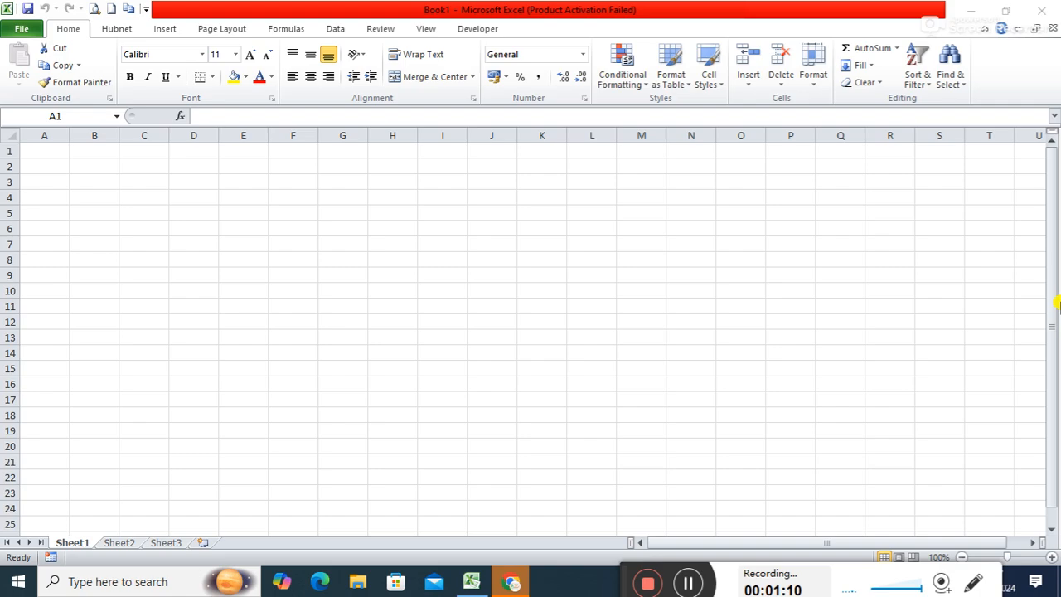
Minimize Excel and launch Notepad from the Windows Run dialog.
click(966, 14)
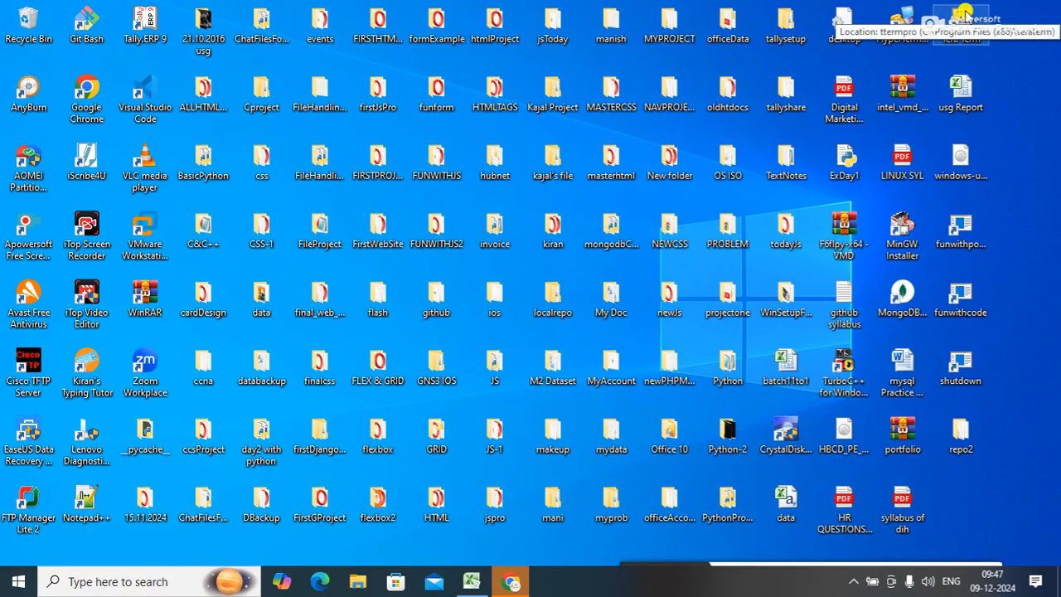
key(super+r)
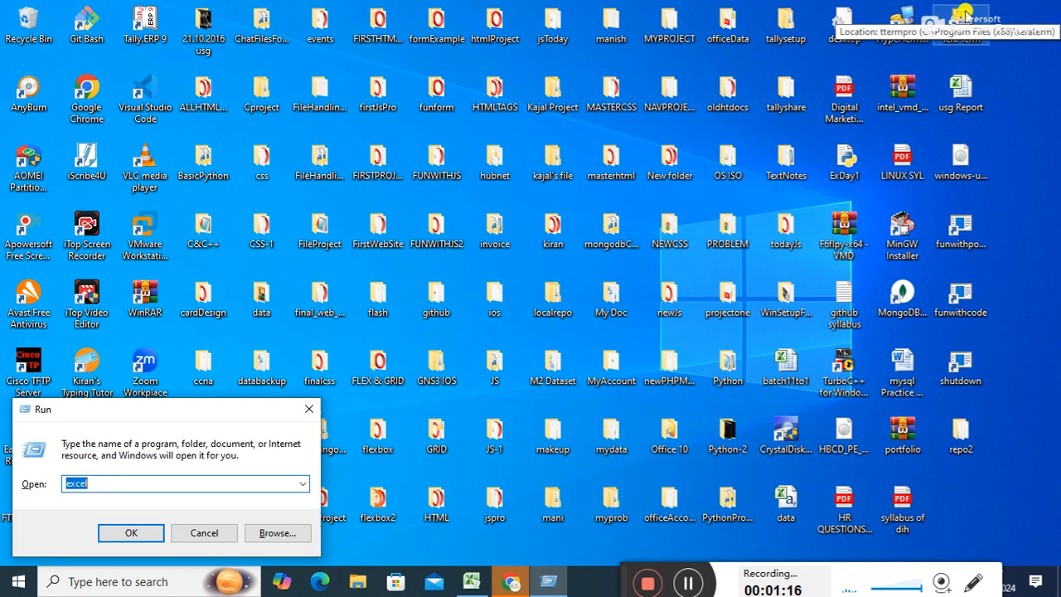
text(excel)
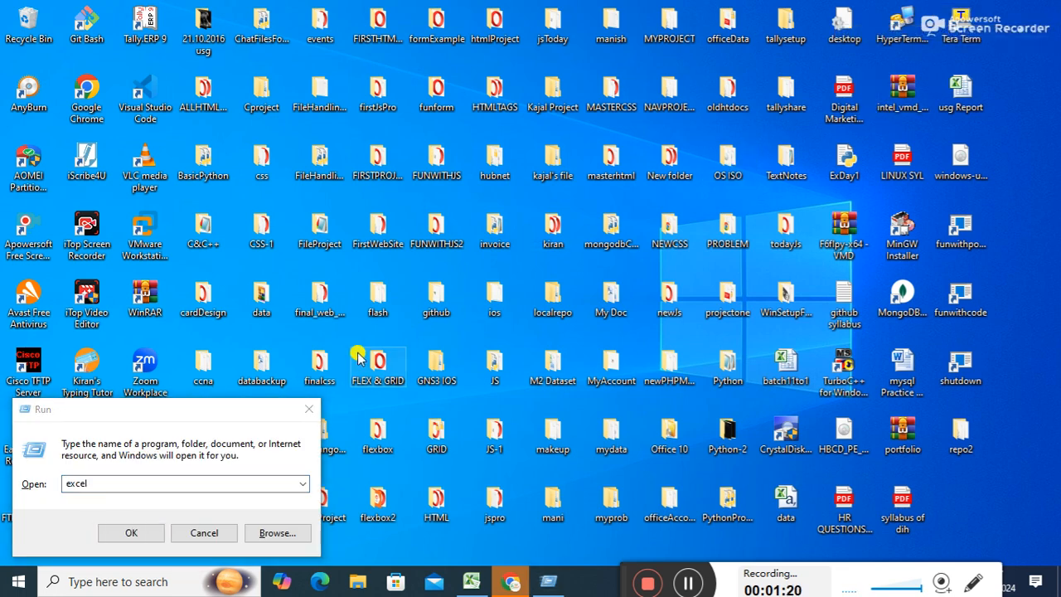
click(204, 419)
text(note)
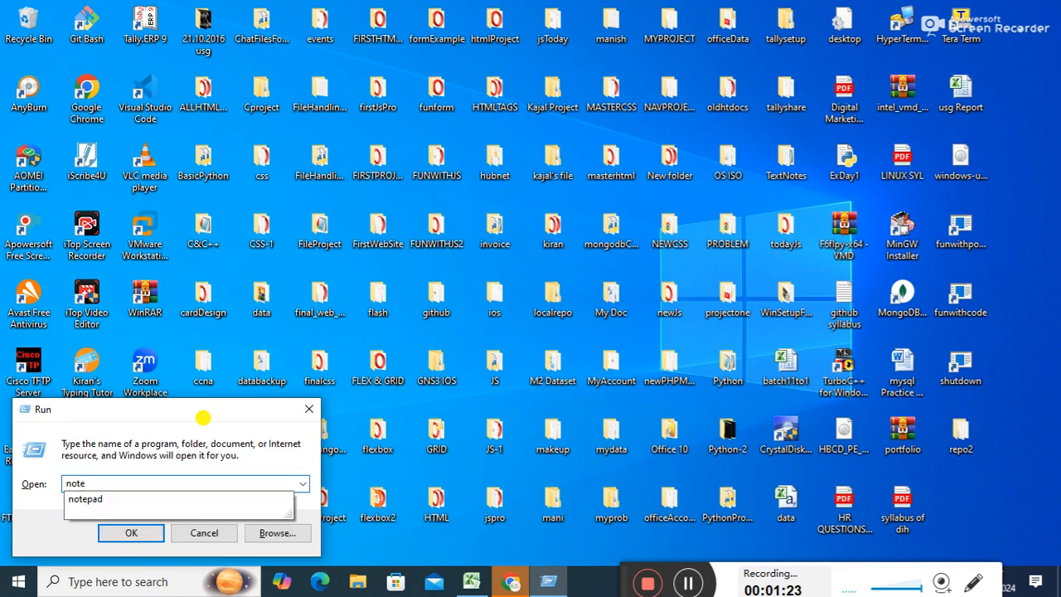
key(Down)
key(Return)
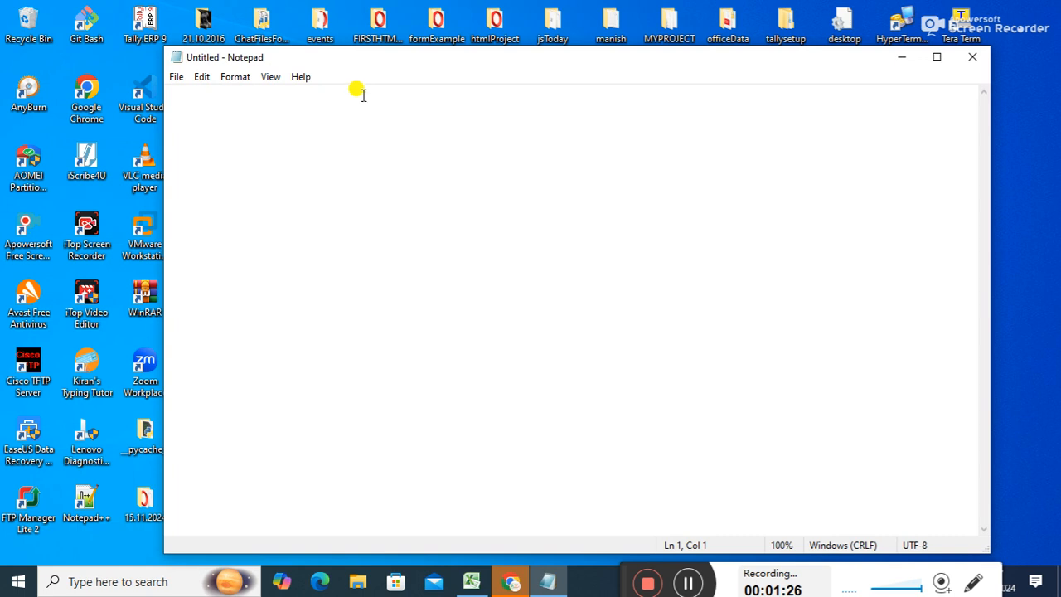
Type the CSV header name,course,fee,phone and a first python student row with fee 6000.
drag(356, 64, 337, 55)
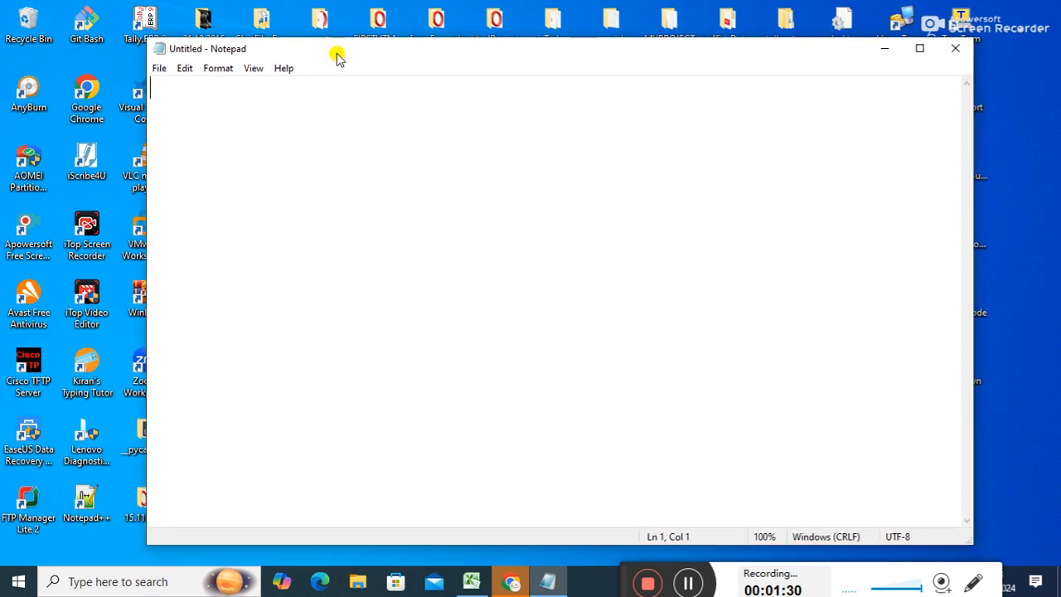
text(name)
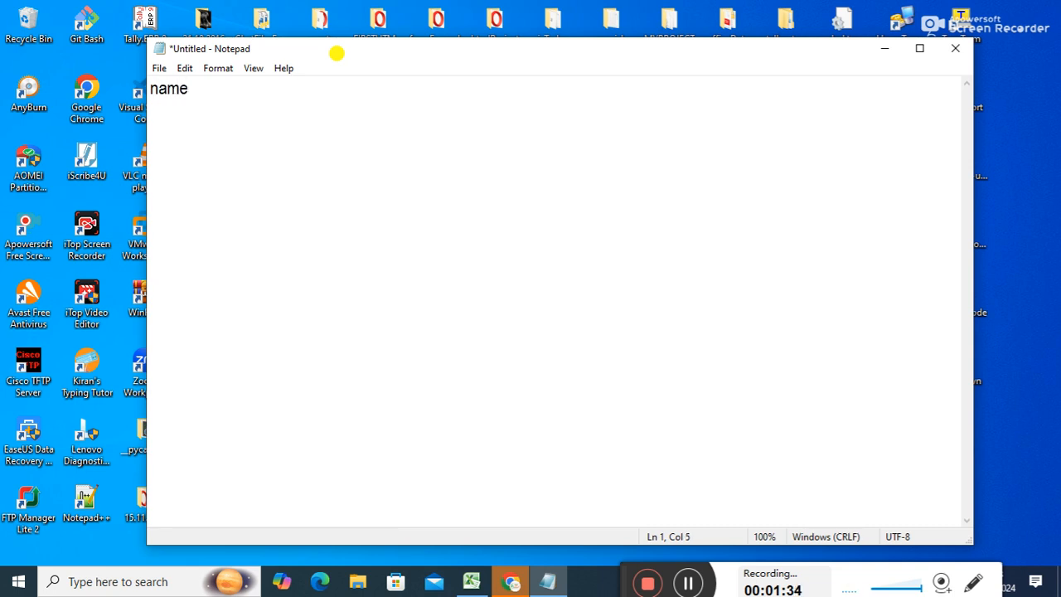
text(,course,)
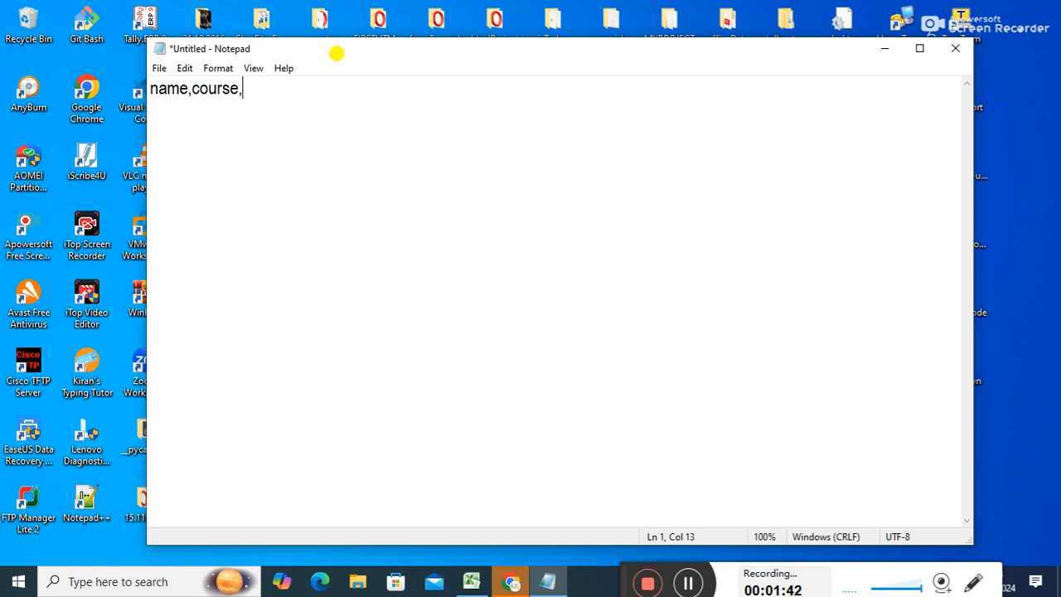
text(fee,phone)
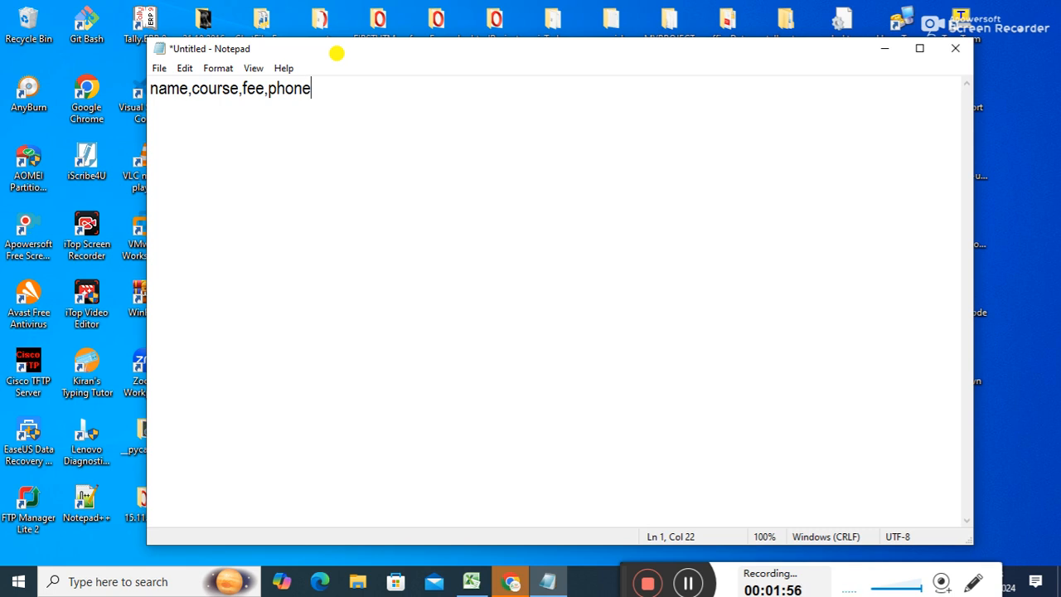
key(Return)
text(shurit)
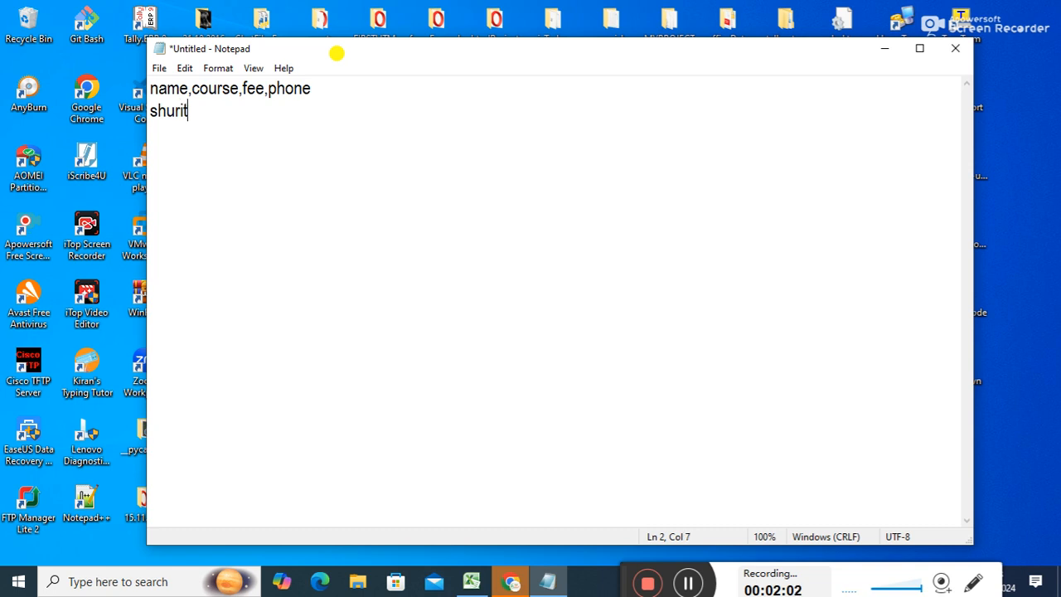
text(i,pytho)
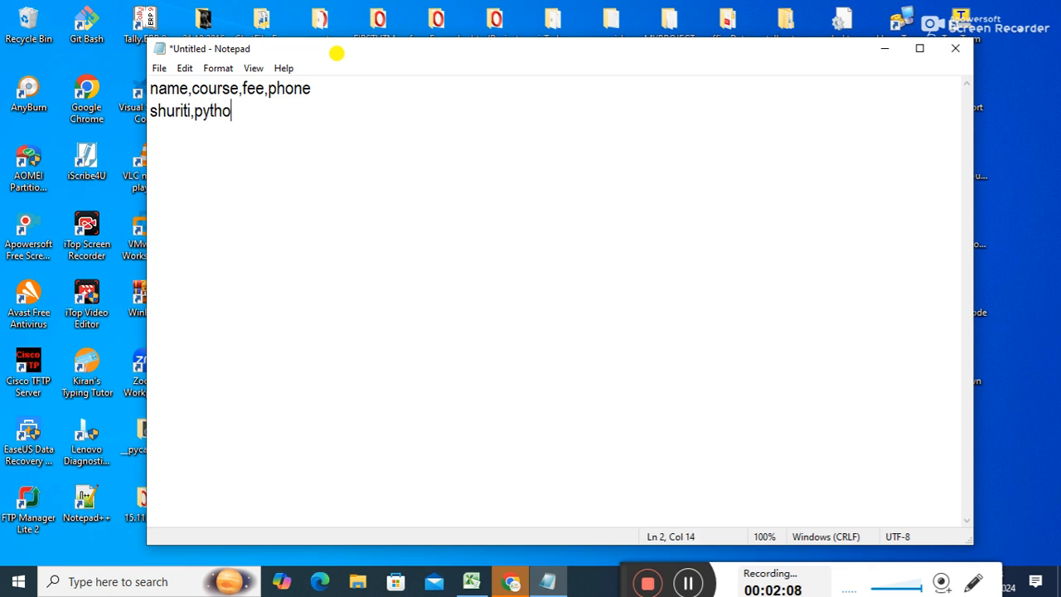
text(n,6000,)
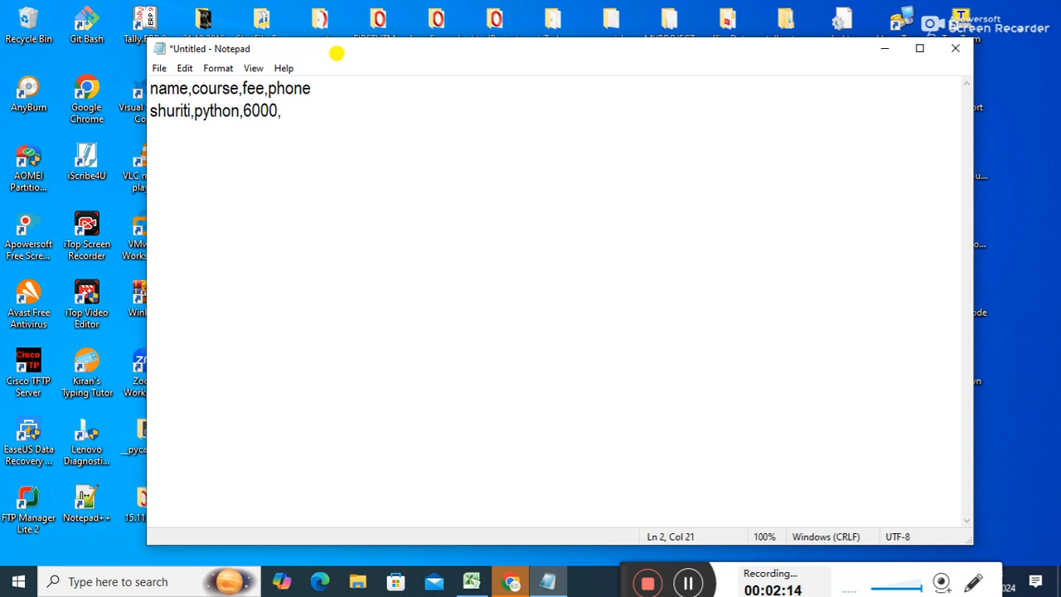
text(912345)
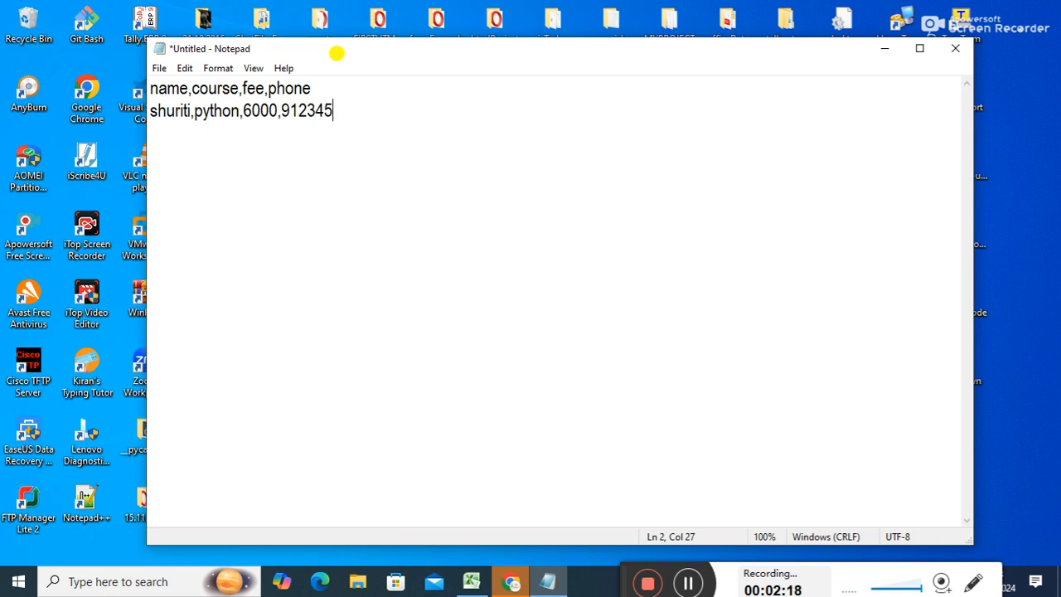
text(678)
key(Return)
Add student rows for java (fee 9000), adca (fee 6000) and webdev (fee 10000) with phone numbers.
text(ram,)
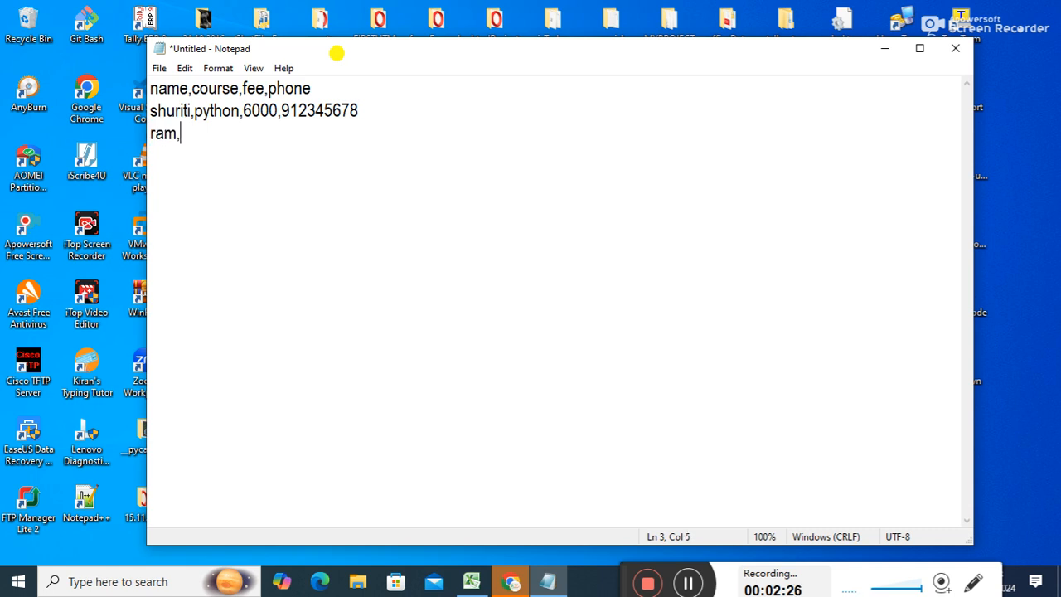
text(java.9000)
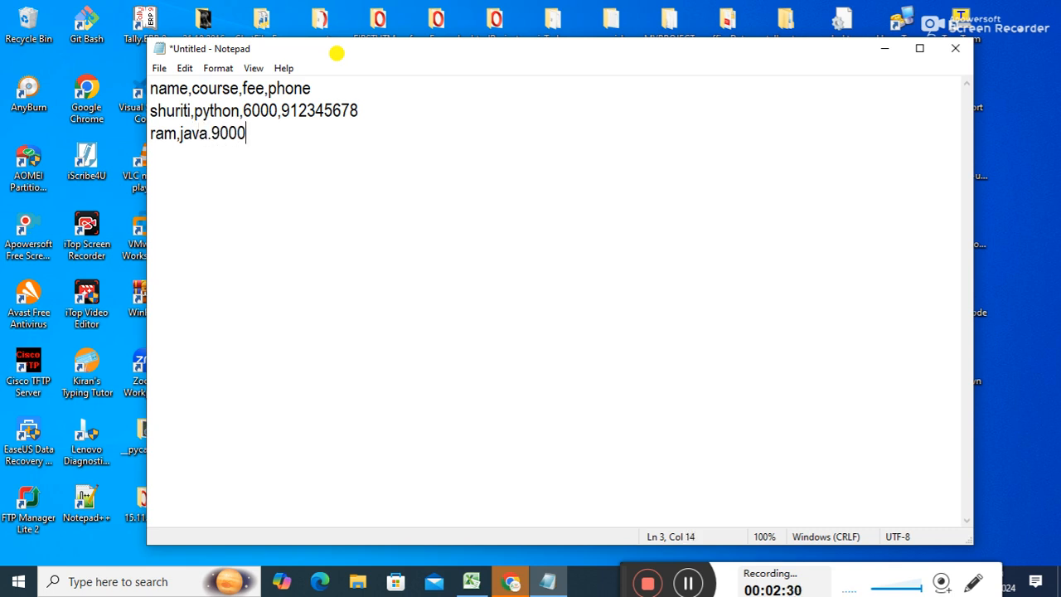
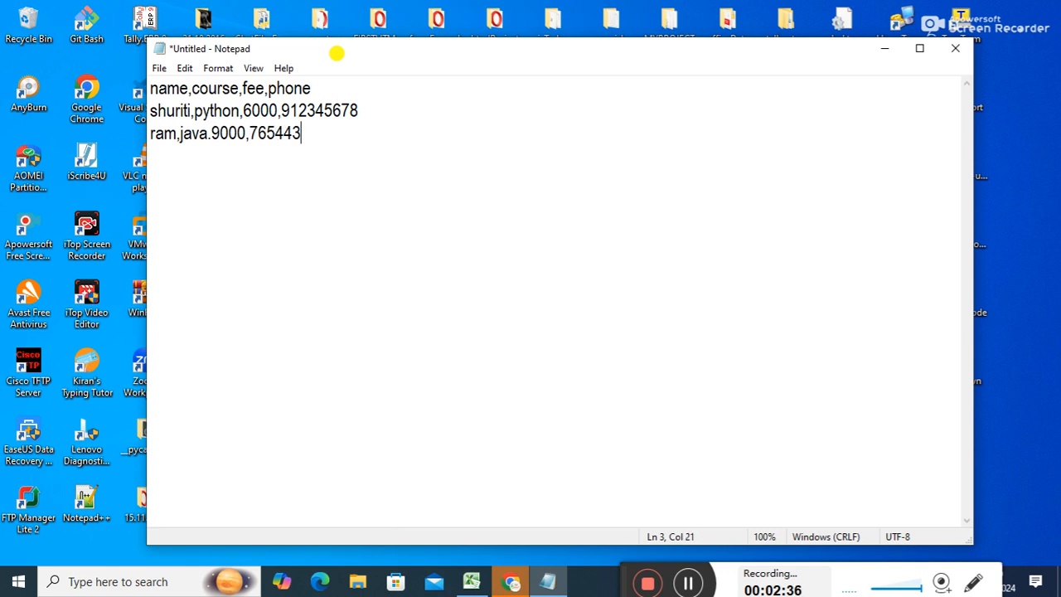
key(Return)
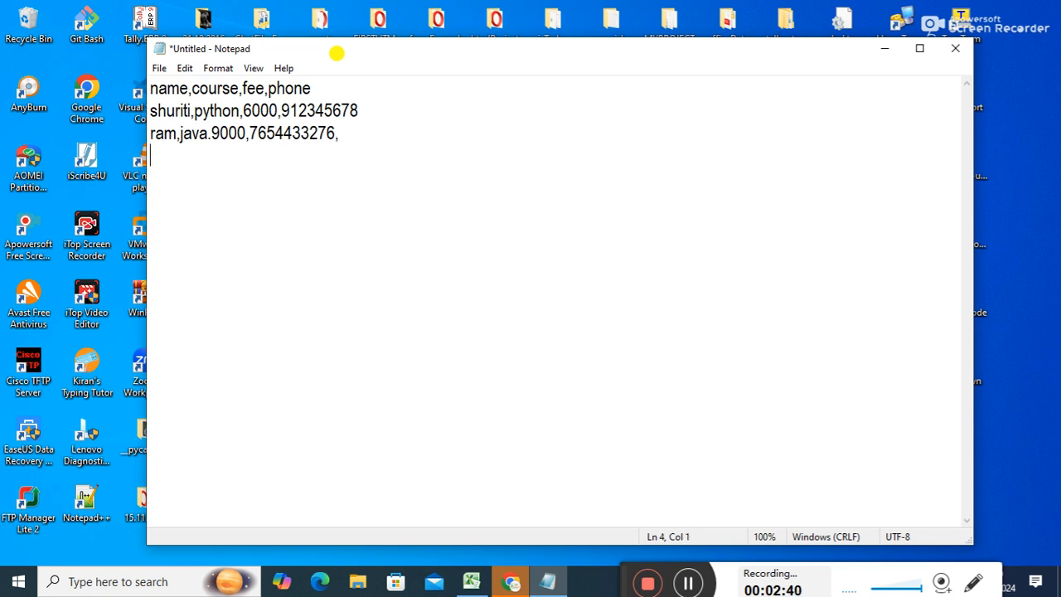
text(mohit,adca)
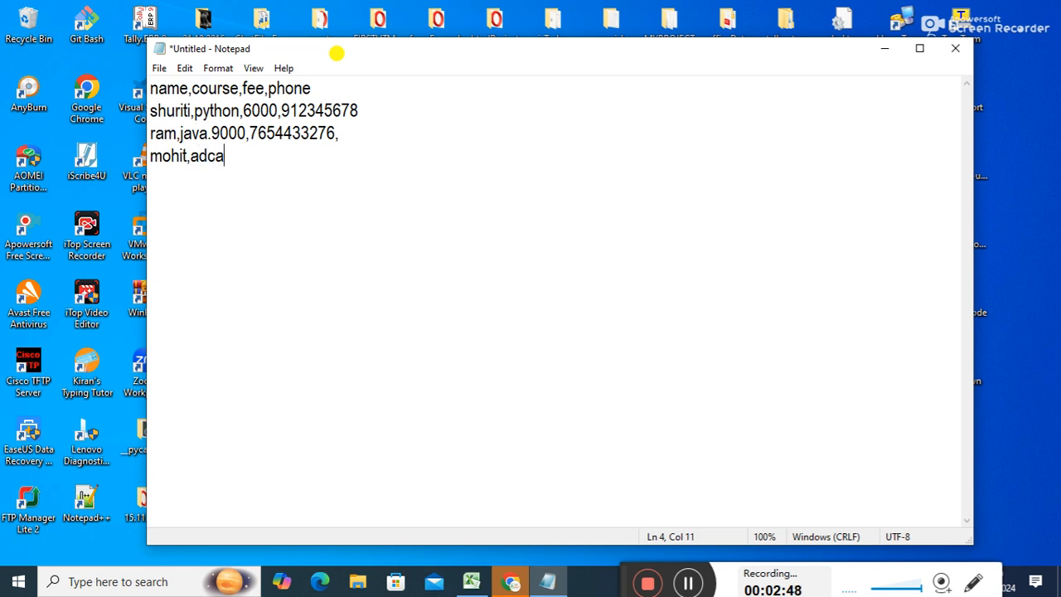
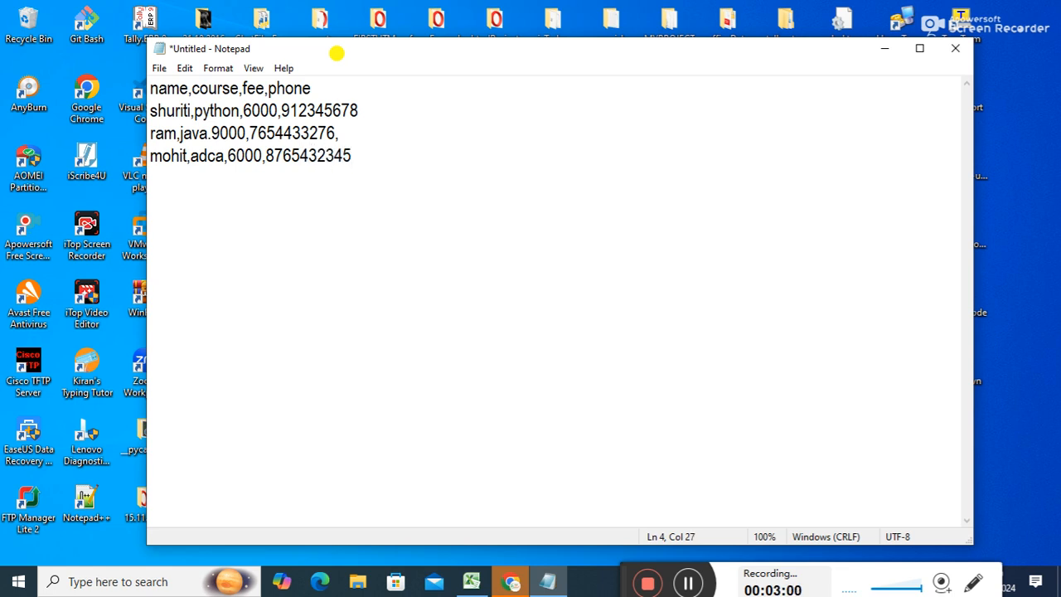
key(Return)
text(priya,webd)
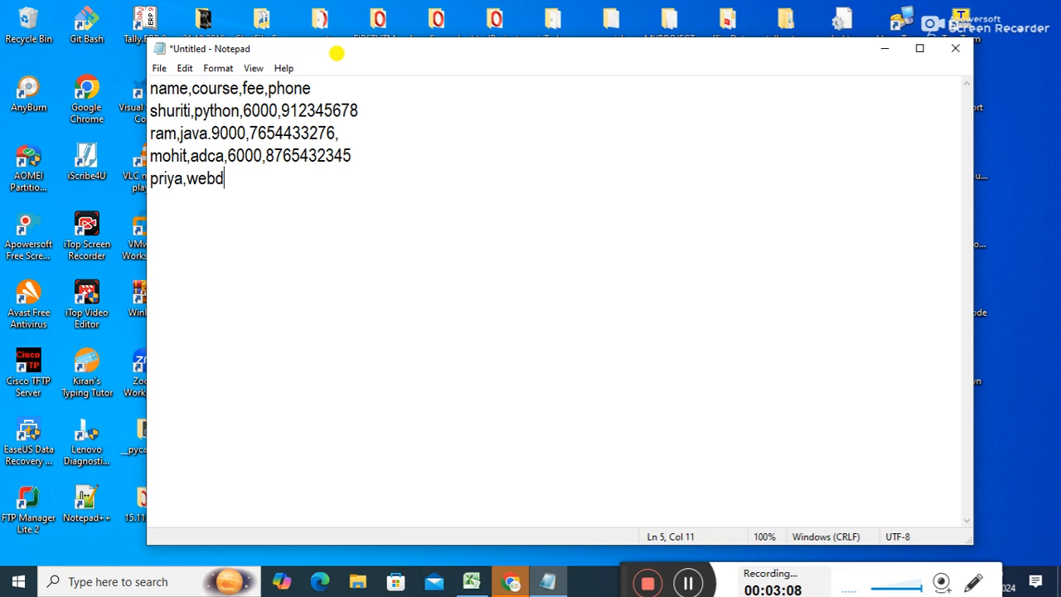
text(ev.,10000,)
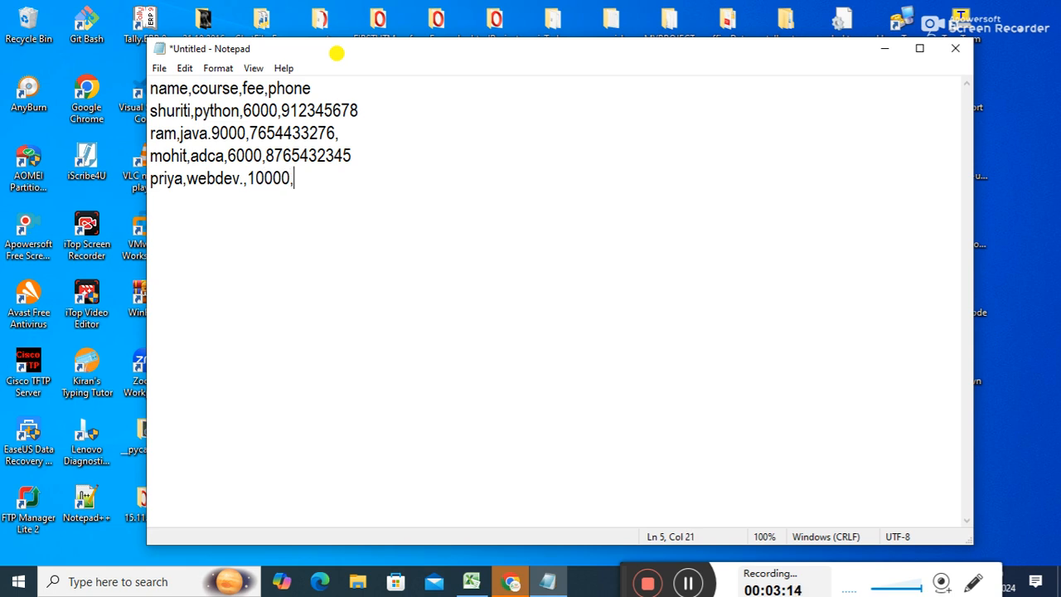
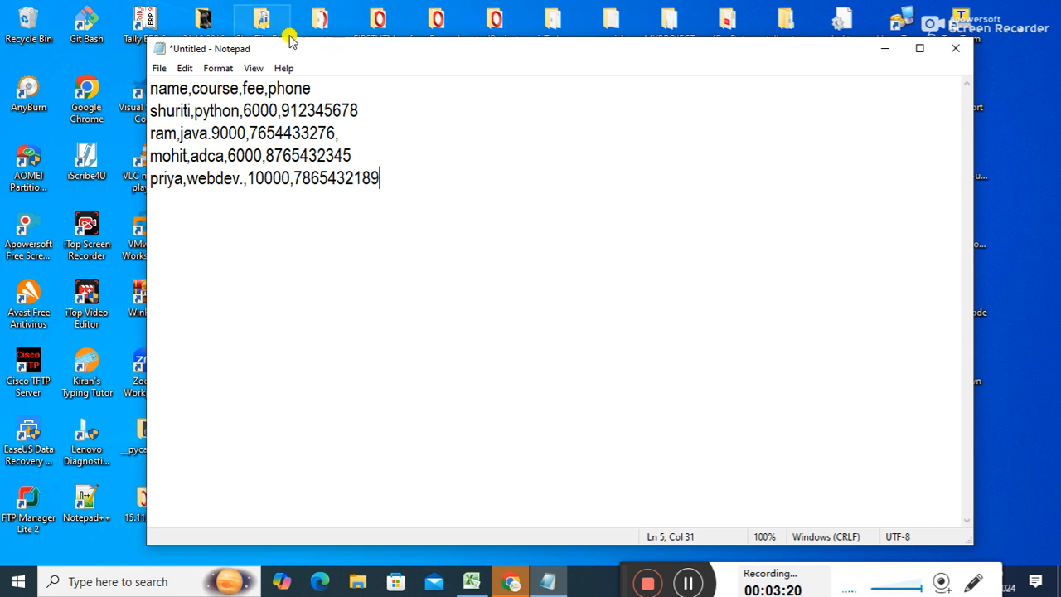
In Save As on the Desktop, choose All Files as the type and enter myrec.txt as the name.
click(157, 70)
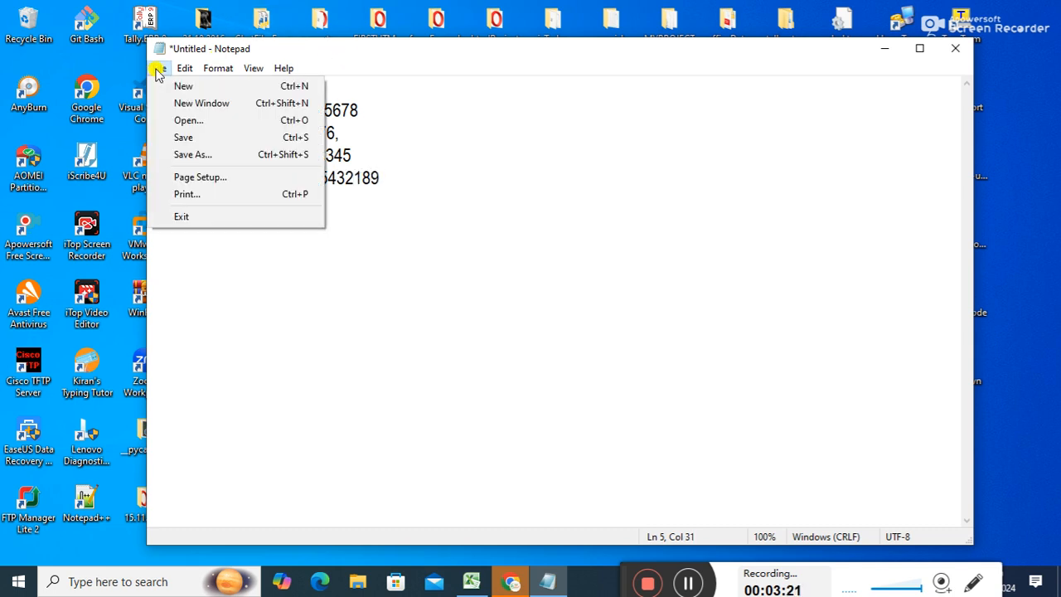
click(197, 138)
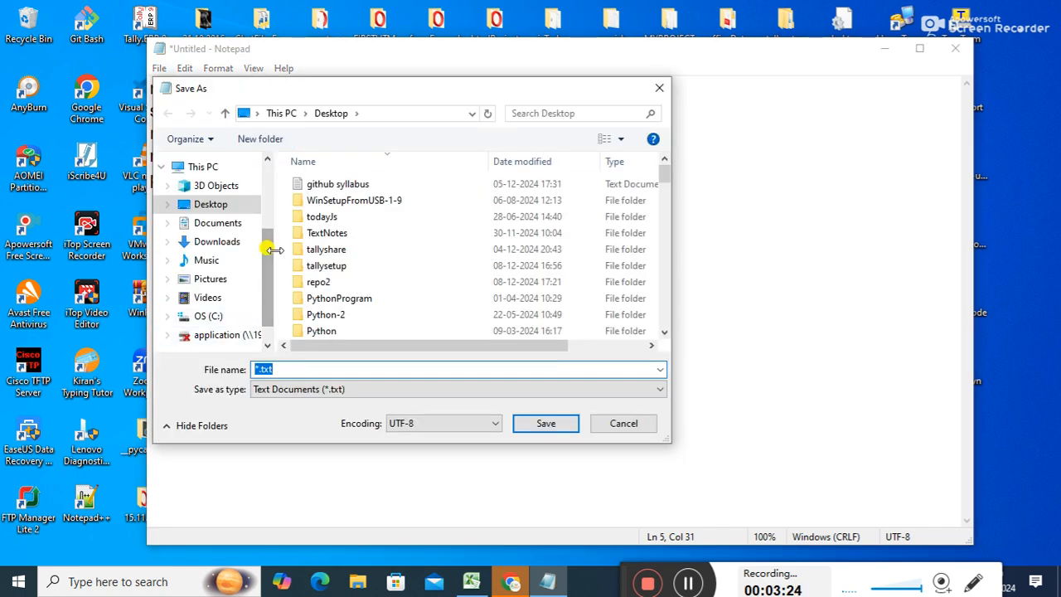
click(329, 389)
click(295, 416)
click(280, 369)
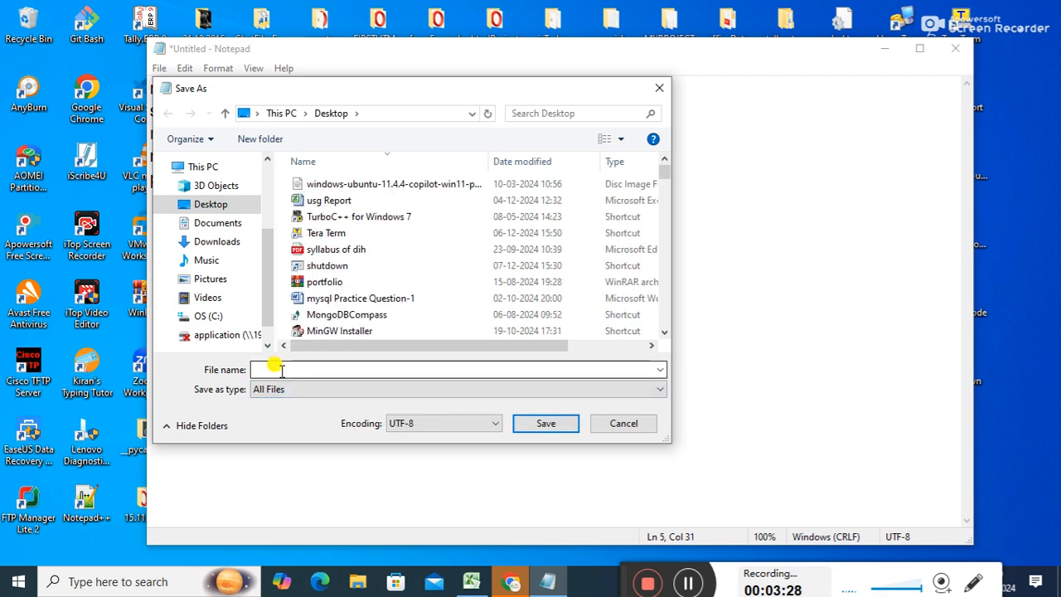
click(281, 372)
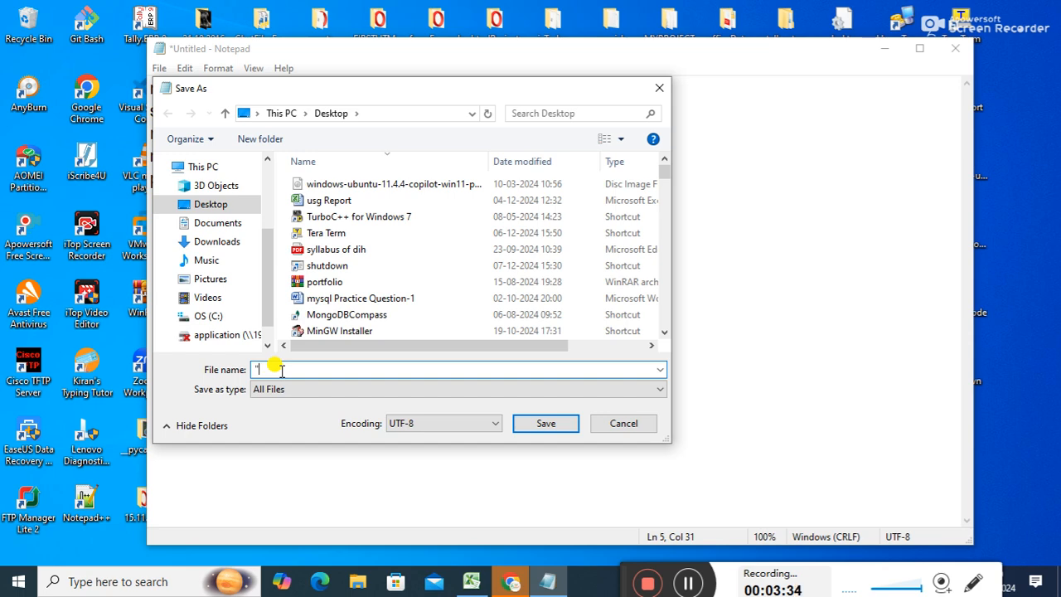
text("my)
text(csv")
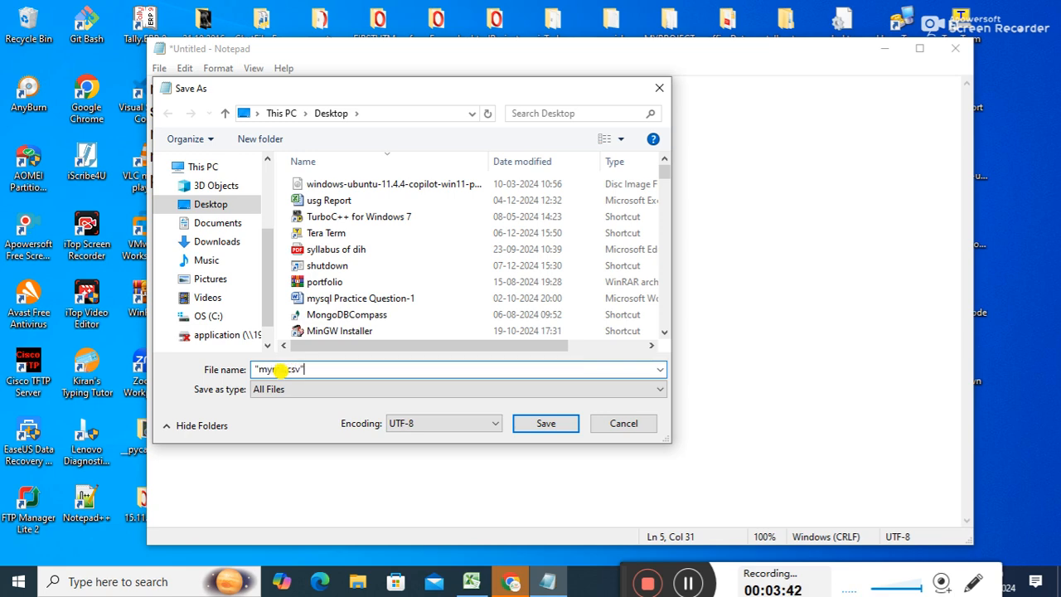
key(BackSpace)
key(BackSpace)
key(BackSpace)
key(BackSpace)
text(txt)
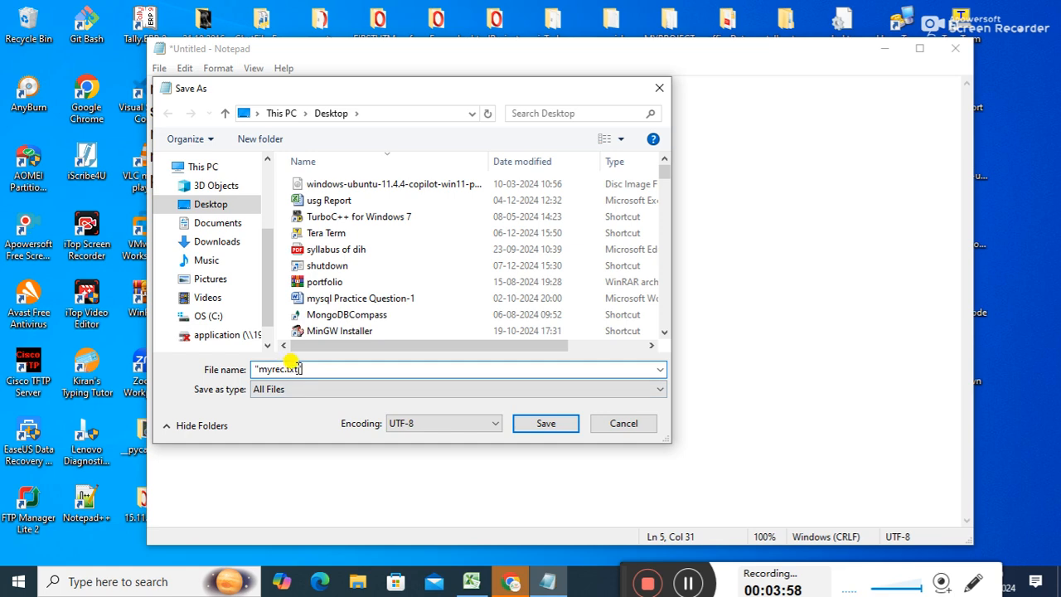
drag(295, 368, 288, 372)
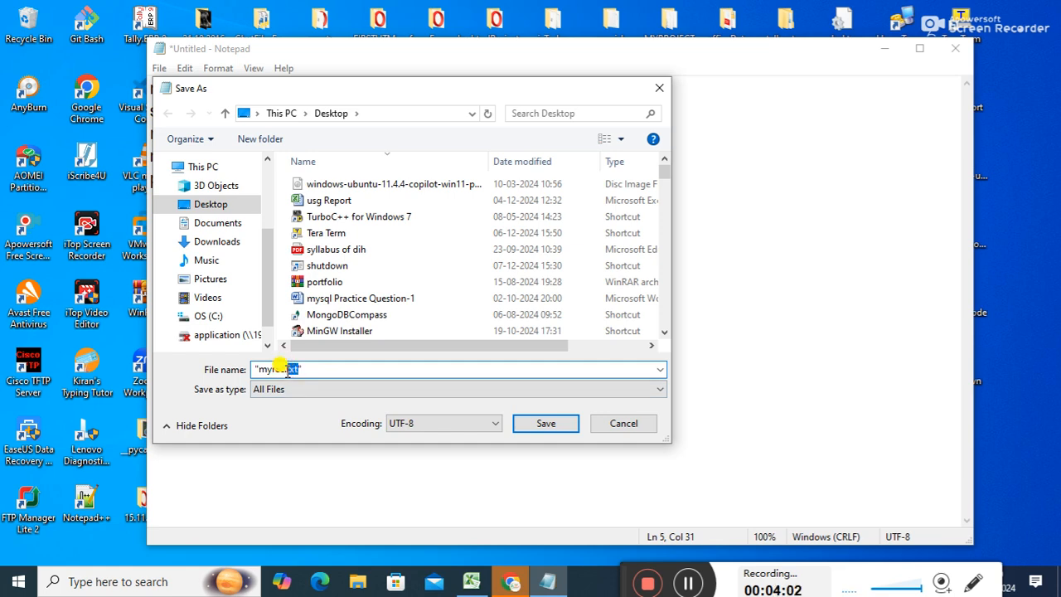
Set the save type to All Files and enter myrec as the file name.
click(280, 389)
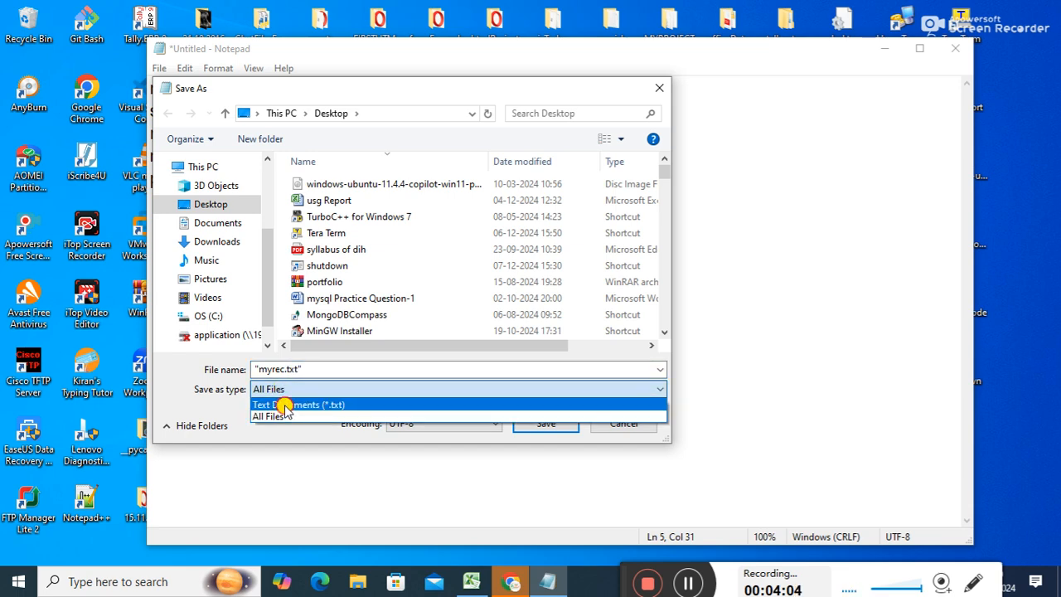
click(284, 404)
double_click(309, 369)
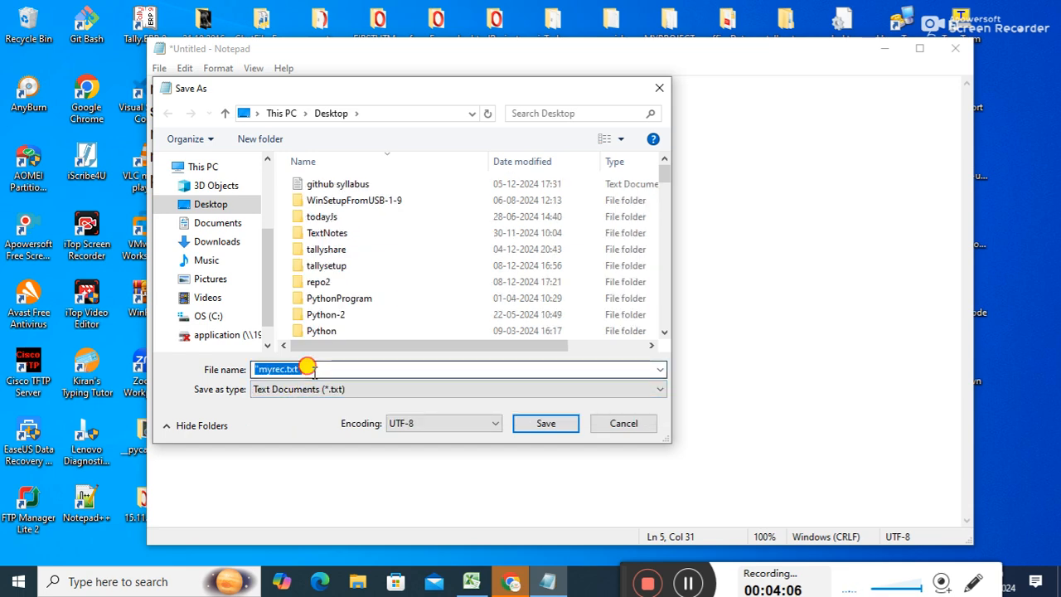
text(myrec)
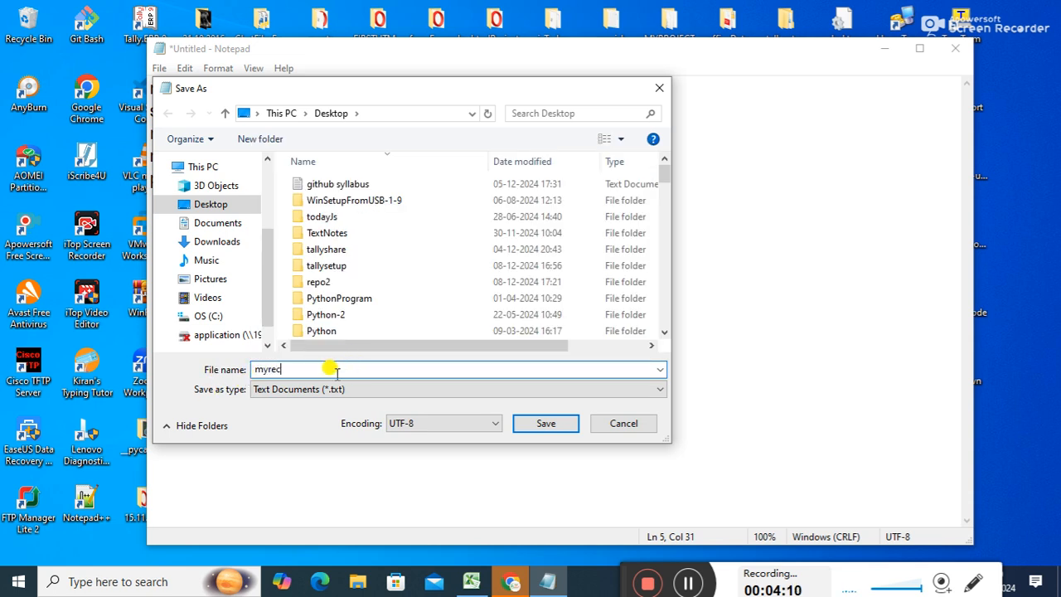
key(Tab)
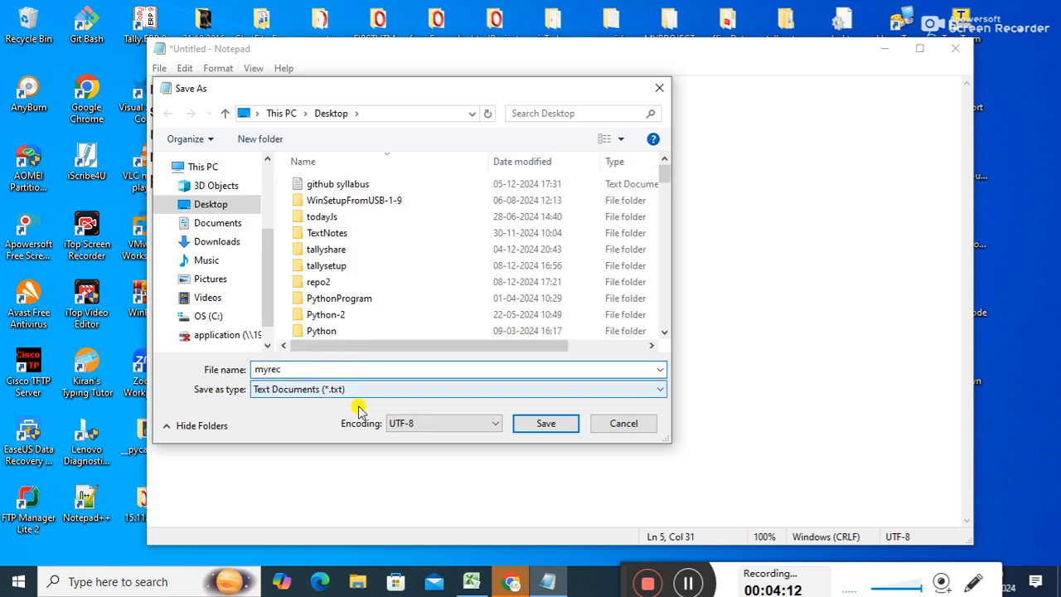
key(shift+Tab)
click(345, 397)
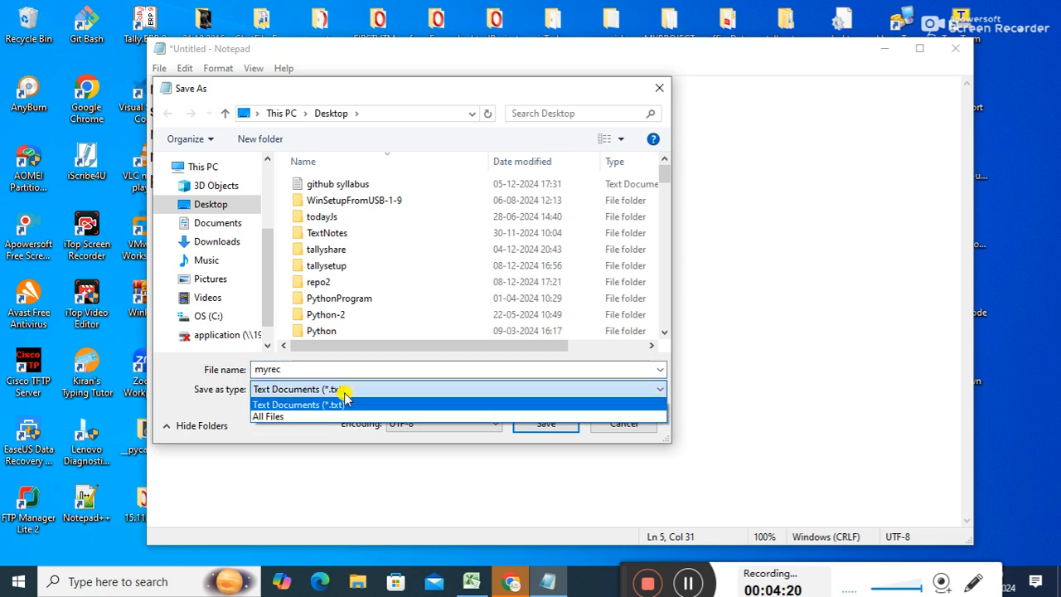
click(305, 415)
Name the file "myrec.txt", save it, and close Notepad.
double_click(295, 368)
text("myrec)
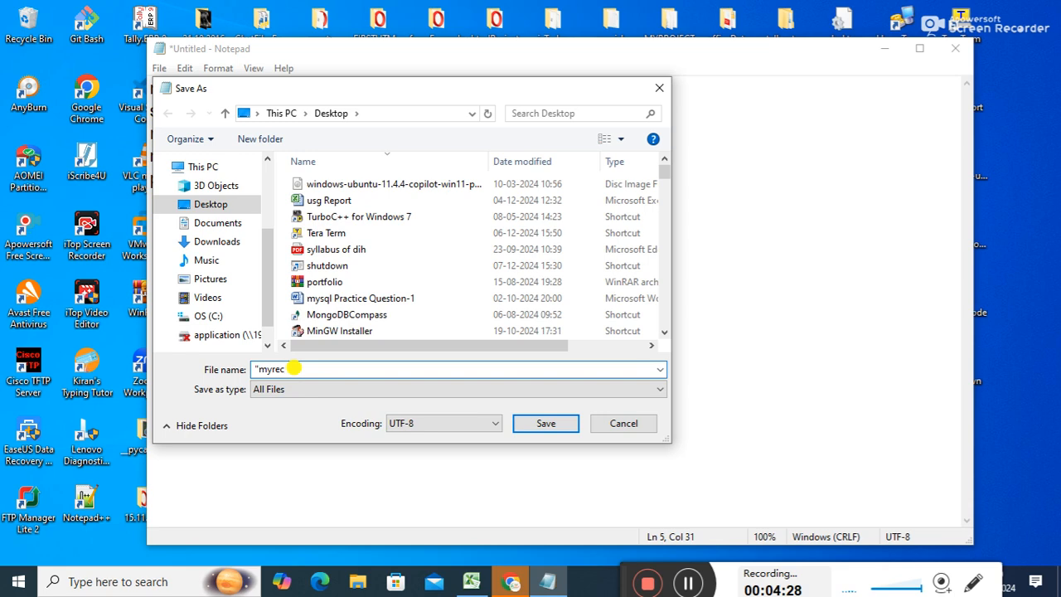
text(.dat")
drag(259, 372, 282, 384)
double_click(294, 367)
text(txt)
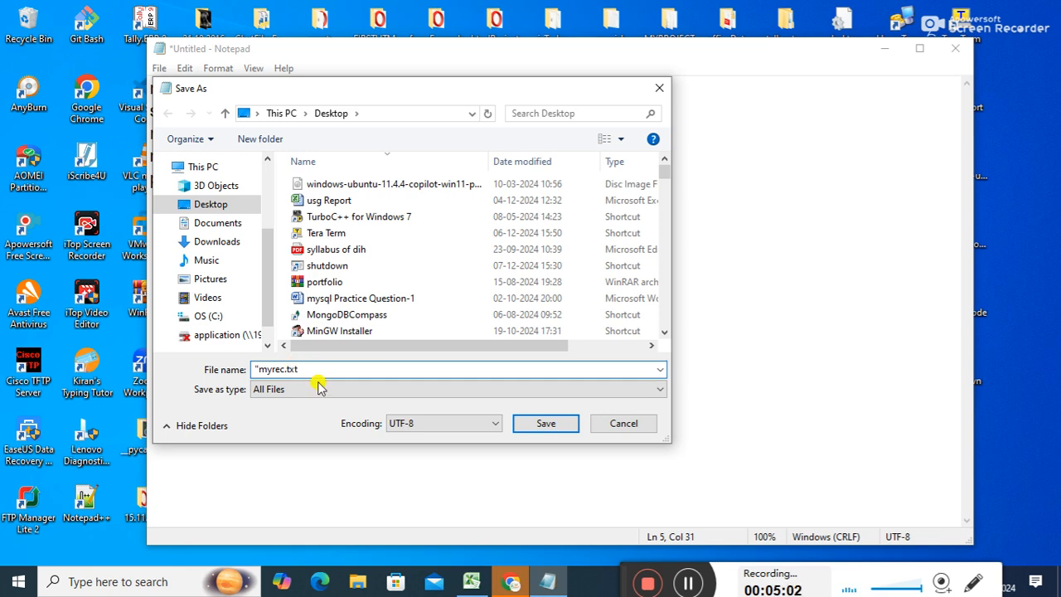
text(")
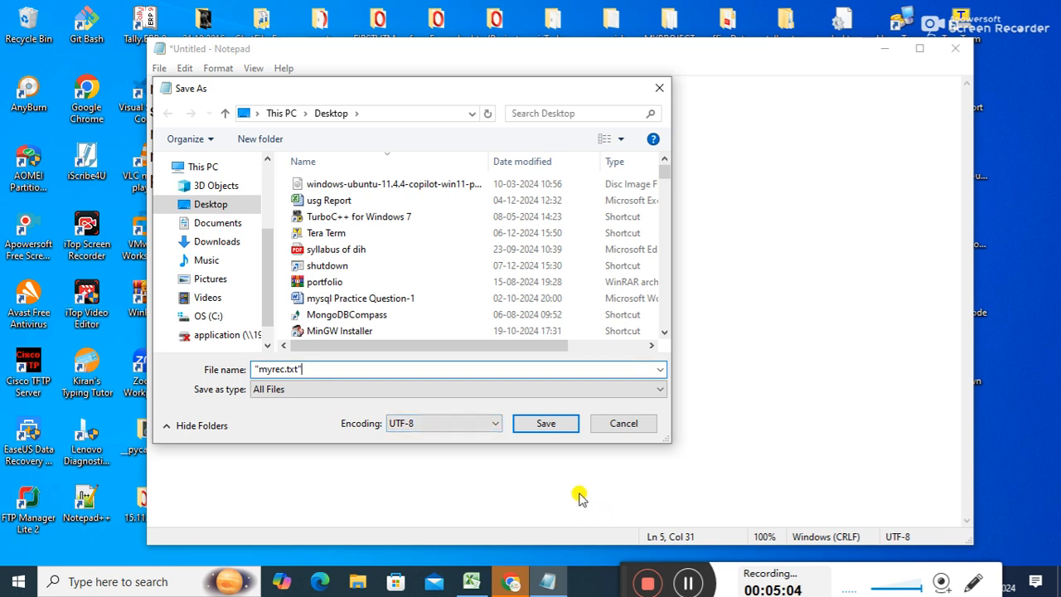
click(549, 425)
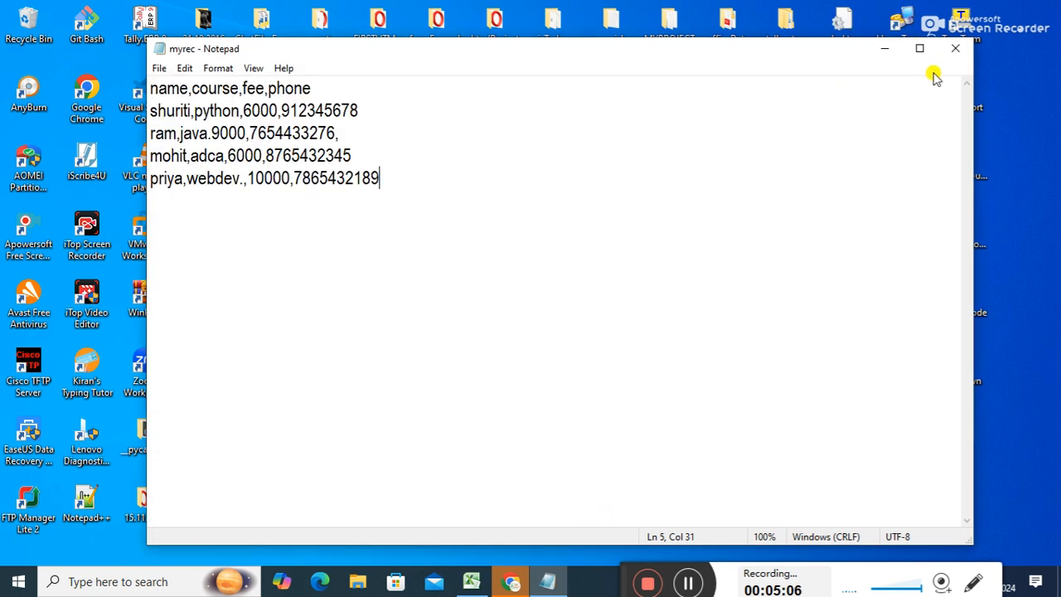
click(955, 48)
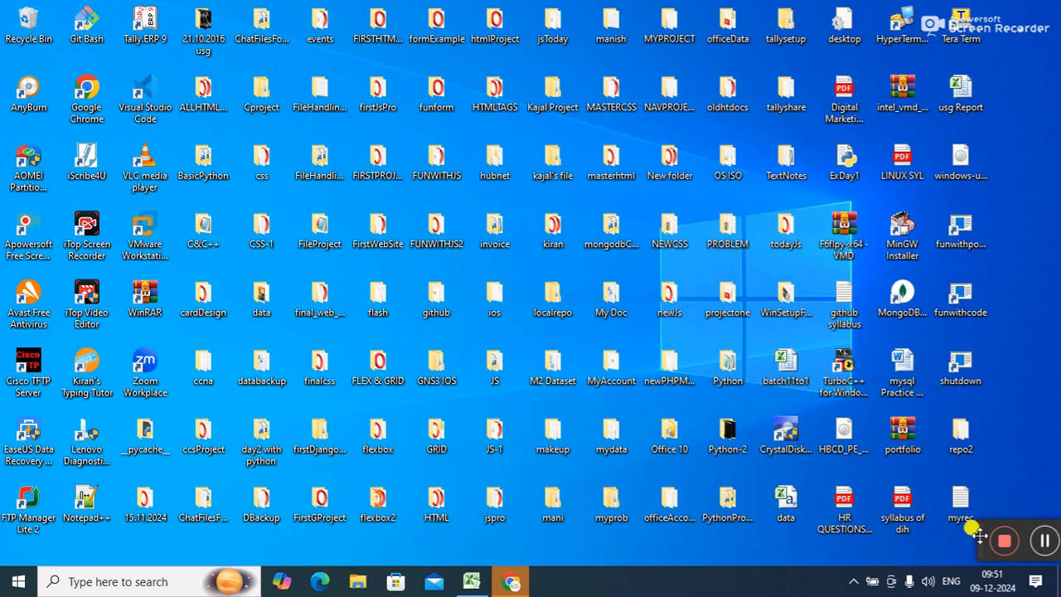
drag(966, 536, 955, 585)
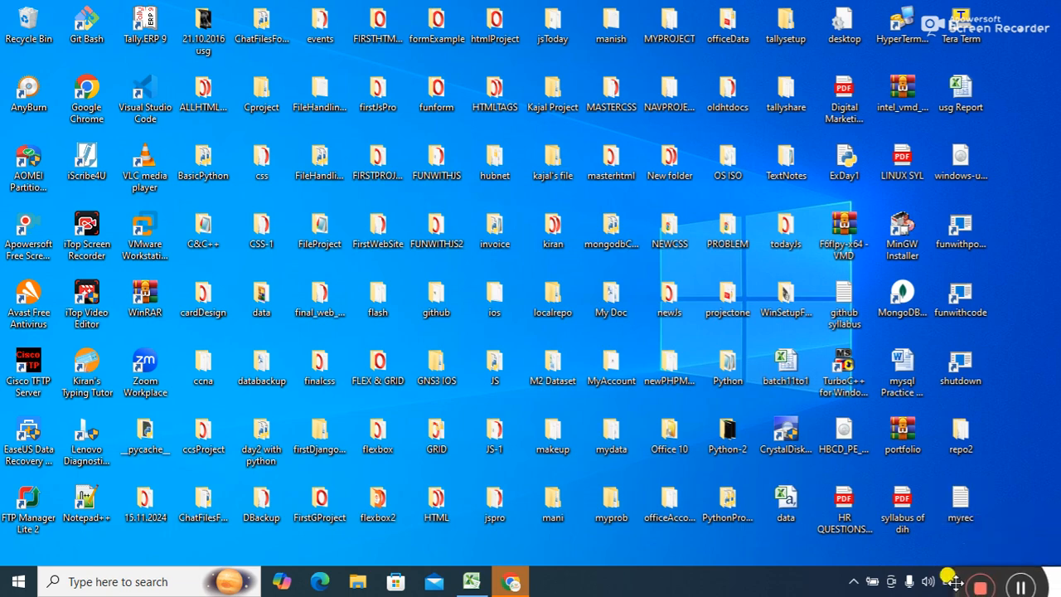
double_click(964, 499)
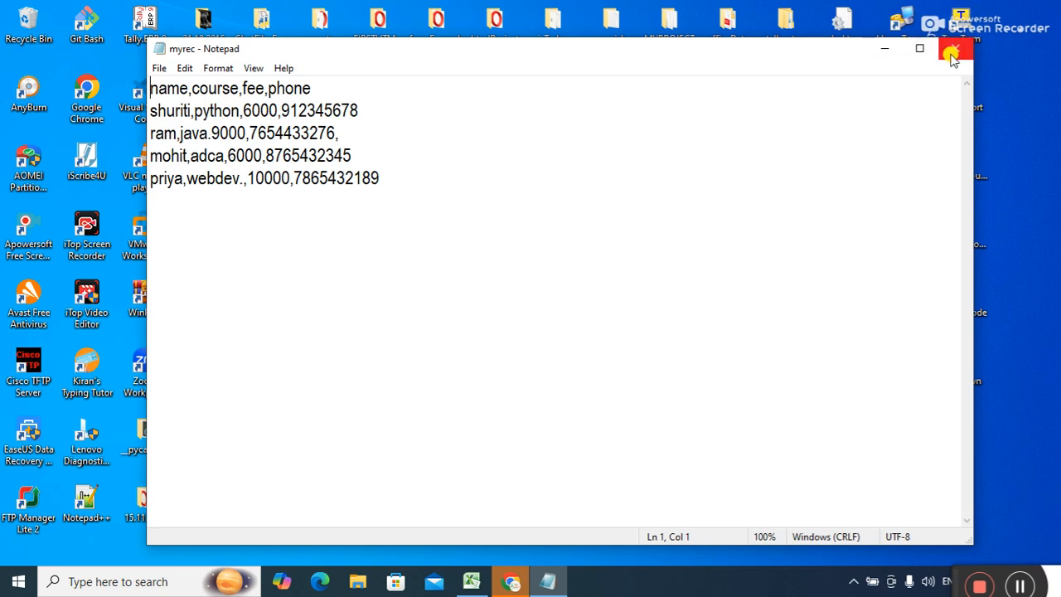
click(953, 55)
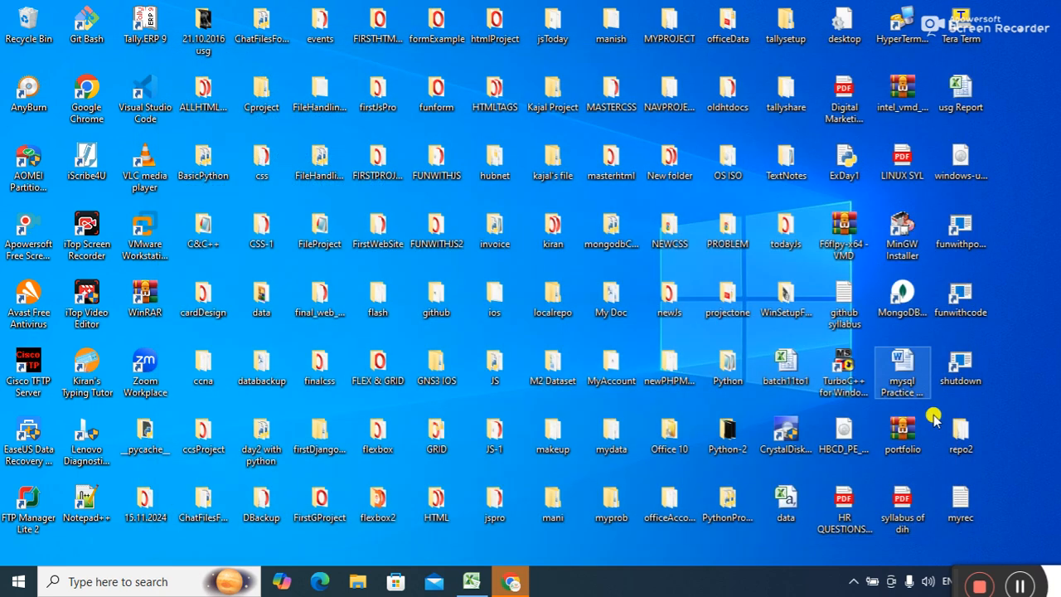
right_click(960, 499)
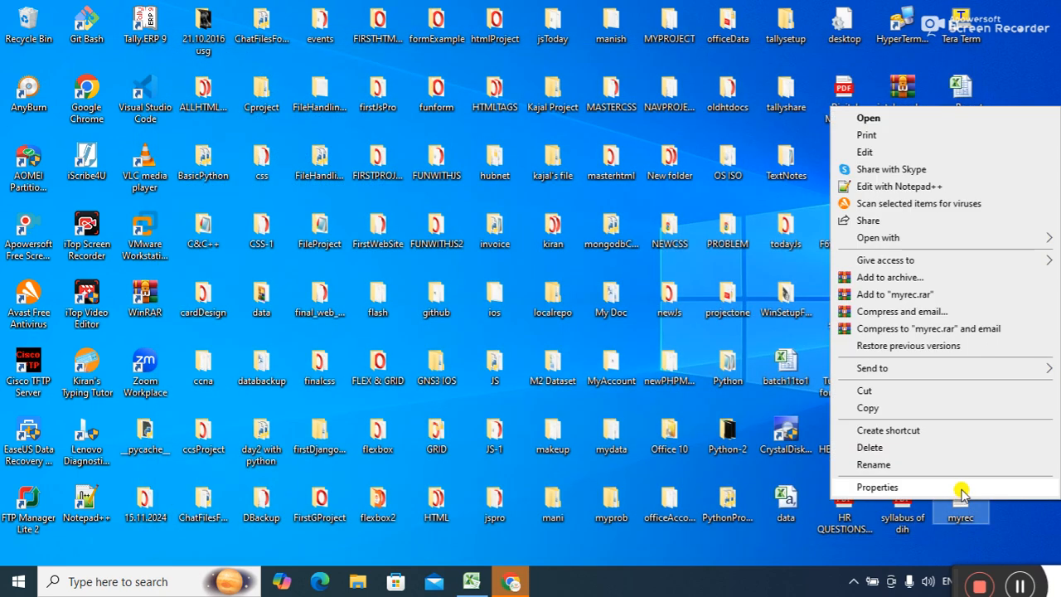
click(899, 485)
drag(910, 267, 930, 265)
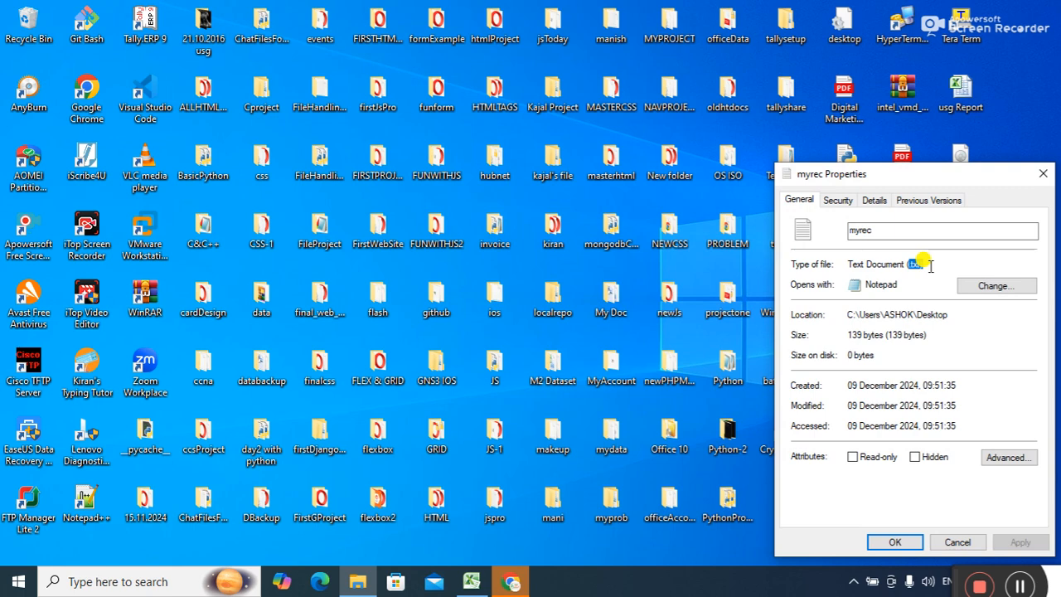
click(1042, 174)
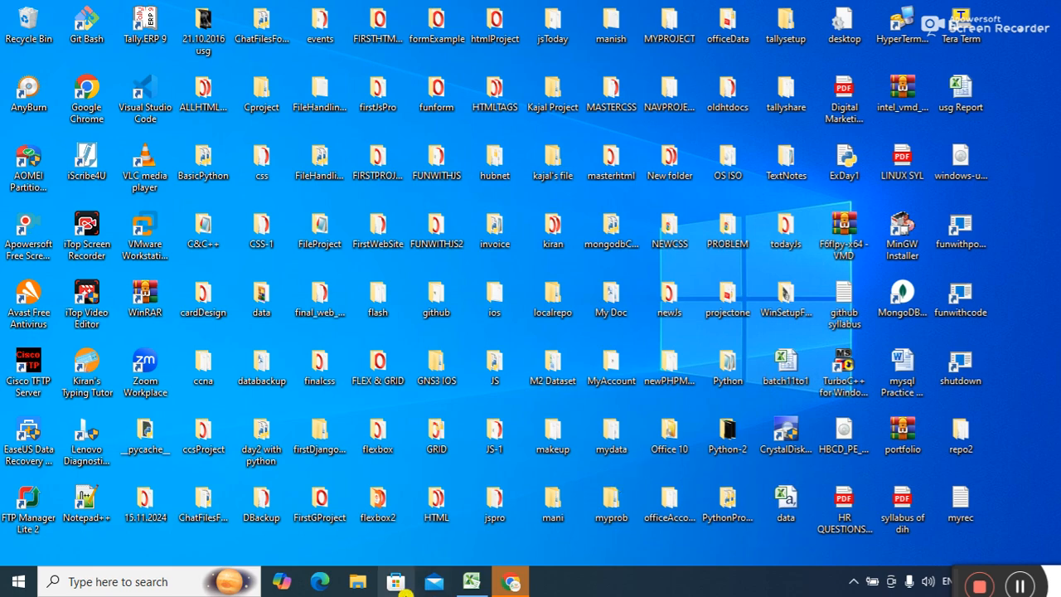
In Excel's Data tab, choose From Text and import myrec from the Desktop.
click(470, 582)
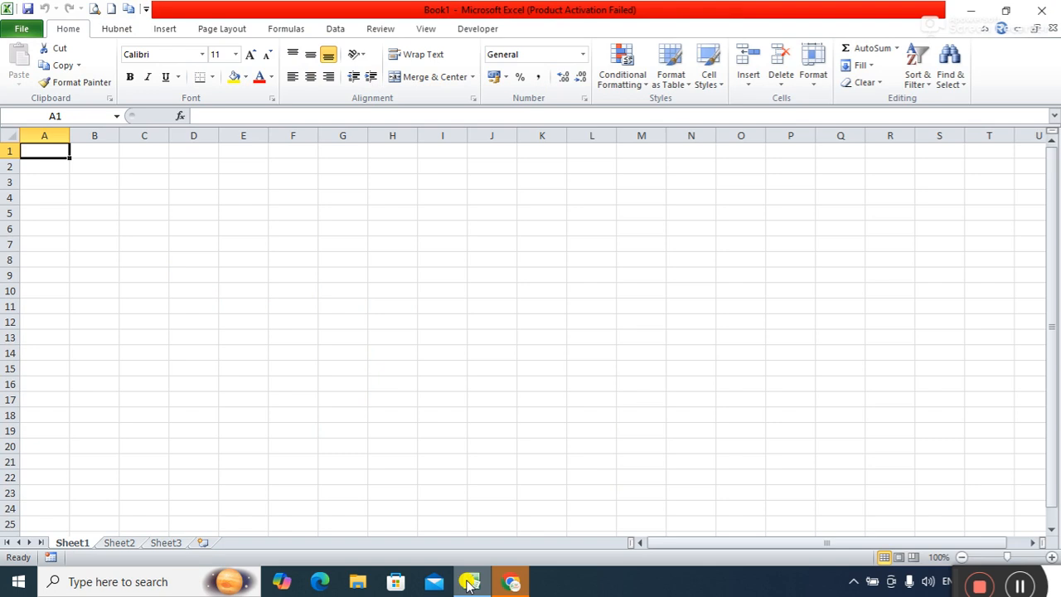
click(165, 29)
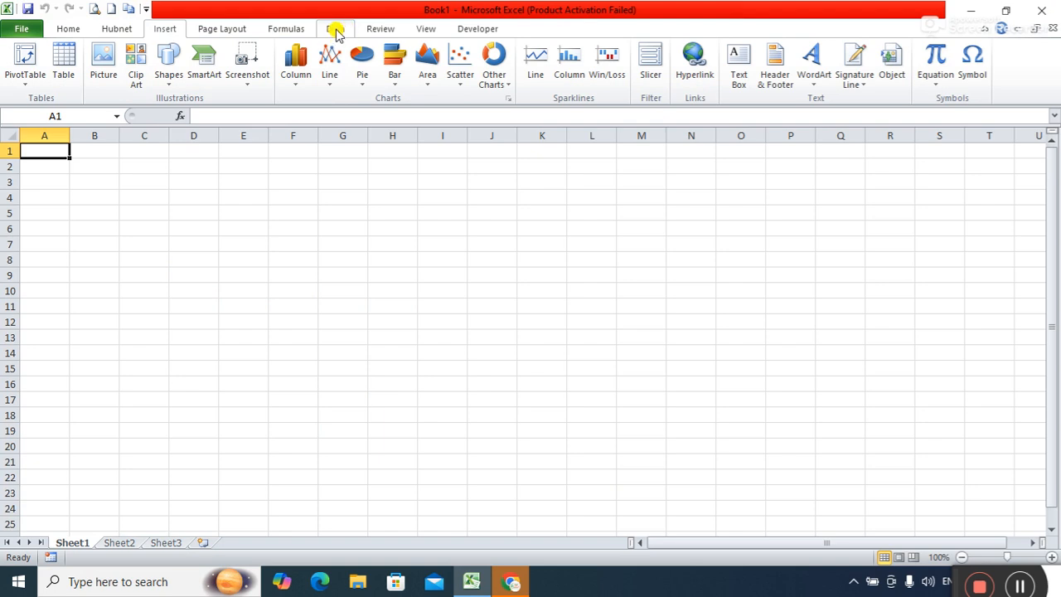
click(335, 30)
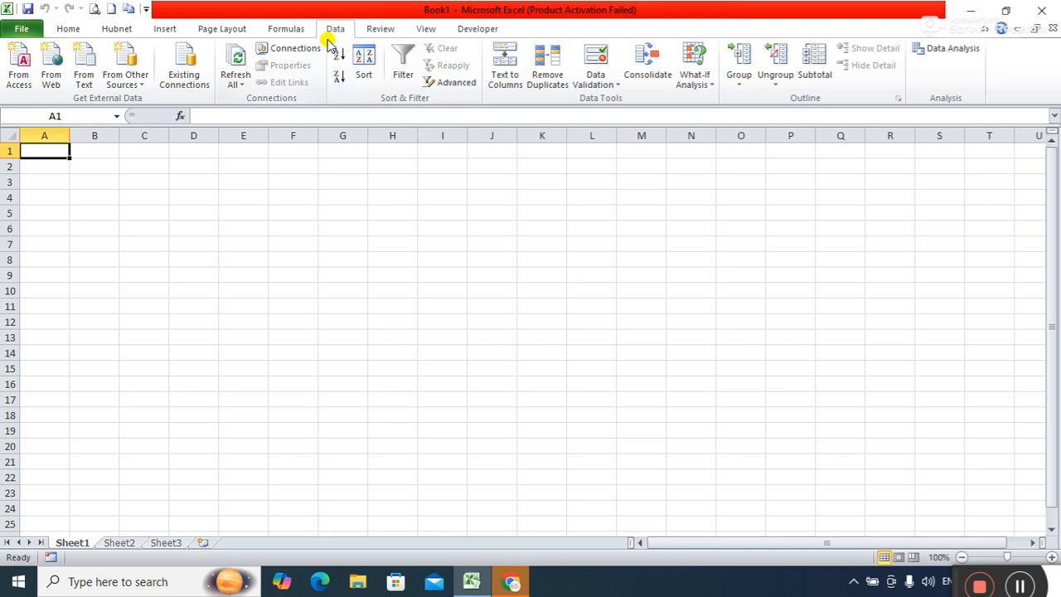
click(86, 87)
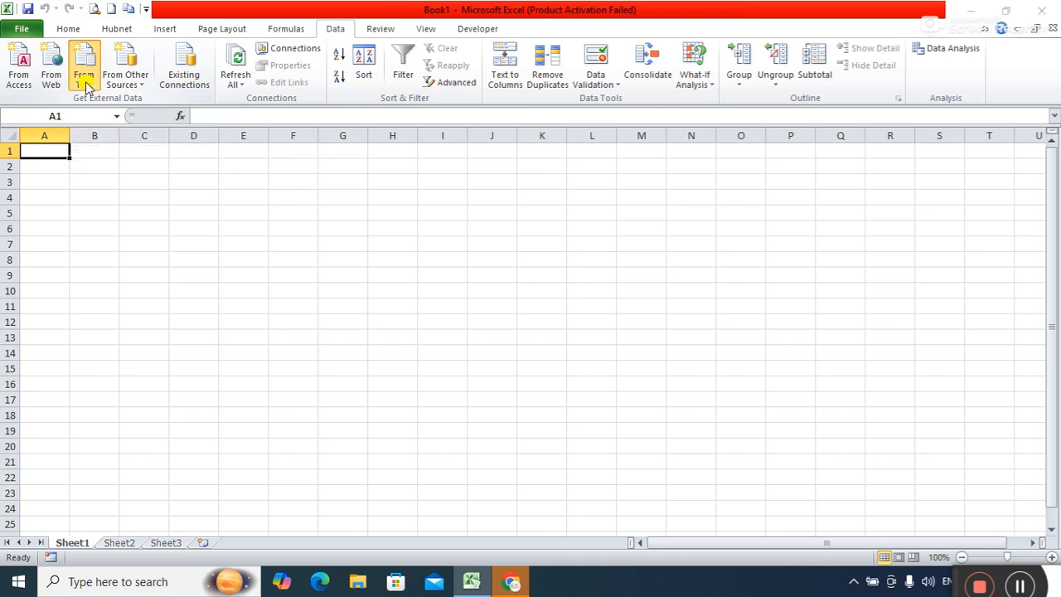
drag(857, 187, 875, 377)
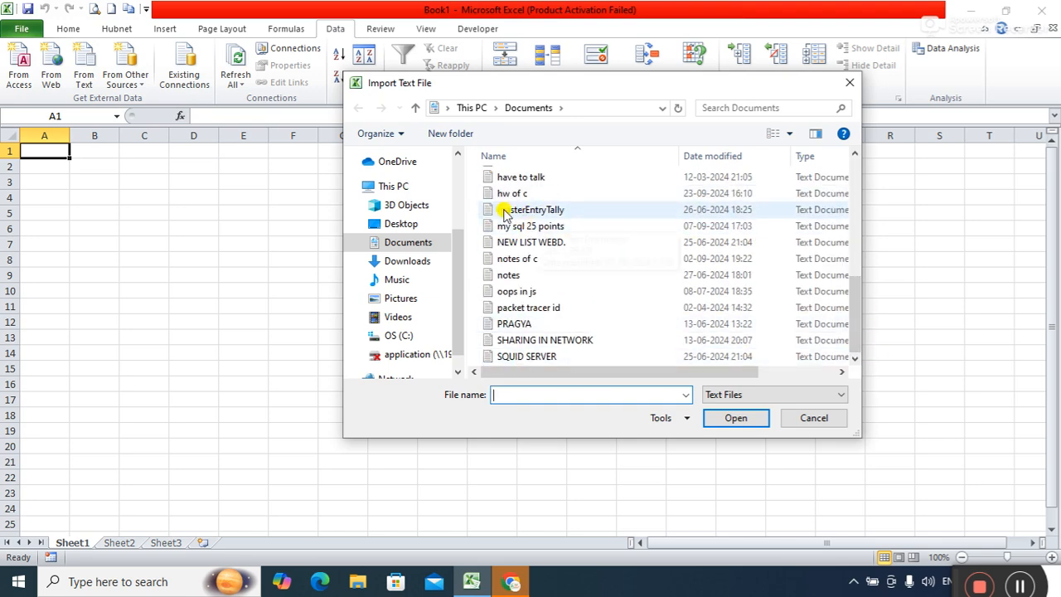
click(394, 224)
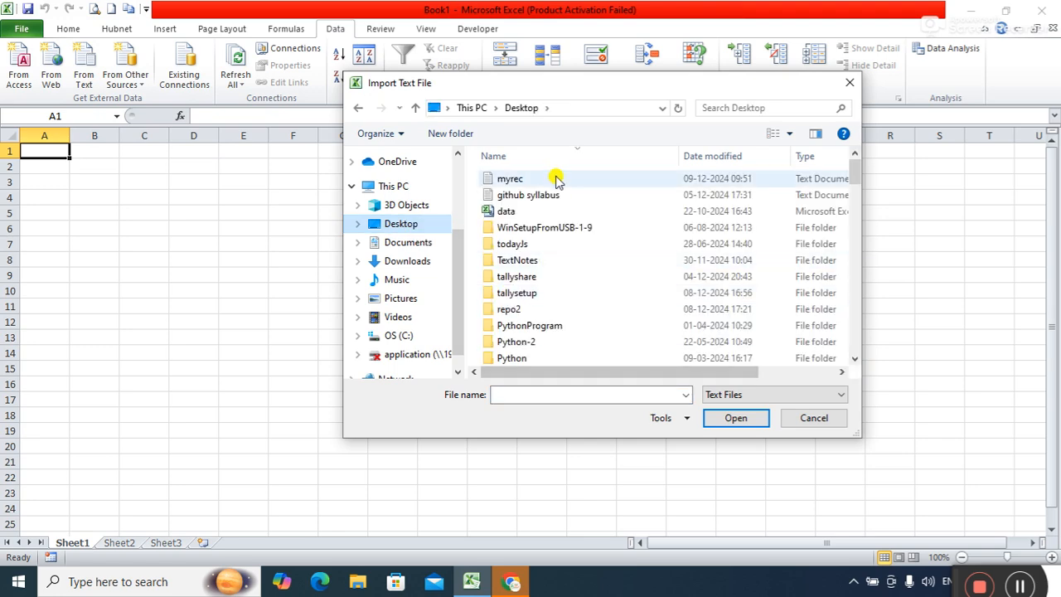
click(517, 180)
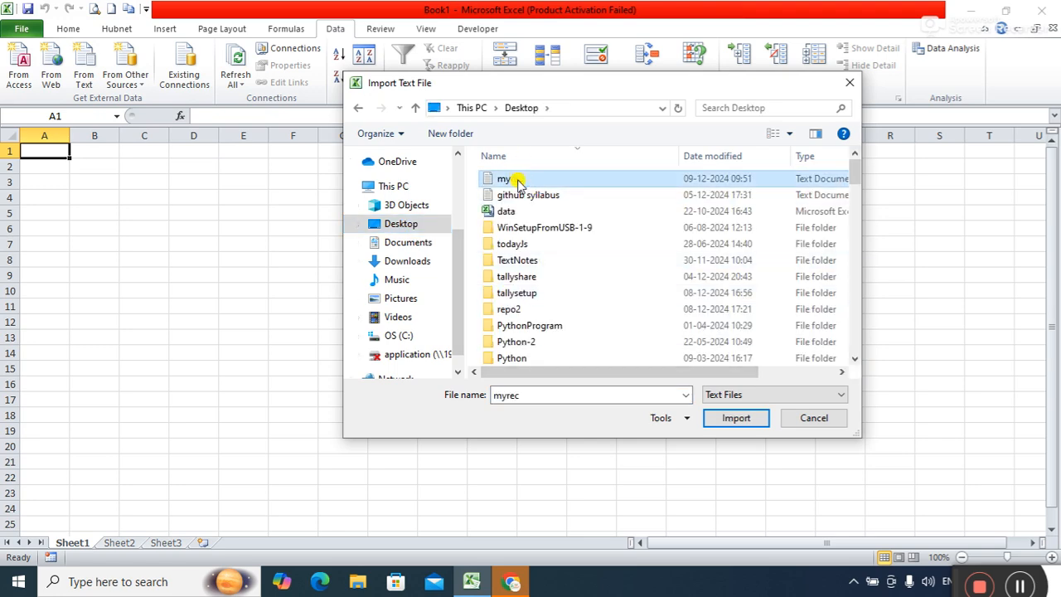
click(744, 420)
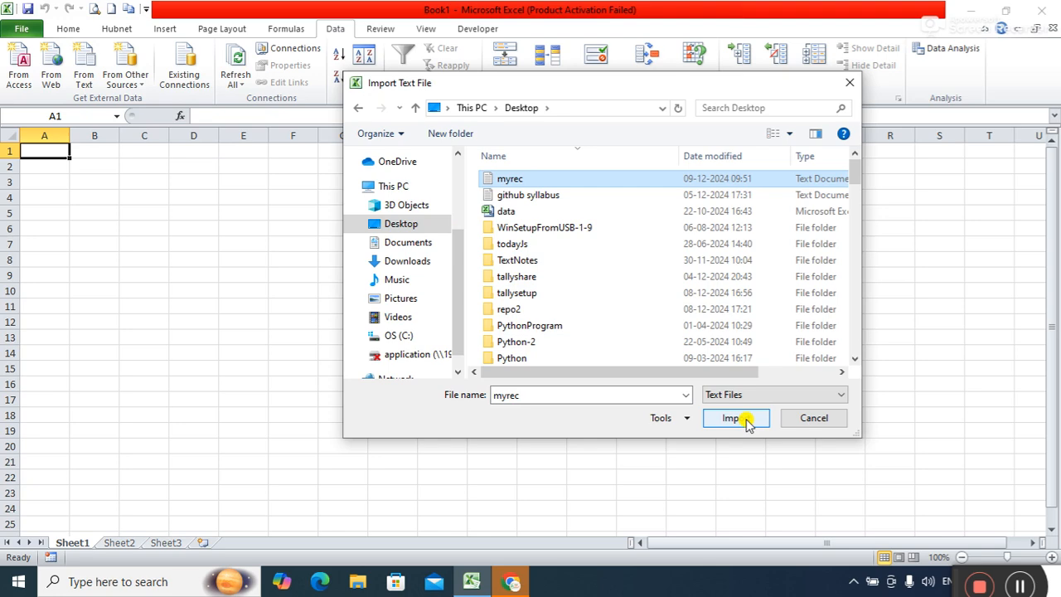
click(744, 419)
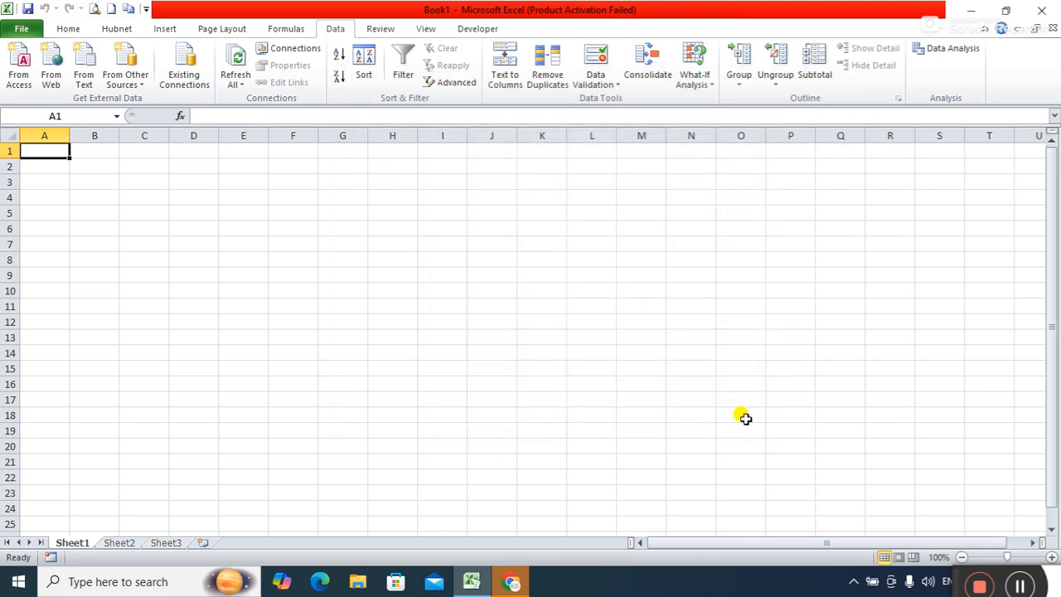
Keep Delimited, starting at row 1, in step 1 of the Text Import Wizard and continue.
drag(737, 213, 686, 146)
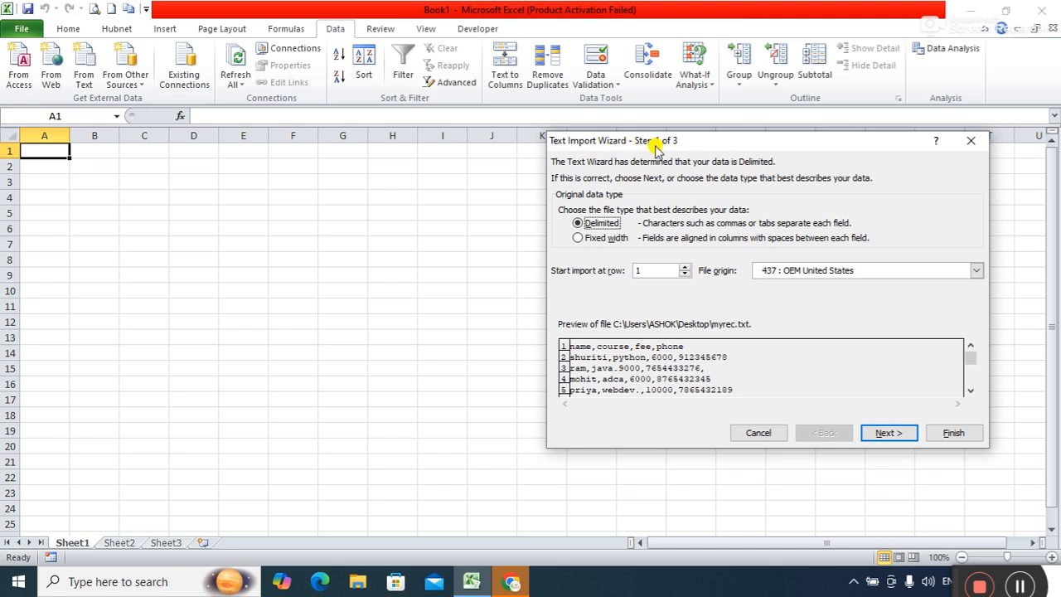
drag(678, 141, 675, 121)
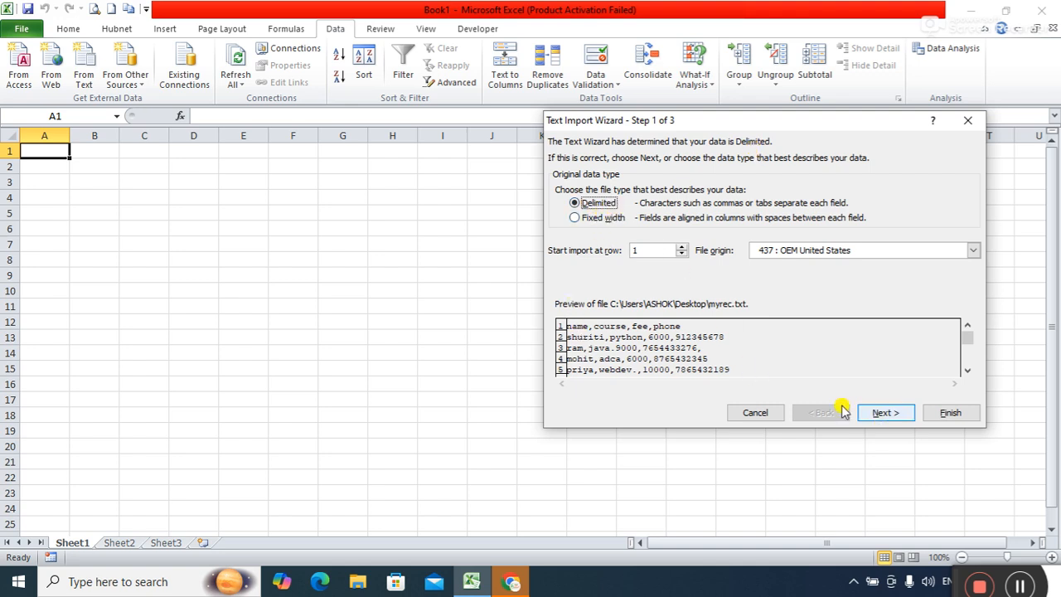
click(885, 413)
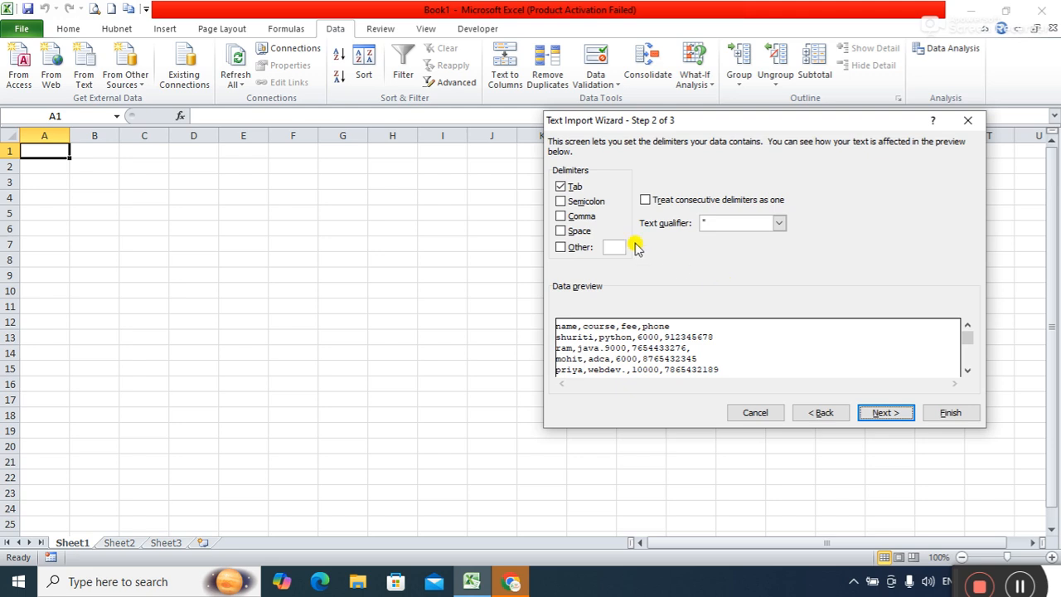
Use Comma as the only delimiter, splitting into name, course, fee and phone columns.
click(560, 187)
click(561, 204)
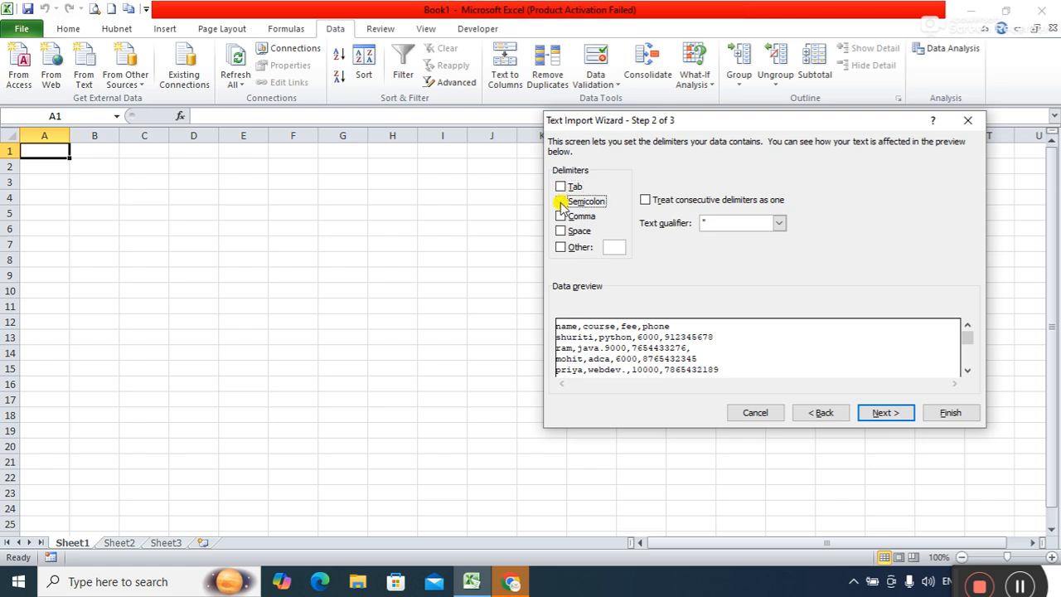
click(561, 218)
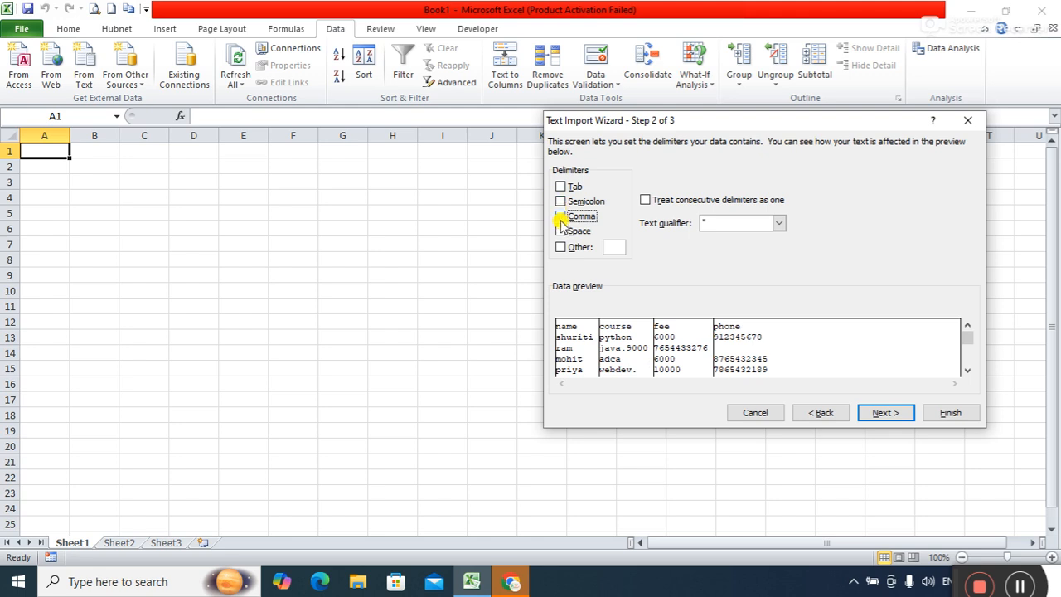
click(562, 220)
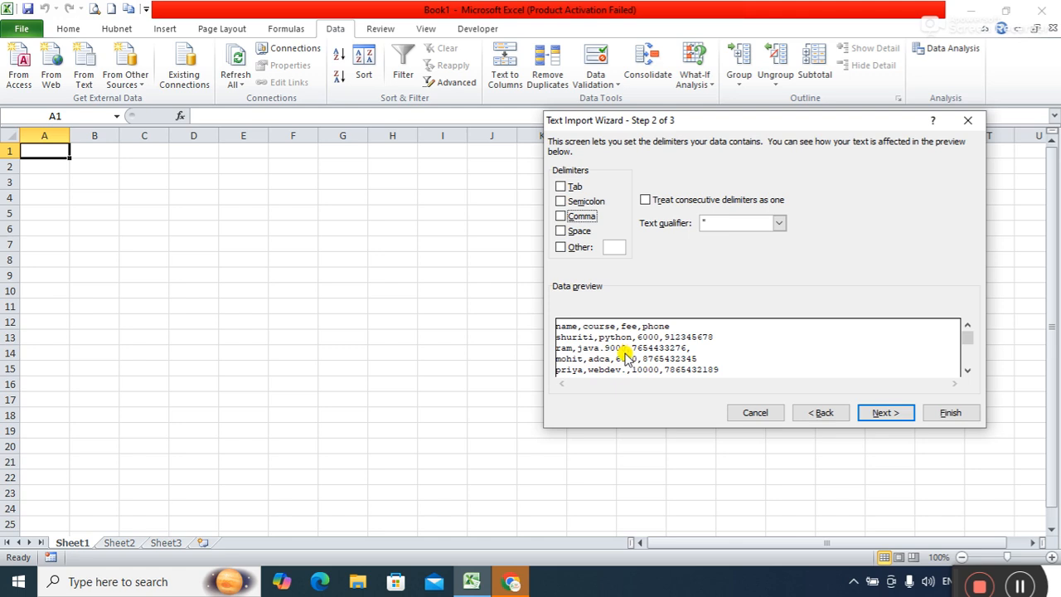
click(562, 187)
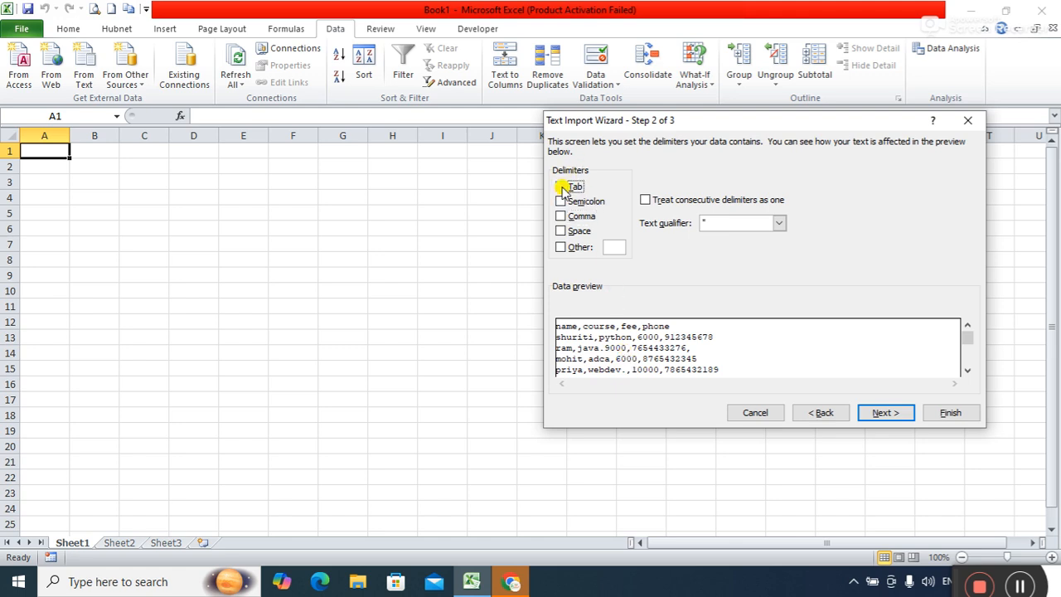
click(562, 201)
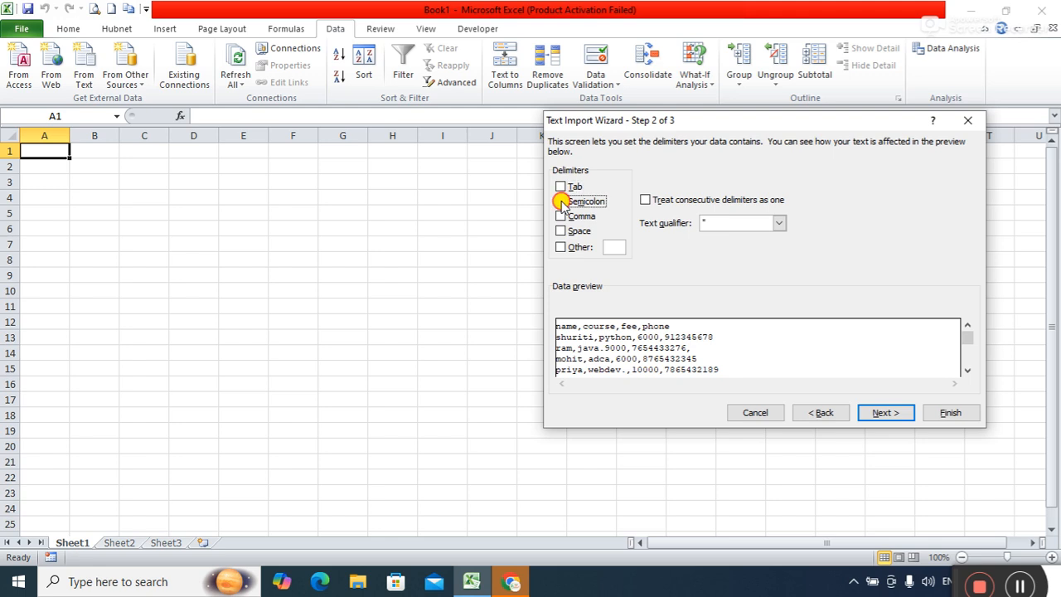
click(561, 217)
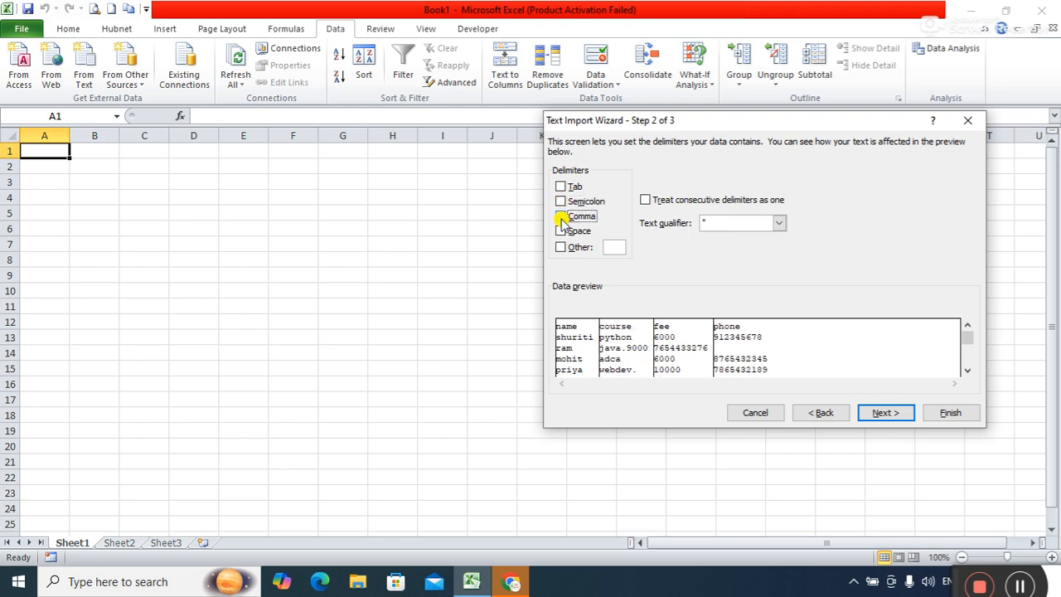
click(562, 217)
click(561, 232)
click(561, 233)
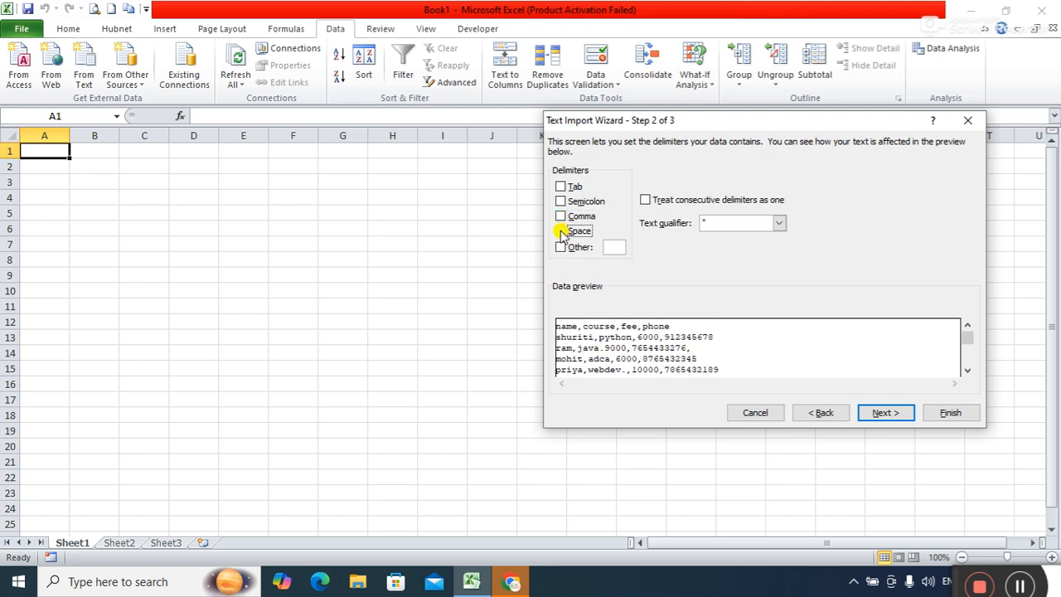
click(561, 247)
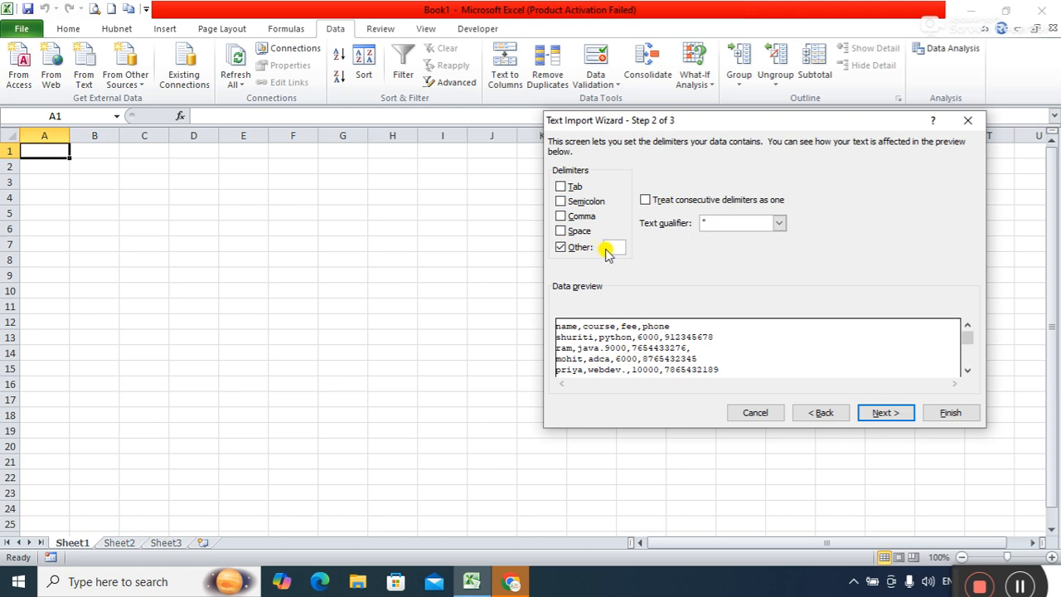
click(561, 248)
click(561, 216)
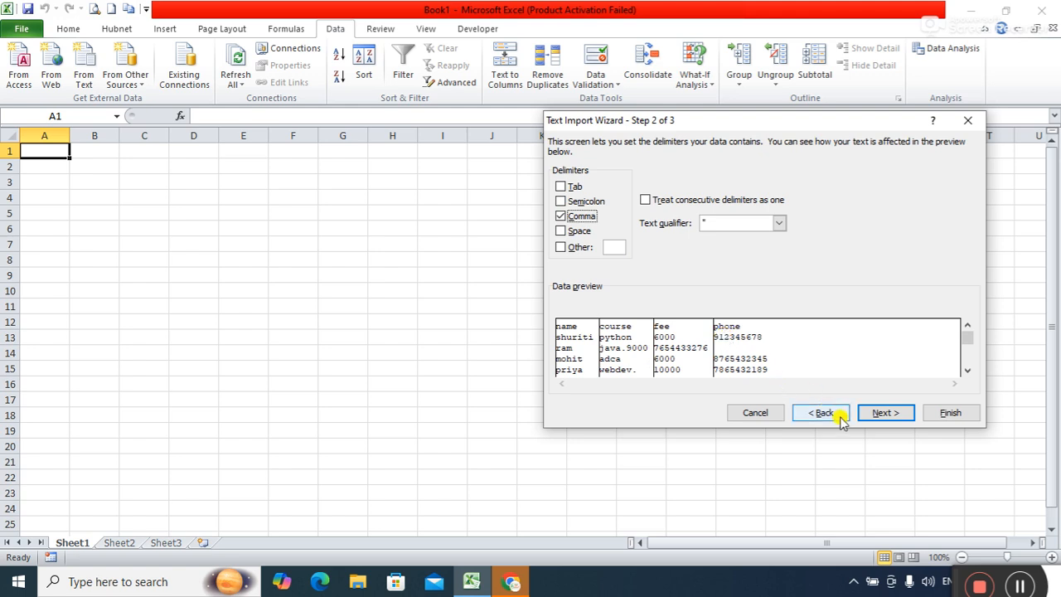
click(878, 413)
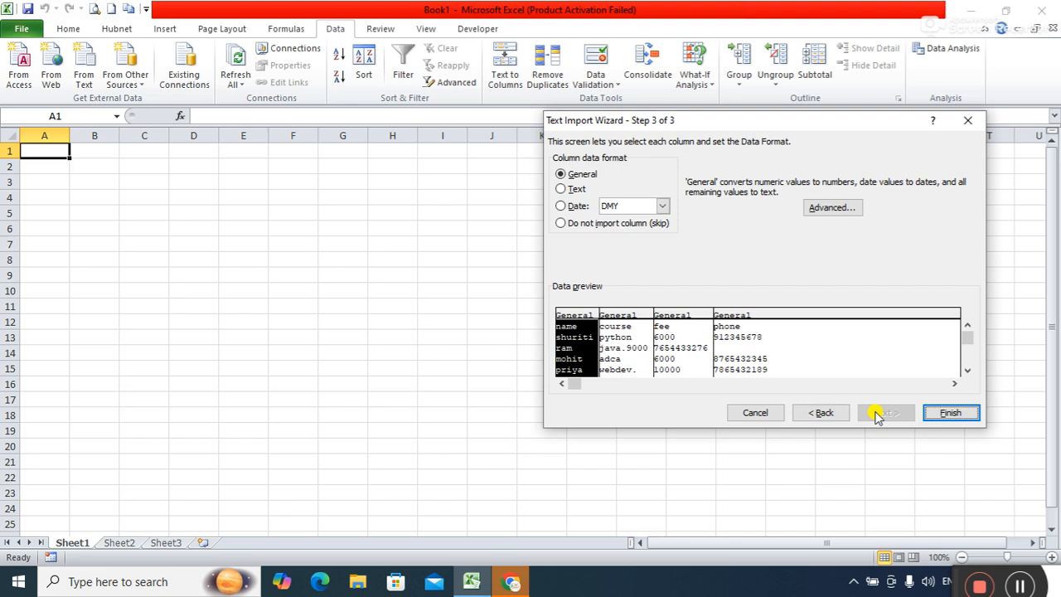
Keep the column format as General, close Advanced unchanged, and finish the wizard.
click(577, 189)
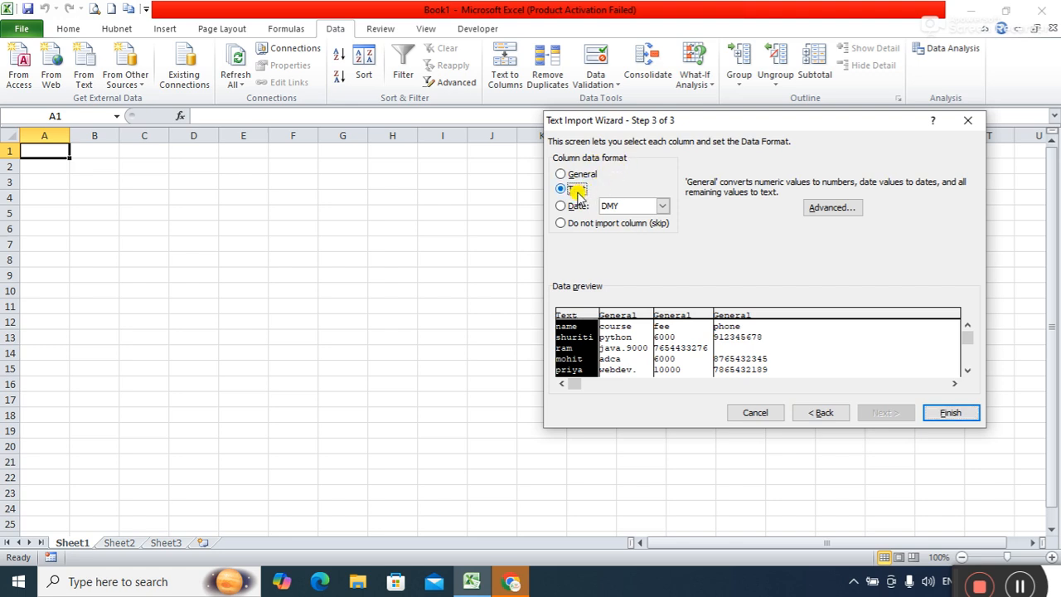
click(562, 206)
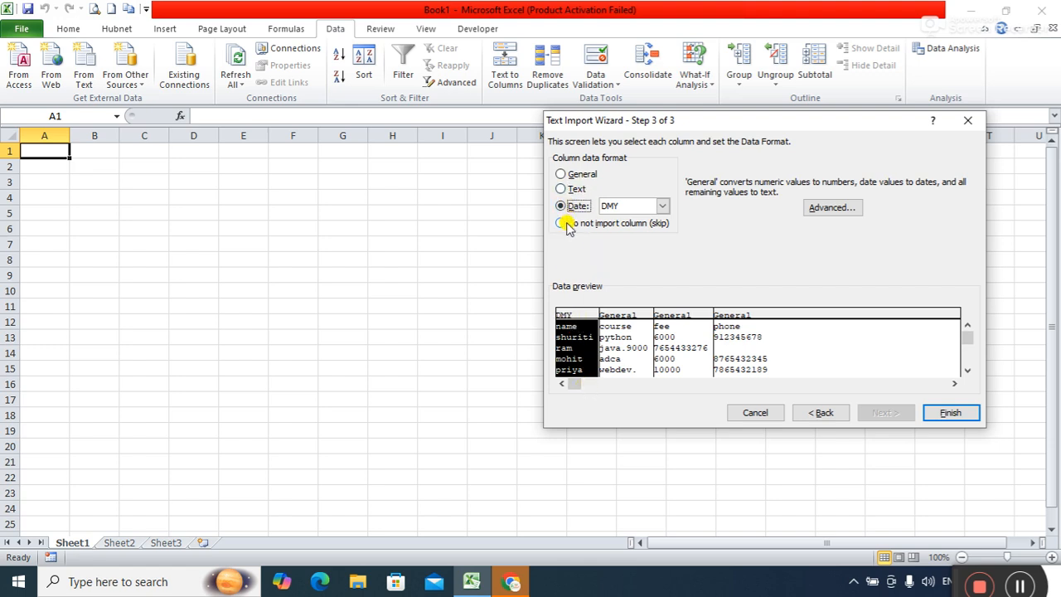
click(569, 175)
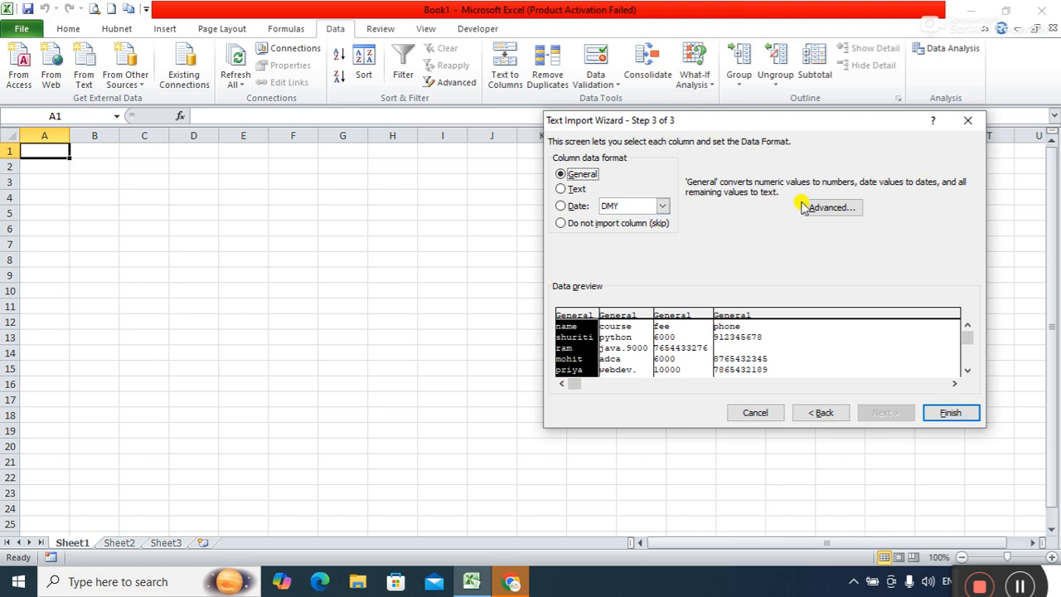
click(832, 208)
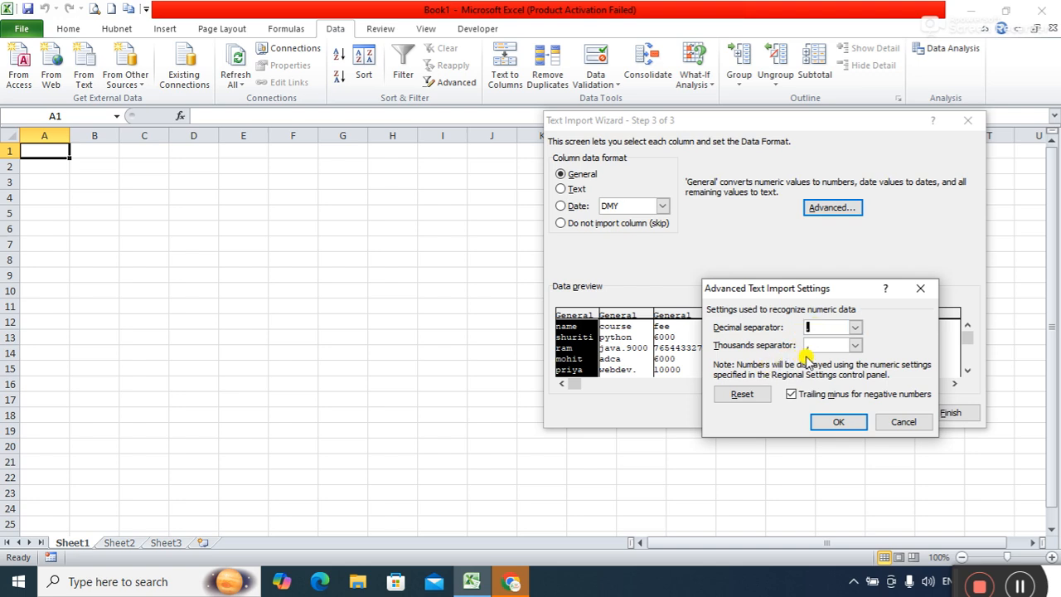
click(901, 423)
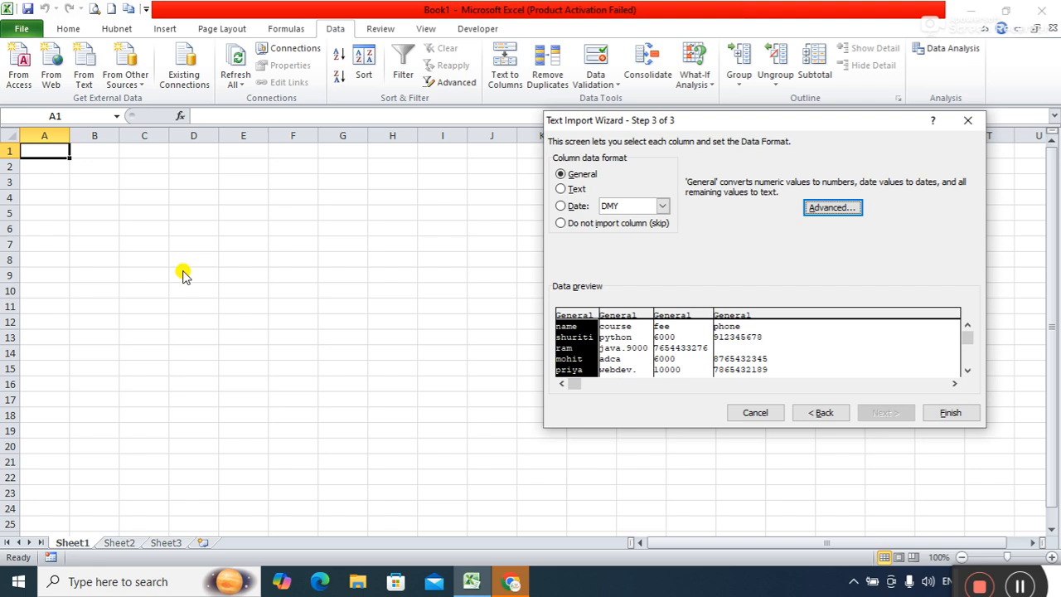
click(949, 417)
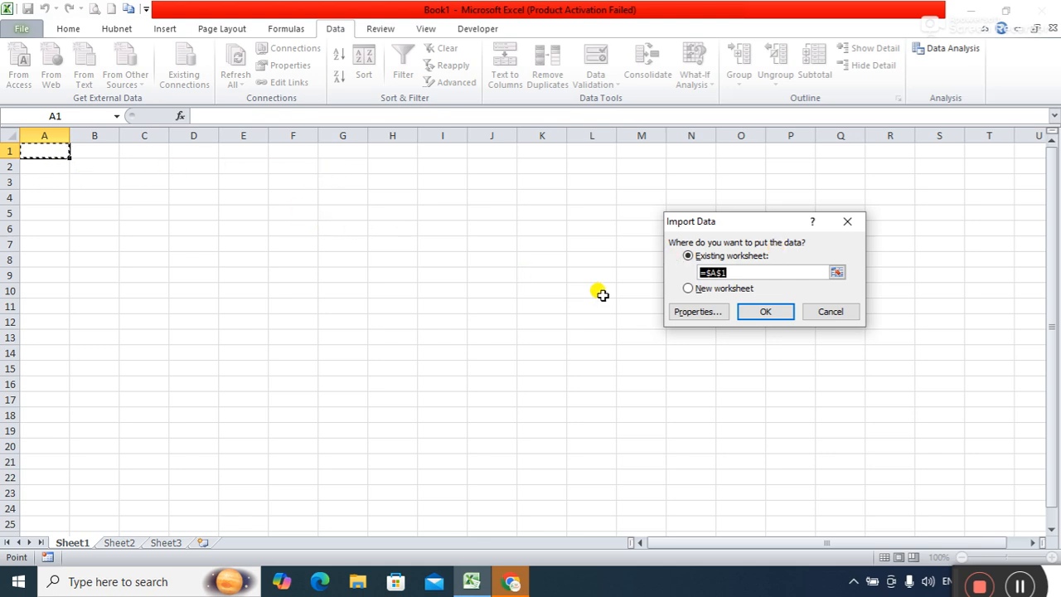
click(710, 292)
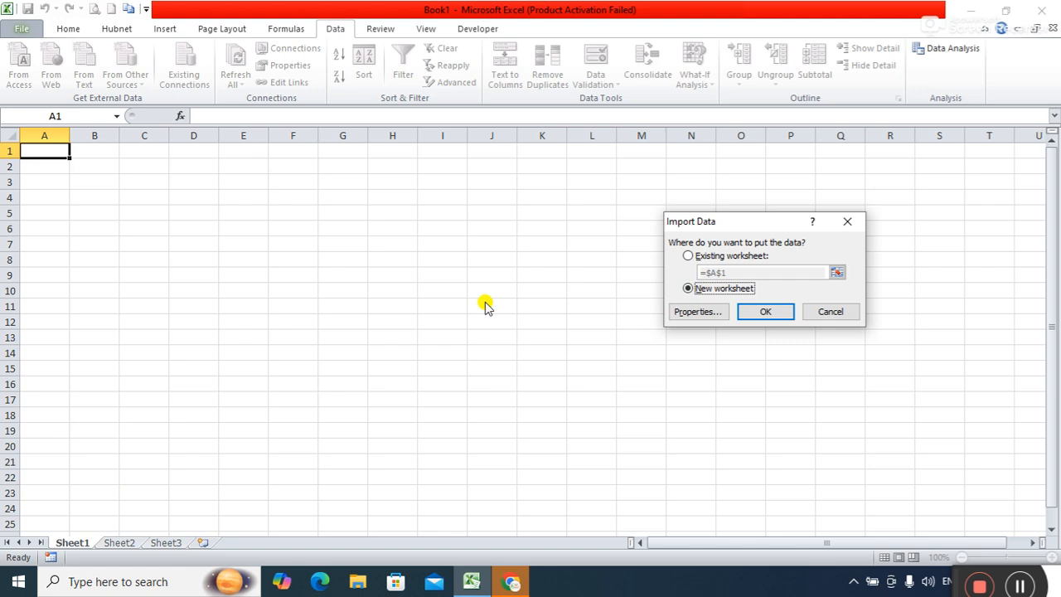
click(687, 257)
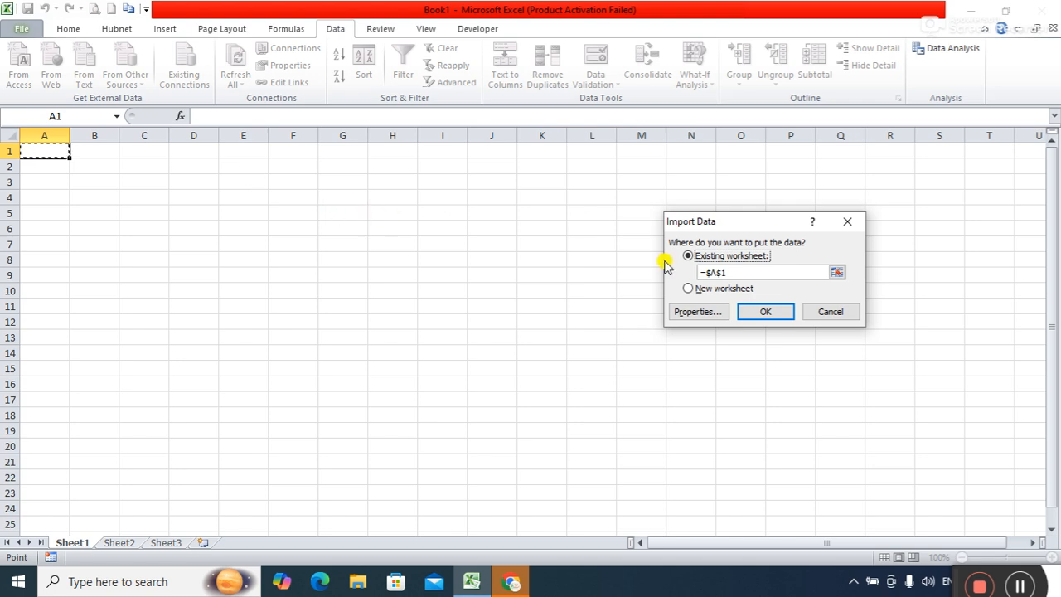
drag(721, 271, 674, 274)
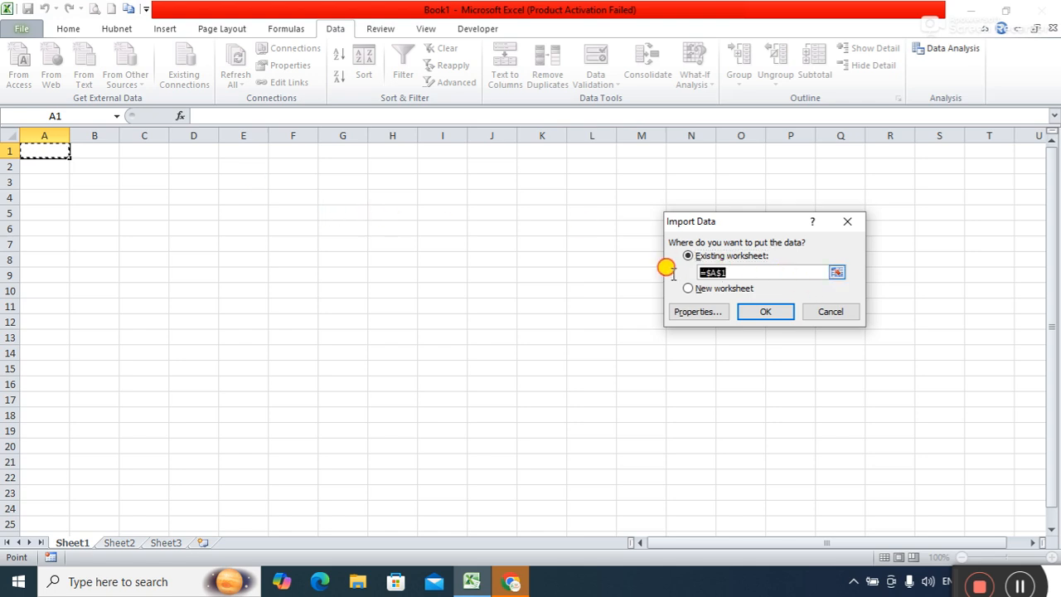
click(756, 273)
drag(705, 273, 693, 276)
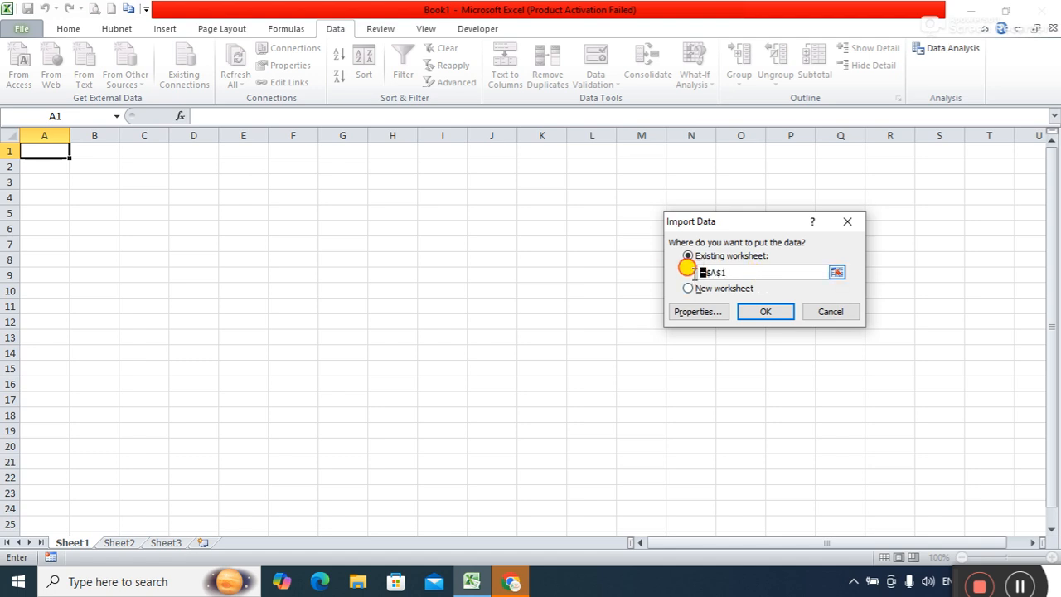
click(726, 272)
drag(726, 272, 698, 267)
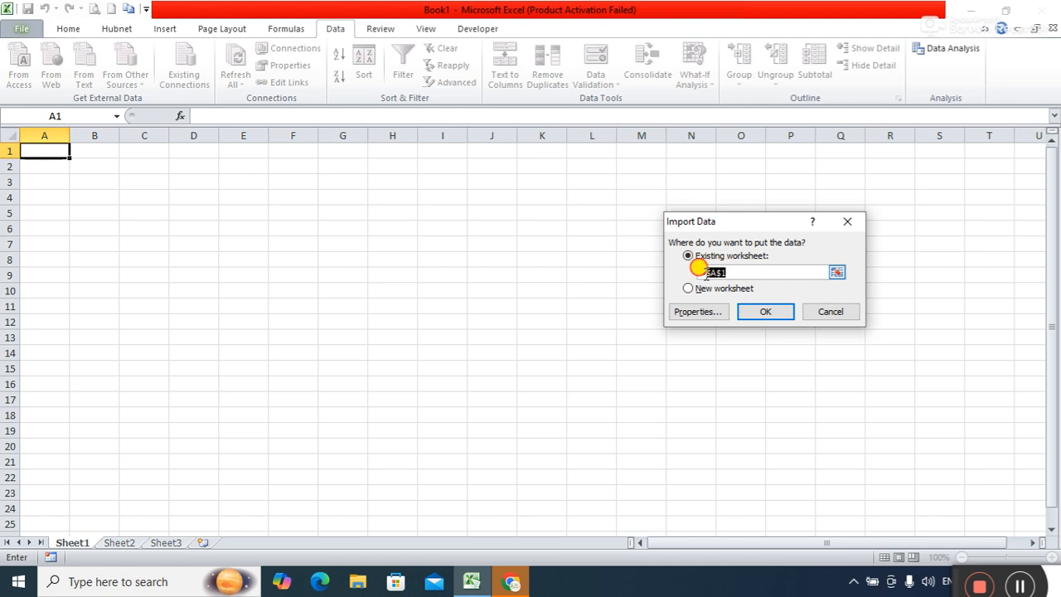
click(731, 273)
drag(710, 267, 717, 264)
click(728, 272)
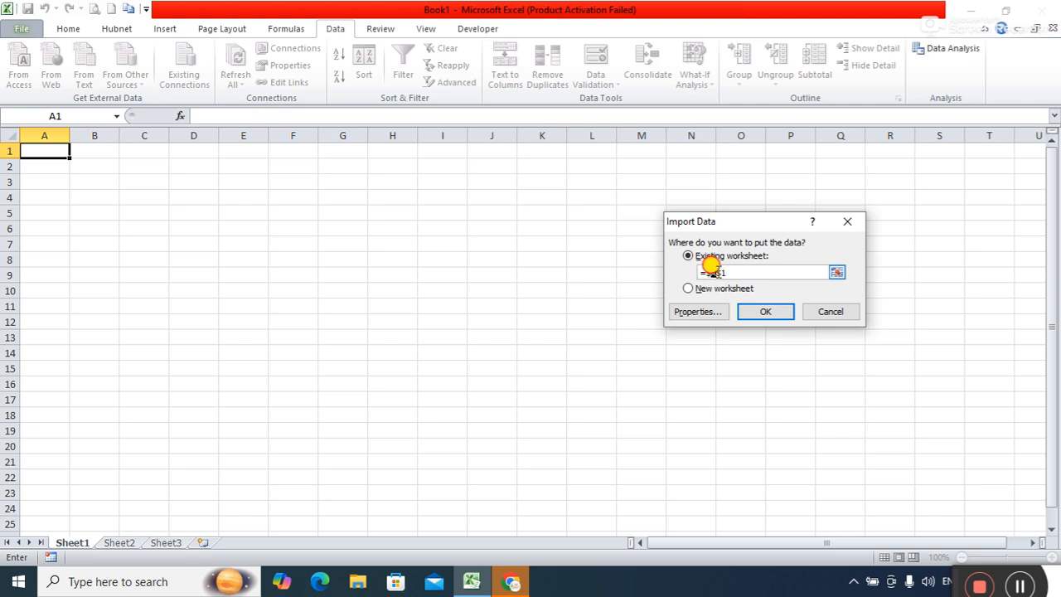
Keep the destination at =$A$1 in the existing worksheet and confirm the import.
double_click(729, 272)
click(723, 272)
double_click(711, 272)
click(711, 273)
drag(708, 276, 731, 273)
click(767, 313)
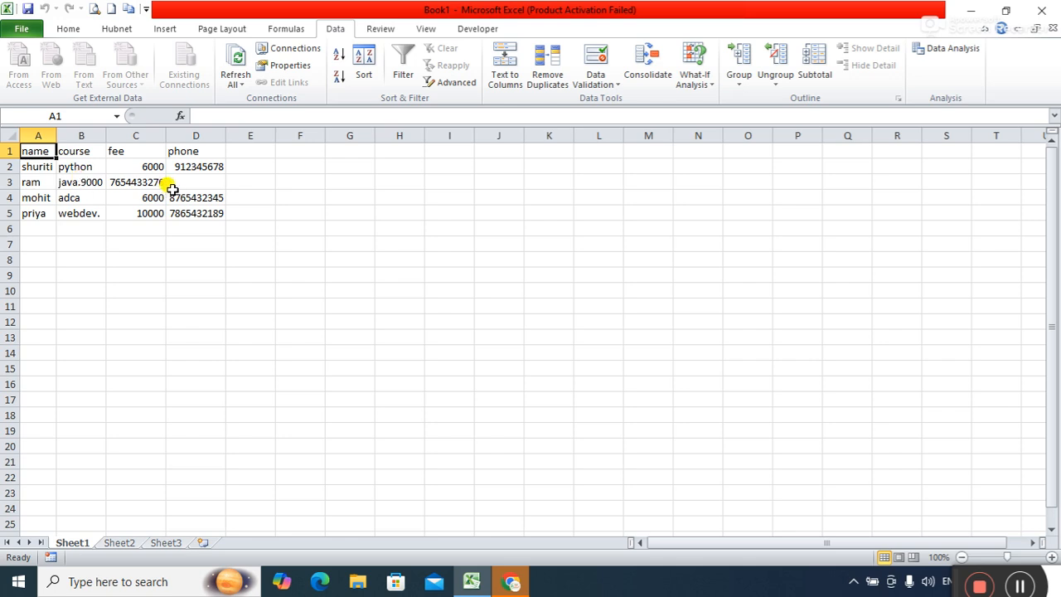
Reveal the desktop, open myrec in Notepad to inspect the java row, and close it.
click(470, 582)
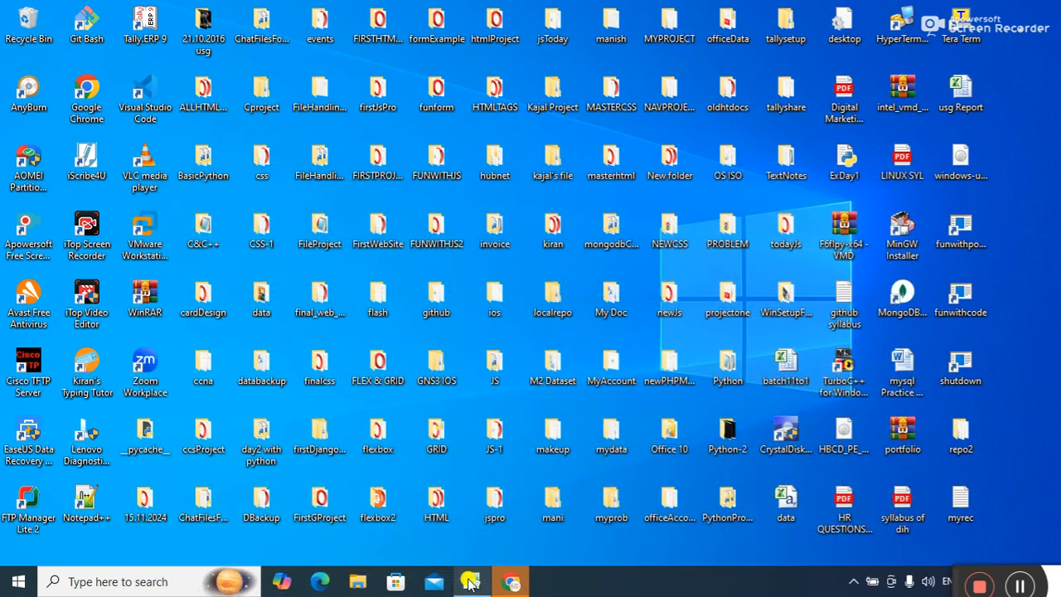
double_click(964, 502)
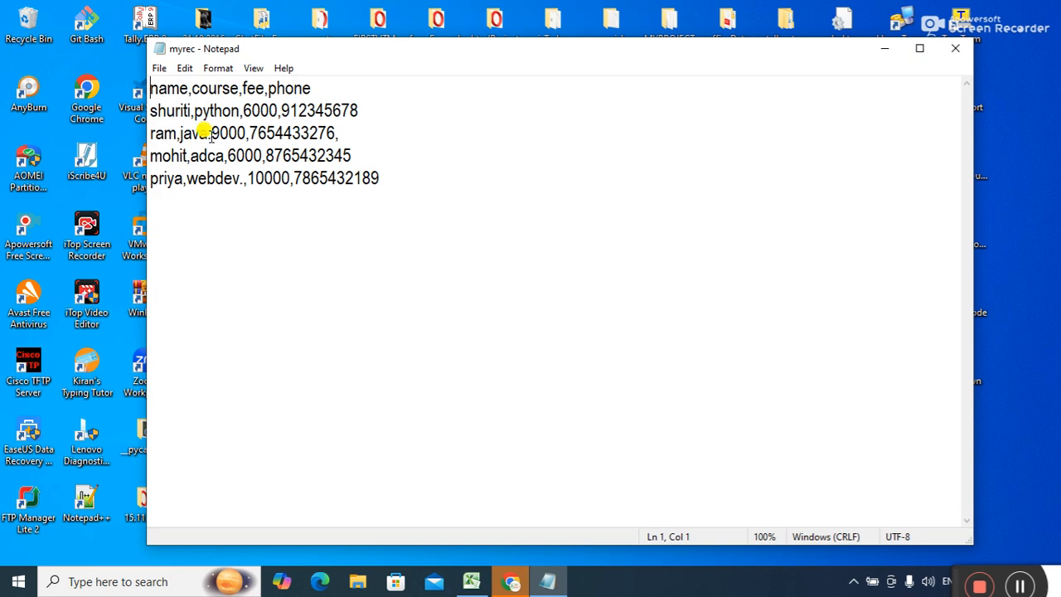
click(955, 53)
Return to the Excel workbook and look at the java.9000 entry in B3 without changing it.
click(471, 581)
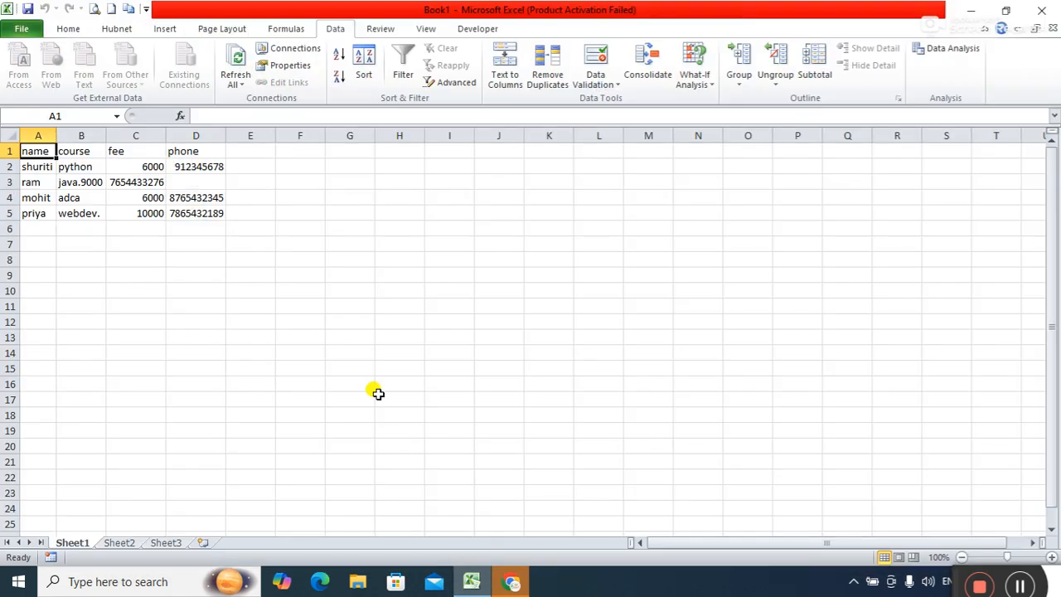
double_click(87, 182)
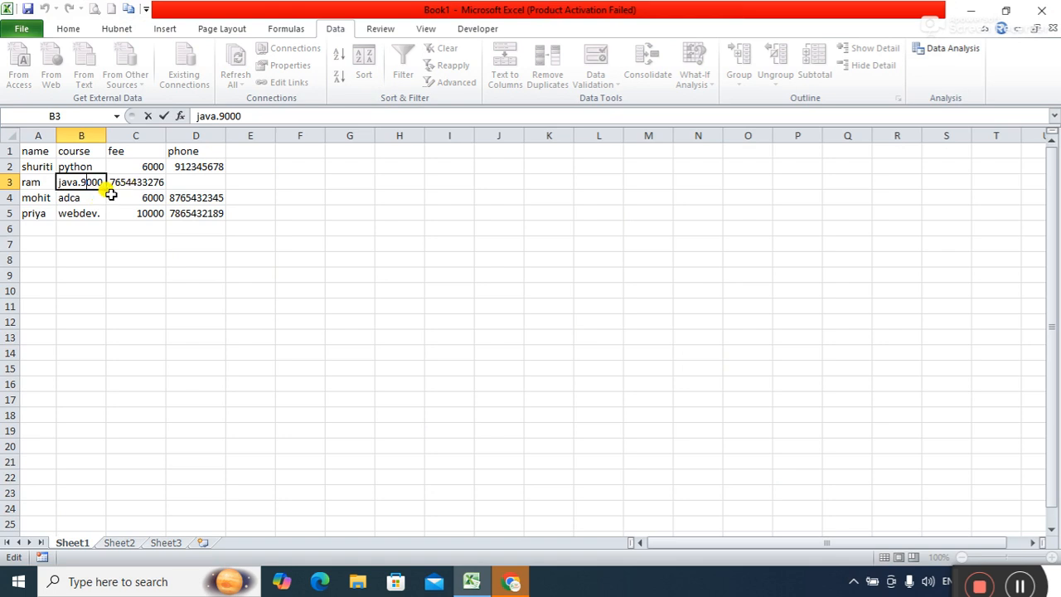
click(306, 226)
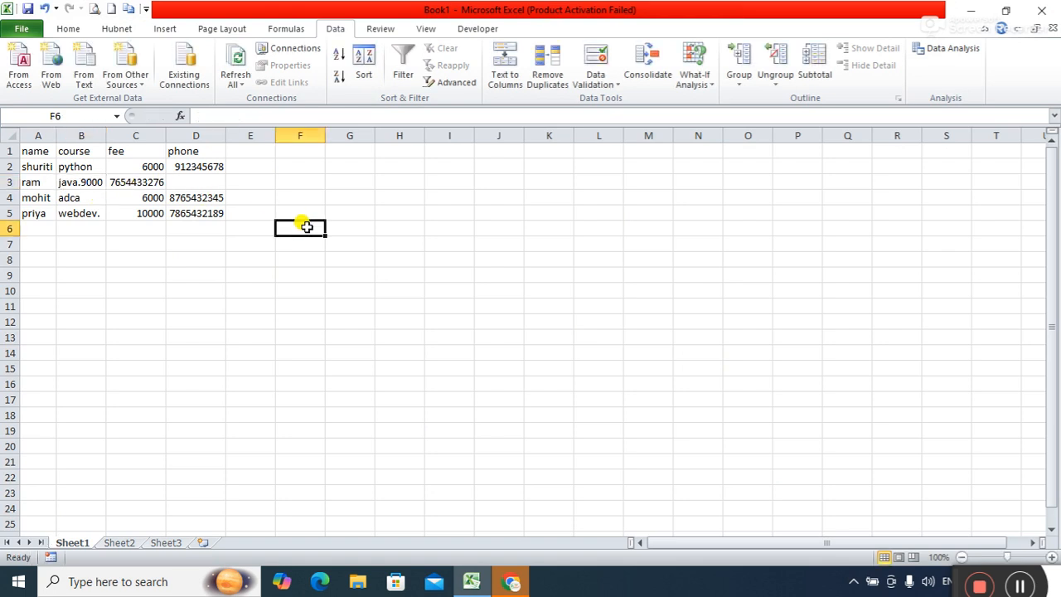
click(133, 181)
key(ctrl+x)
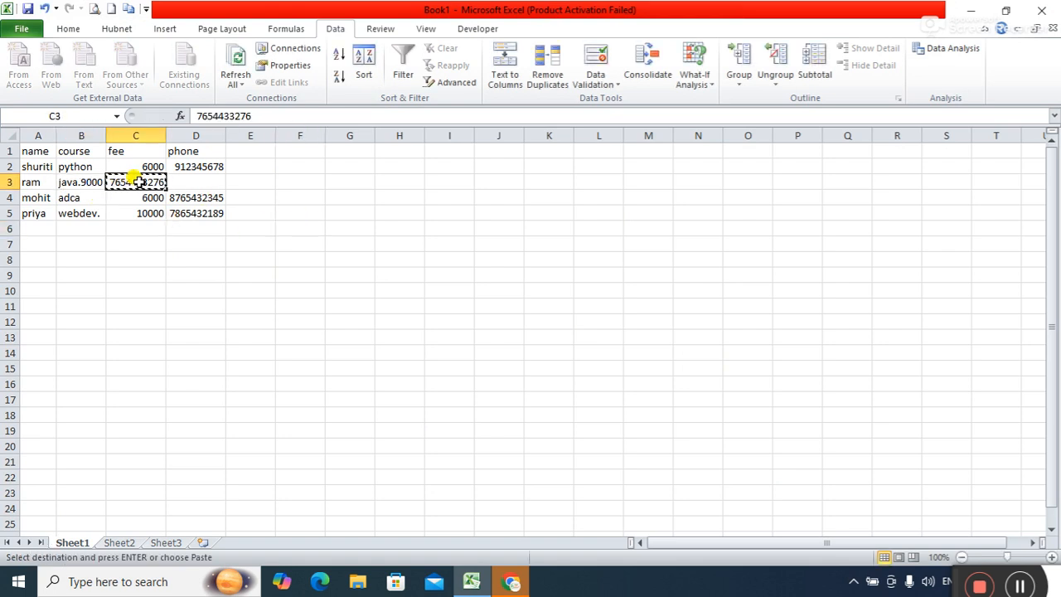
click(204, 180)
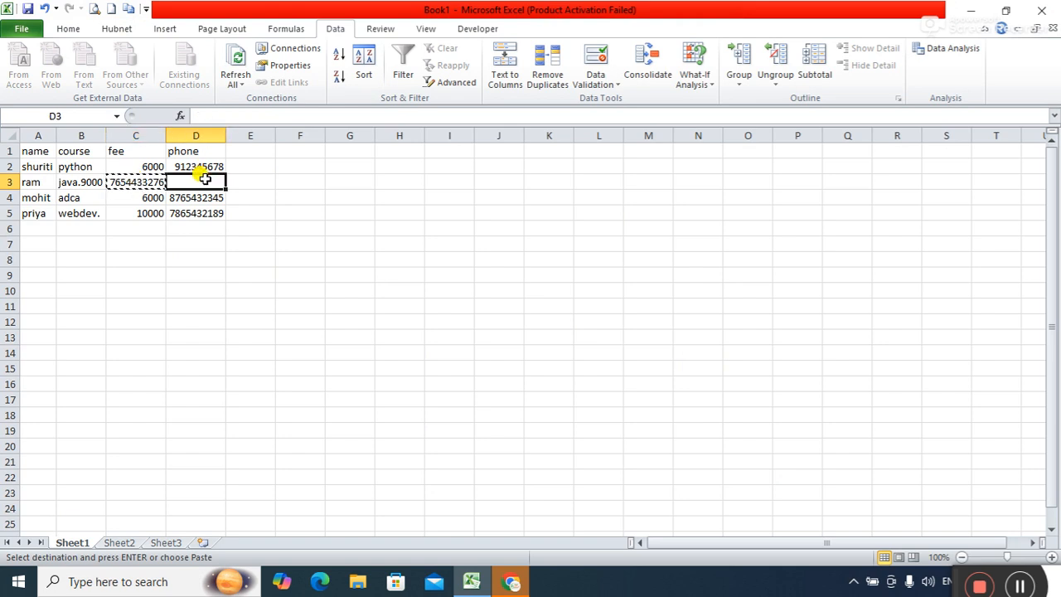
key(Return)
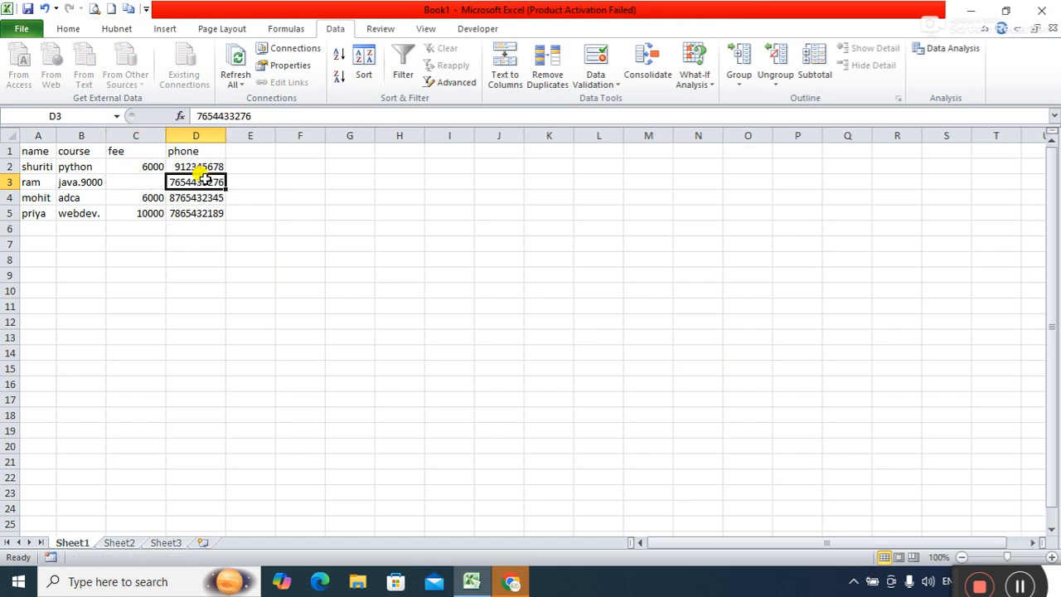
click(85, 182)
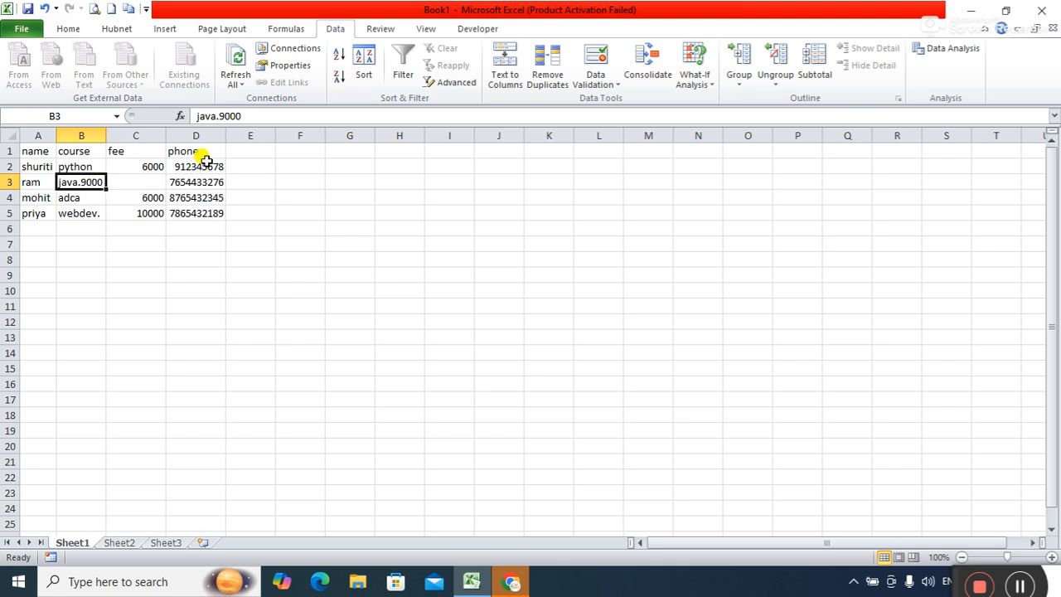
Split java.9000 in B3 with Text to Columns, using '.' as the only delimiter.
click(507, 77)
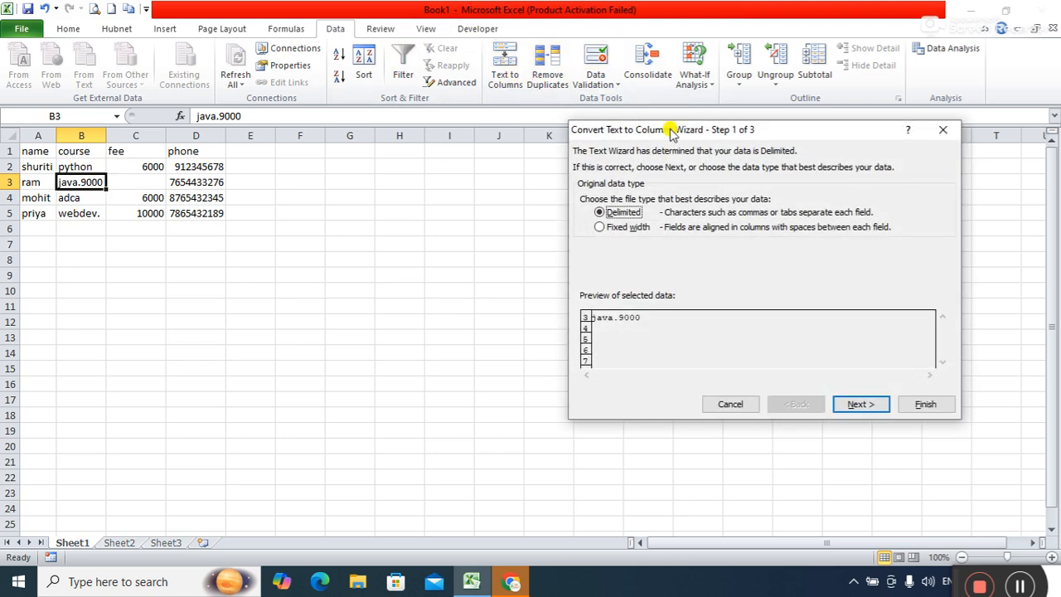
click(860, 405)
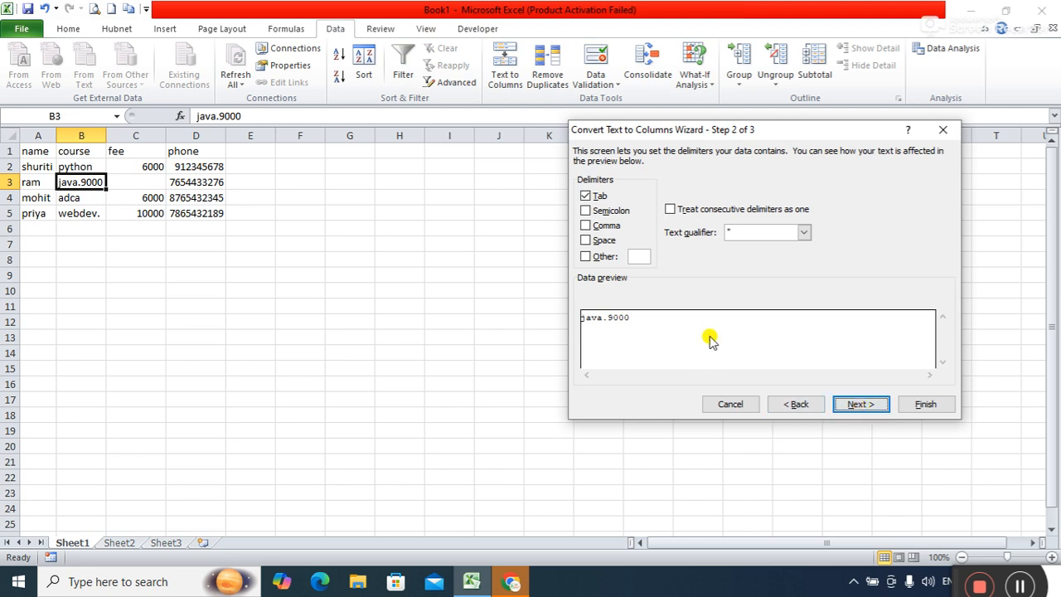
click(586, 195)
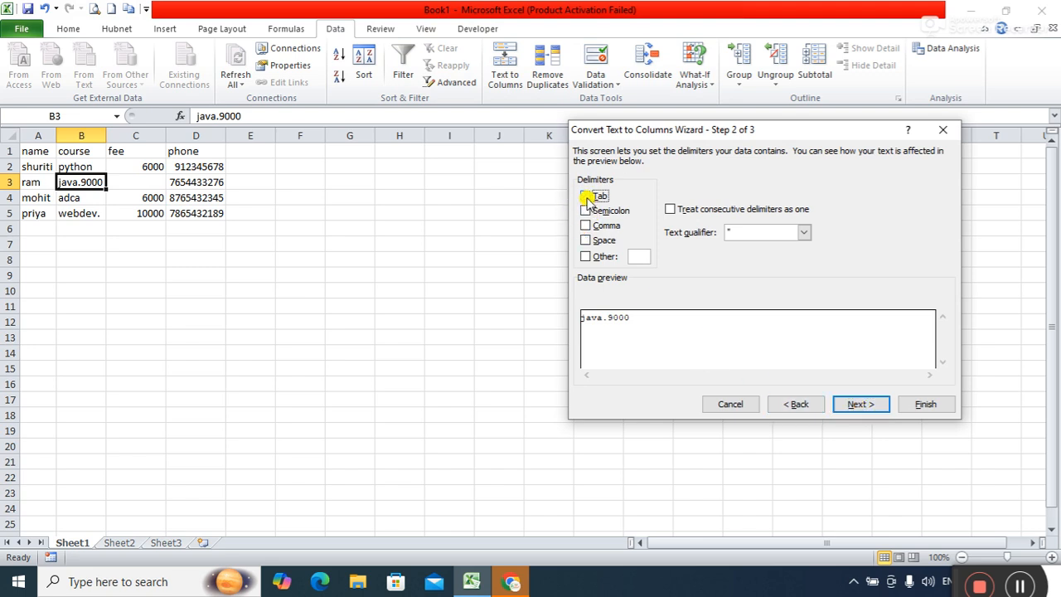
click(588, 241)
click(588, 241)
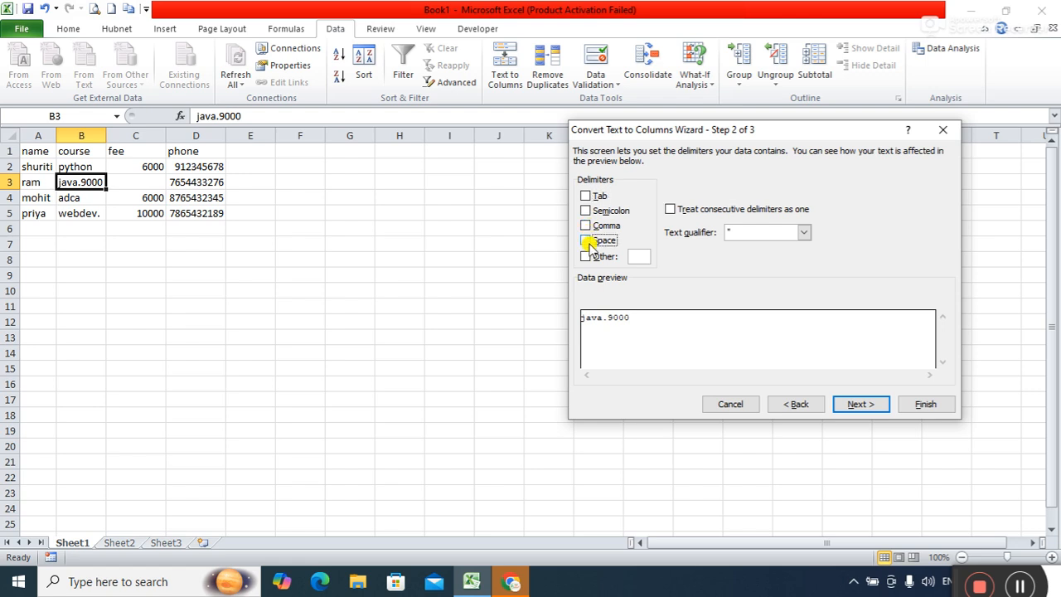
click(586, 256)
text(.)
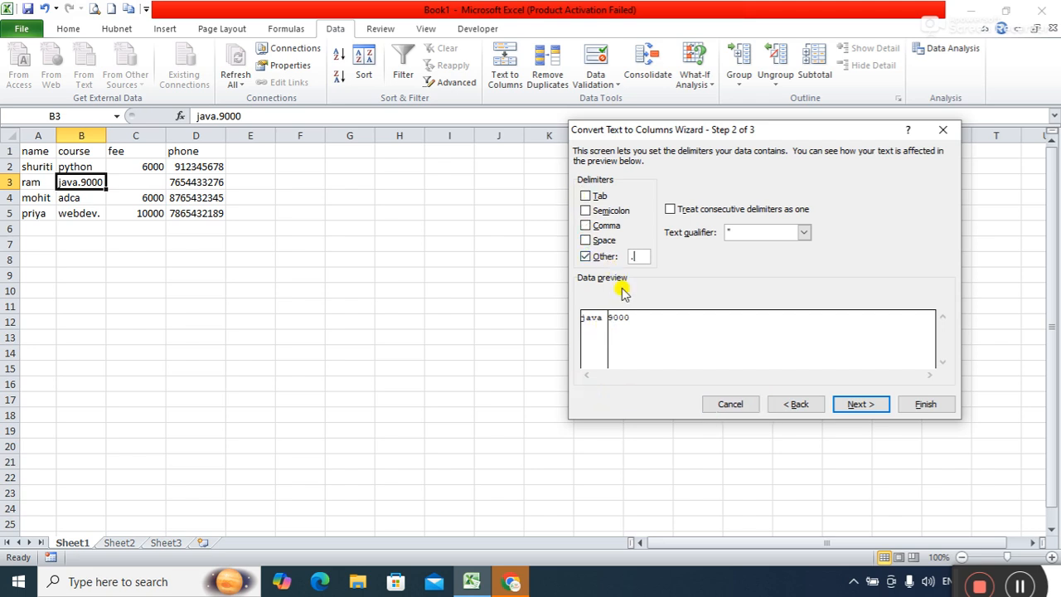
click(861, 405)
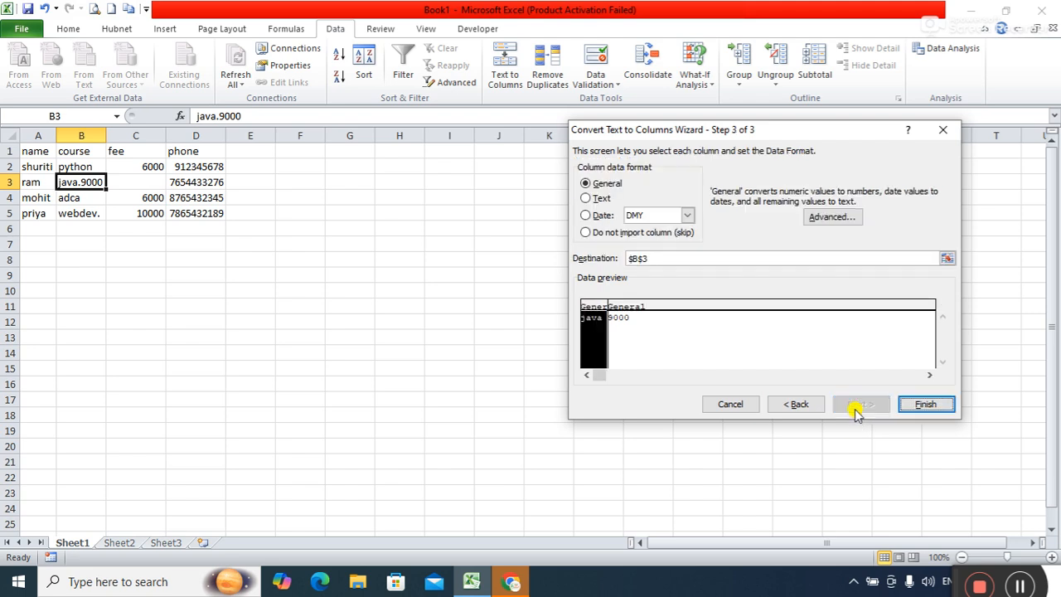
click(921, 404)
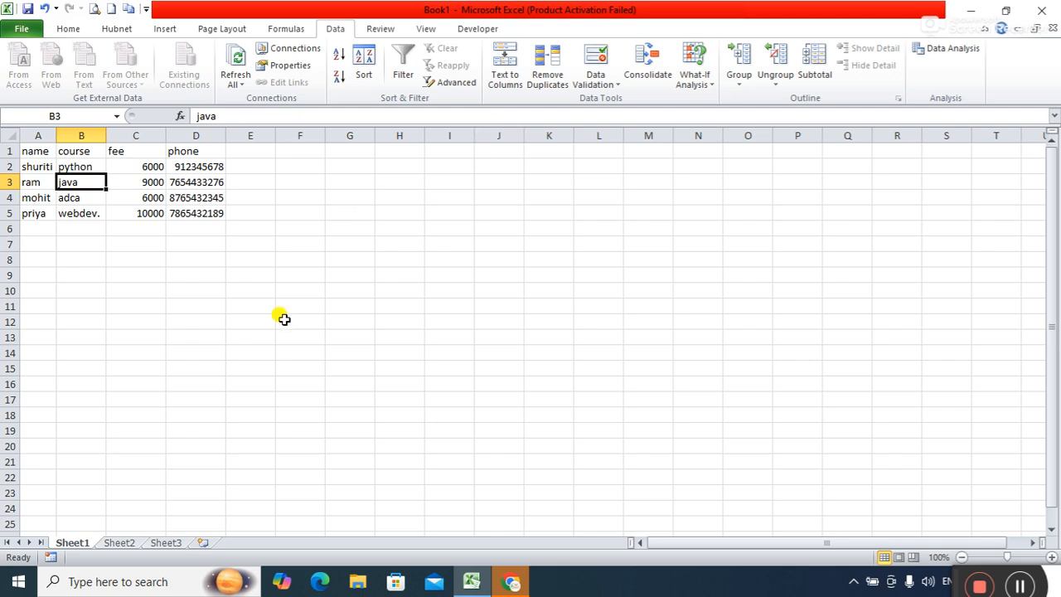
Minimize the Excel window.
click(971, 12)
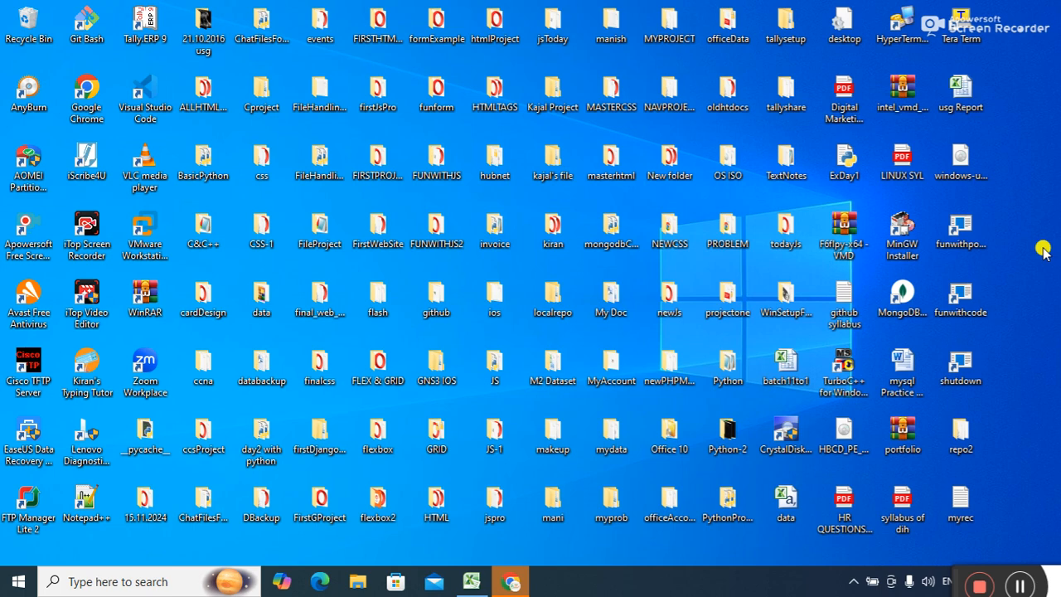
Launch Microsoft Access by running msaccess from the Run dialog.
key(super+r)
text(msacc)
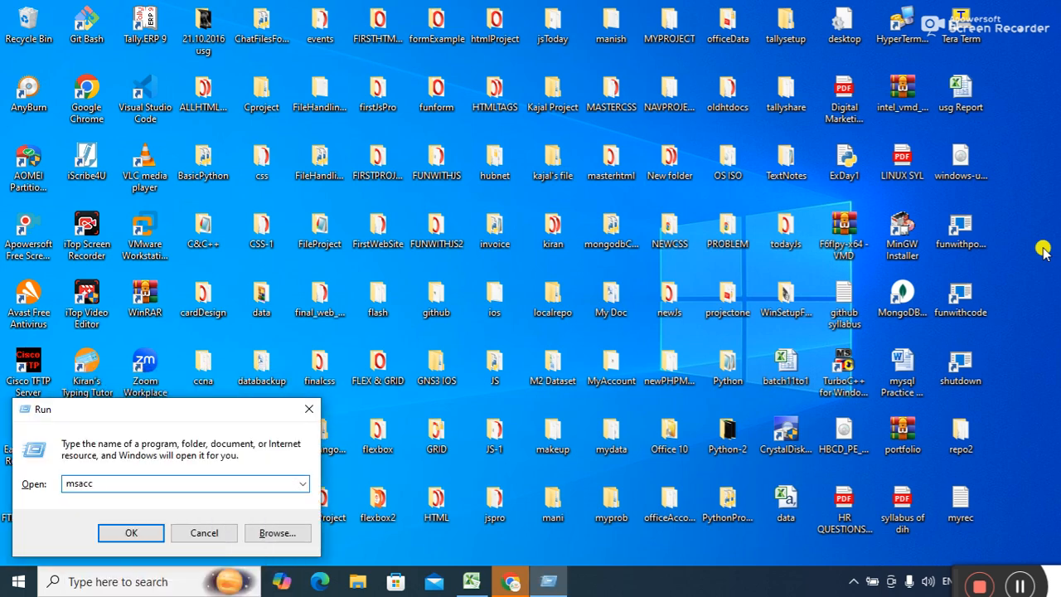
text(ess)
key(Return)
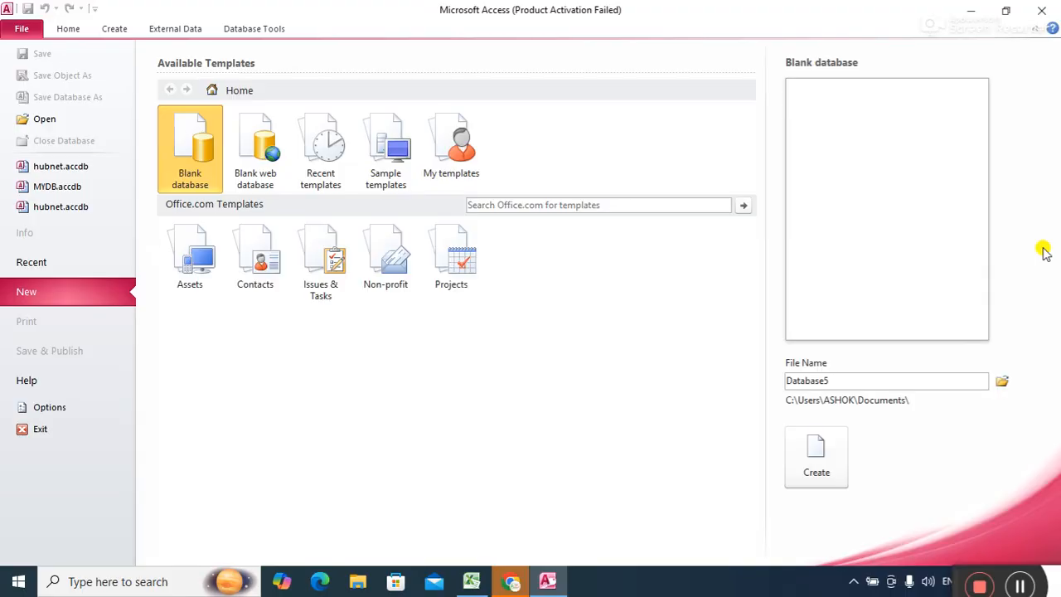
Dismiss the activation prompt and create a blank database named hubnetdb.
click(816, 460)
click(703, 439)
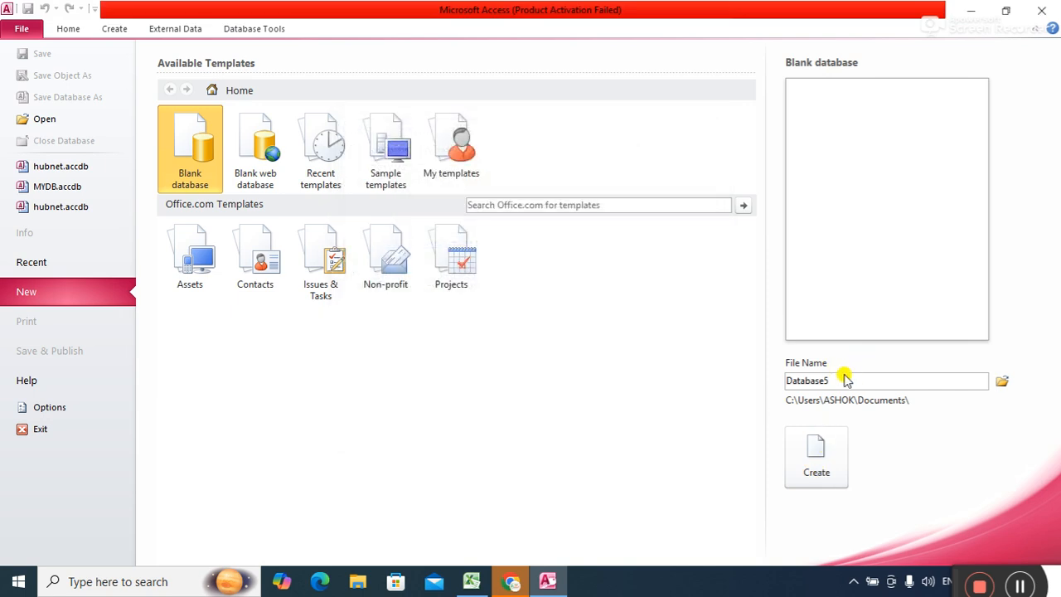
double_click(844, 381)
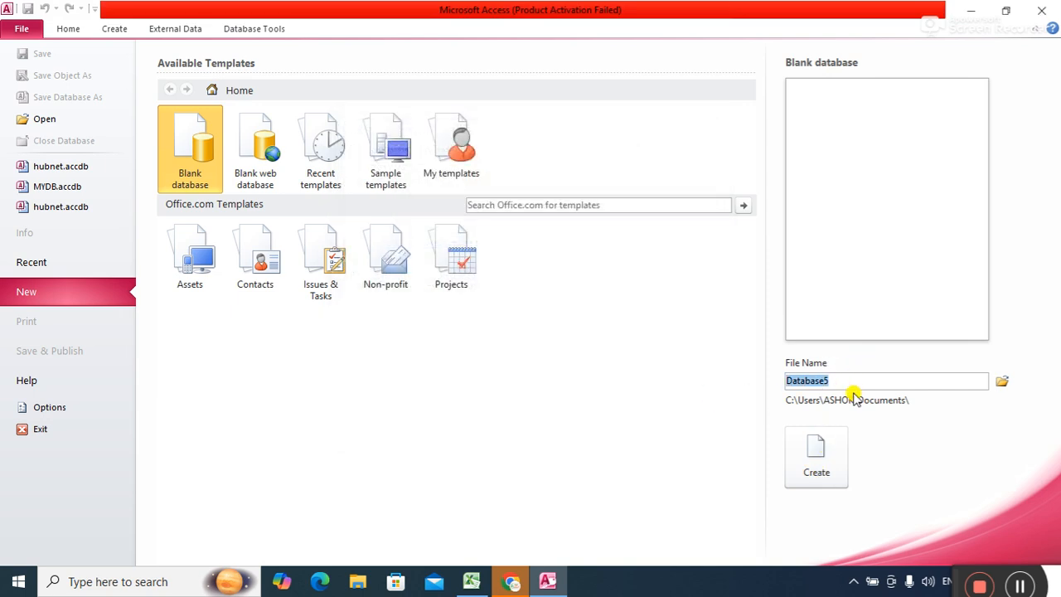
text(student)
key(BackSpace)
key(BackSpace)
key(BackSpace)
key(BackSpace)
key(BackSpace)
key(BackSpace)
key(BackSpace)
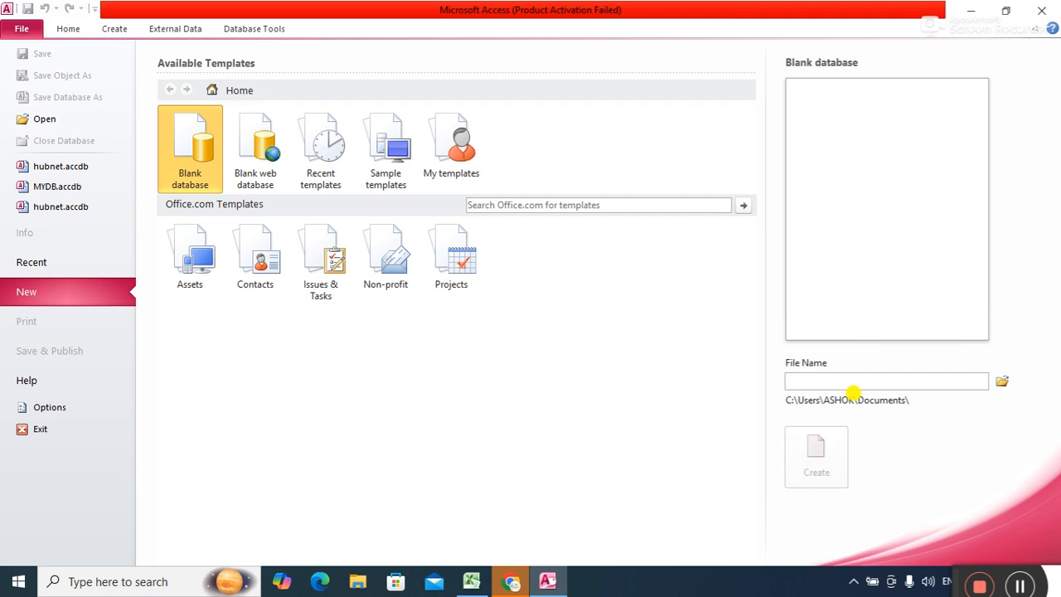
text(hubney)
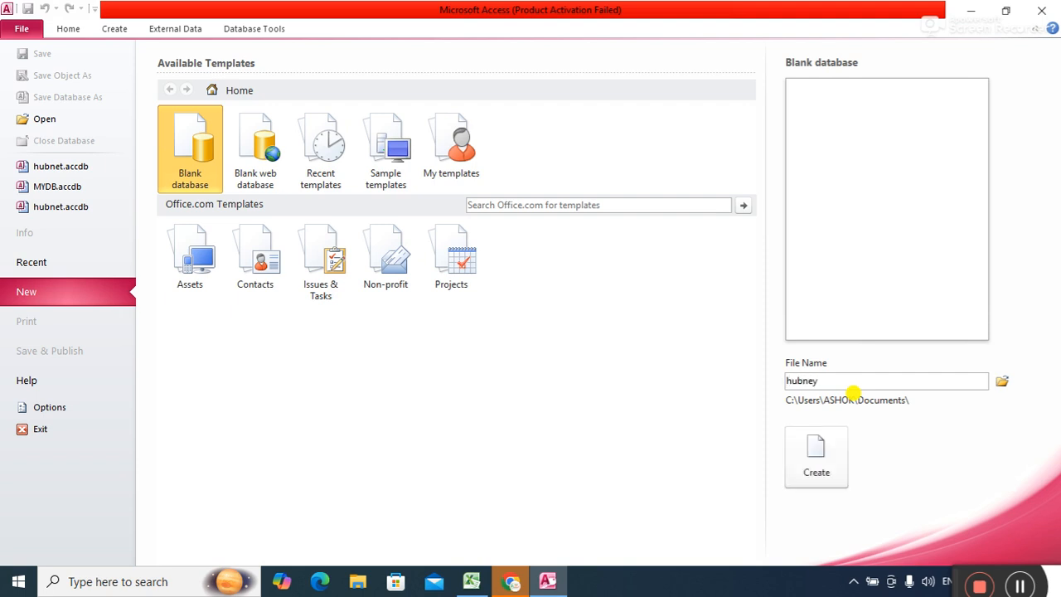
key(BackSpace)
text(tdb)
click(819, 466)
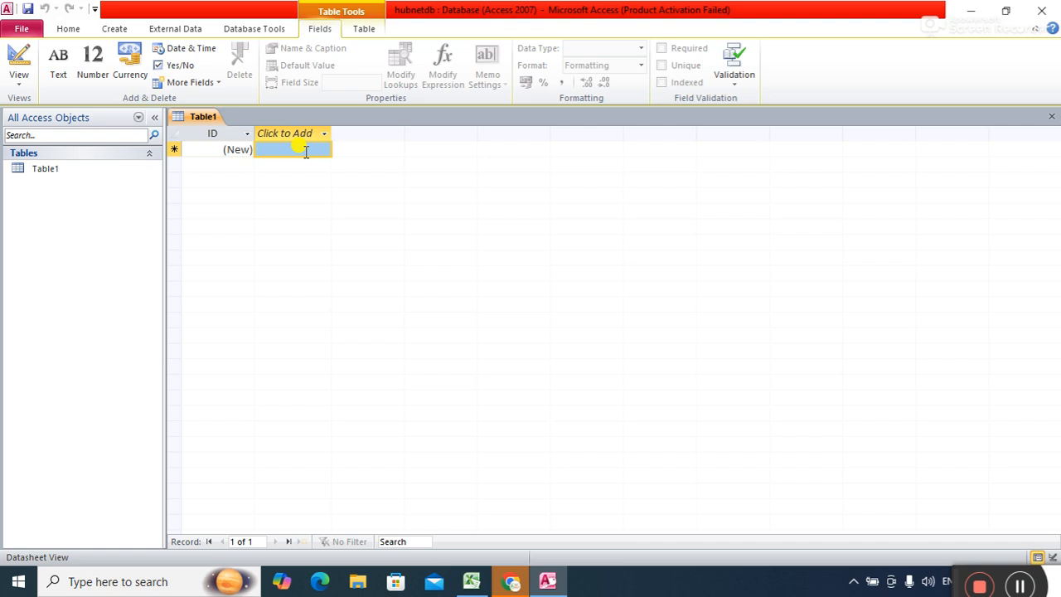
click(236, 149)
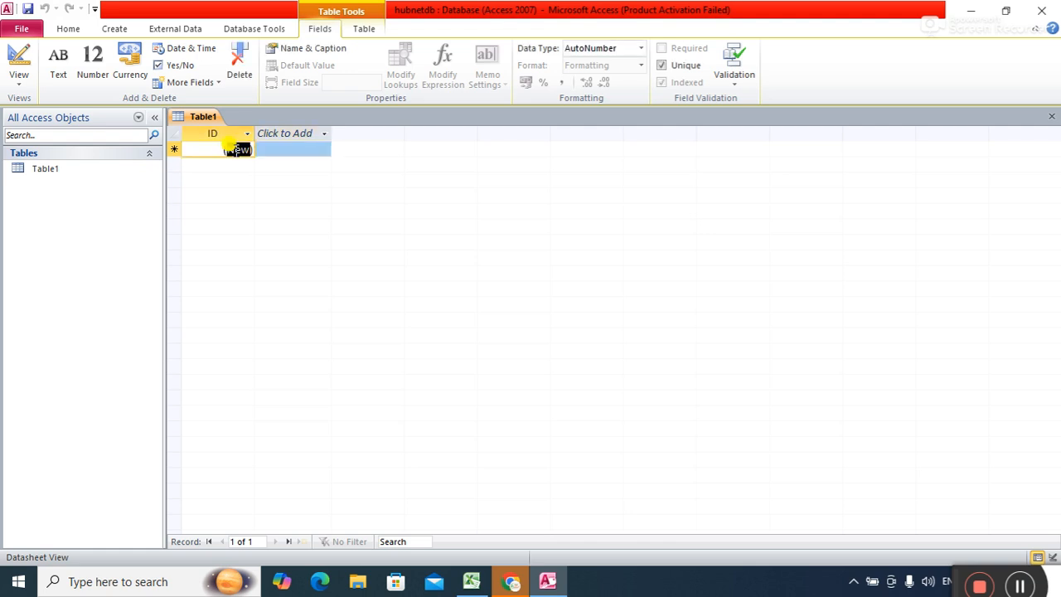
click(288, 148)
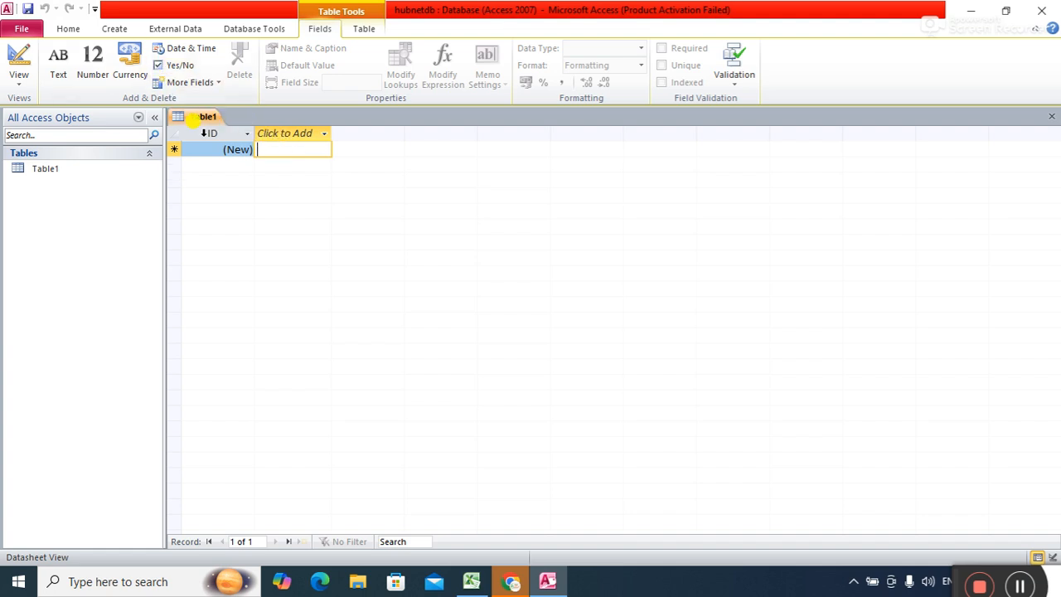
Close the empty Table1 without saving and bring up the Create ribbon.
right_click(199, 122)
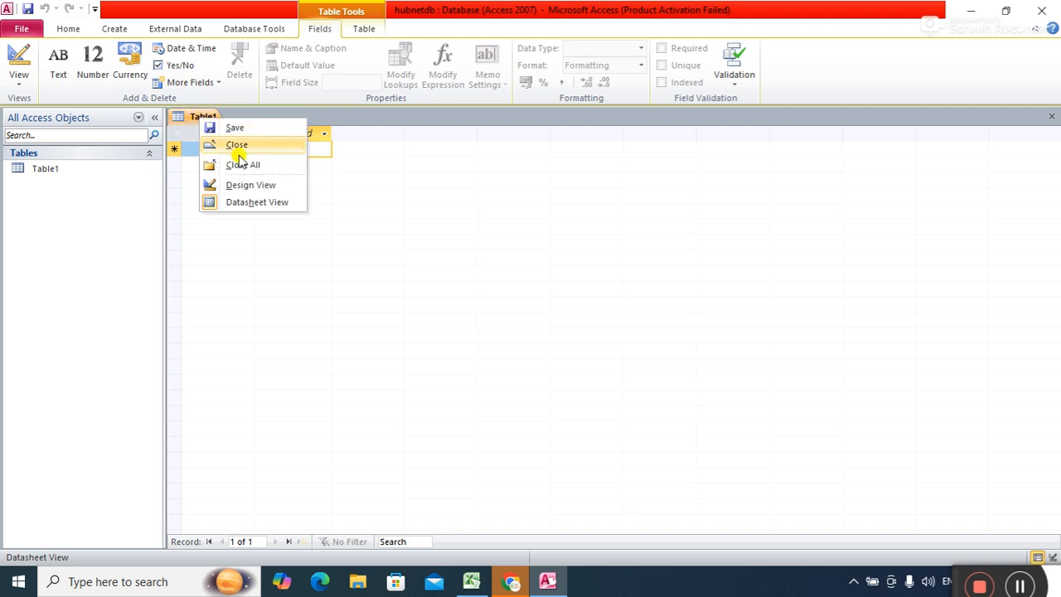
click(237, 145)
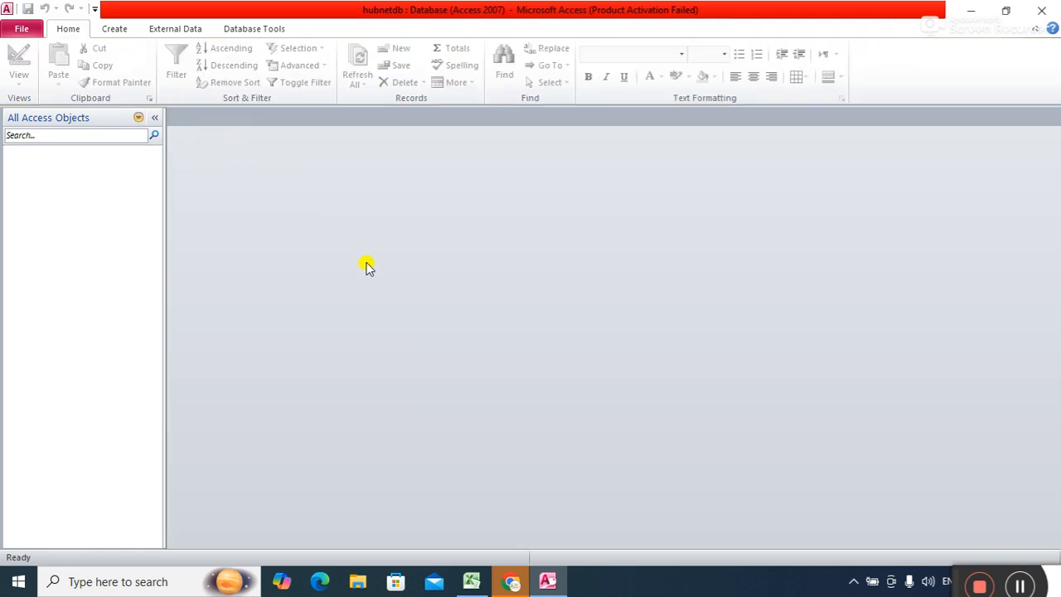
click(107, 30)
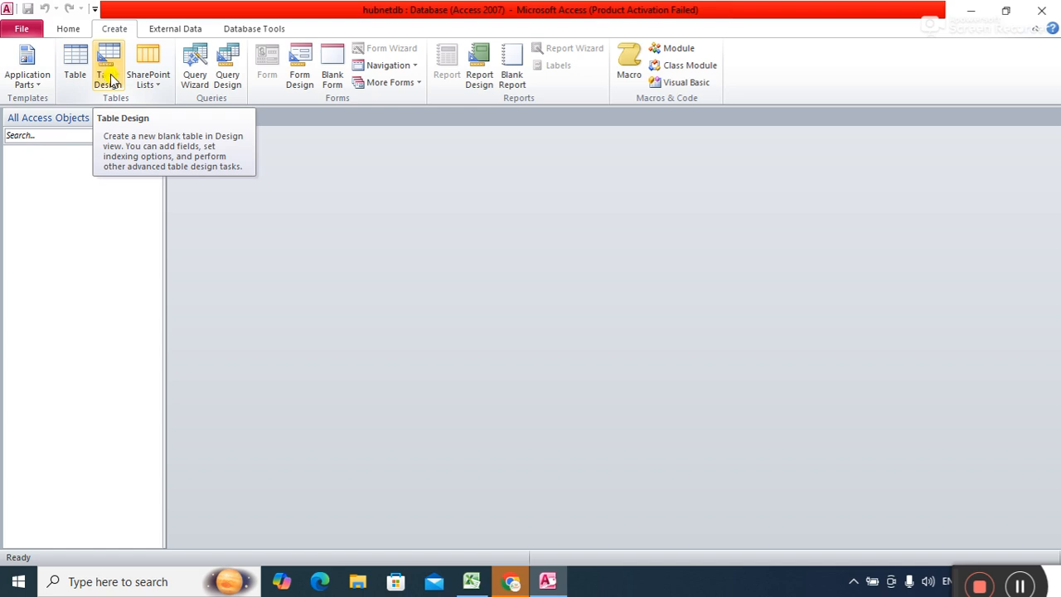
Start a new table in Design View with an sid field of type Text.
click(110, 79)
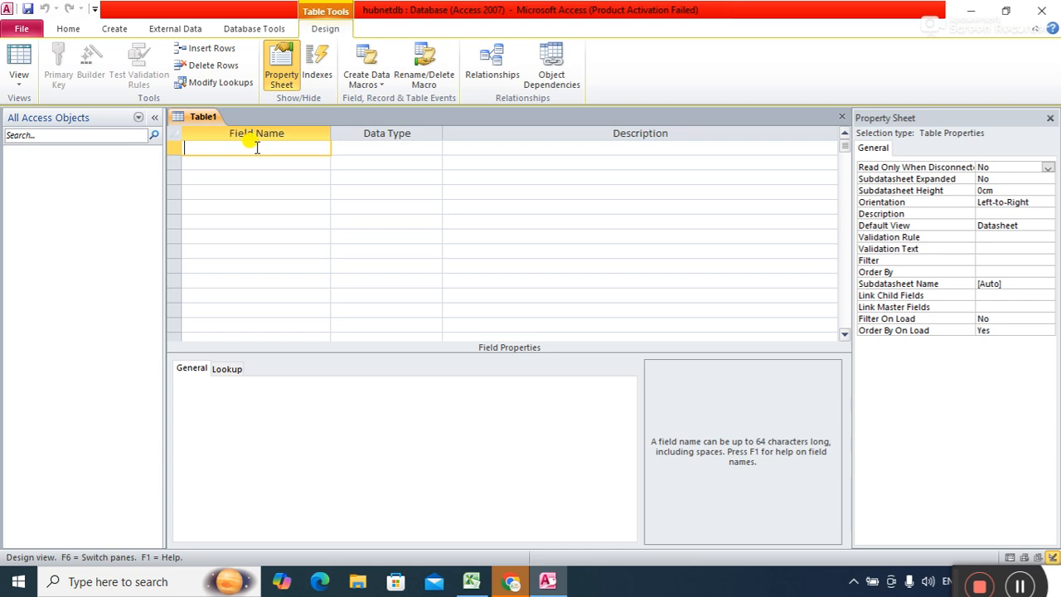
text(sid)
key(Tab)
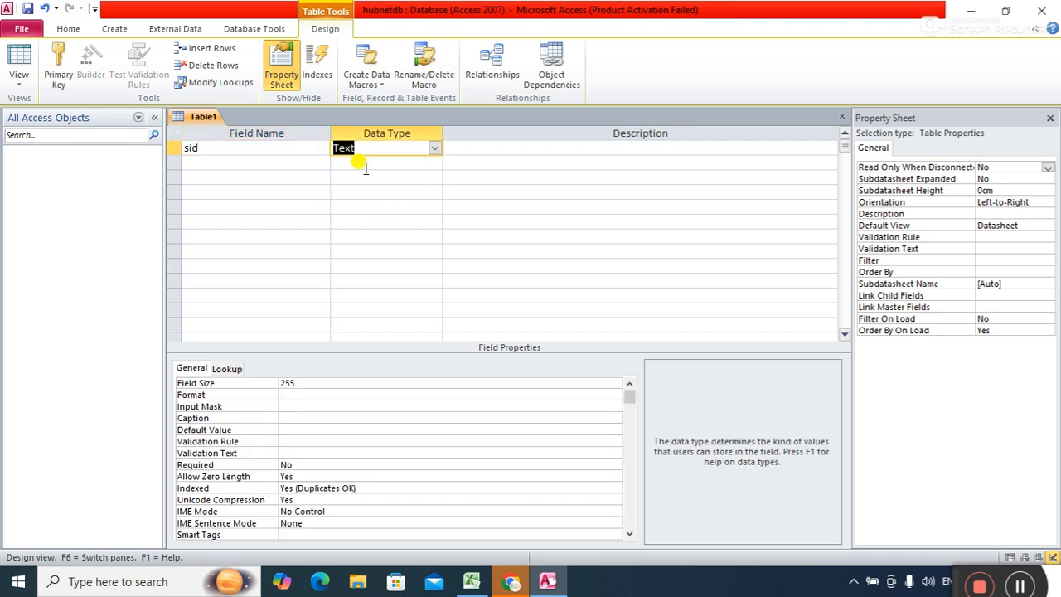
click(434, 149)
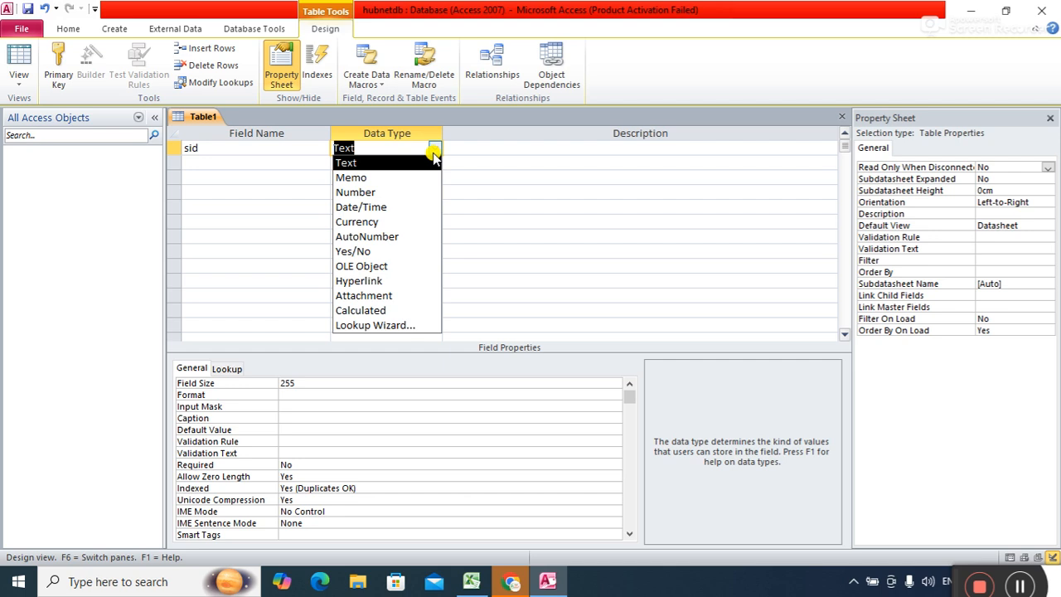
click(433, 160)
Add name and course as Text fields, dismissing the reserved-word warning for name.
click(221, 166)
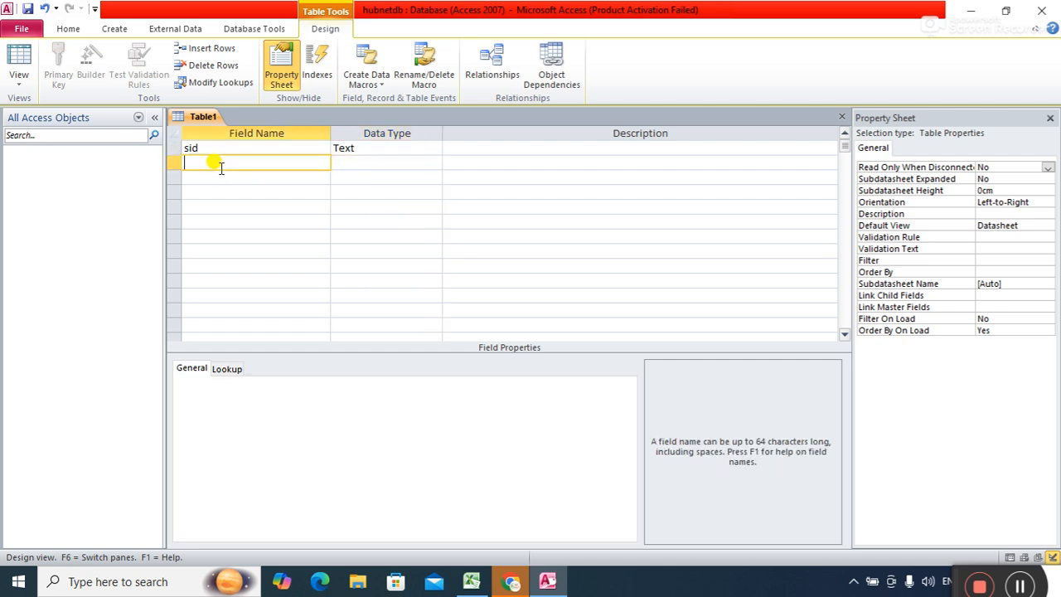
text(name)
key(Tab)
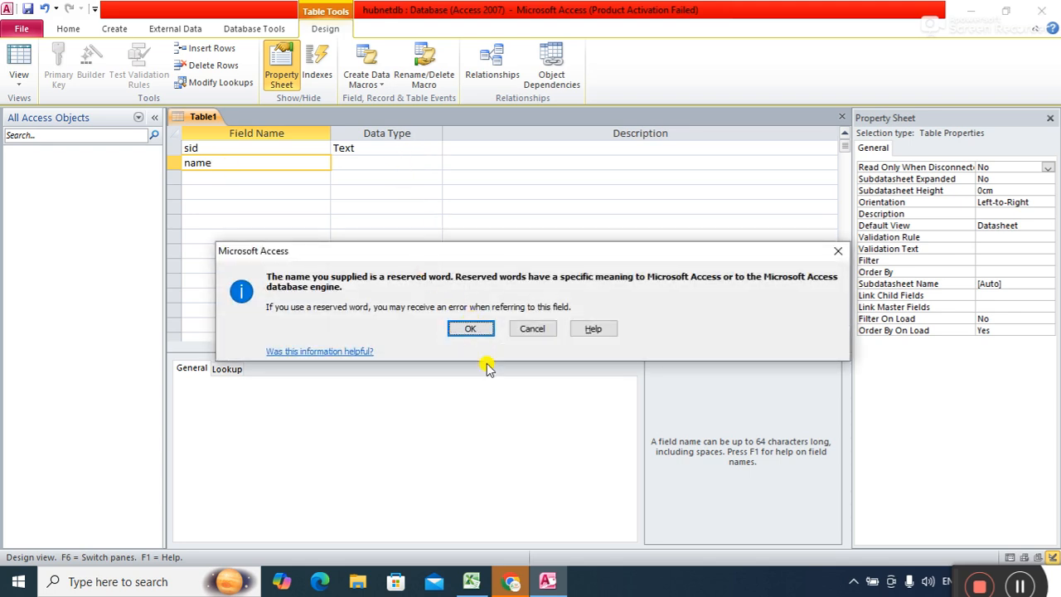
click(471, 328)
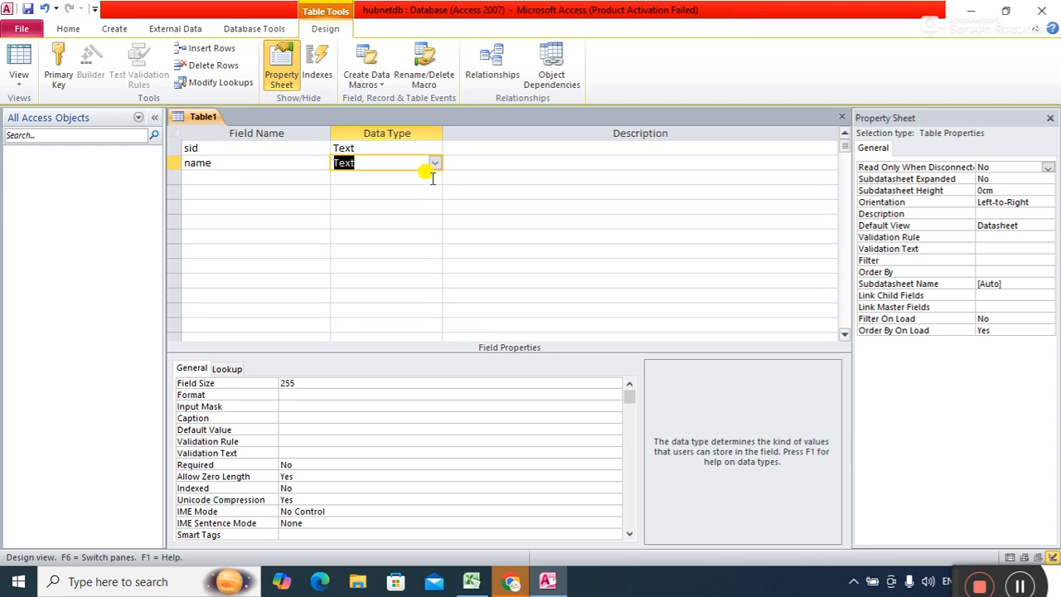
key(Tab)
key(Tab)
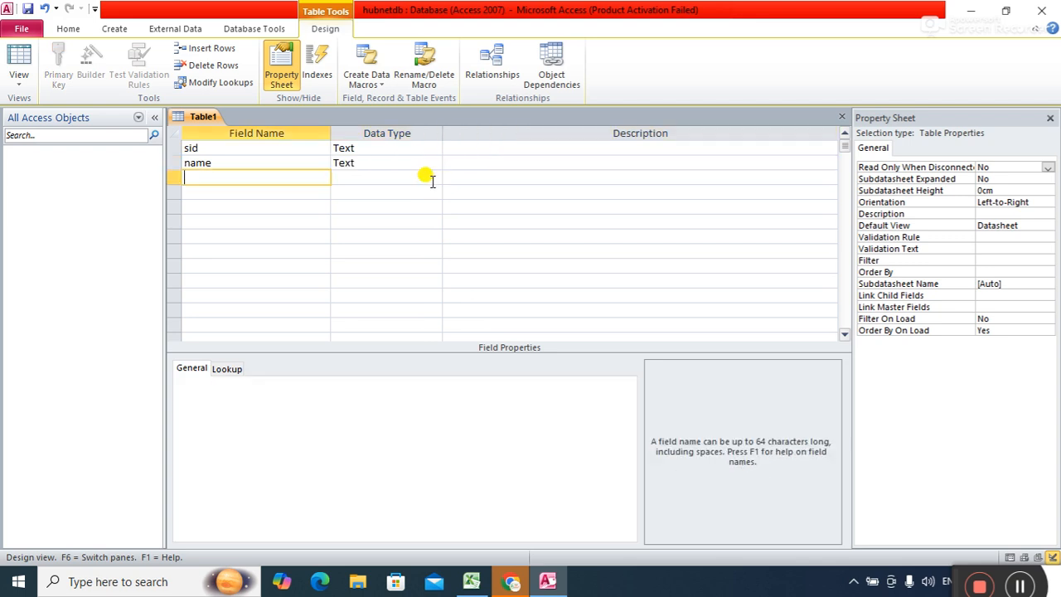
text(course)
key(Tab)
click(435, 179)
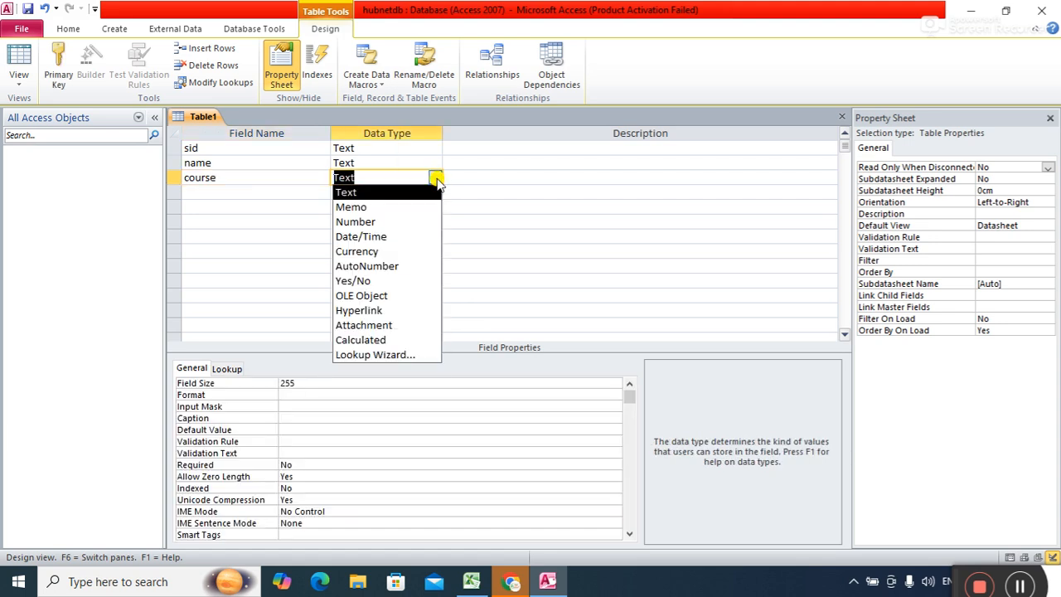
key(Tab)
key(Tab)
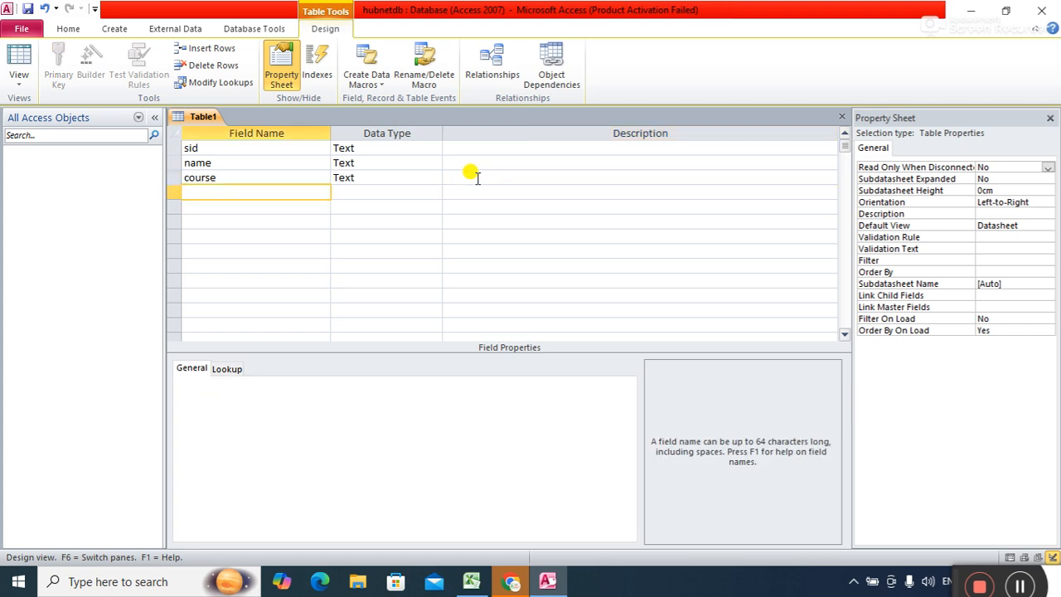
Add a duration Text field and a fee field of type Number.
right_click(467, 177)
click(308, 184)
click(309, 191)
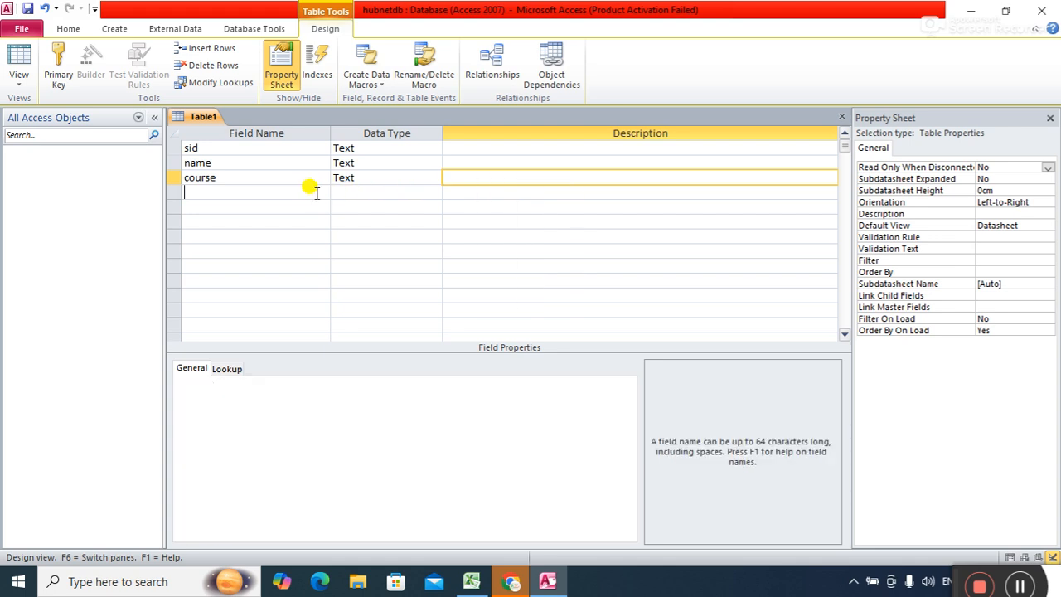
text(duration)
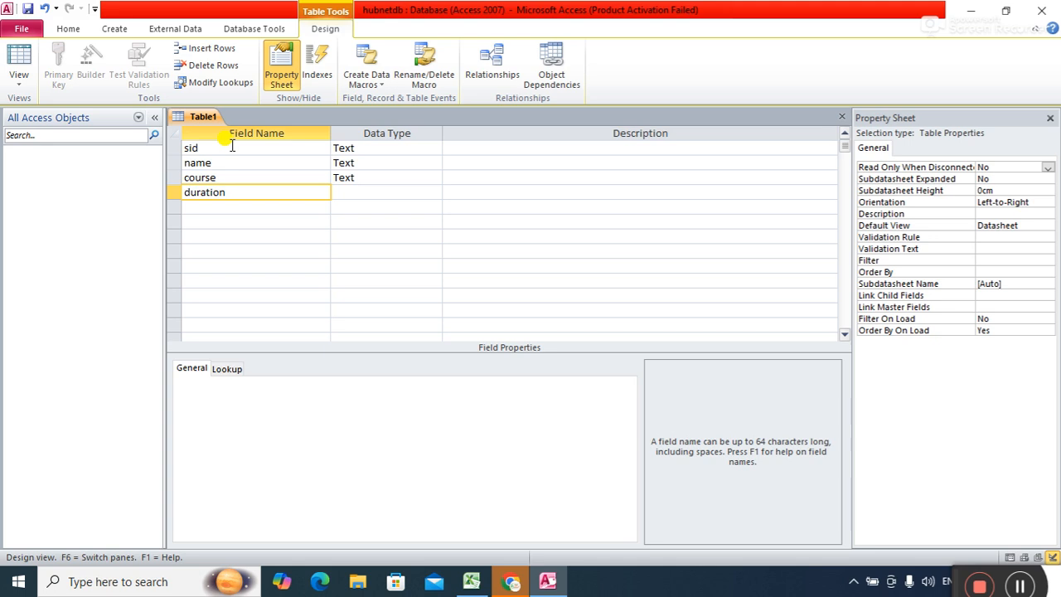
key(Tab)
key(Tab)
key(Tab)
text(fee)
key(Tab)
text(n)
key(Tab)
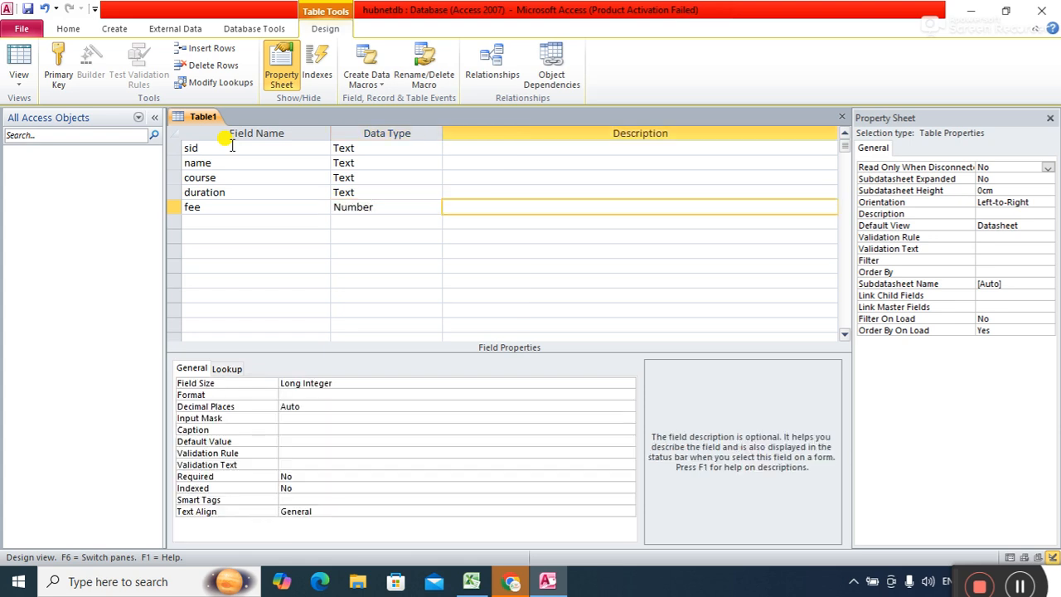
Add a phone field as Number and an email field as Hyperlink.
key(Tab)
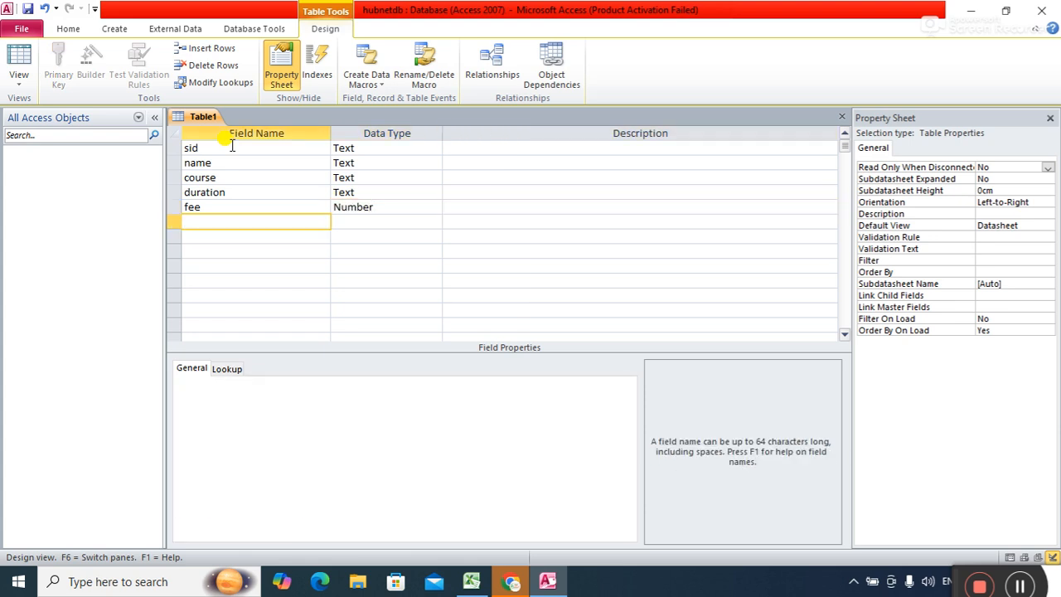
text(phone)
key(Tab)
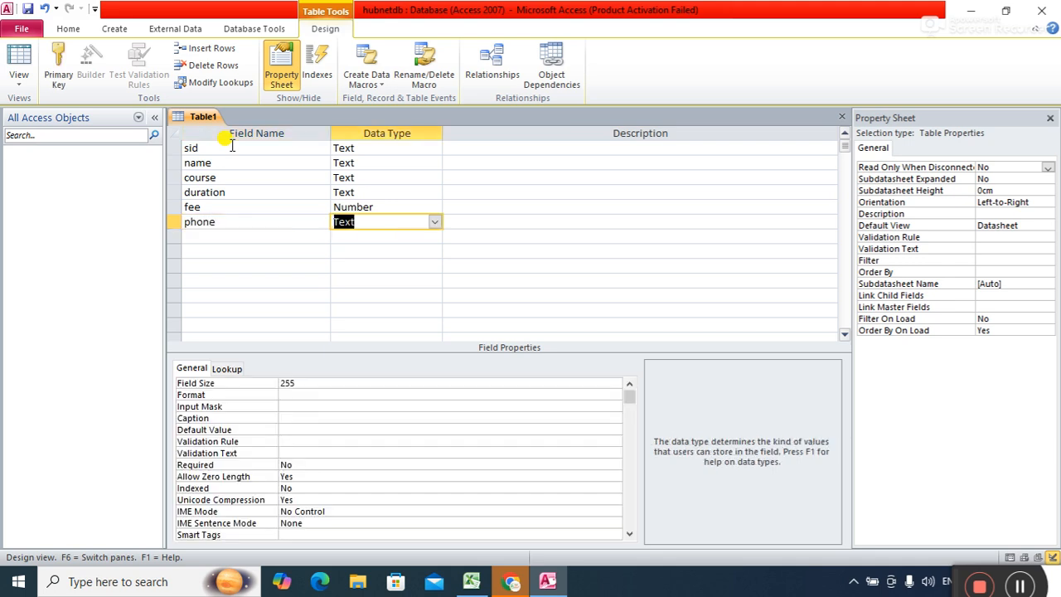
text(number)
key(Tab)
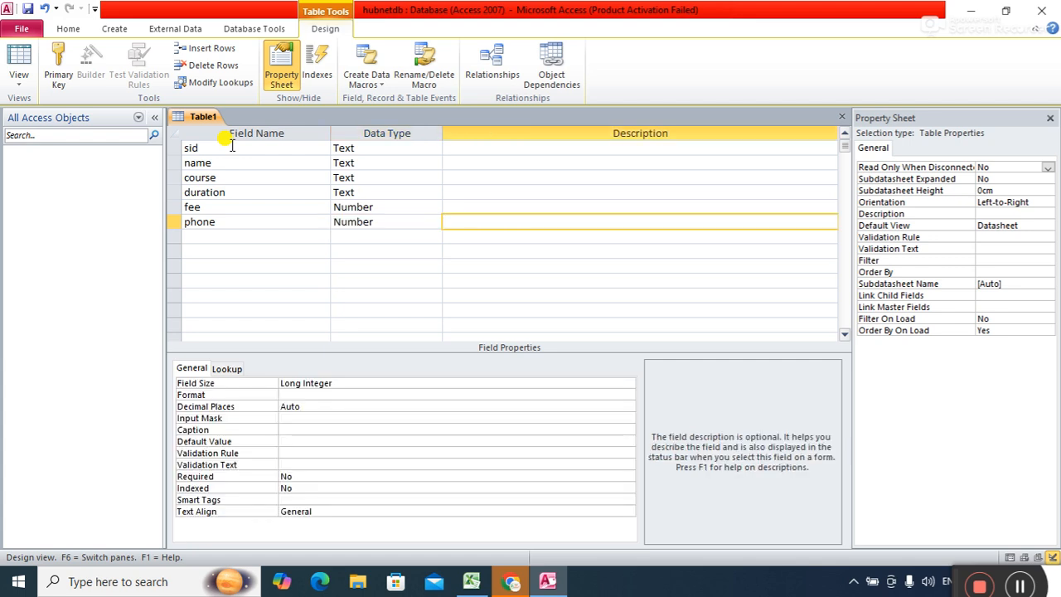
key(Tab)
text(email)
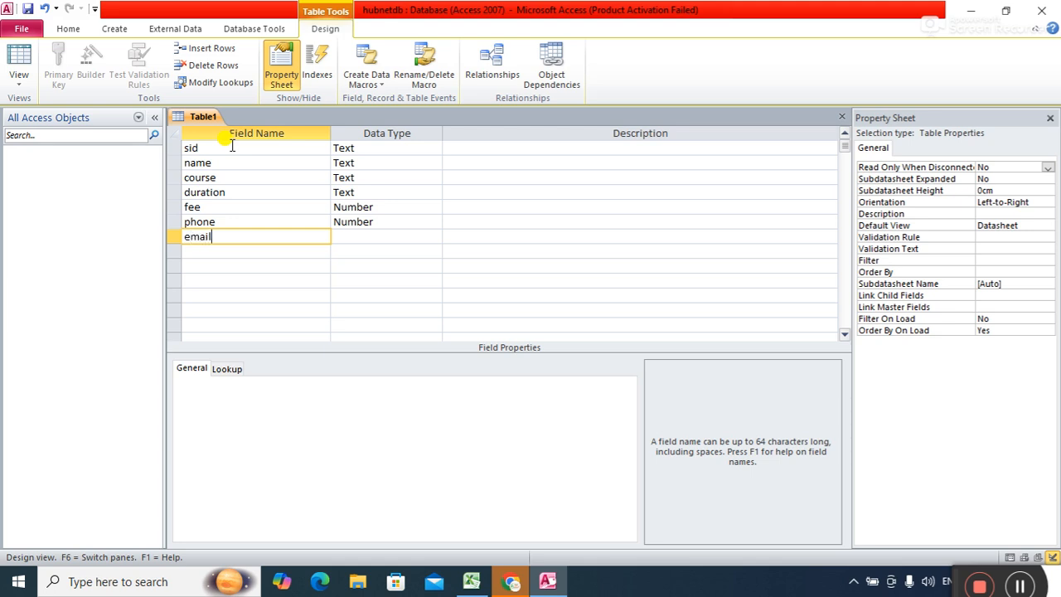
key(Tab)
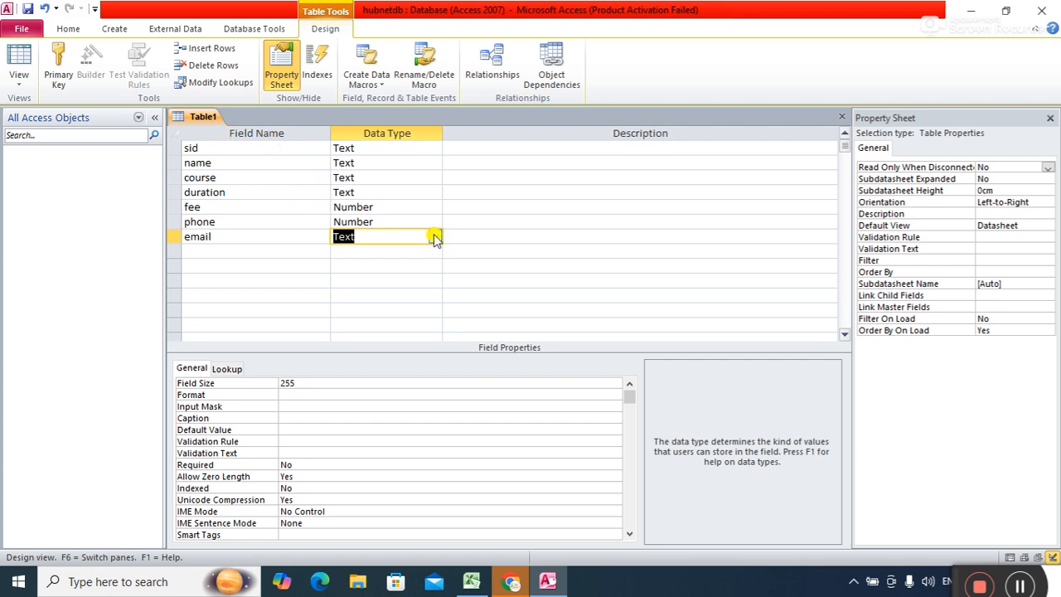
text(hyperlink)
key(Tab)
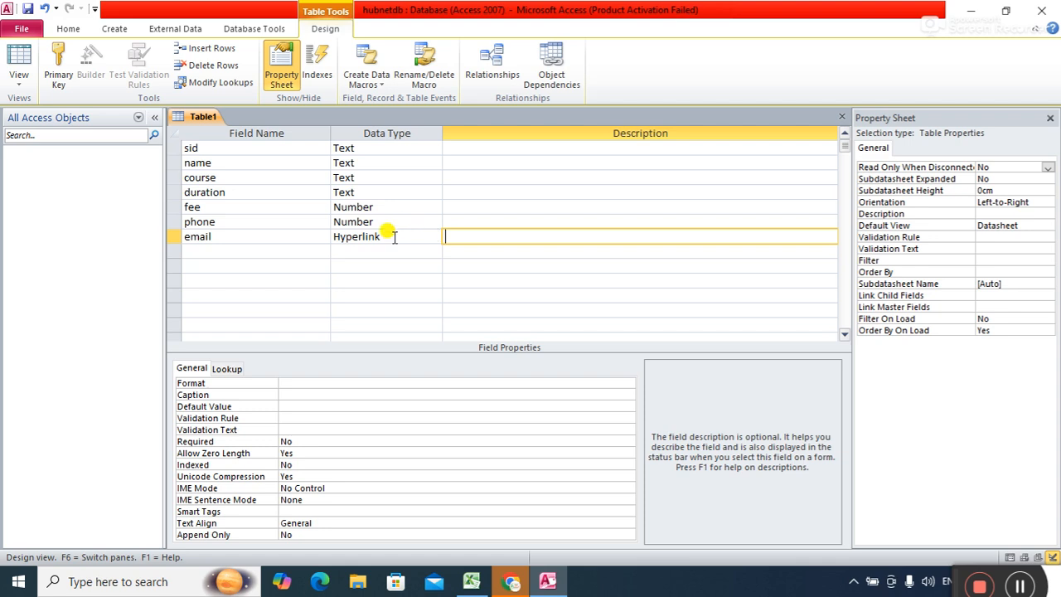
Save the table as student and accept Access's AutoNumber ID primary key.
right_click(207, 121)
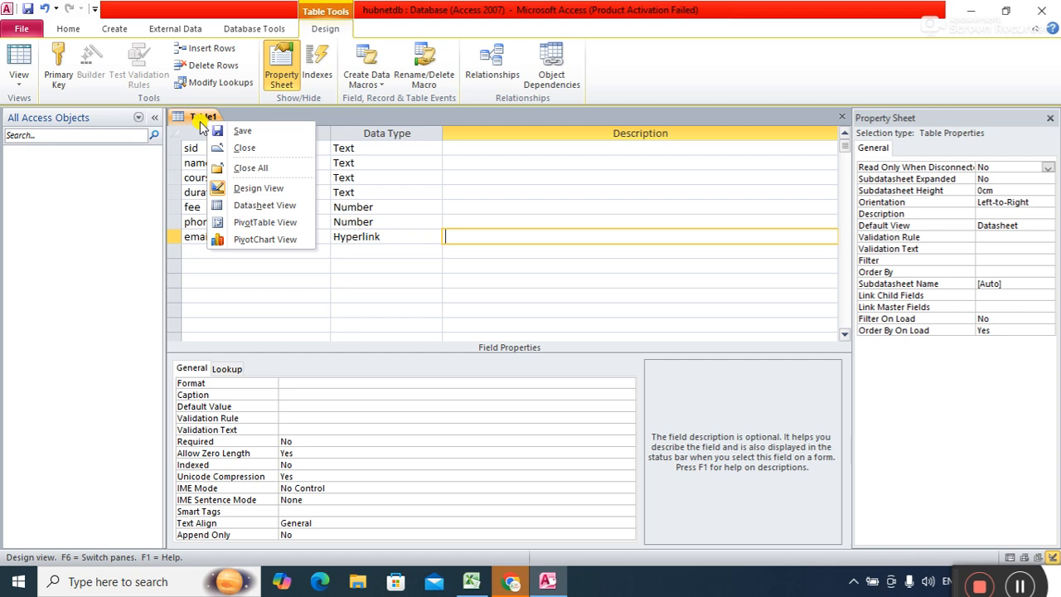
click(191, 119)
right_click(202, 119)
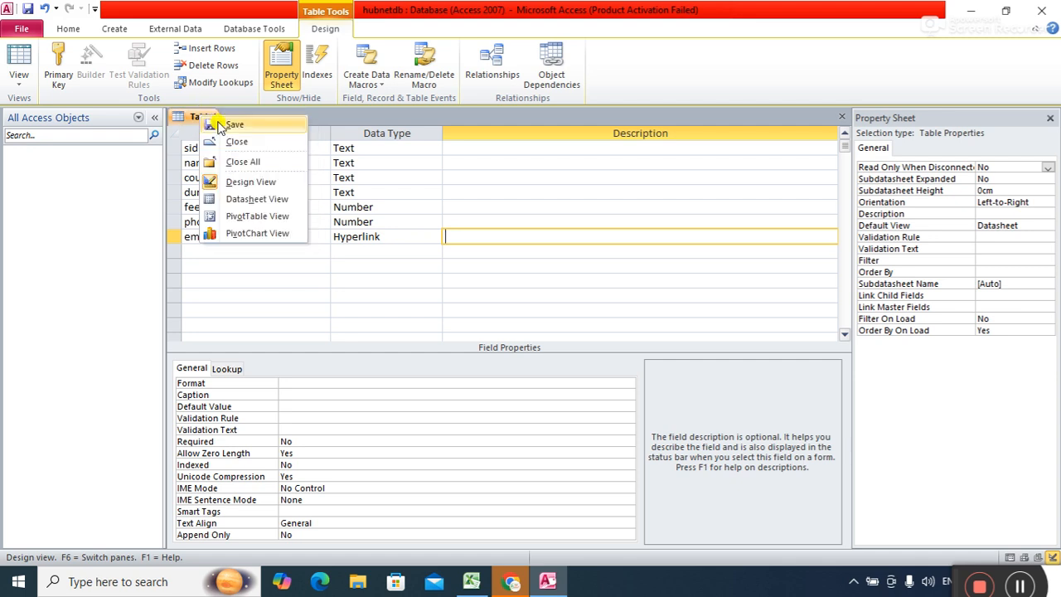
click(221, 126)
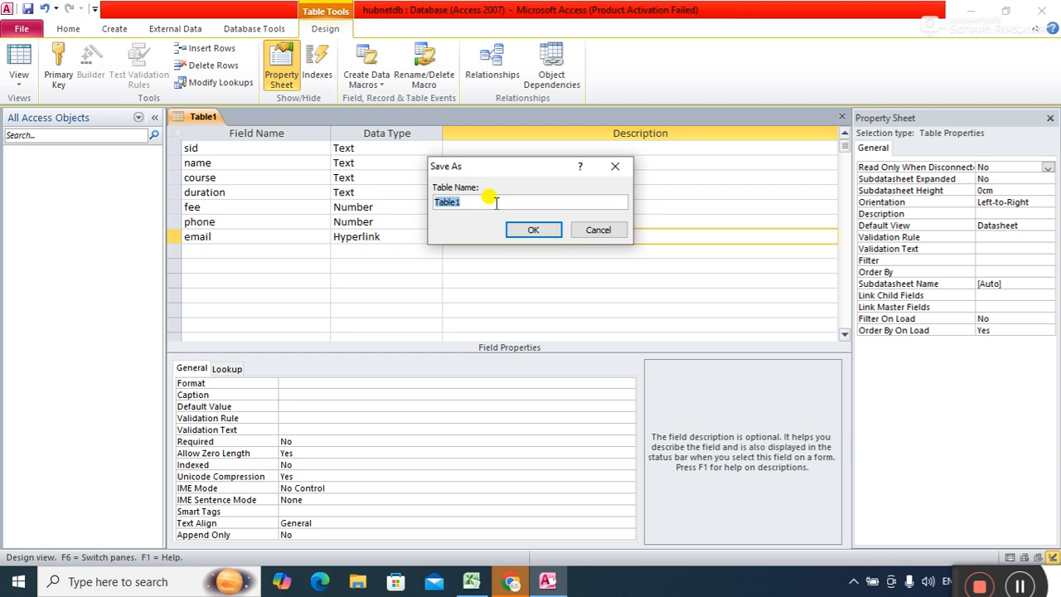
text(student)
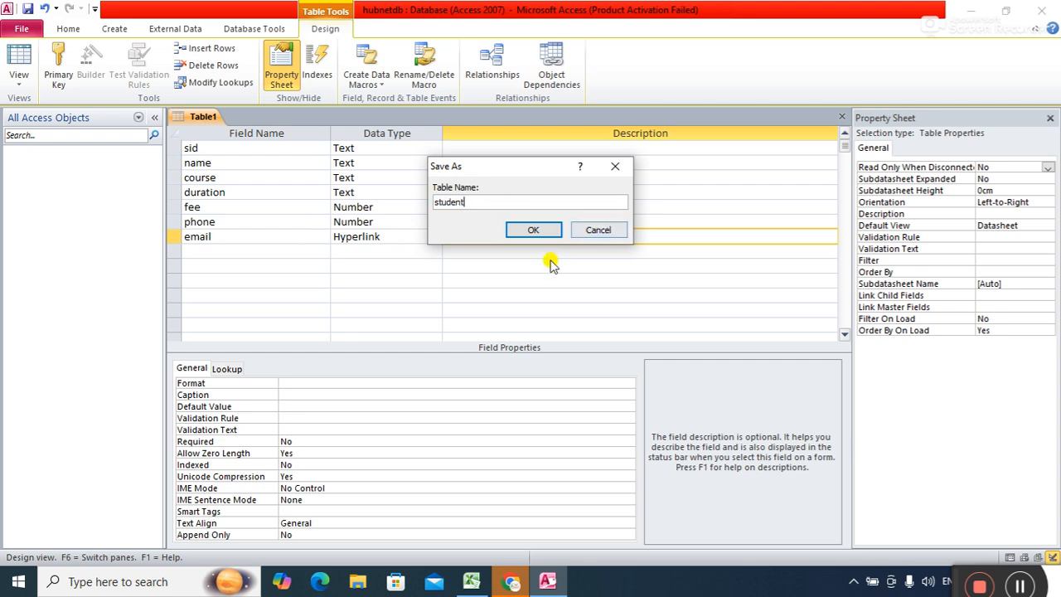
click(532, 232)
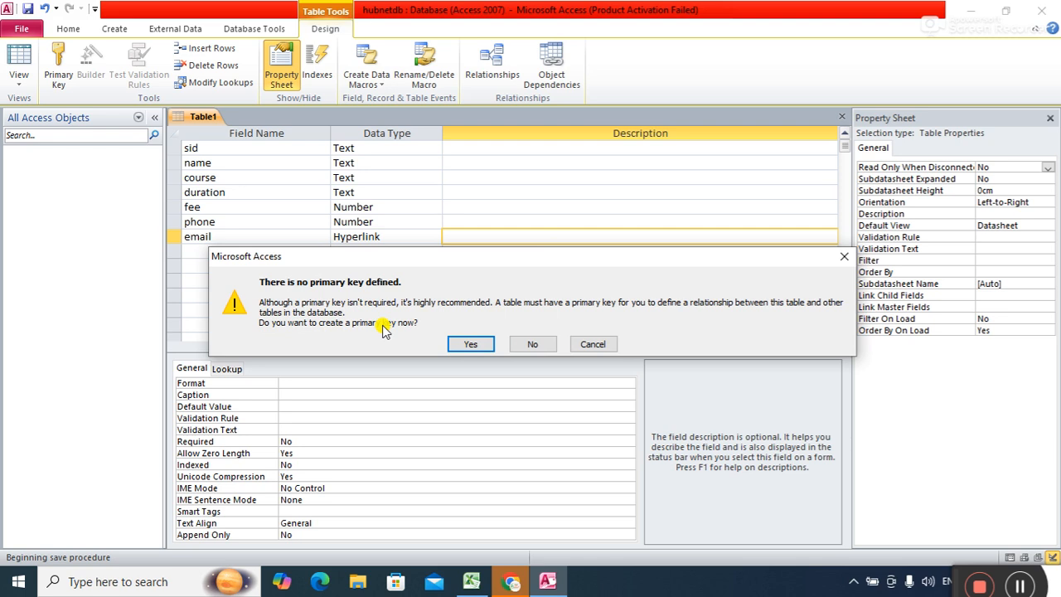
click(469, 345)
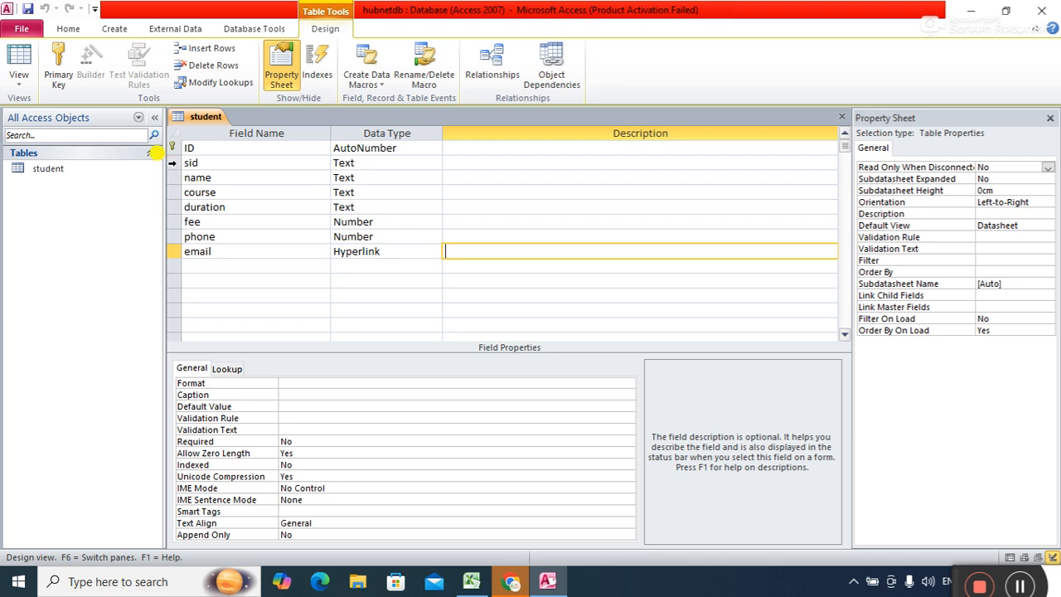
Set sid as the primary key and delete the ID field.
right_click(173, 162)
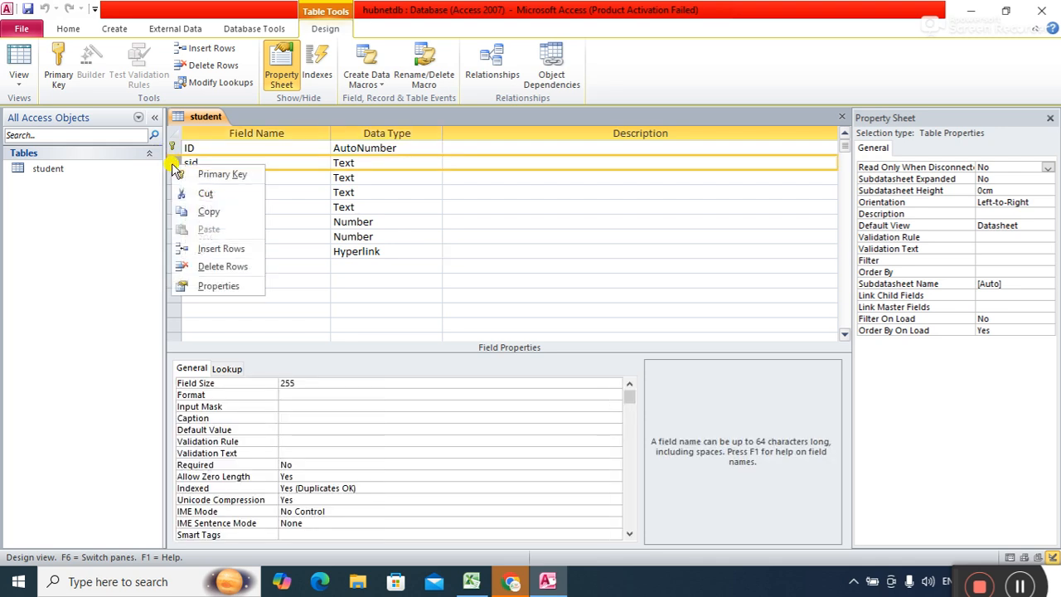
click(190, 172)
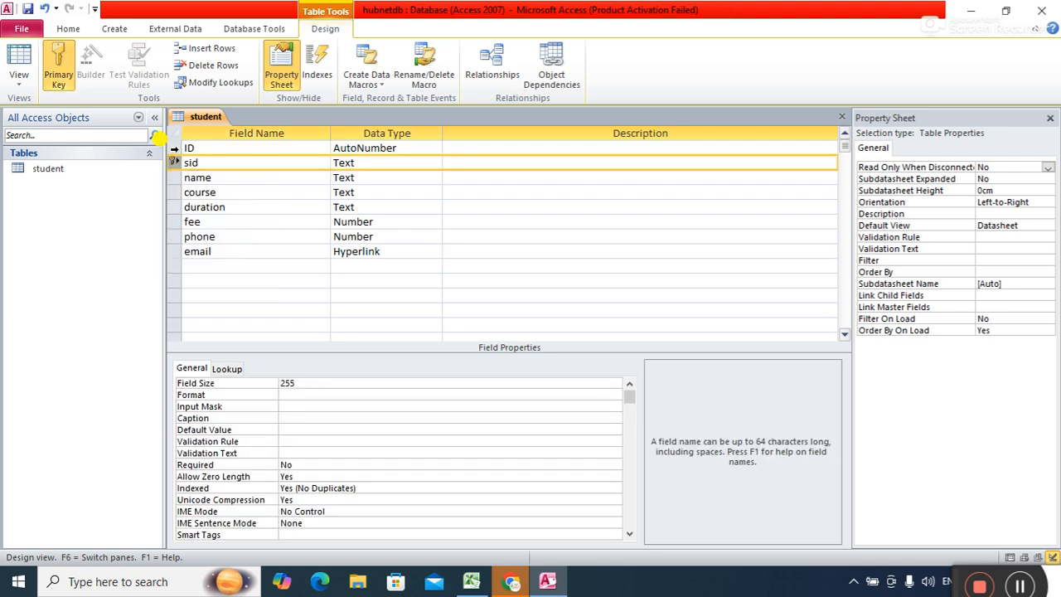
right_click(172, 148)
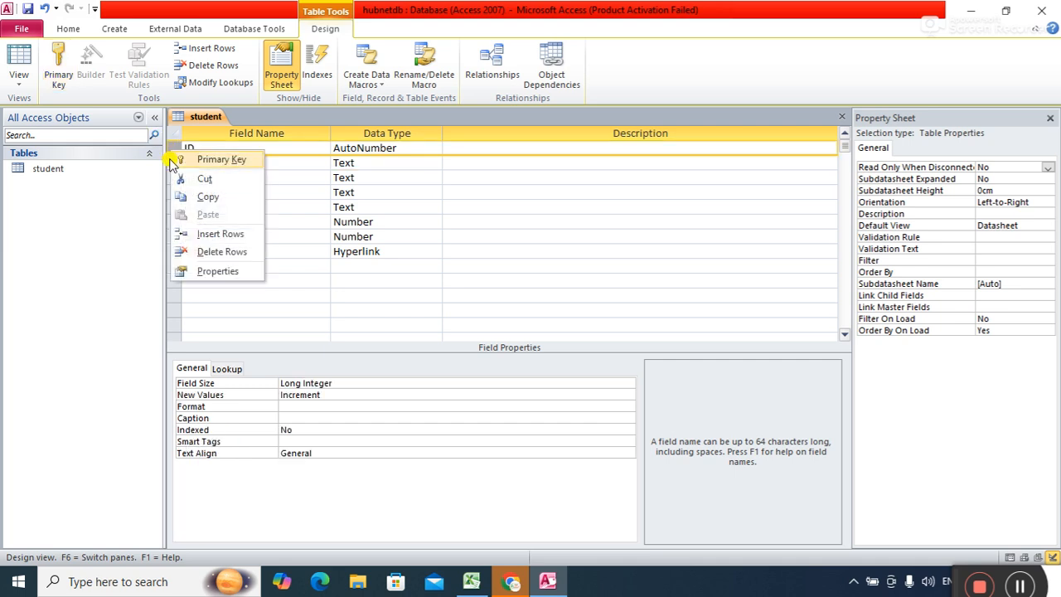
click(220, 251)
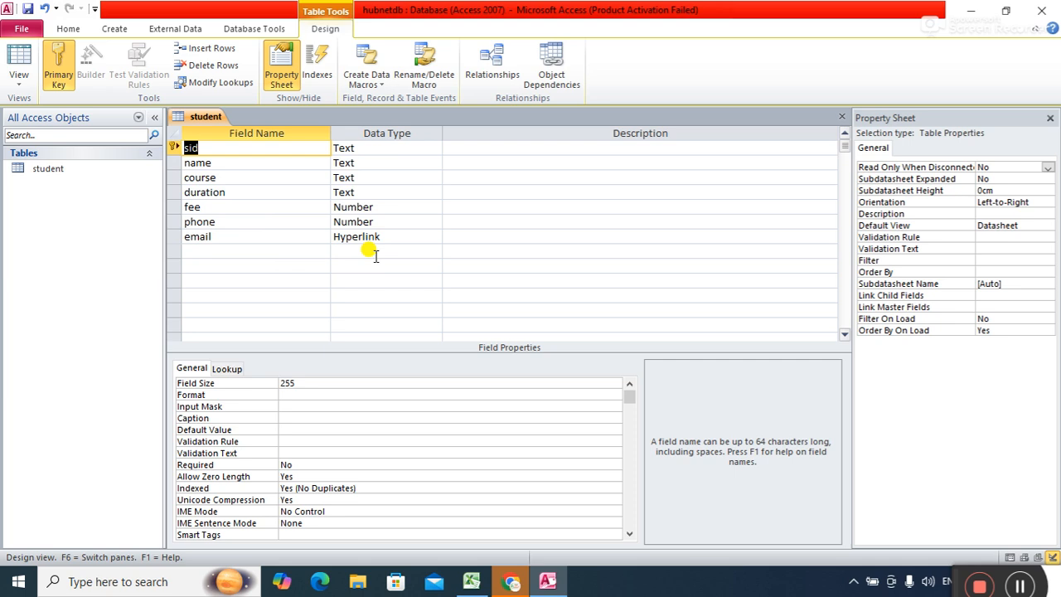
click(223, 165)
click(220, 148)
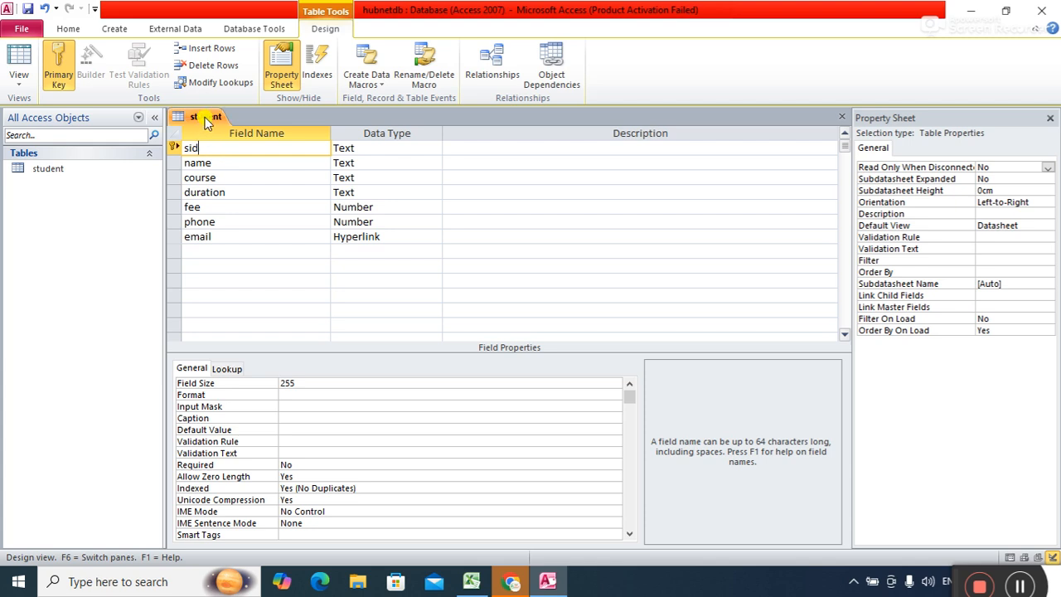
Close the student table's design view.
right_click(207, 117)
click(208, 116)
right_click(204, 114)
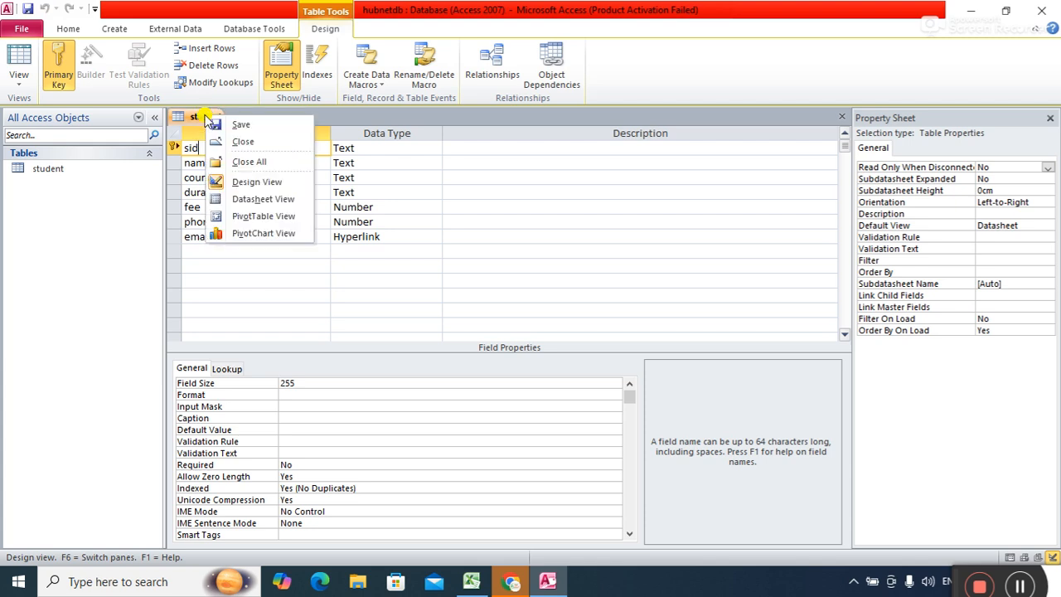
click(230, 142)
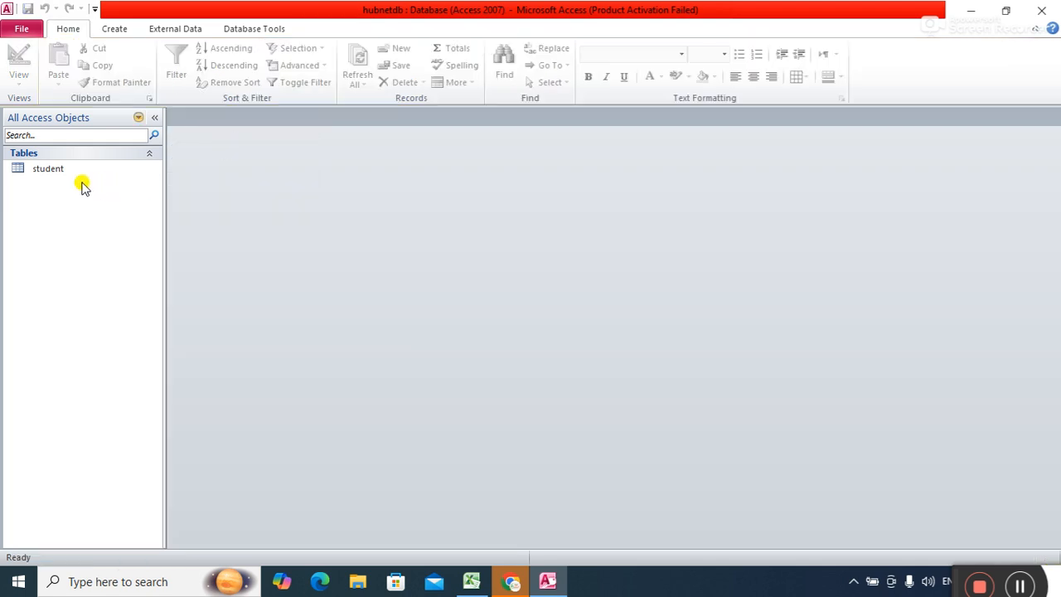
Open the student table and start record h101 with the student's name.
double_click(55, 170)
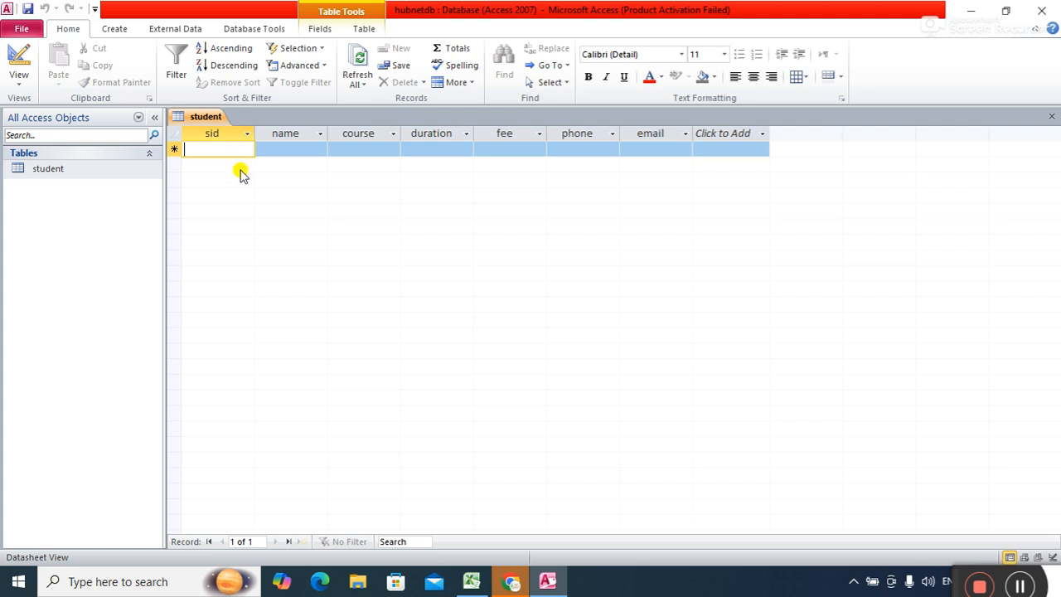
text(h101)
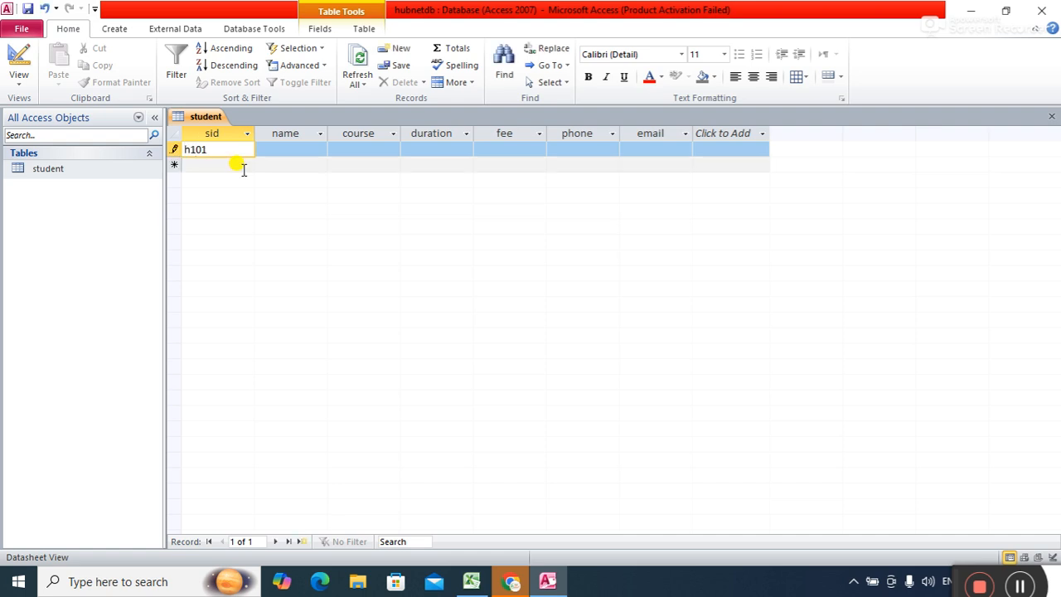
key(Tab)
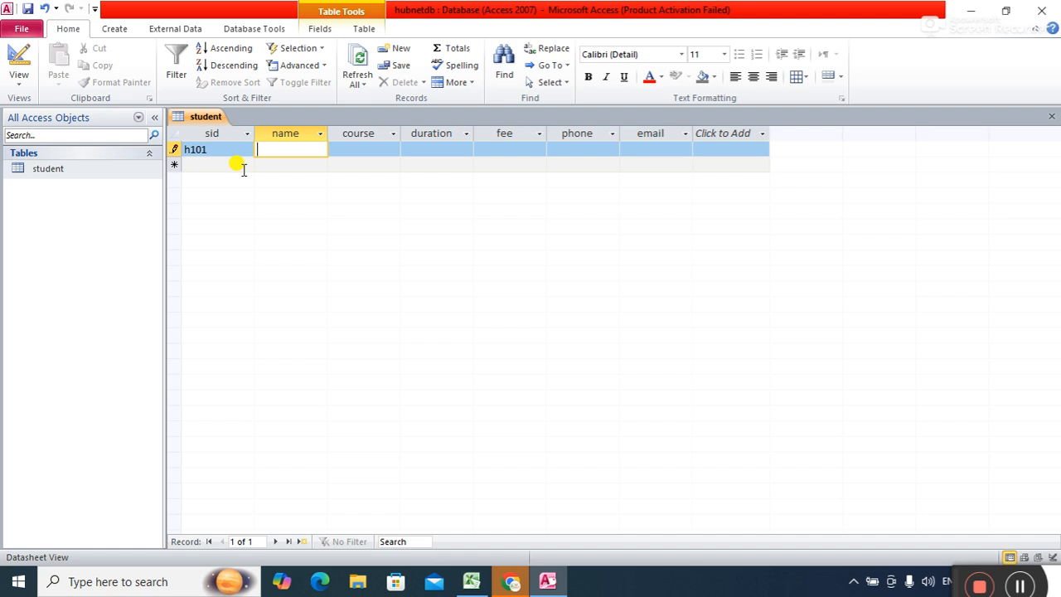
text(priya)
key(Tab)
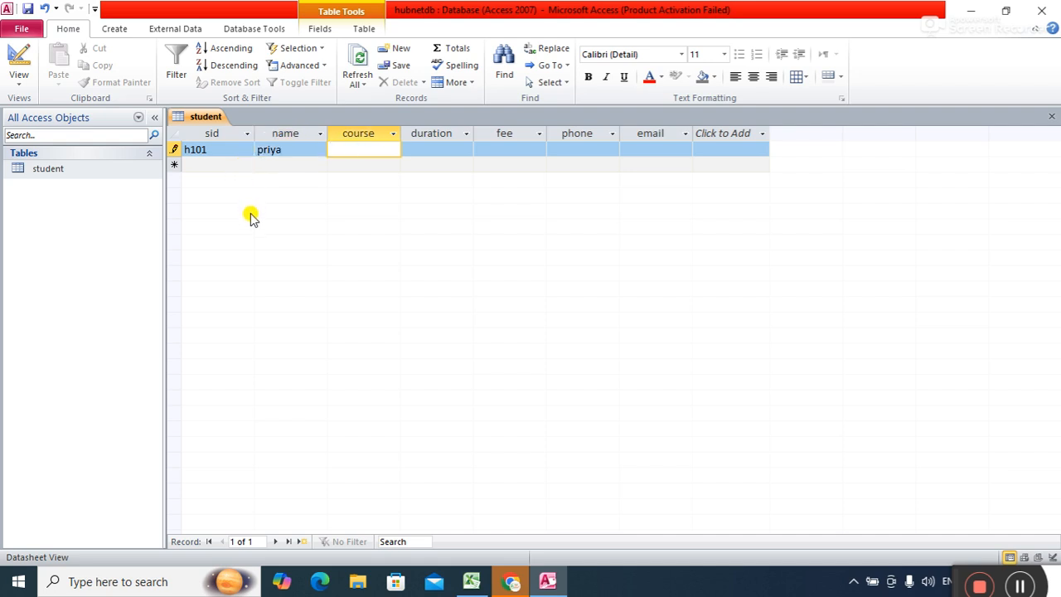
Enter course data science, duration 6 months, fee 200000 and the phone number for h101.
text(data science)
key(Tab)
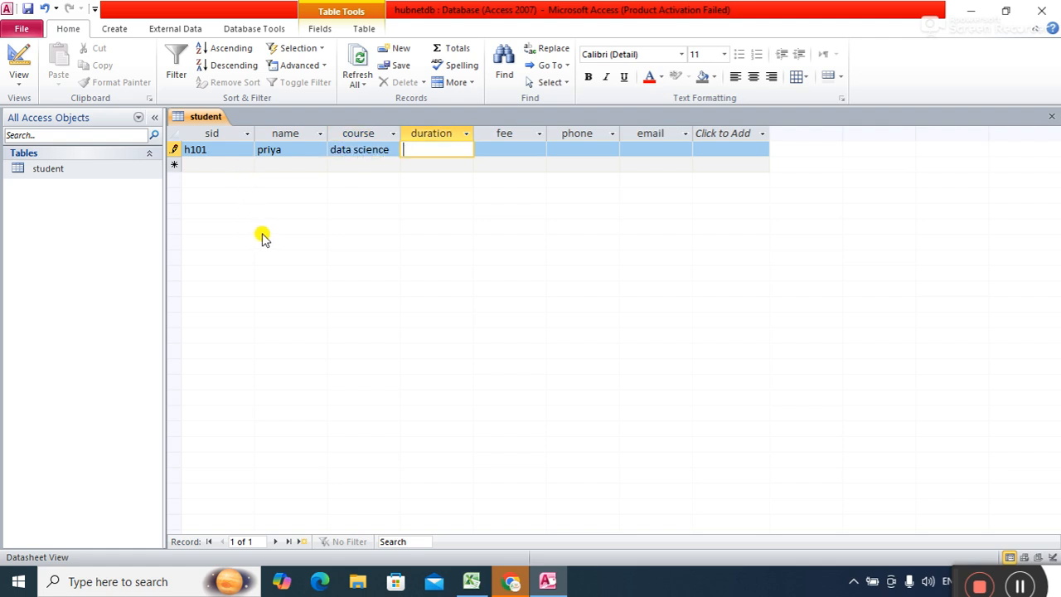
text(6 months)
key(Tab)
text(200)
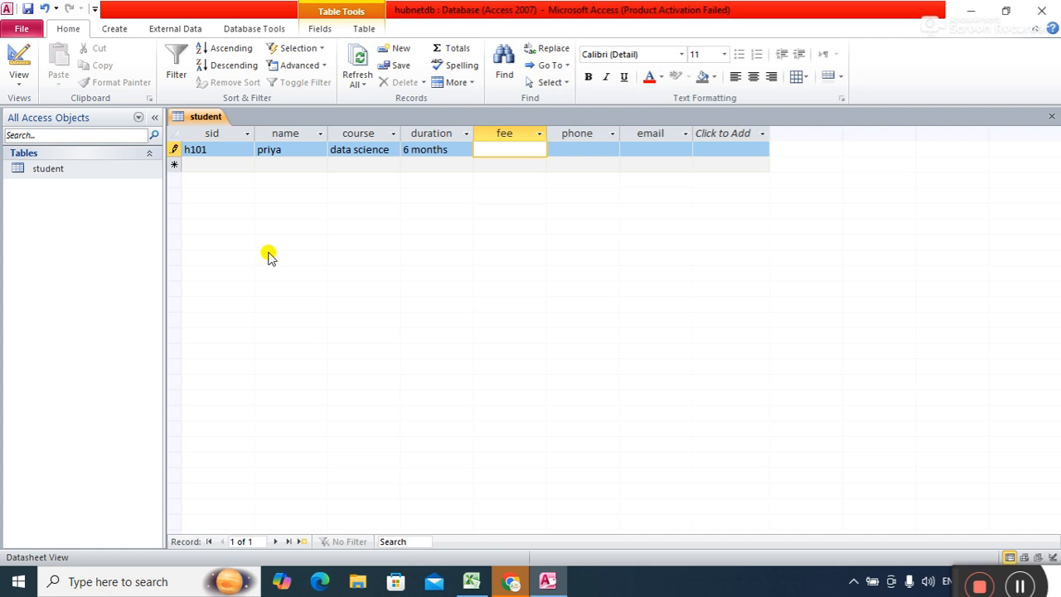
text(0000)
key(Tab)
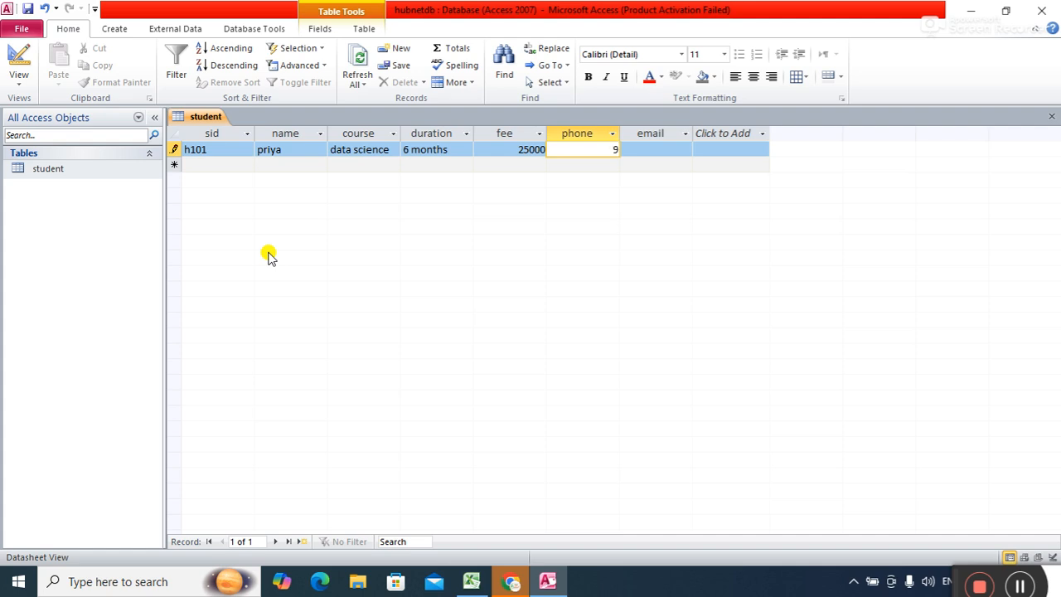
Dismiss the repeated invalid-value warnings and erase the rejected phone number from h101.
key(Tab)
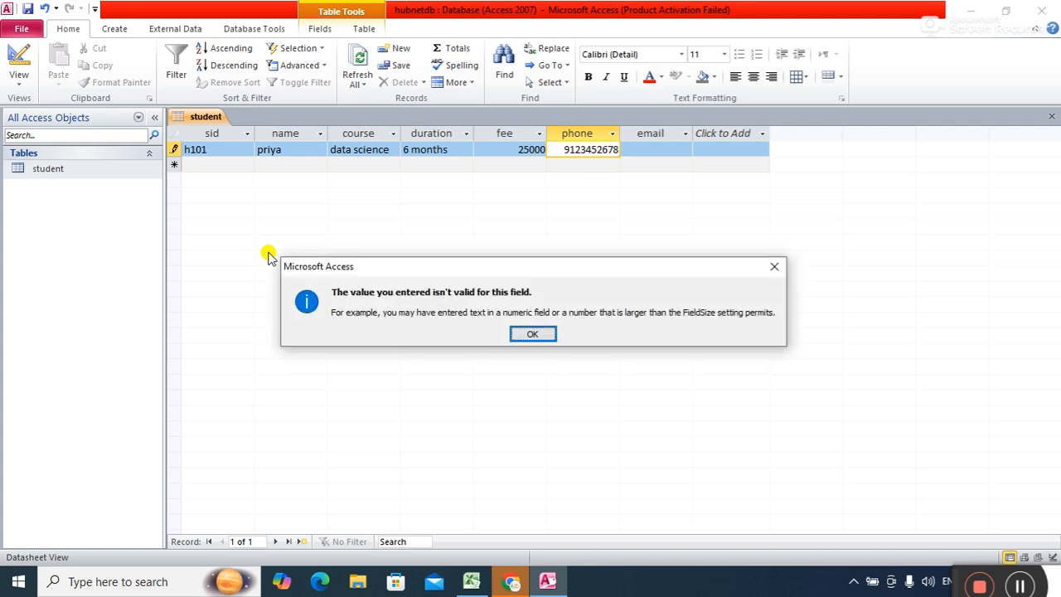
click(530, 335)
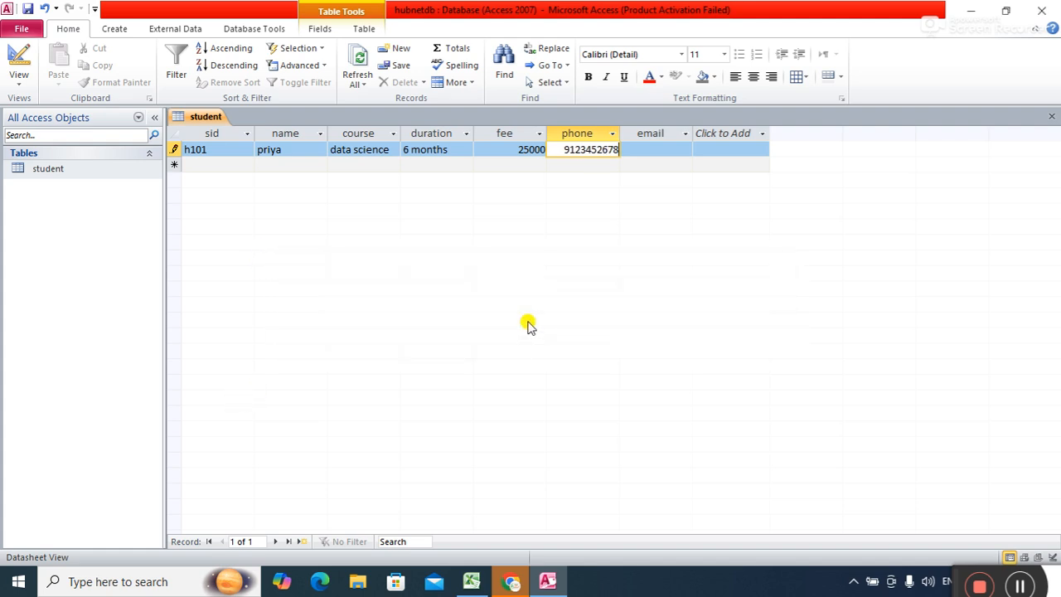
key(Tab)
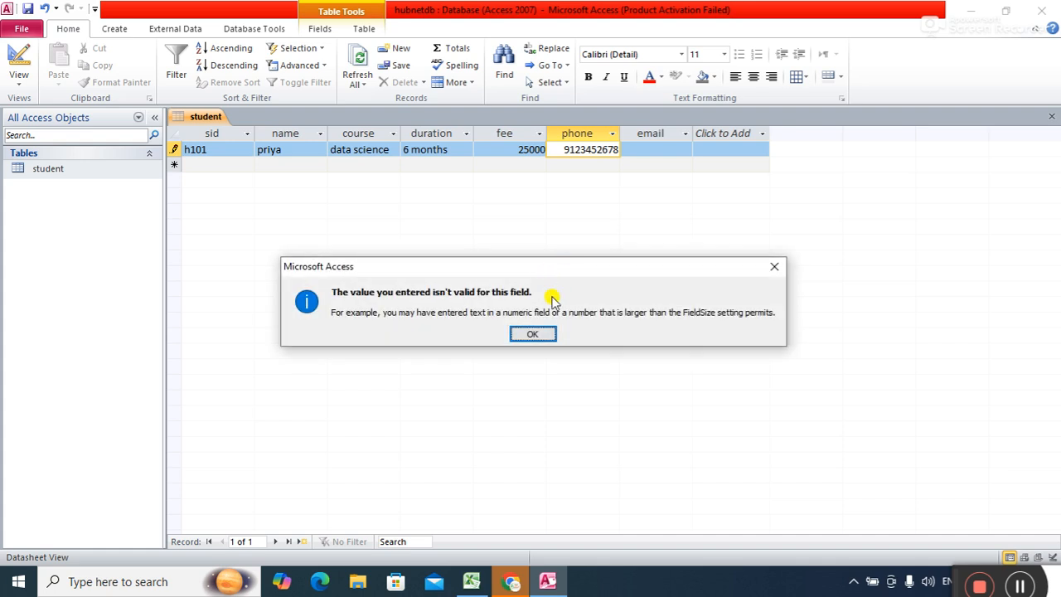
click(537, 336)
key(Tab)
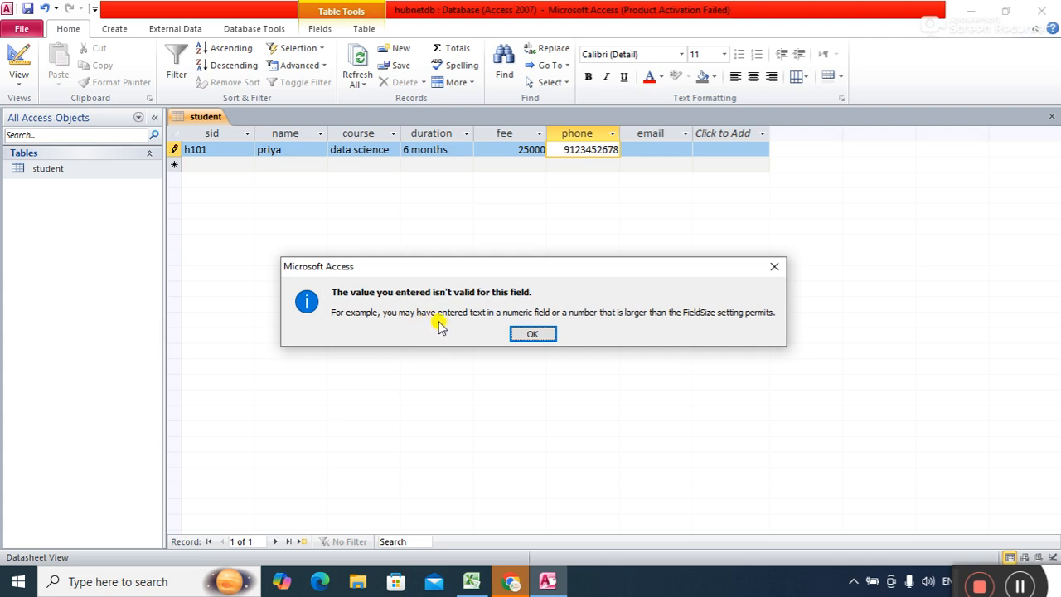
click(531, 333)
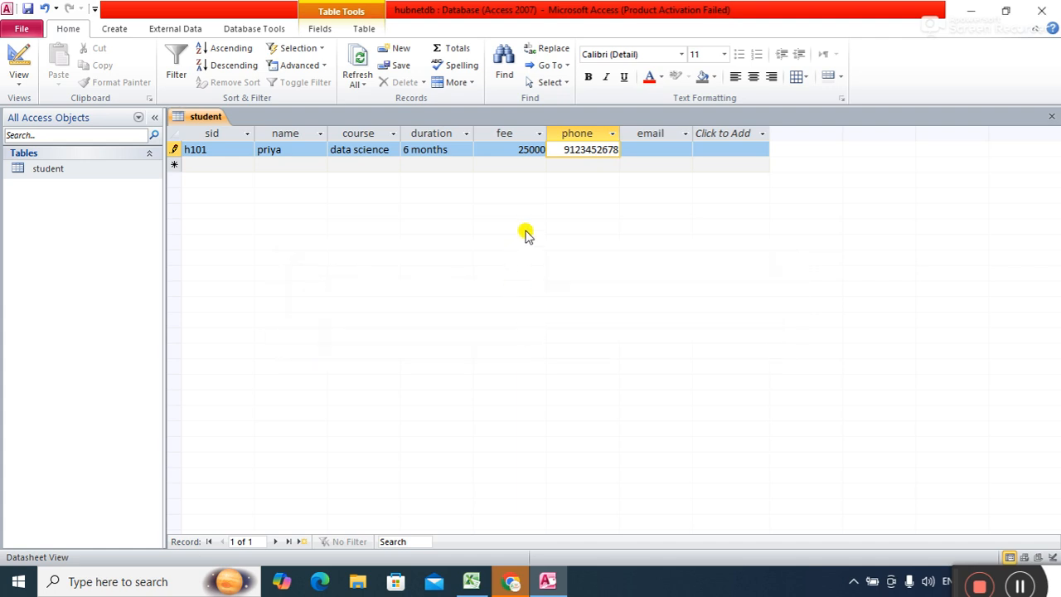
key(BackSpace)
key(BackSpace)
key(BackSpace)
key(BackSpace)
key(BackSpace)
key(BackSpace)
key(BackSpace)
key(BackSpace)
key(BackSpace)
key(BackSpace)
In Design View, change the phone field from Number to Text and save the table design.
right_click(213, 122)
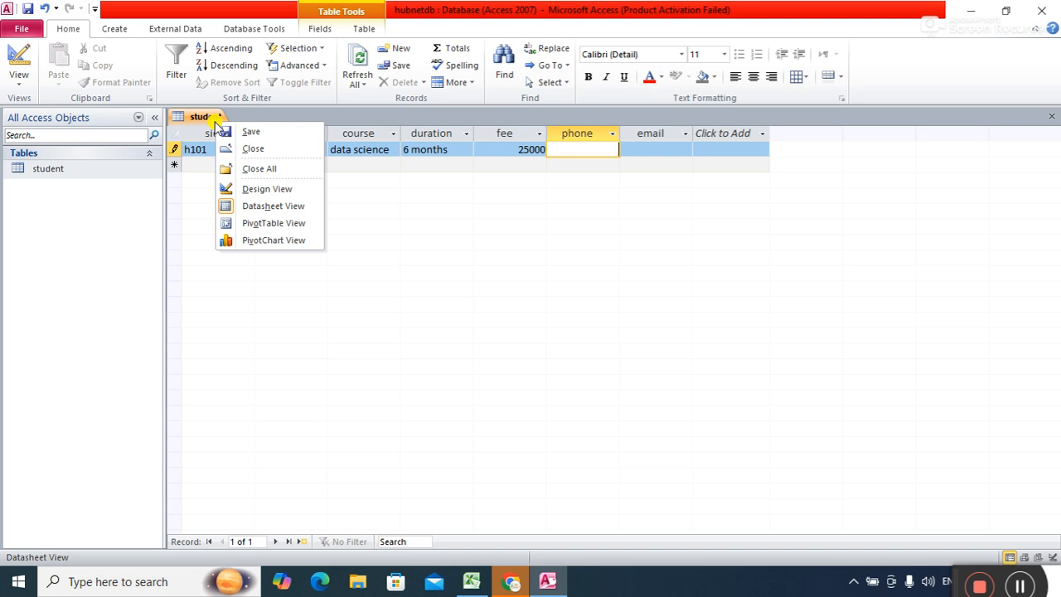
click(253, 190)
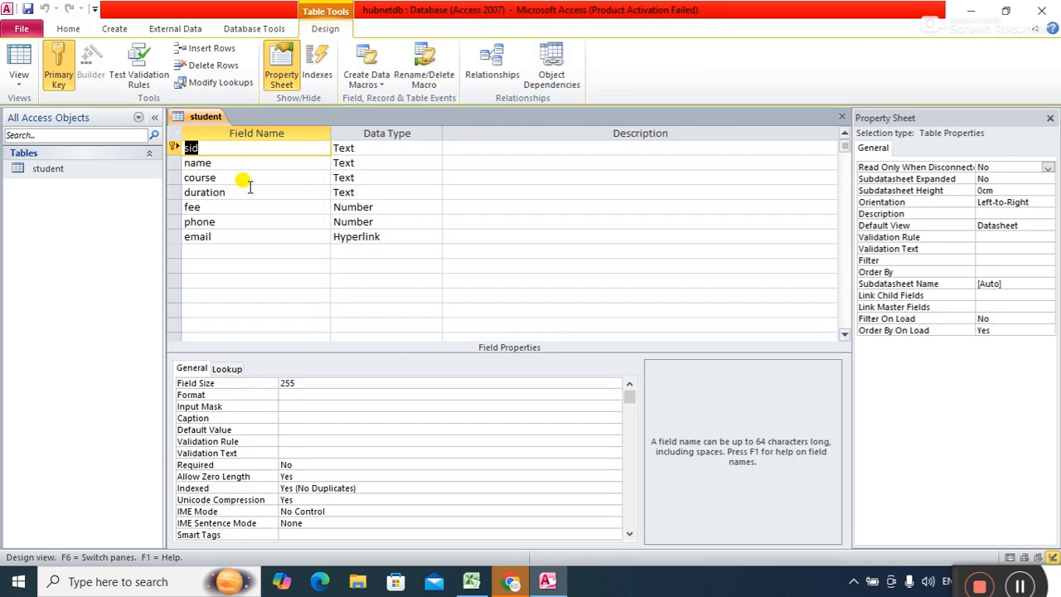
click(371, 222)
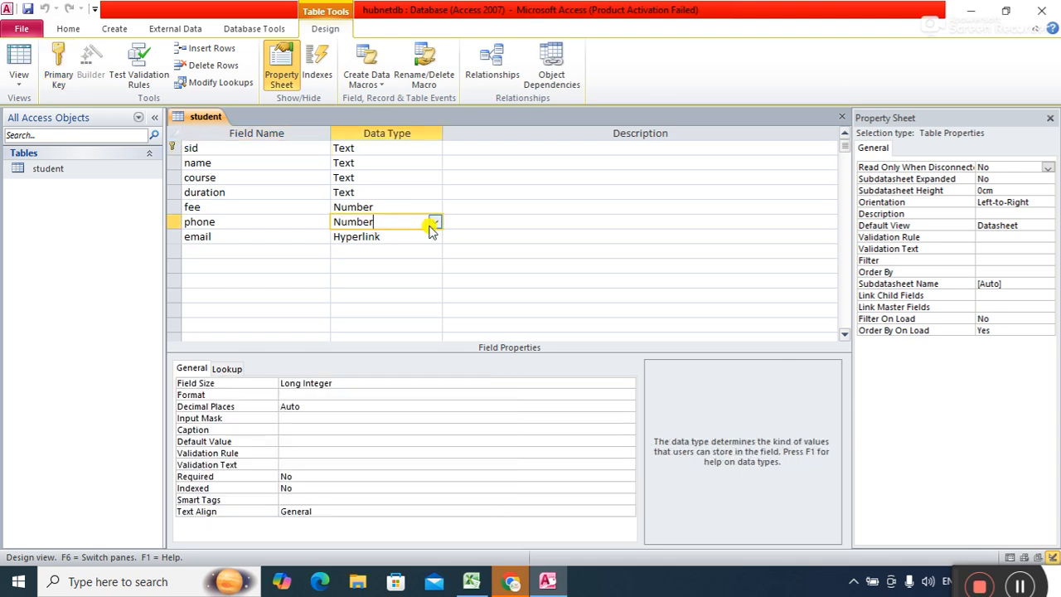
click(350, 383)
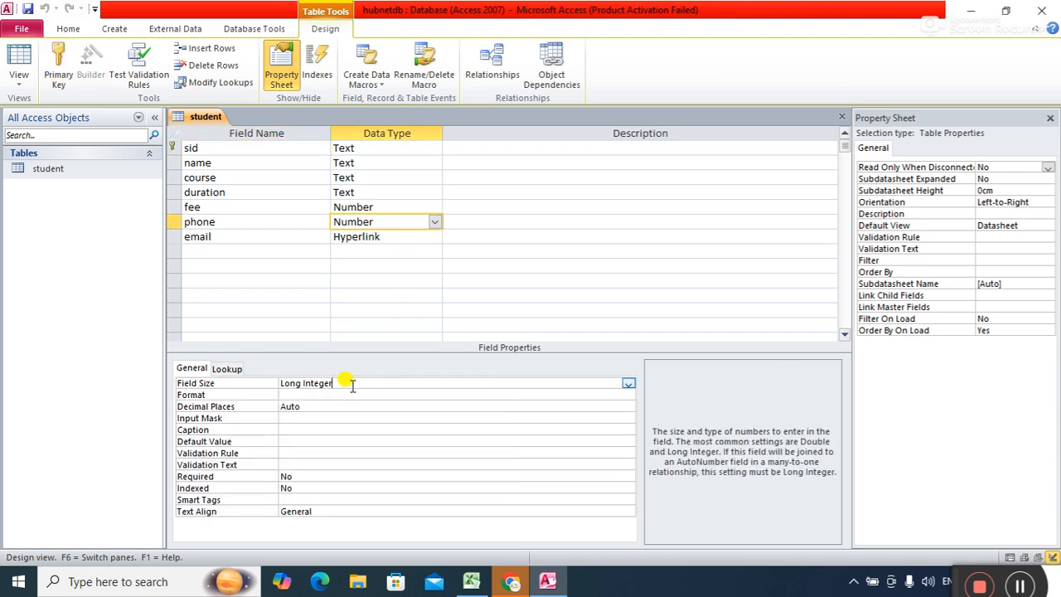
click(628, 385)
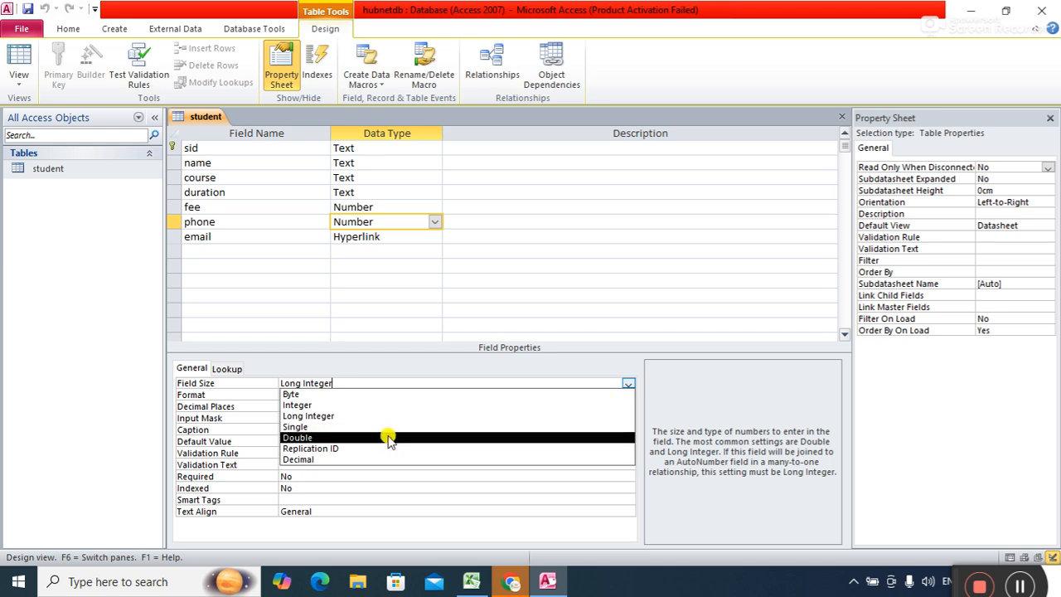
click(434, 222)
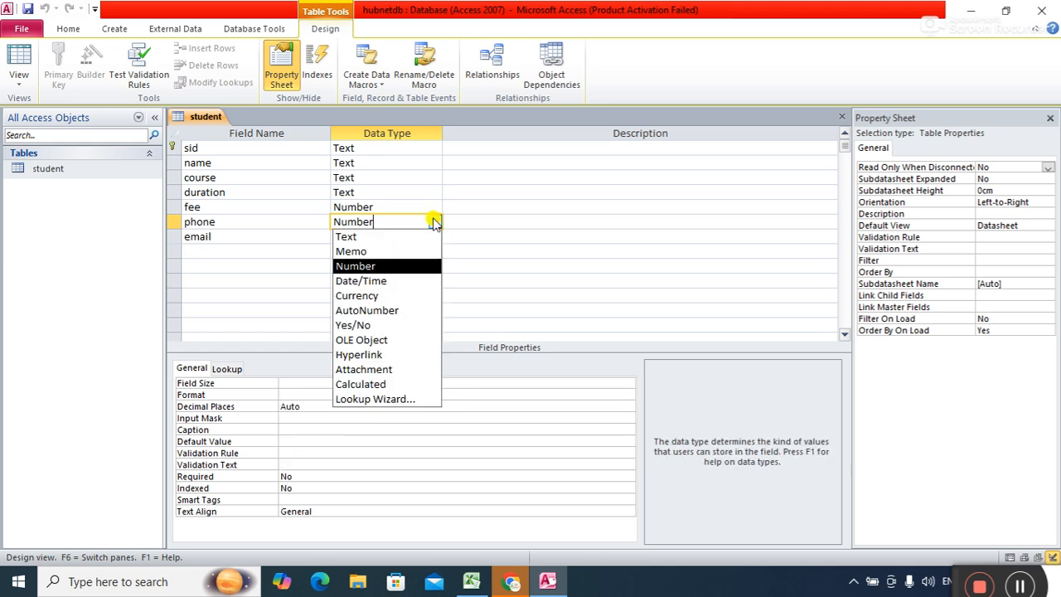
click(377, 237)
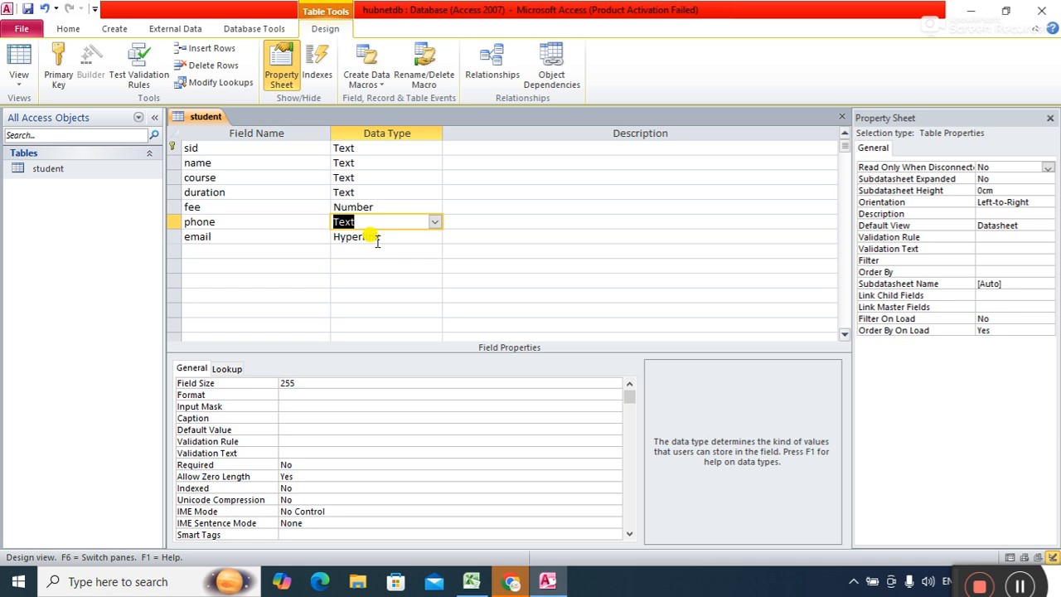
right_click(205, 116)
click(226, 114)
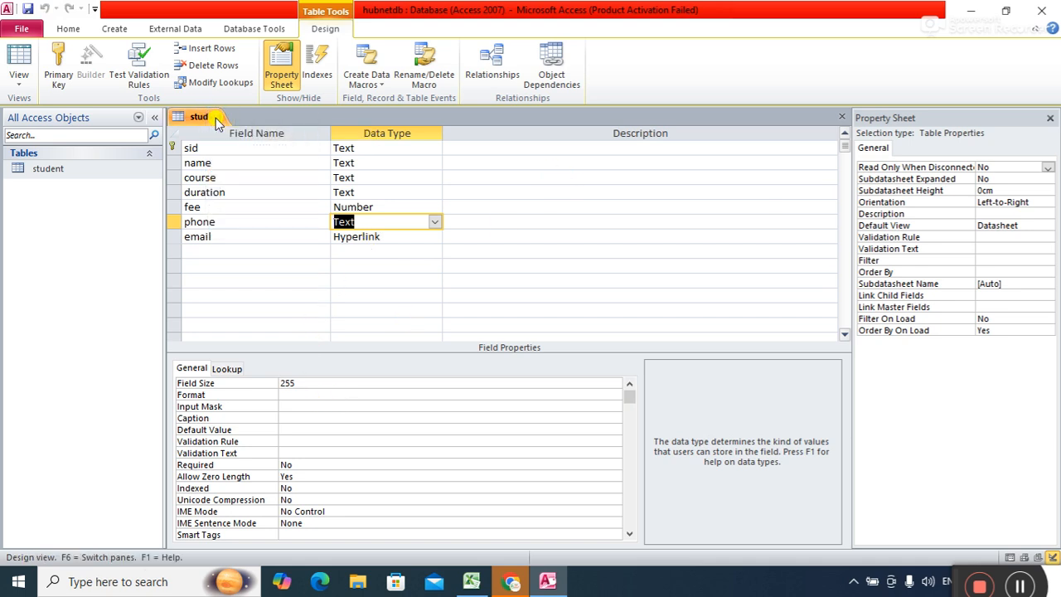
Close and reopen the student table, then enter h101's phone number and e-mail address.
right_click(207, 117)
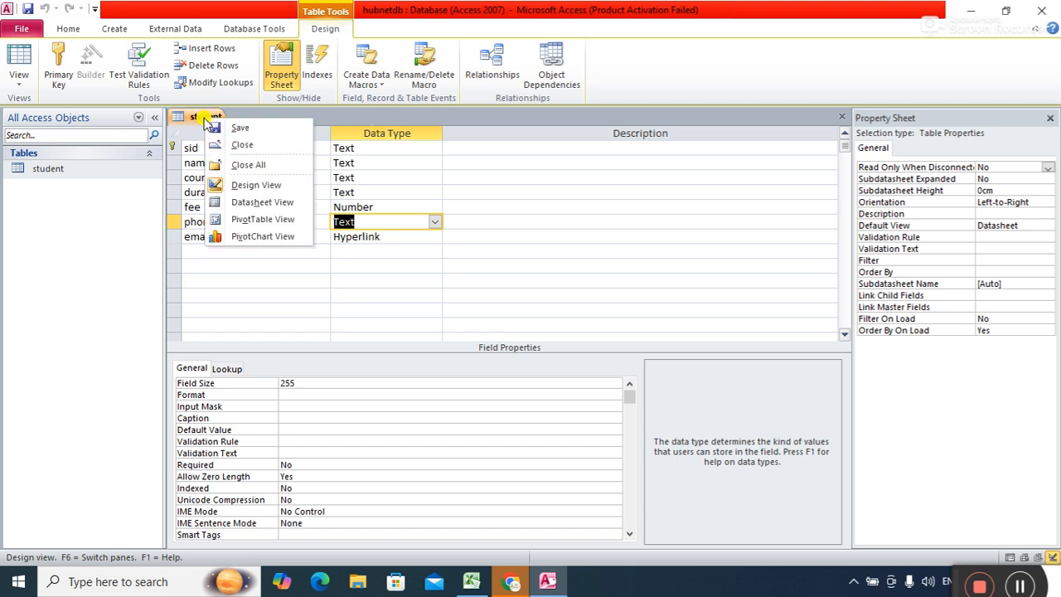
click(243, 146)
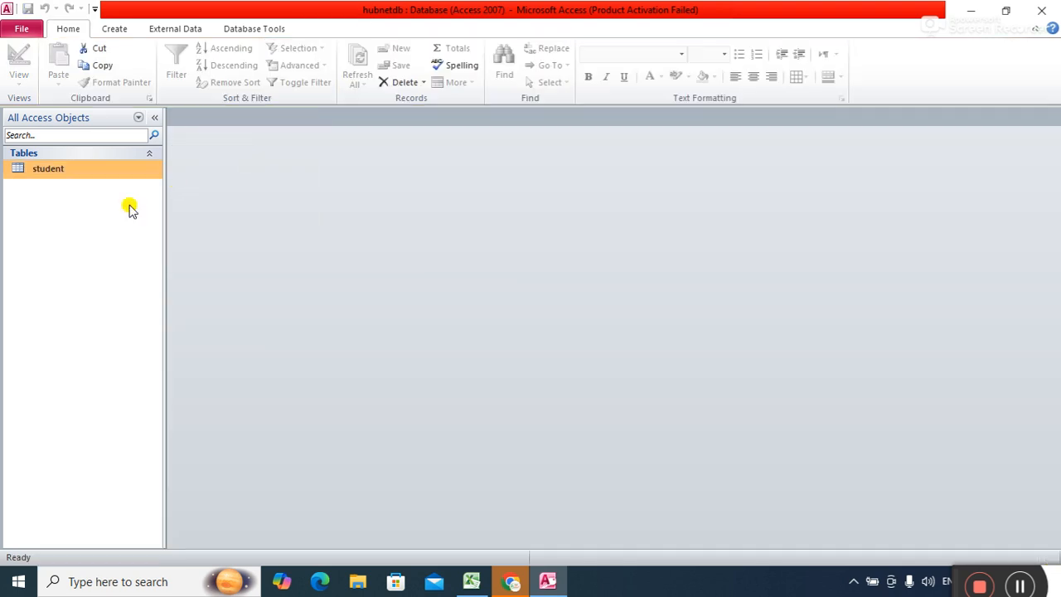
double_click(51, 171)
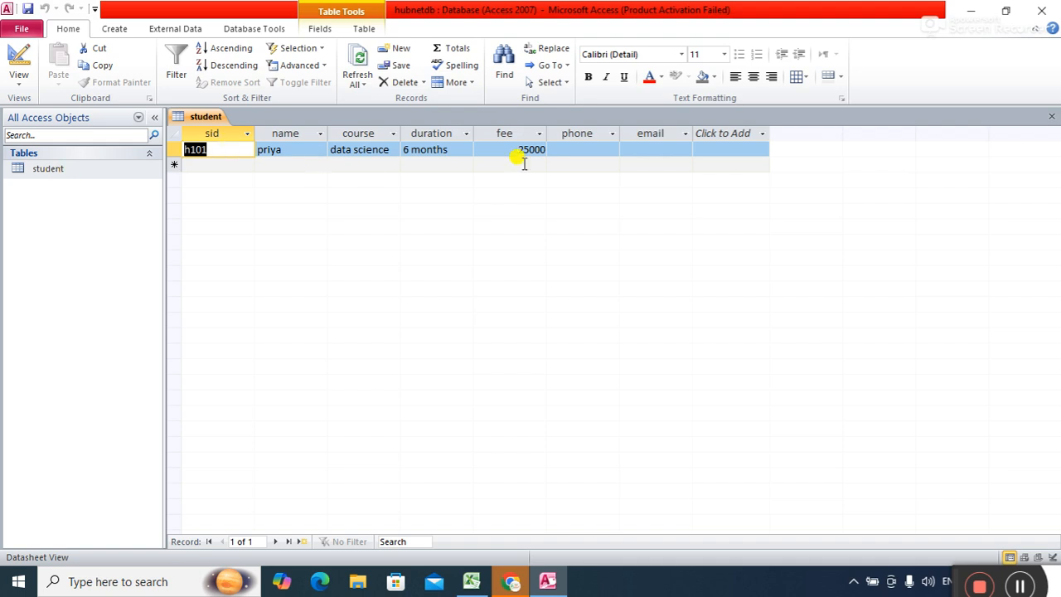
click(590, 149)
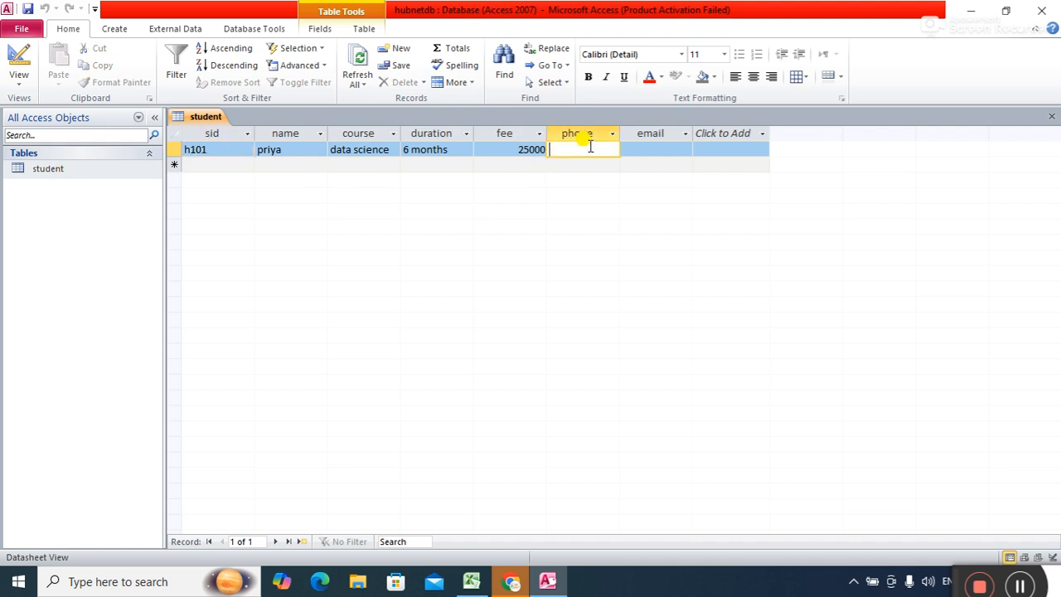
key(Tab)
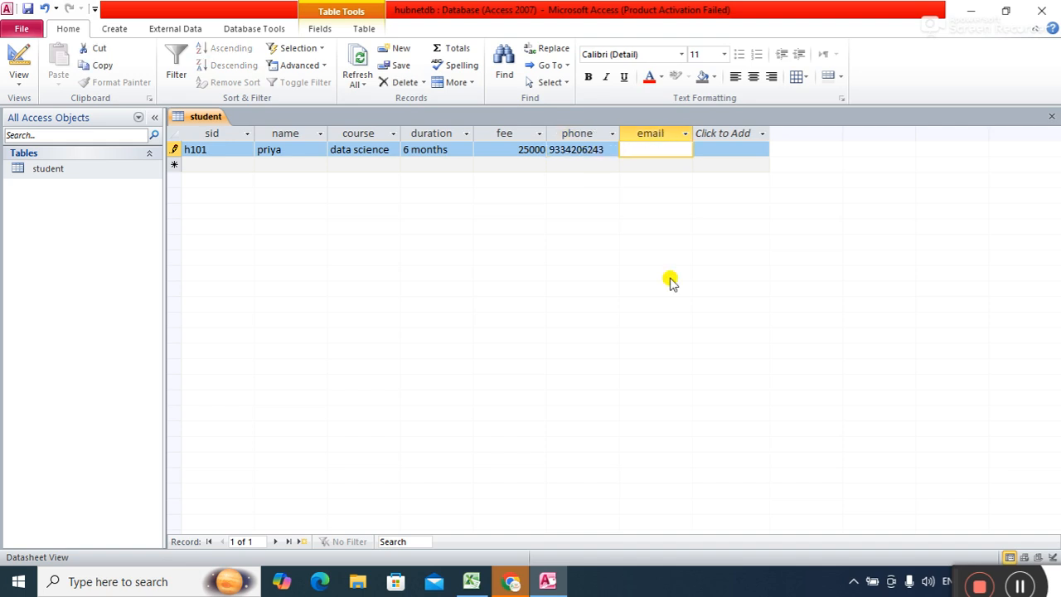
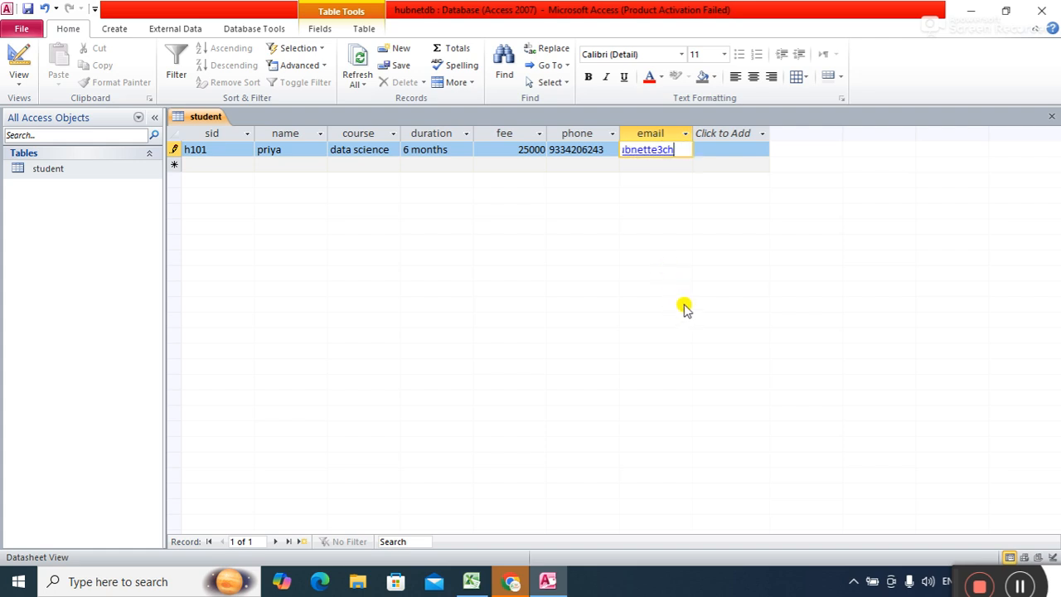
key(Return)
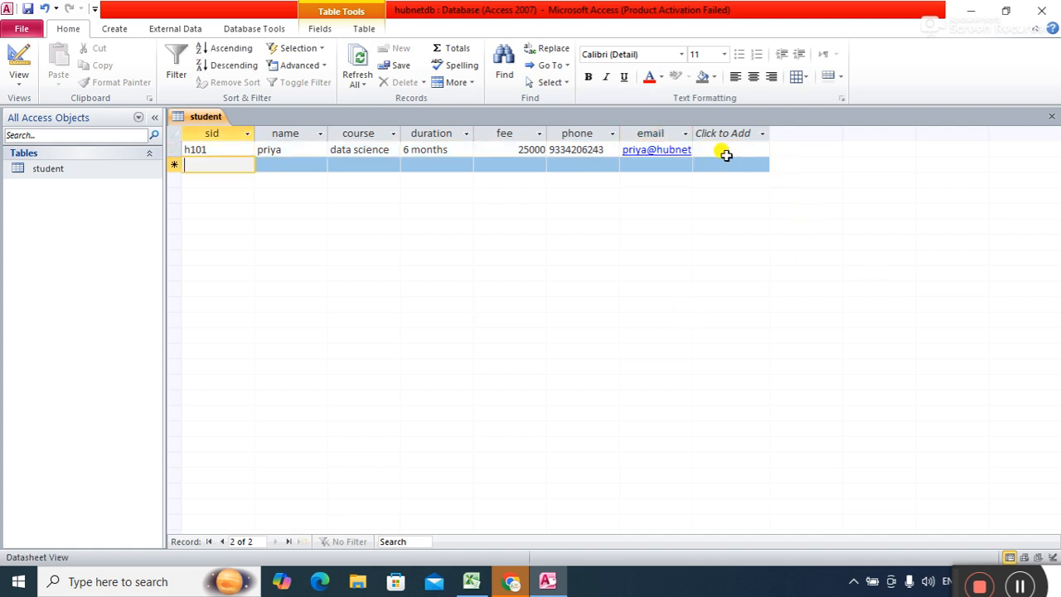
Widen the email column and start record h102 with the student's name and course data science.
double_click(692, 131)
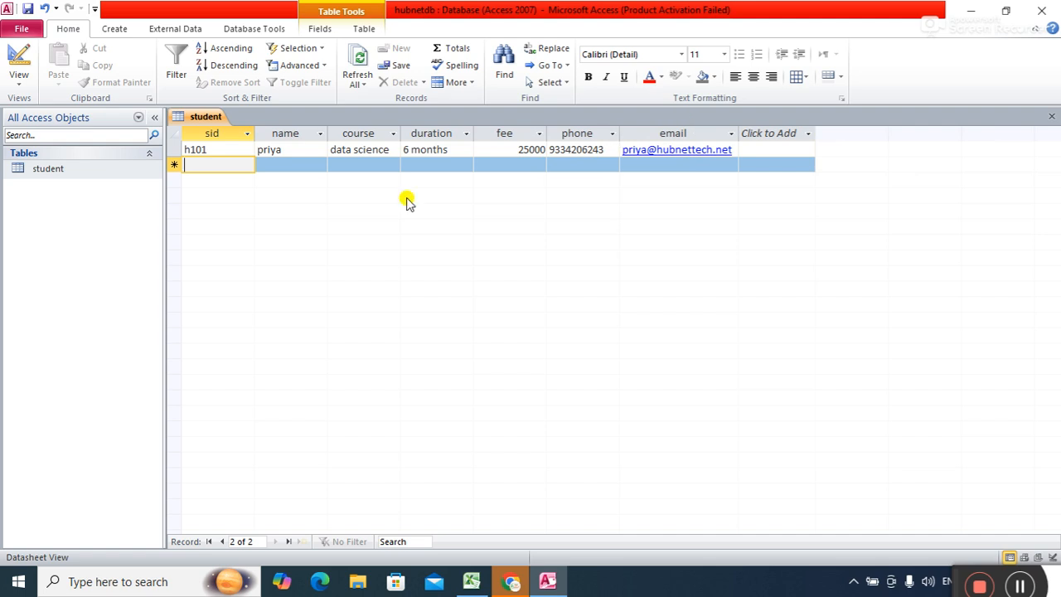
text(h10)
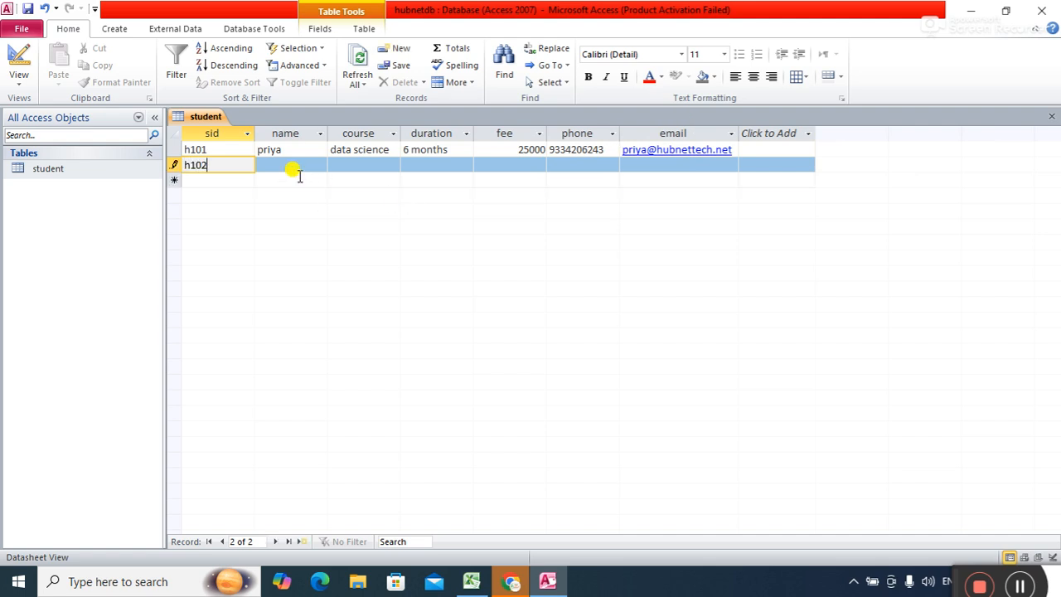
text(2)
key(Tab)
text(sh)
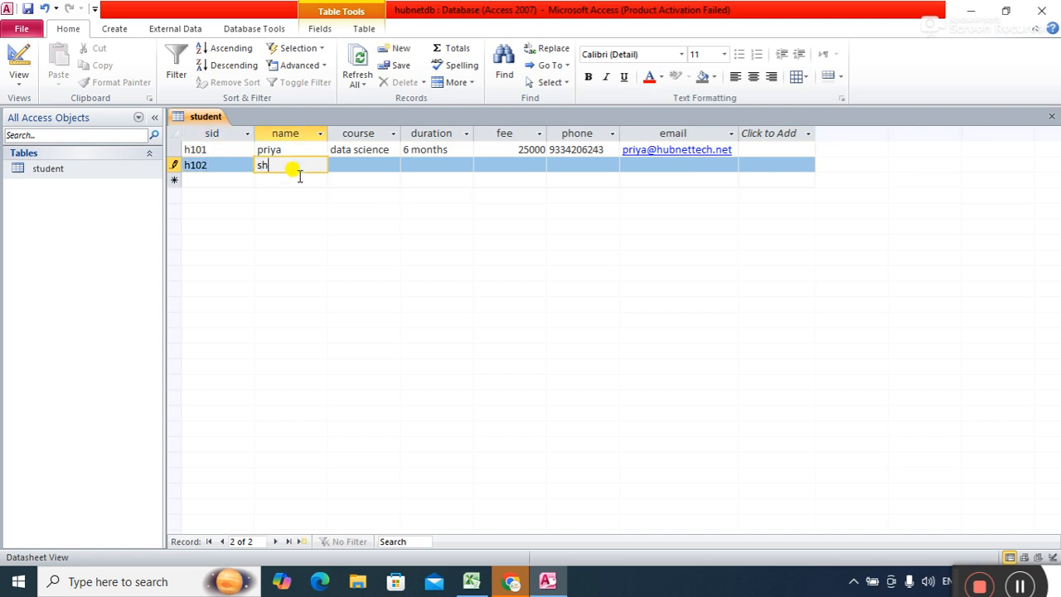
text(urit)
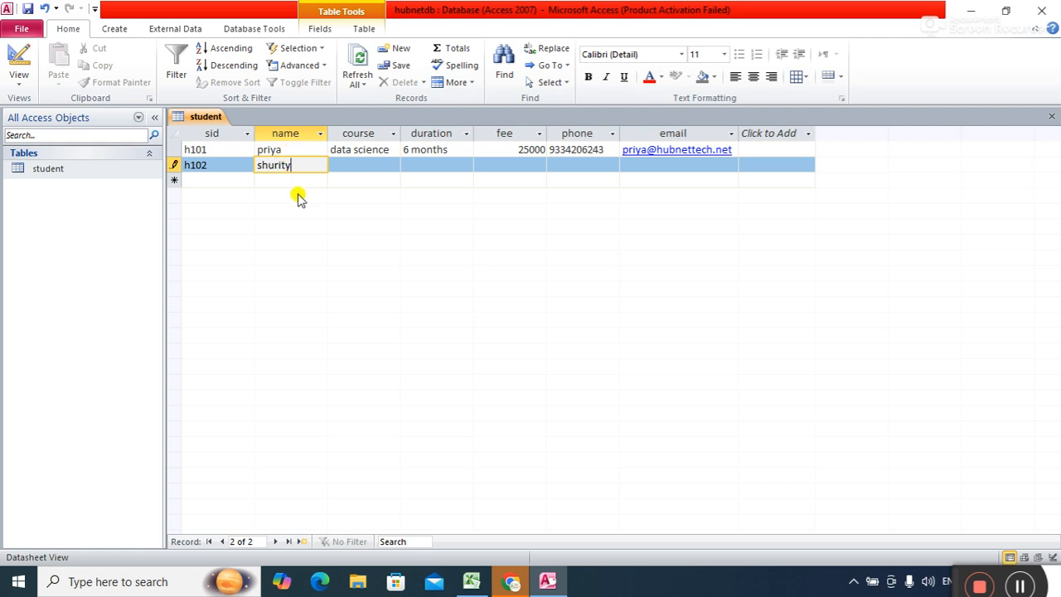
text(i)
key(Tab)
text(data sci)
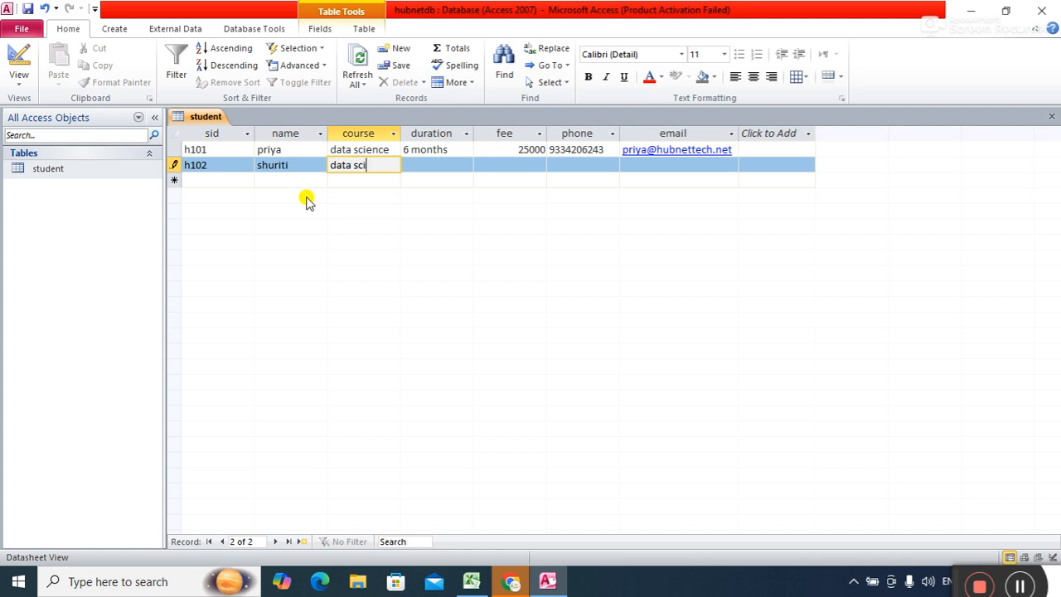
text(ence)
key(Tab)
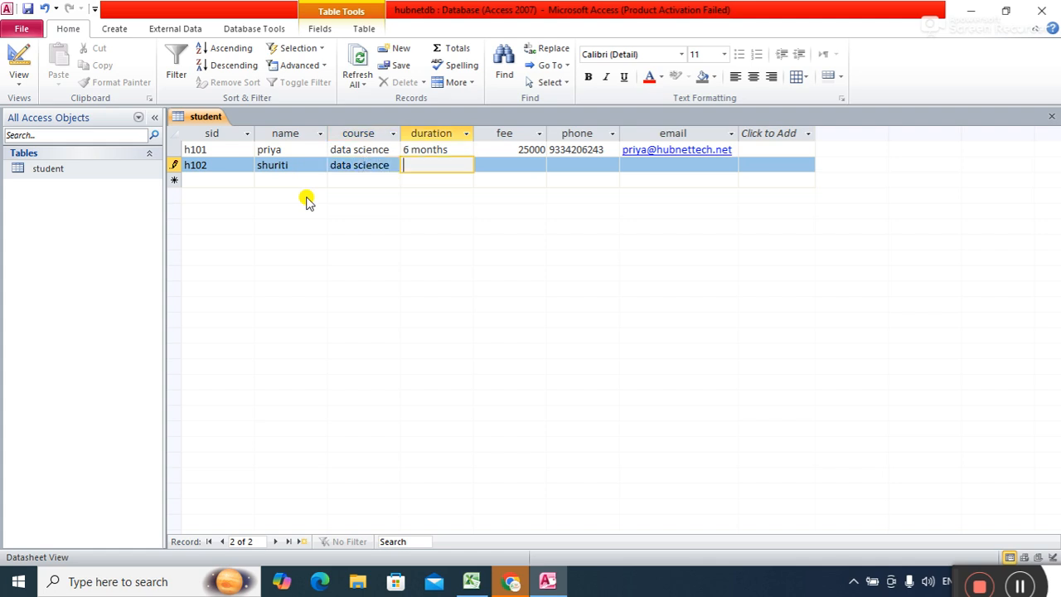
Fill in h102's duration 6 months, fee 25000, phone number and e-mail, committing the row.
text(6 months)
key(Tab)
text(25000)
key(Tab)
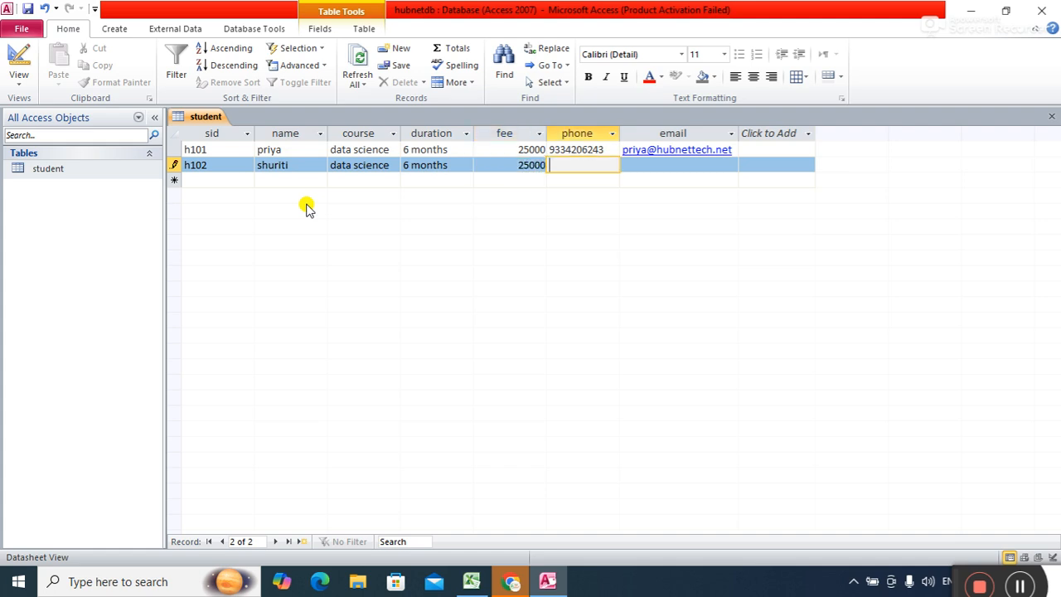
key(Tab)
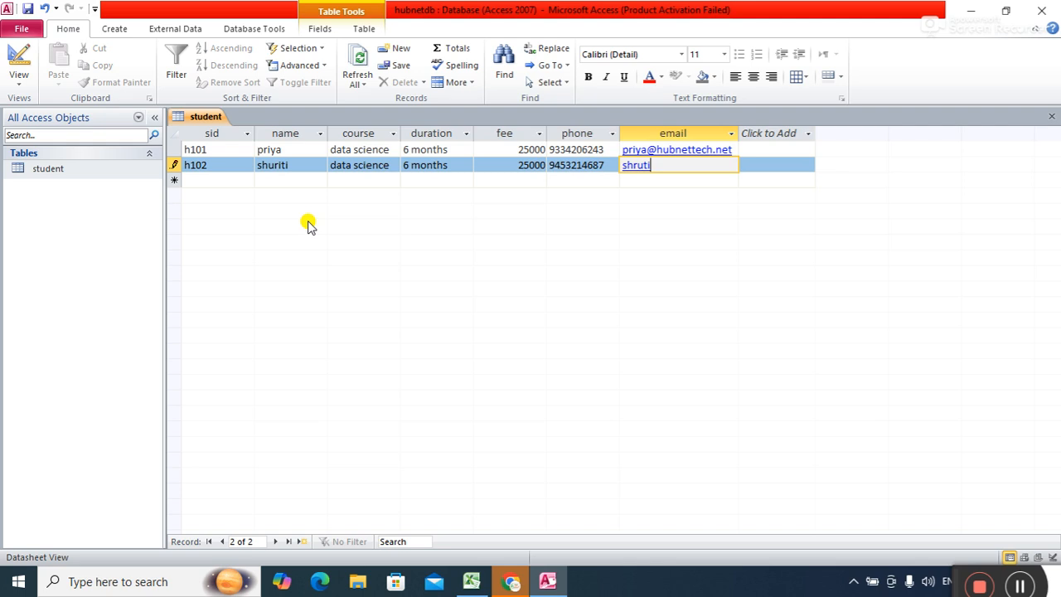
key(Tab)
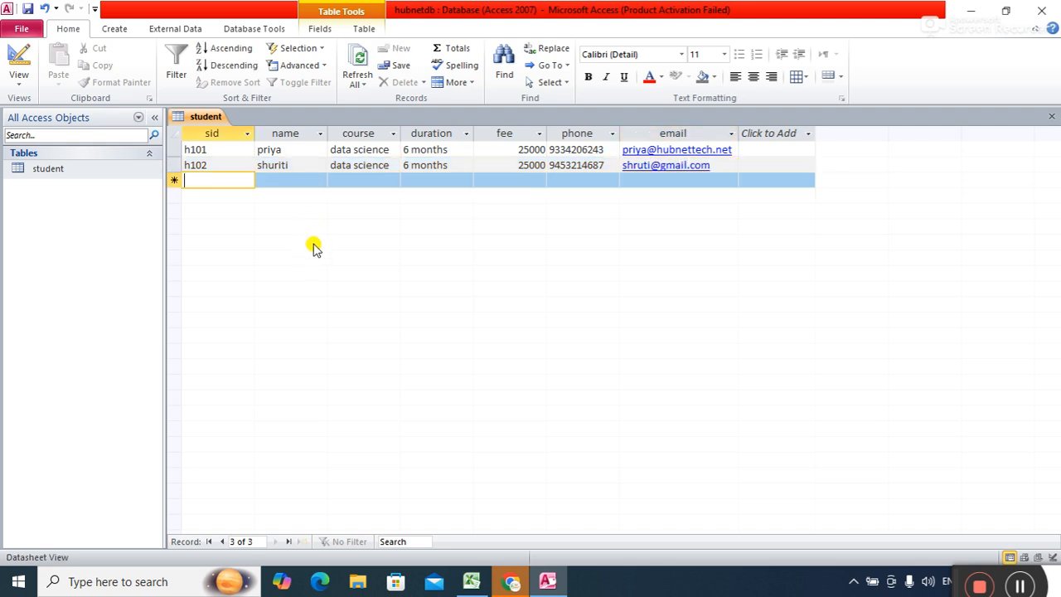
Start record h103 with the student's name and course data science.
text(h103)
key(Tab)
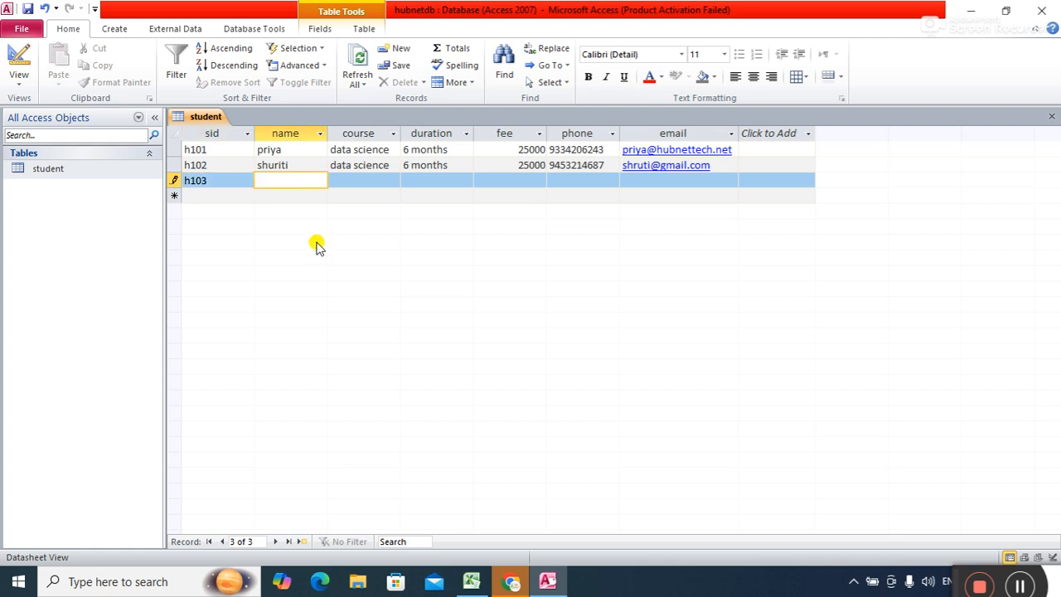
text(santosh)
key(Tab)
text(data scien)
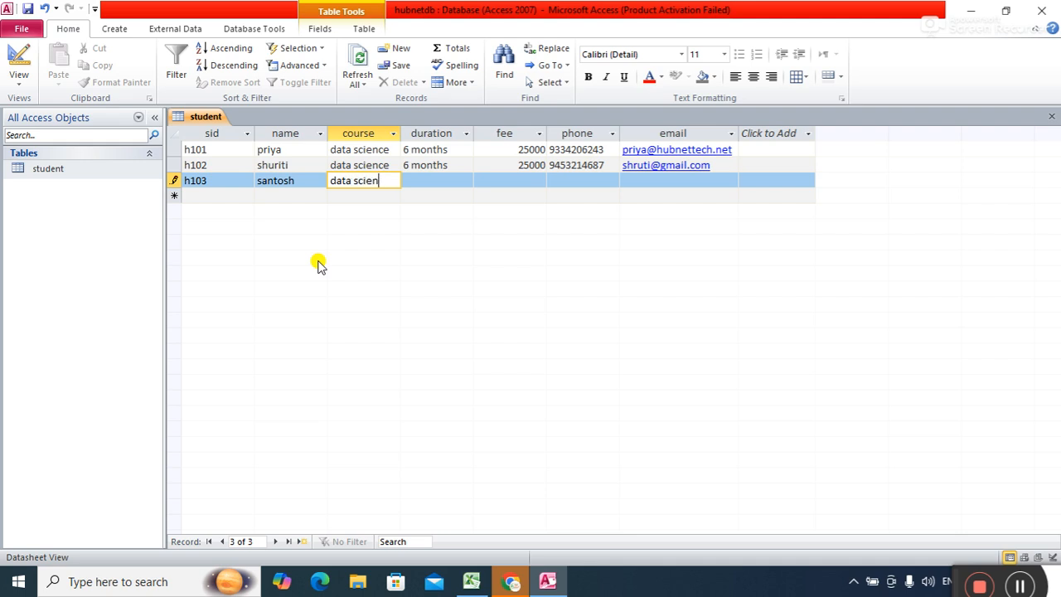
text(ce)
key(Tab)
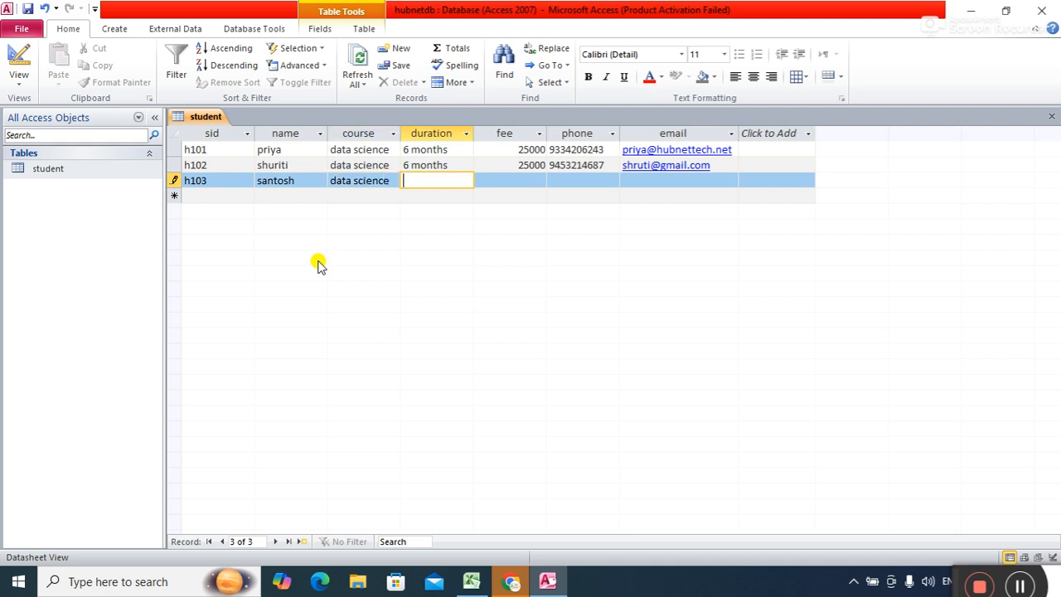
Complete h103 with duration 6 months, fee 20000, phone number and e-mail, committing the row.
text(6 months)
key(Tab)
text(20000)
key(Tab)
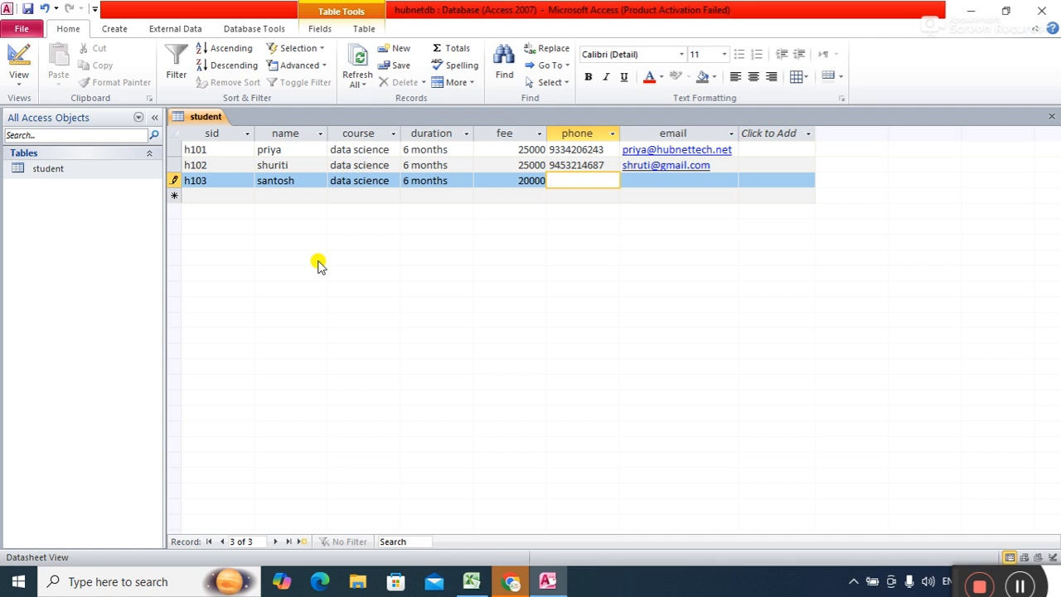
key(Tab)
text(sna)
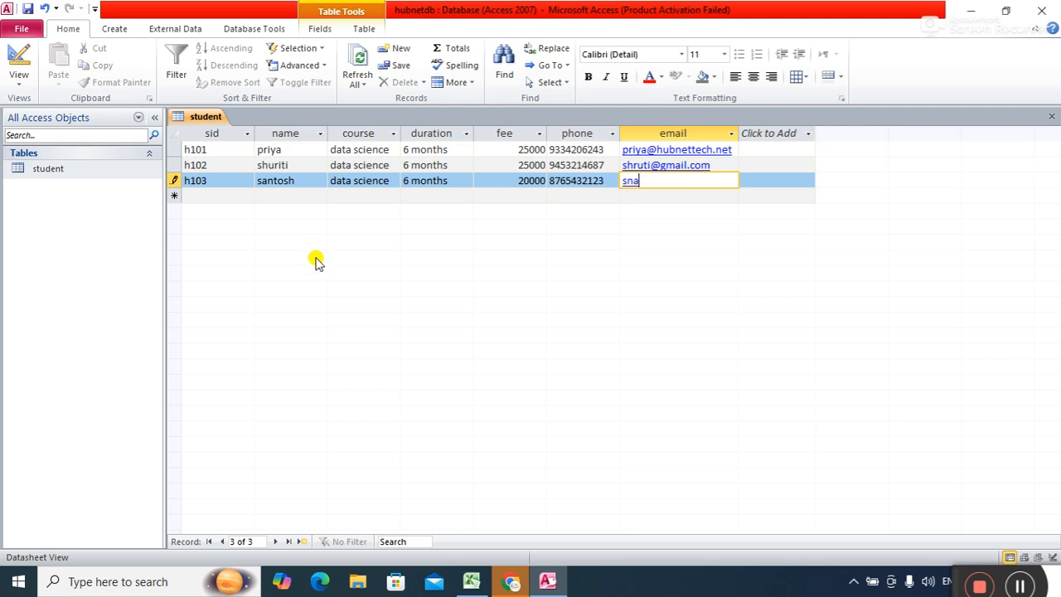
key(BackSpace)
key(BackSpace)
key(Return)
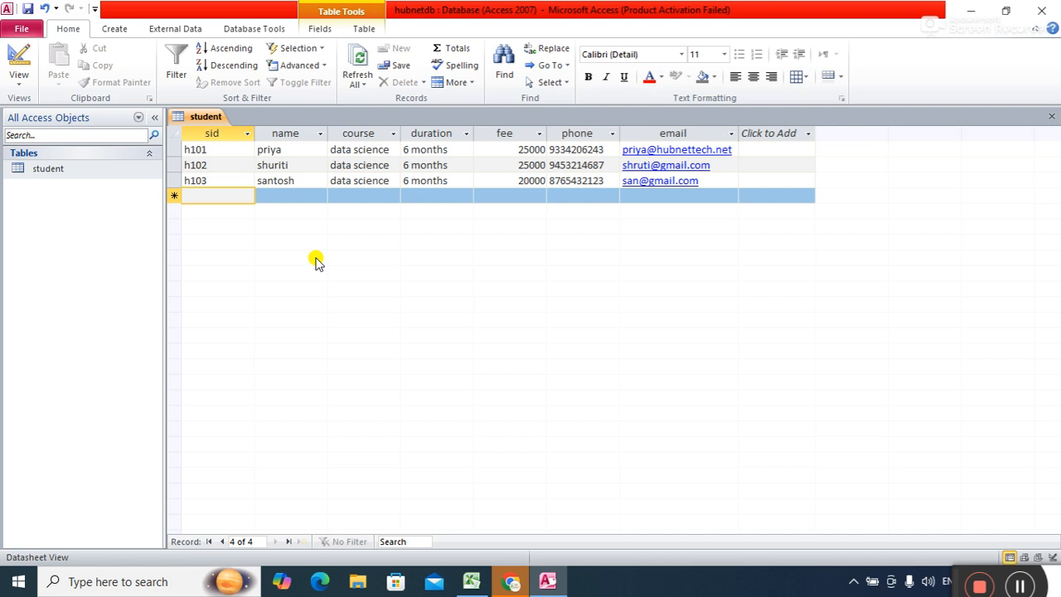
Start record h104 with the student's name and correct its course to webdev.
text(h104)
key(Tab)
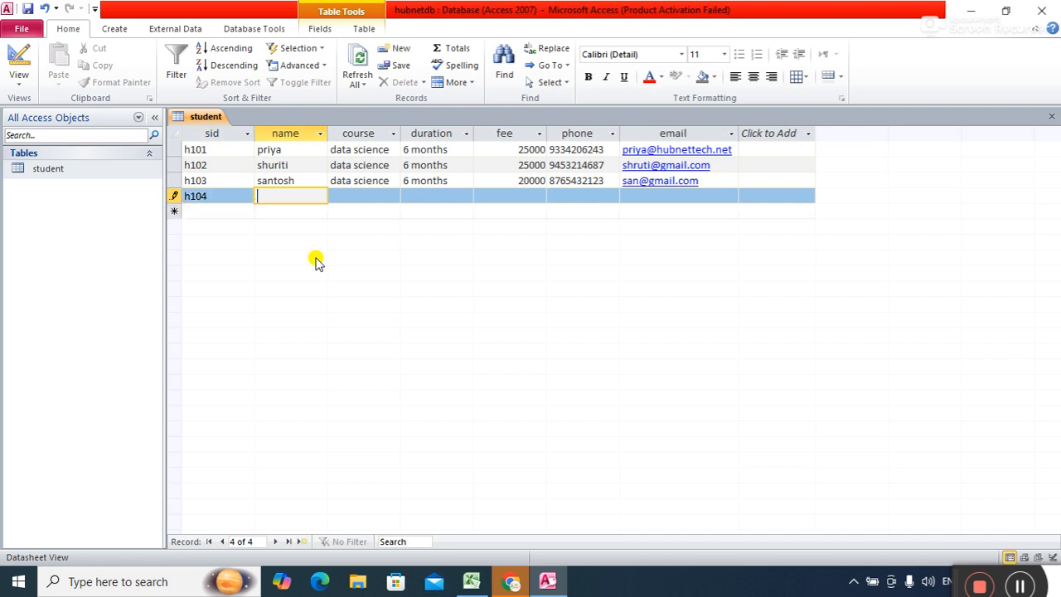
text(eepu)
key(Tab)
text(web dev.)
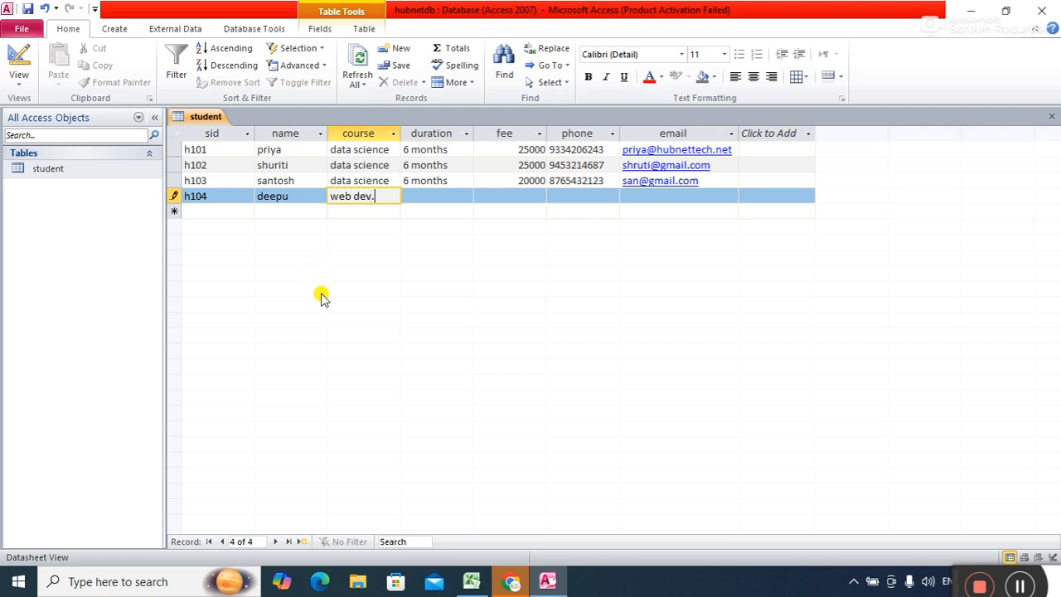
key(BackSpace)
key(Tab)
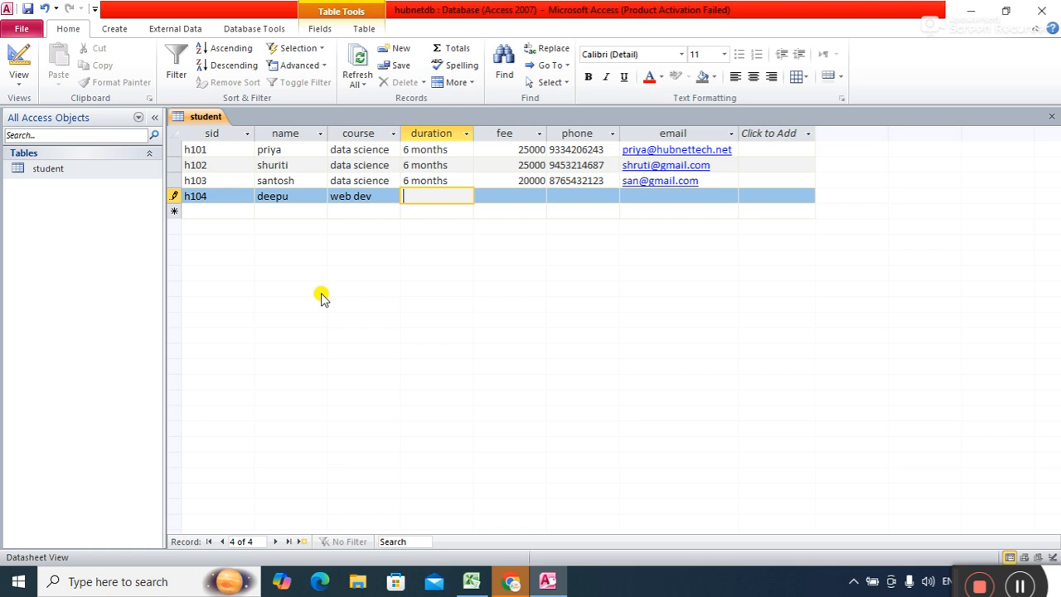
key(shift+Tab)
text(we)
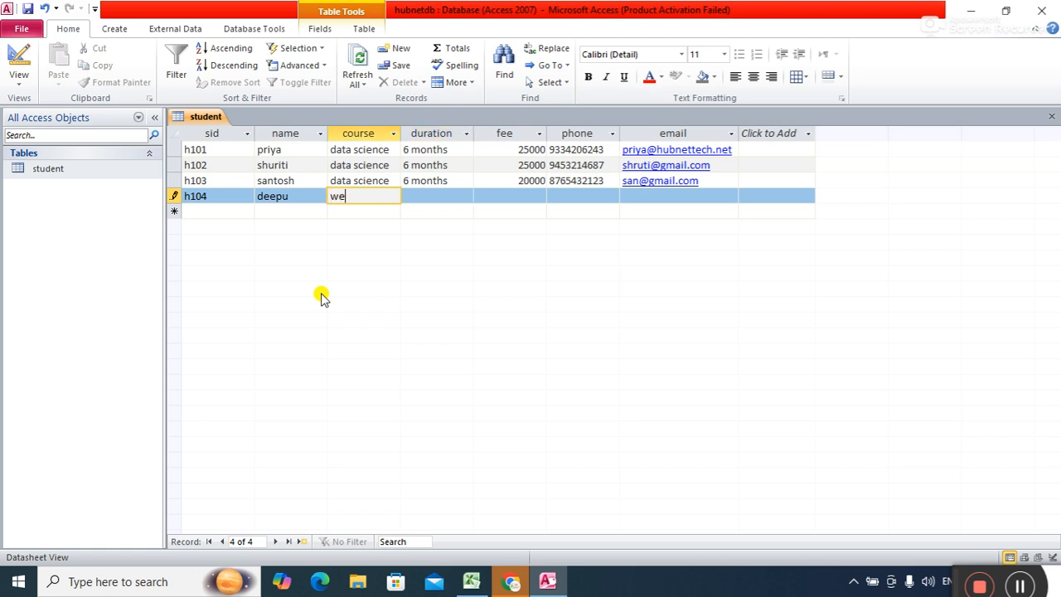
text(bdev)
key(Tab)
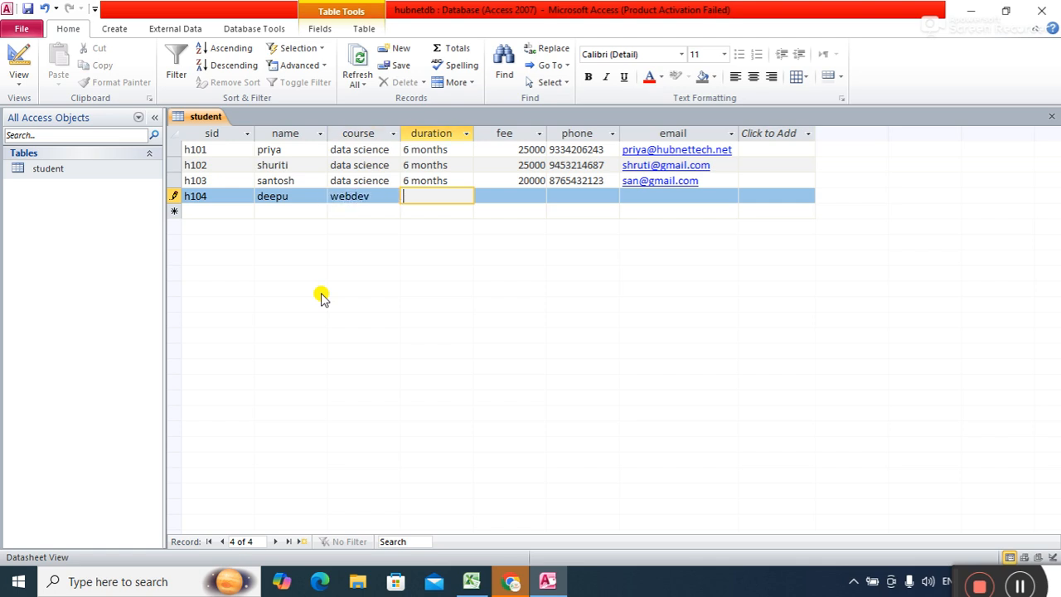
Complete h104 with 6 months, fee 25000, phone and e-mail, then enter sid h105.
text(6 months)
key(Tab)
text(25000)
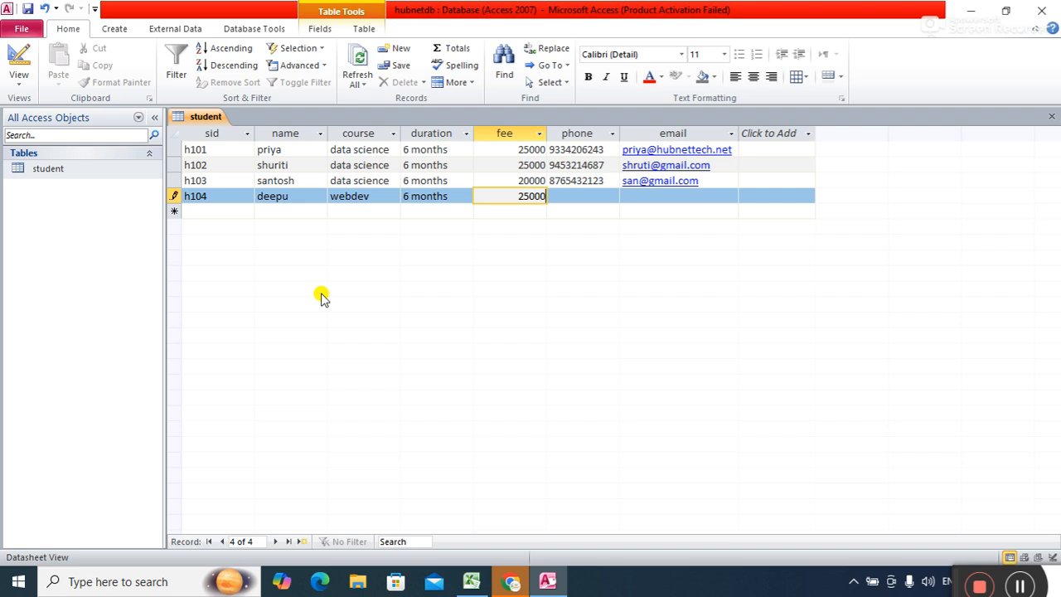
key(Tab)
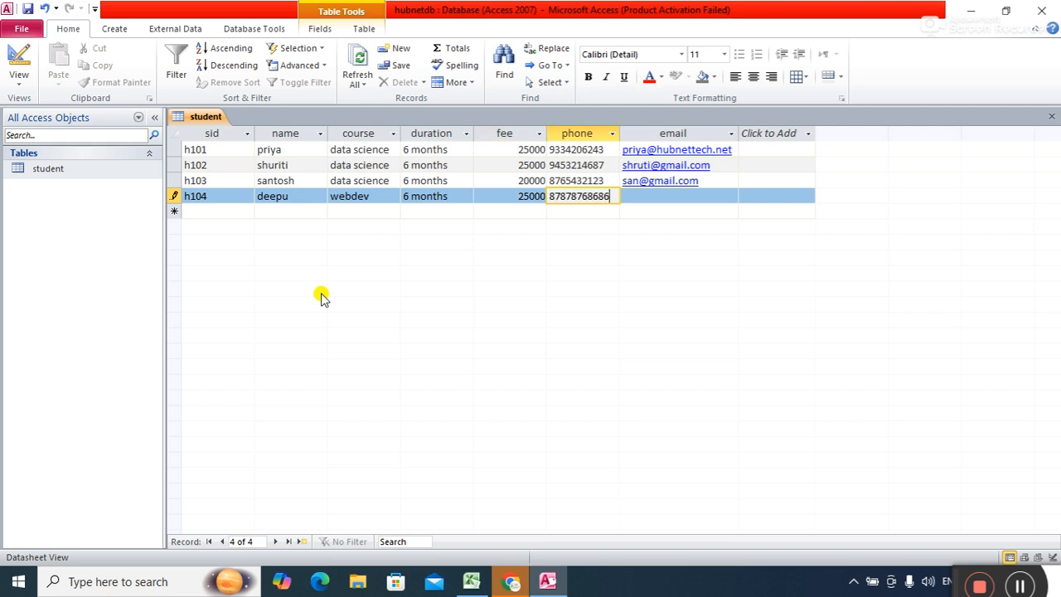
key(Tab)
key(Tab)
text(h)
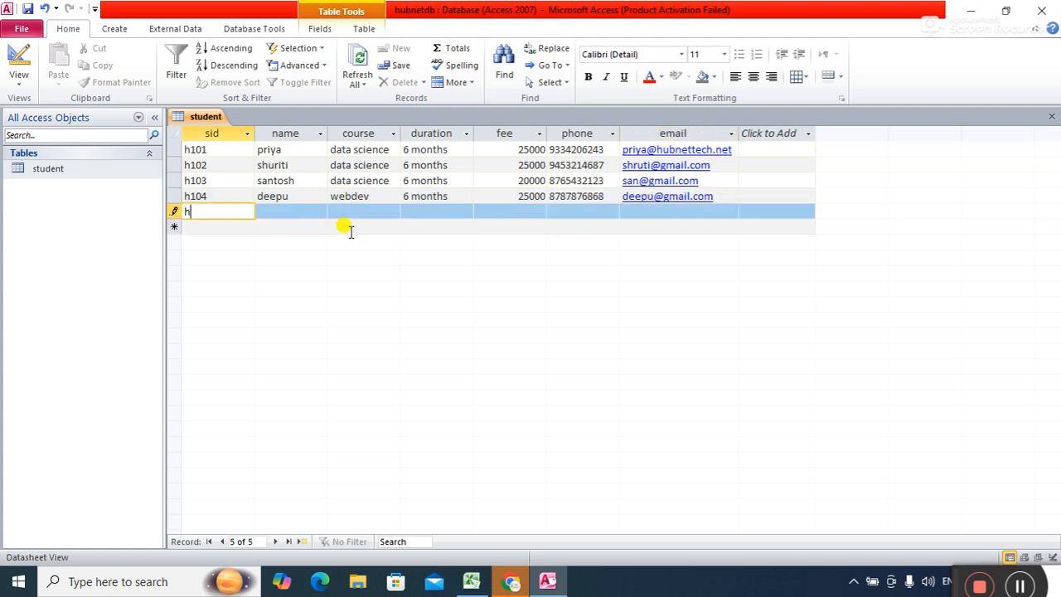
text(105)
Fill h105's name, course data science, duration 6 months and fee 25000.
key(Tab)
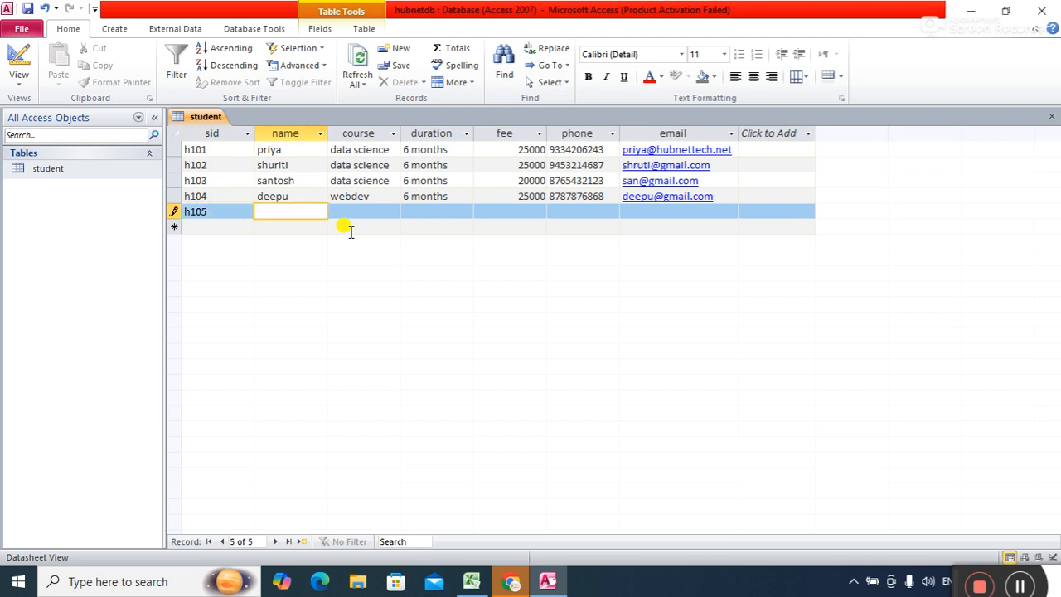
text(rishita)
key(Tab)
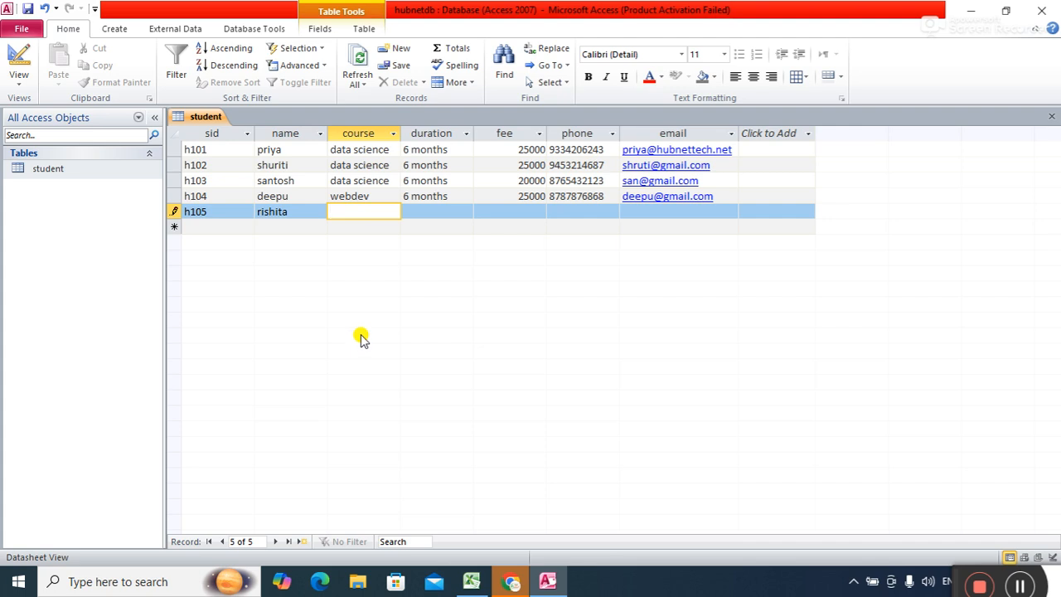
text(data science)
key(Tab)
text(6 months)
key(Tab)
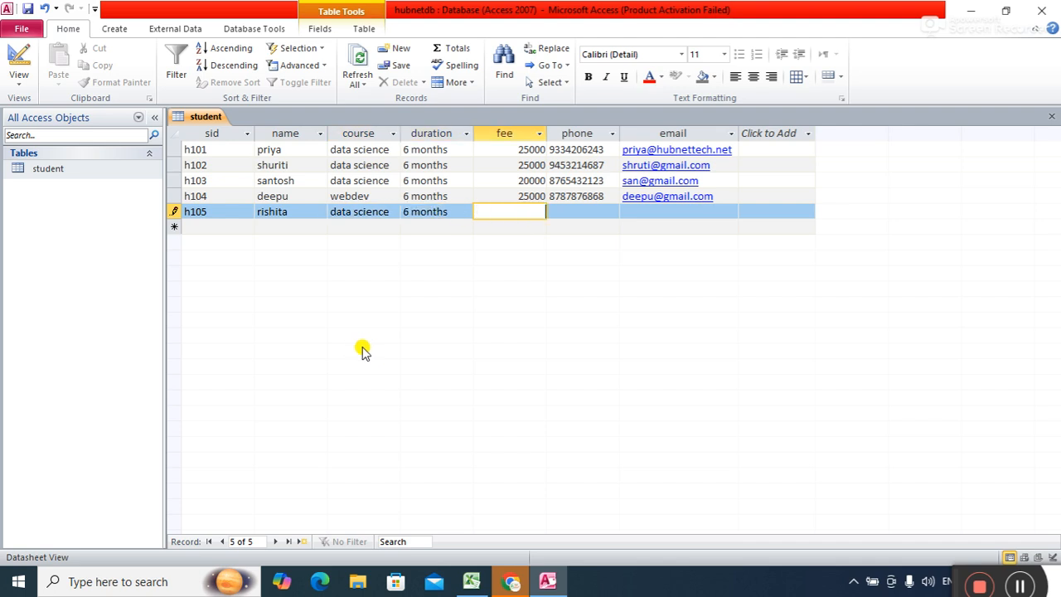
text(250000)
Add h105's phone number and e-mail, then save the student table.
key(Tab)
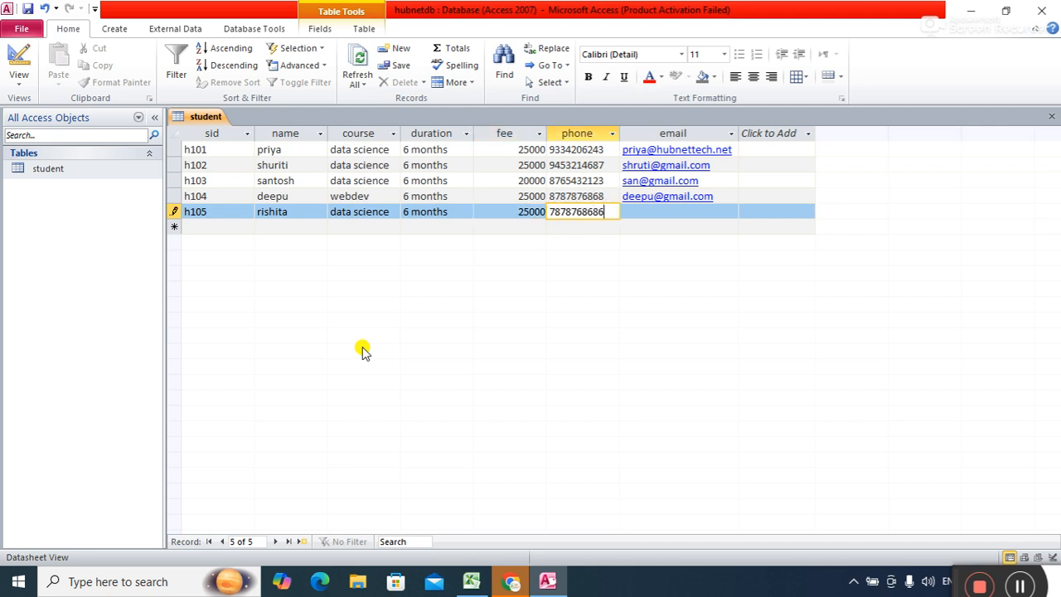
key(Tab)
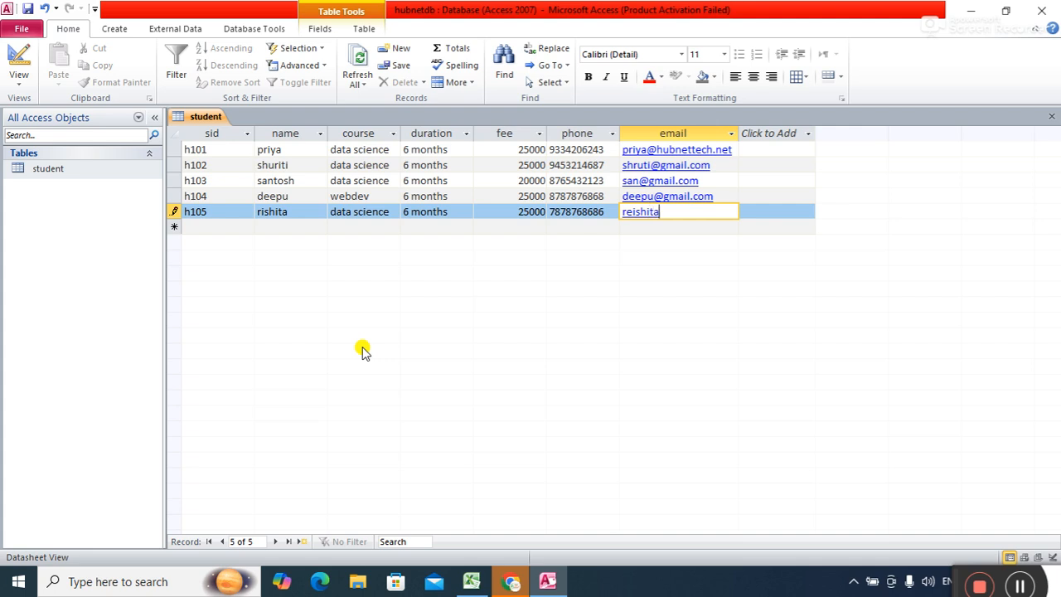
key(Tab)
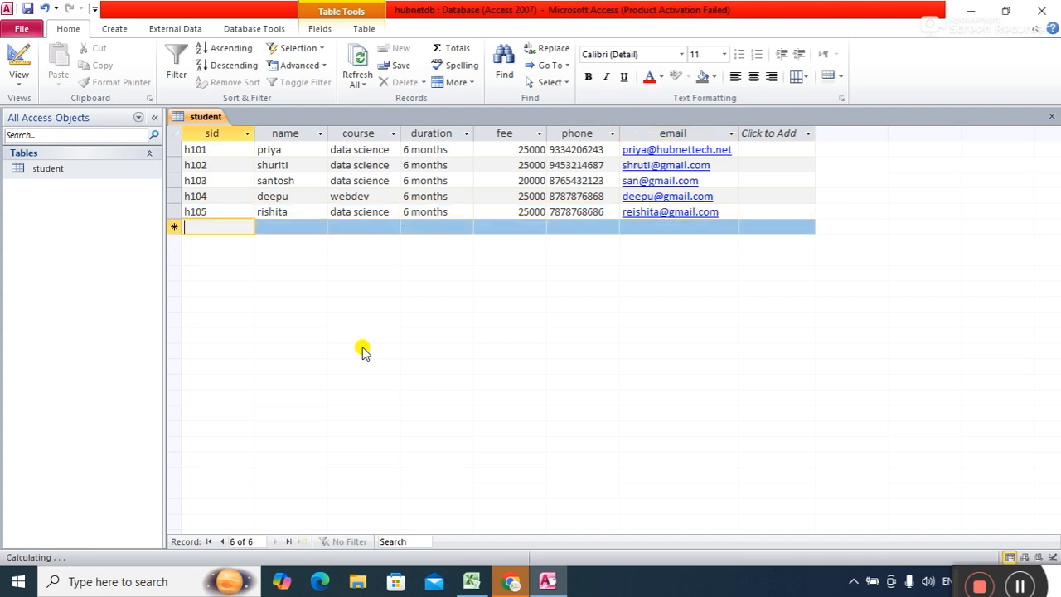
right_click(206, 117)
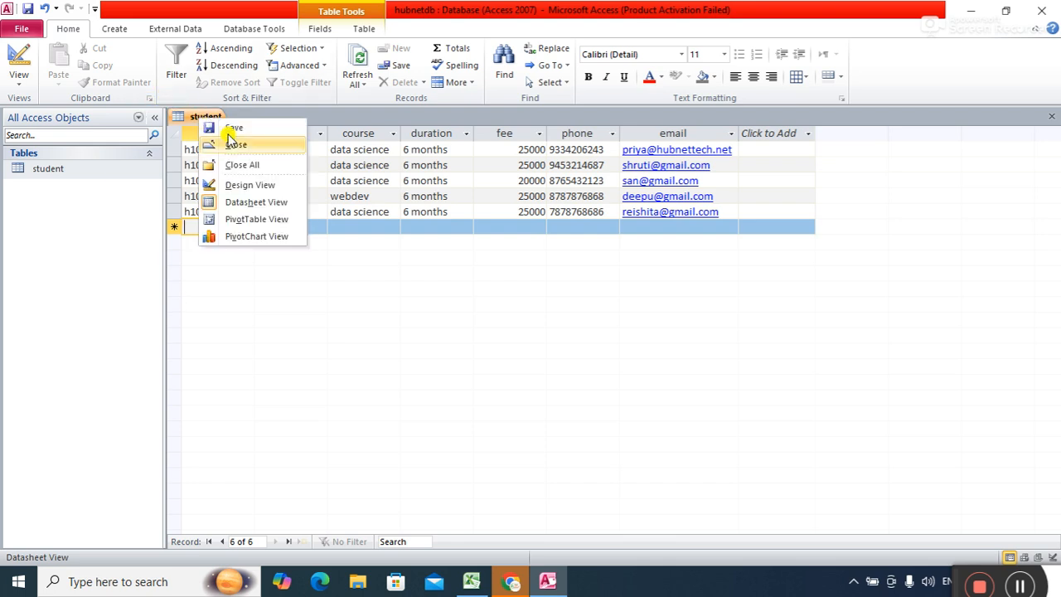
click(223, 126)
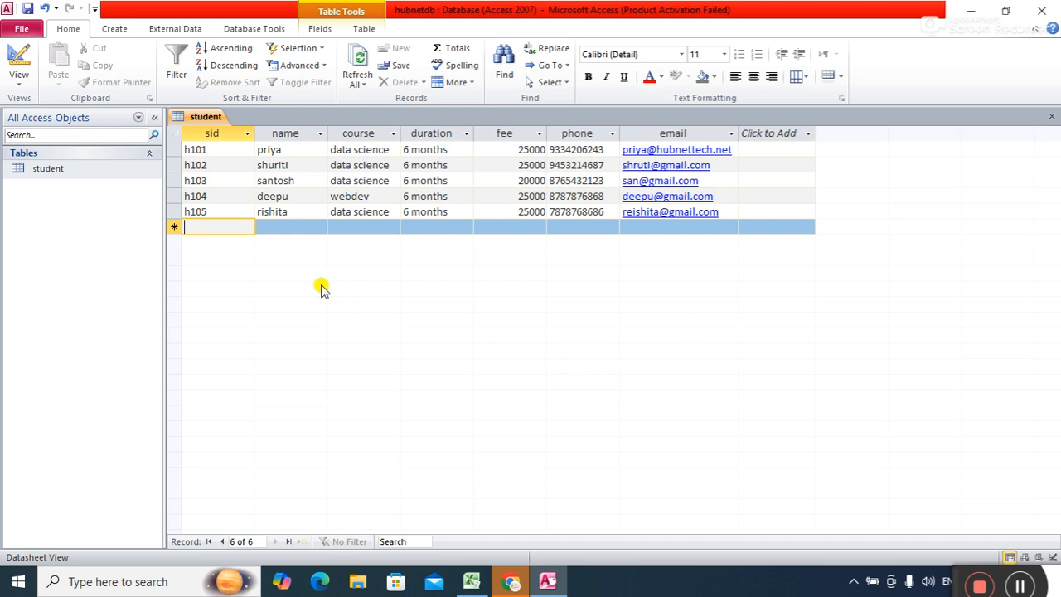
Start a new table design and enter cid as the first field.
click(114, 29)
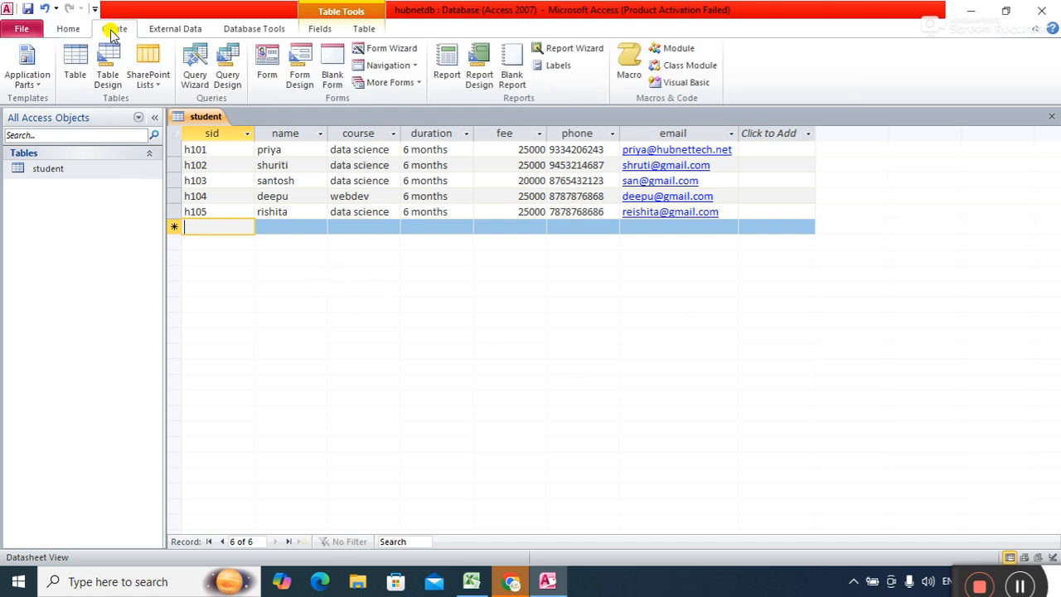
click(108, 66)
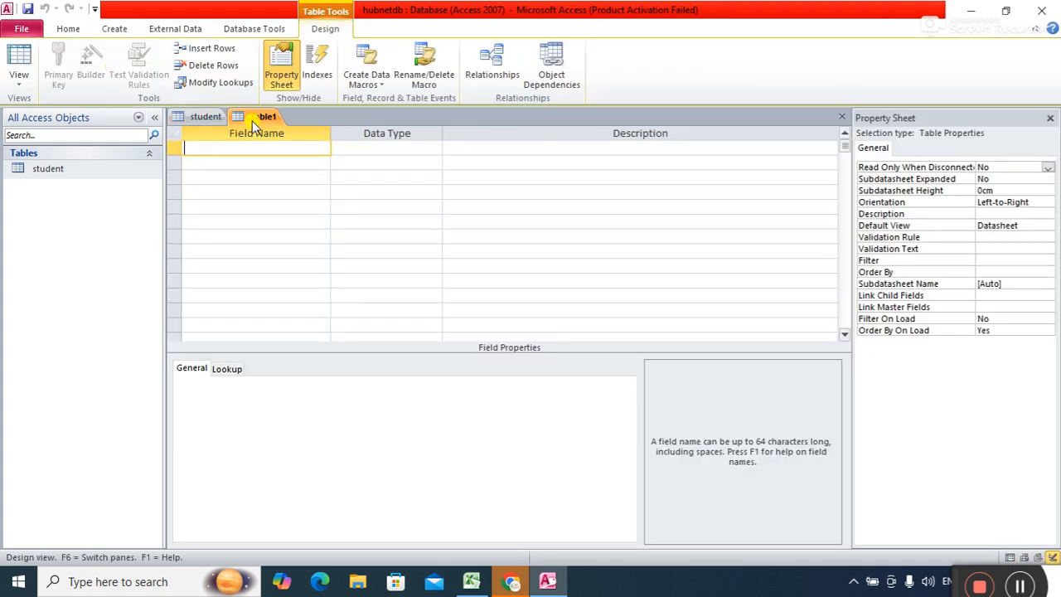
click(356, 174)
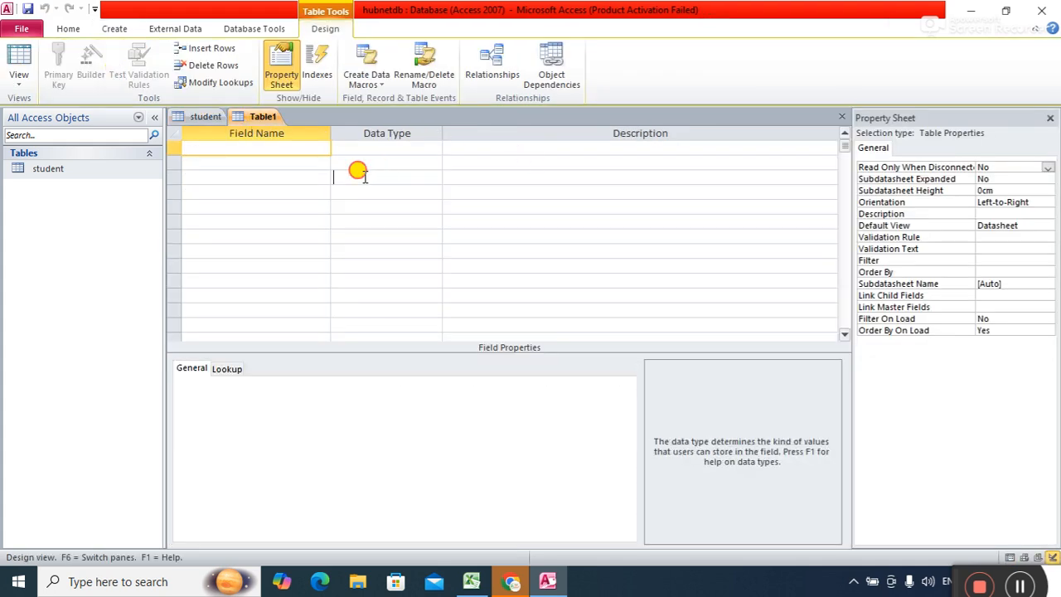
click(290, 147)
text(cid)
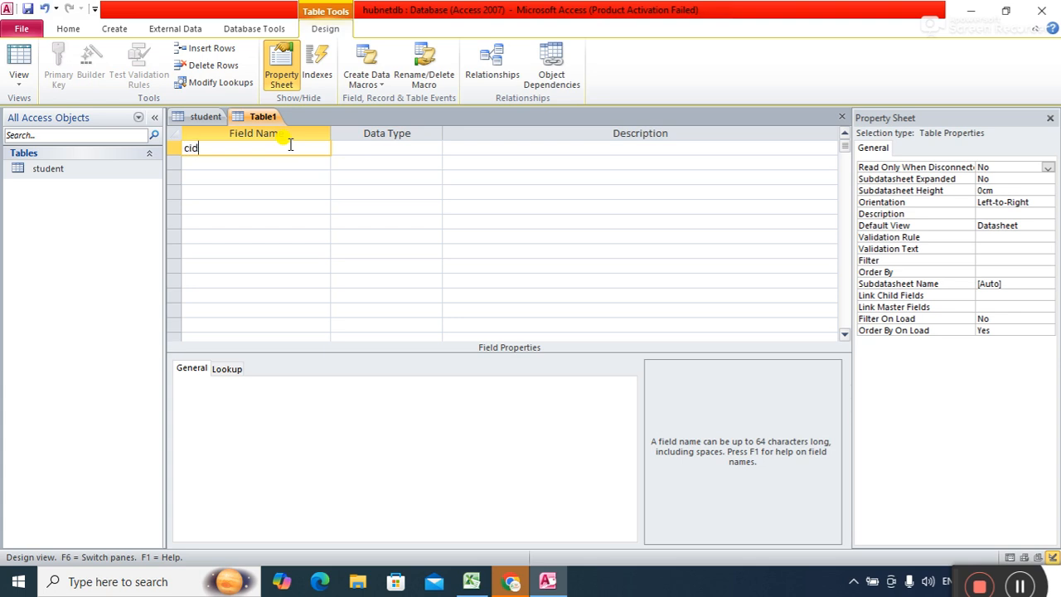
key(Tab)
key(Tab)
key(Tab)
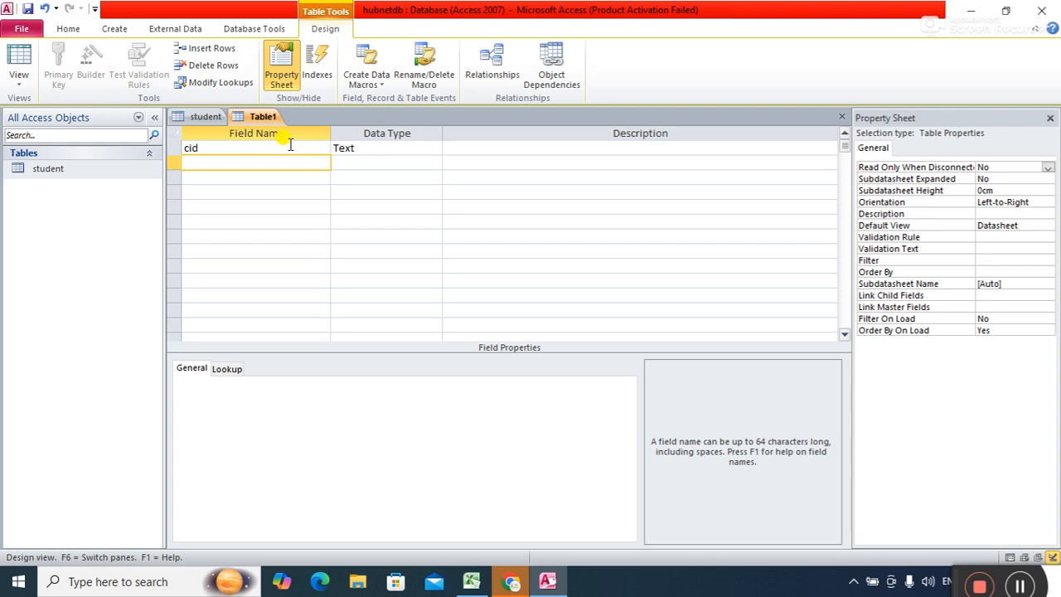
Add the Text fields cname, cduration and cfee.
text(cname)
key(Tab)
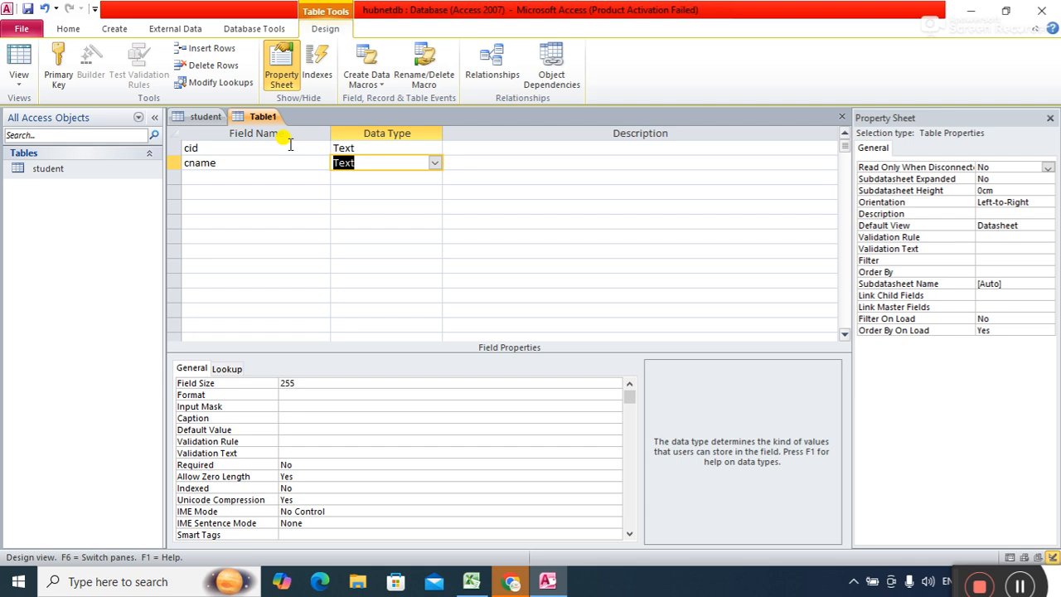
key(Tab)
key(Tab)
text(cduration)
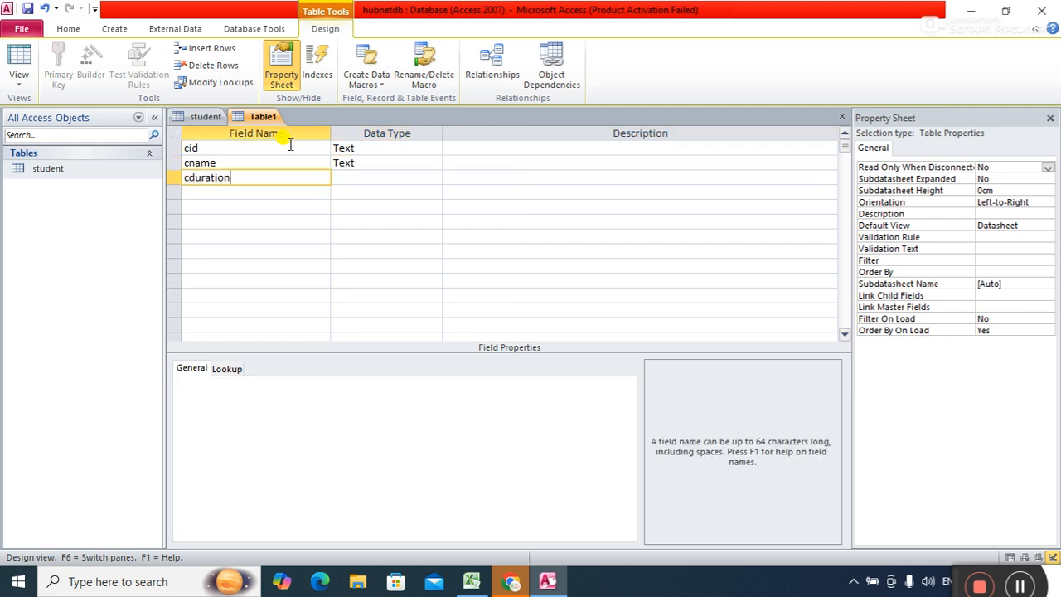
key(Tab)
key(Tab)
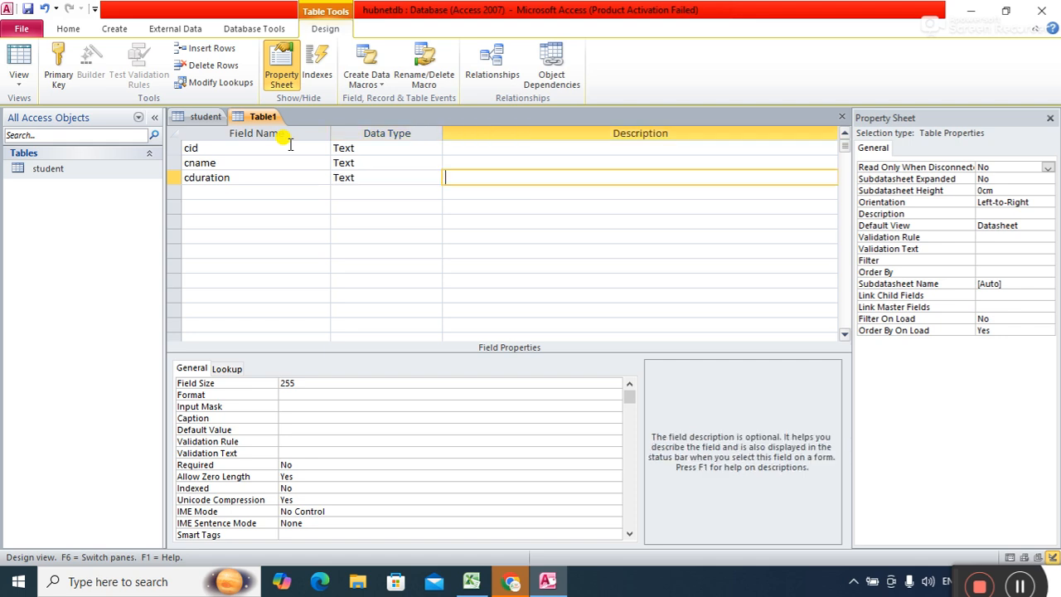
key(Tab)
text(cr)
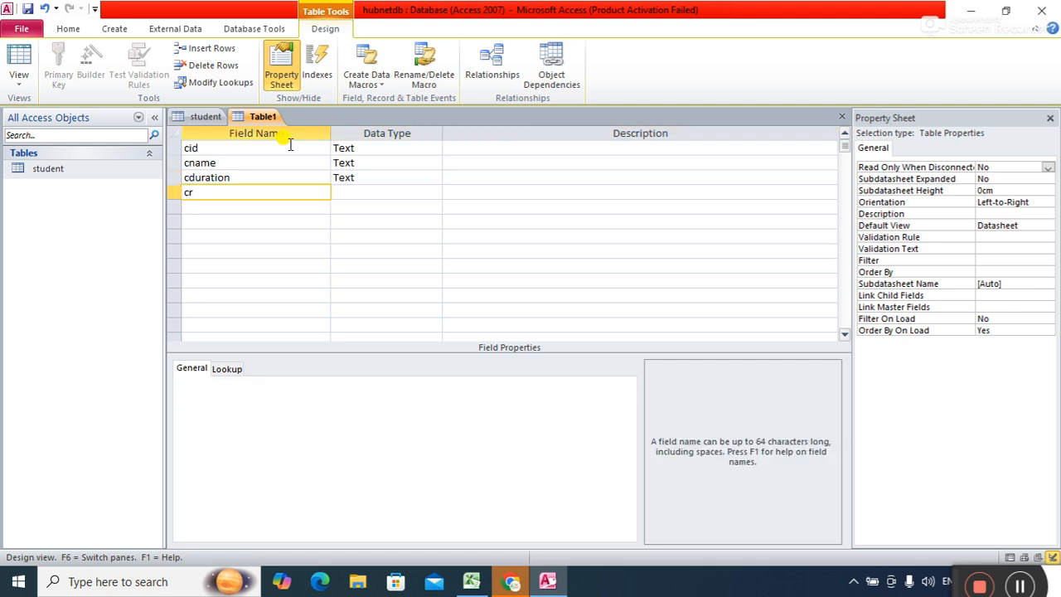
text(ee)
key(Tab)
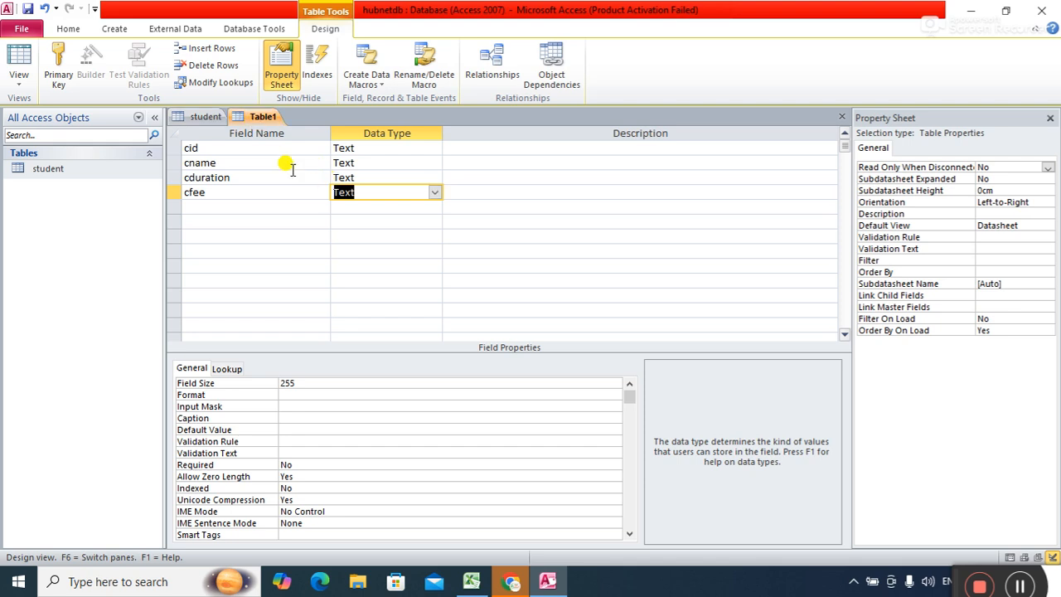
Make cid the primary key and save the table as 'course'.
right_click(176, 147)
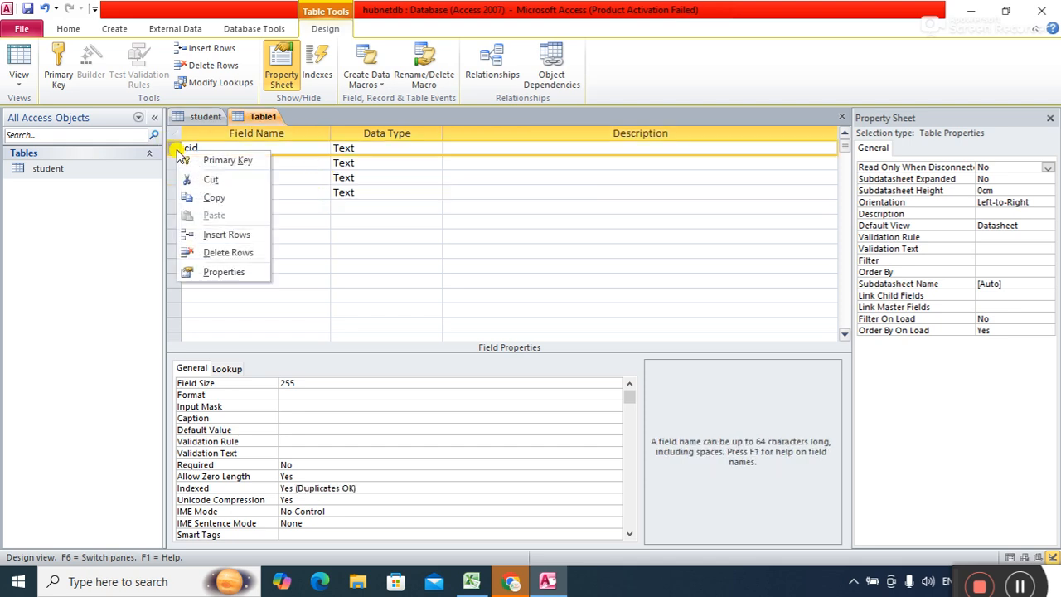
click(207, 161)
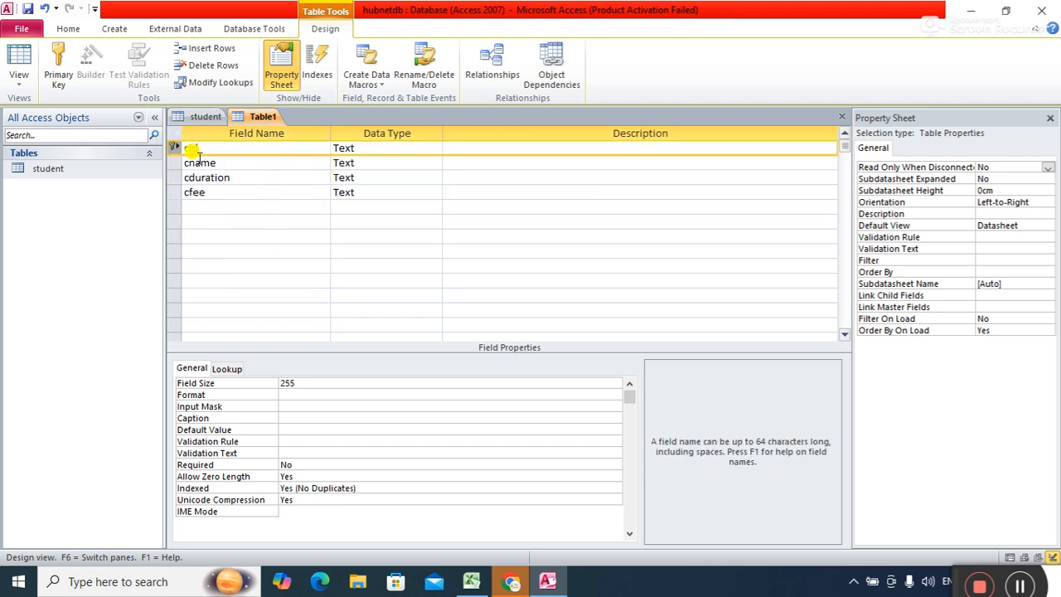
right_click(262, 118)
click(272, 128)
text(course)
key(Return)
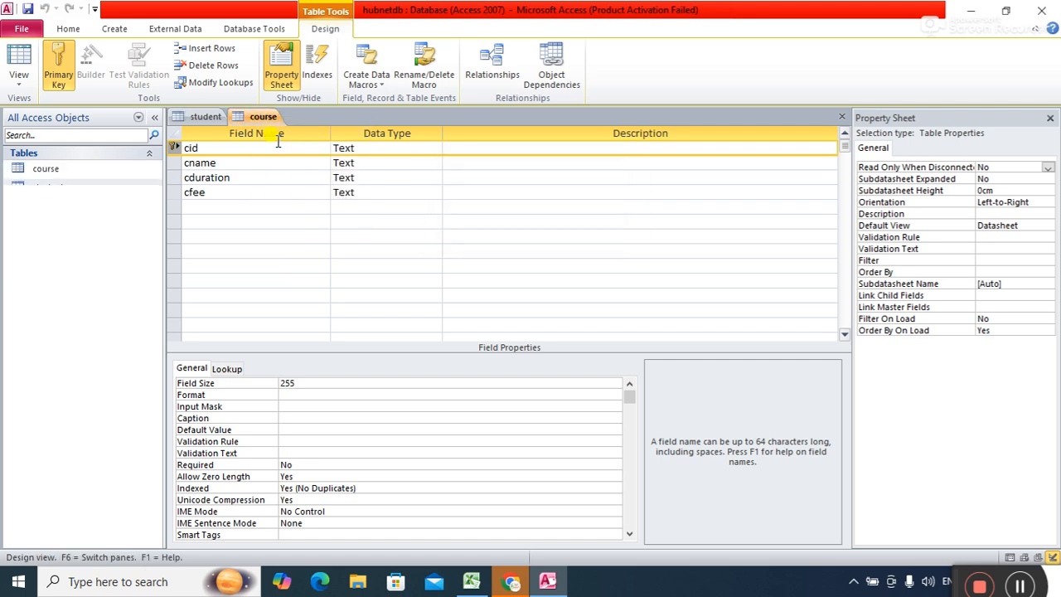
Save the course table design again and close it.
right_click(258, 116)
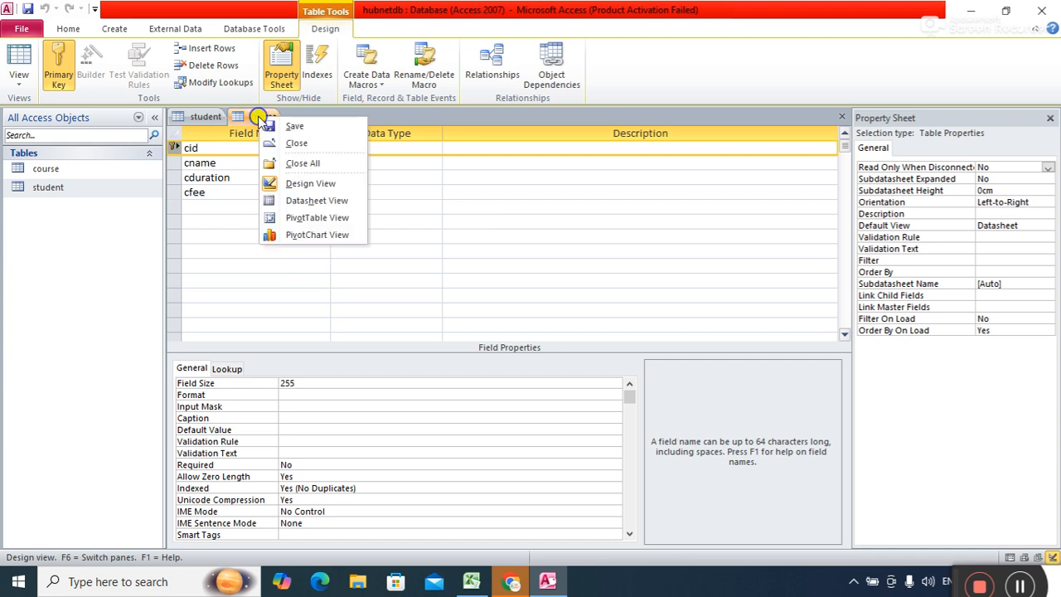
click(285, 127)
right_click(264, 115)
click(285, 142)
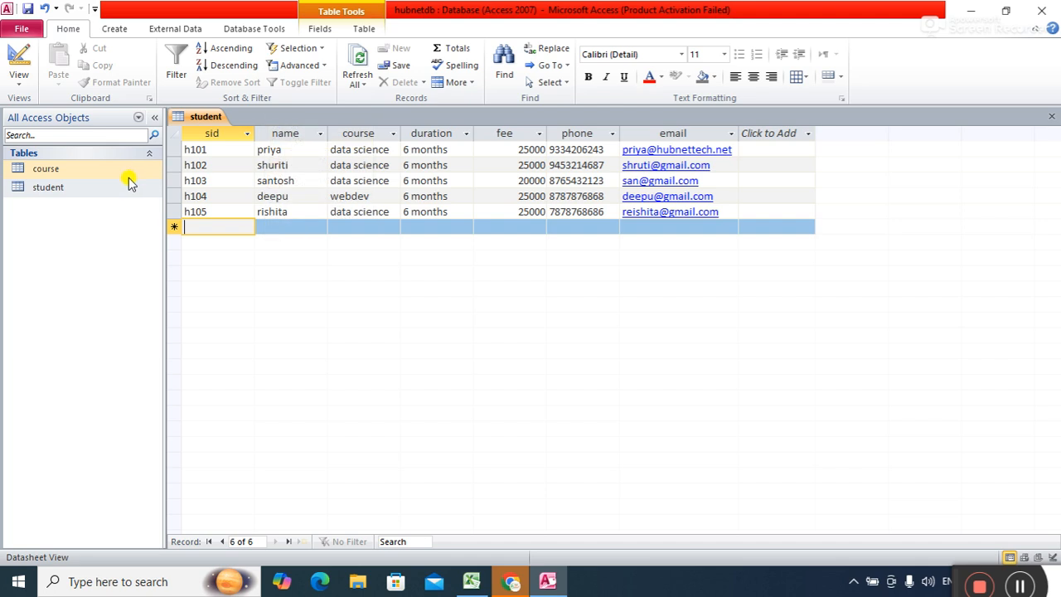
Open the course table and enter p101: python, 3 months, fee 10000.
double_click(83, 171)
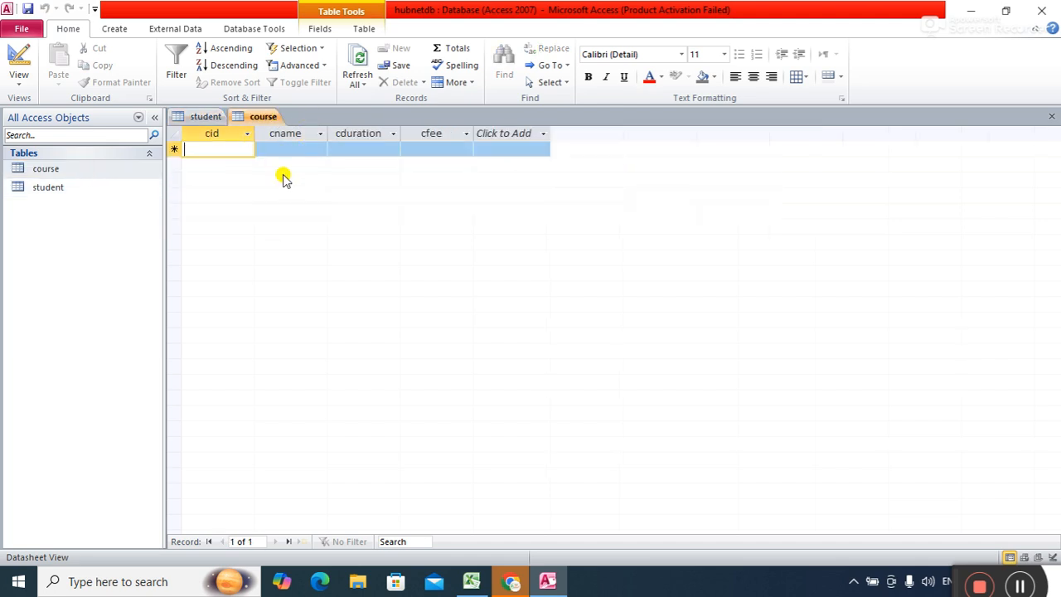
text(p101)
key(Tab)
text(python)
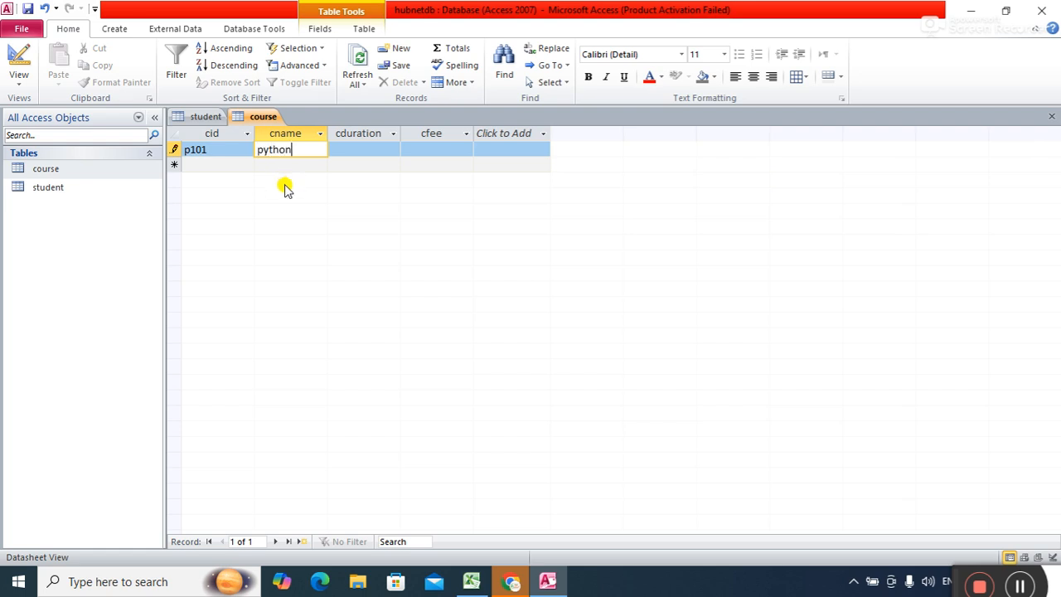
key(Tab)
text(3 n)
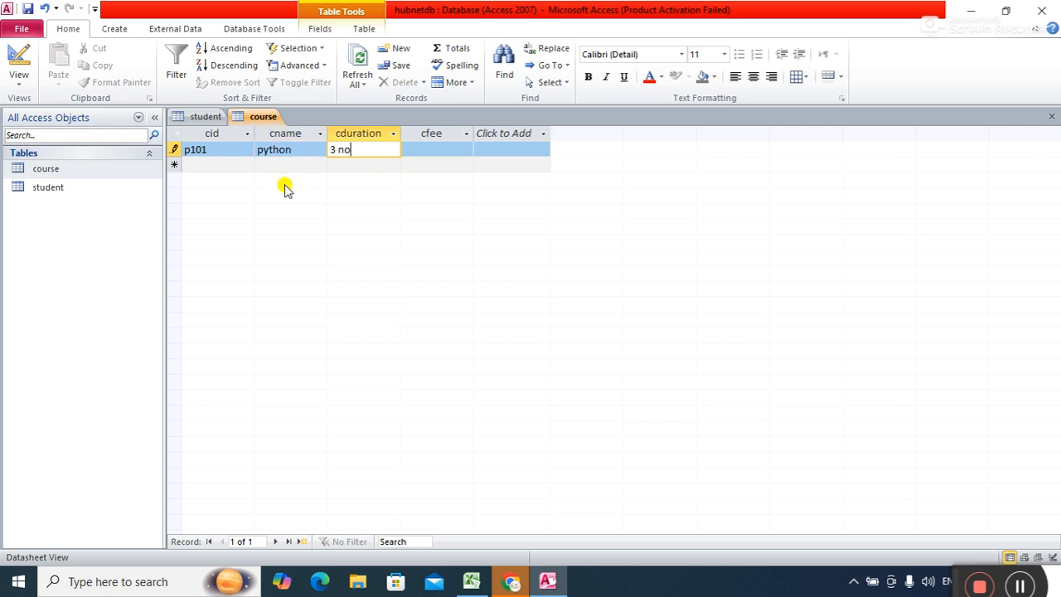
key(BackSpace)
text(mo)
key(BackSpace)
key(BackSpace)
text(months)
key(Tab)
text(10000)
key(Tab)
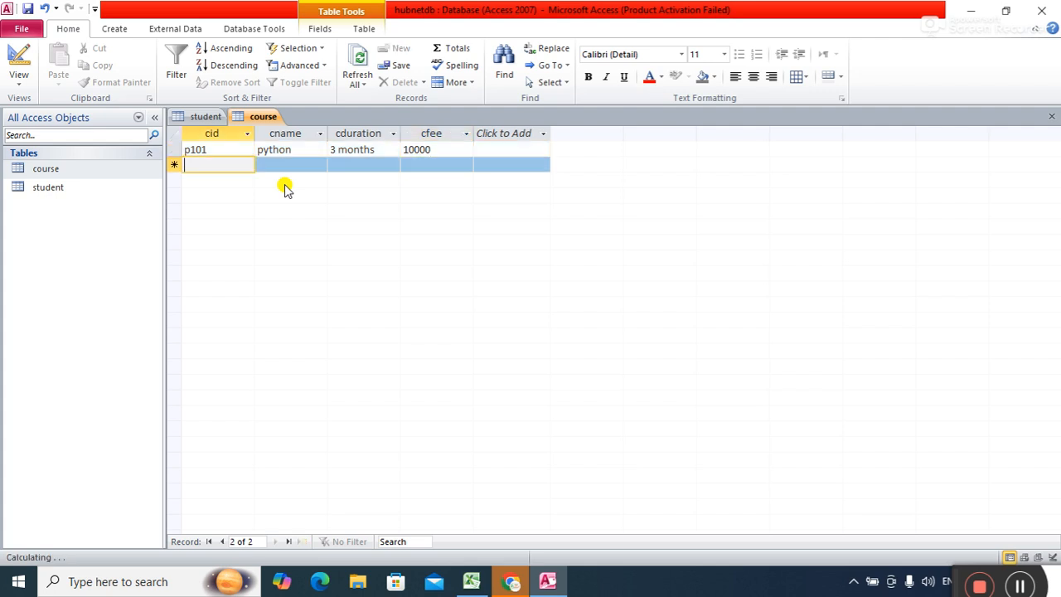
Add p102 java (3 months, 12000) and p103 php (2 months, 600).
text(p102)
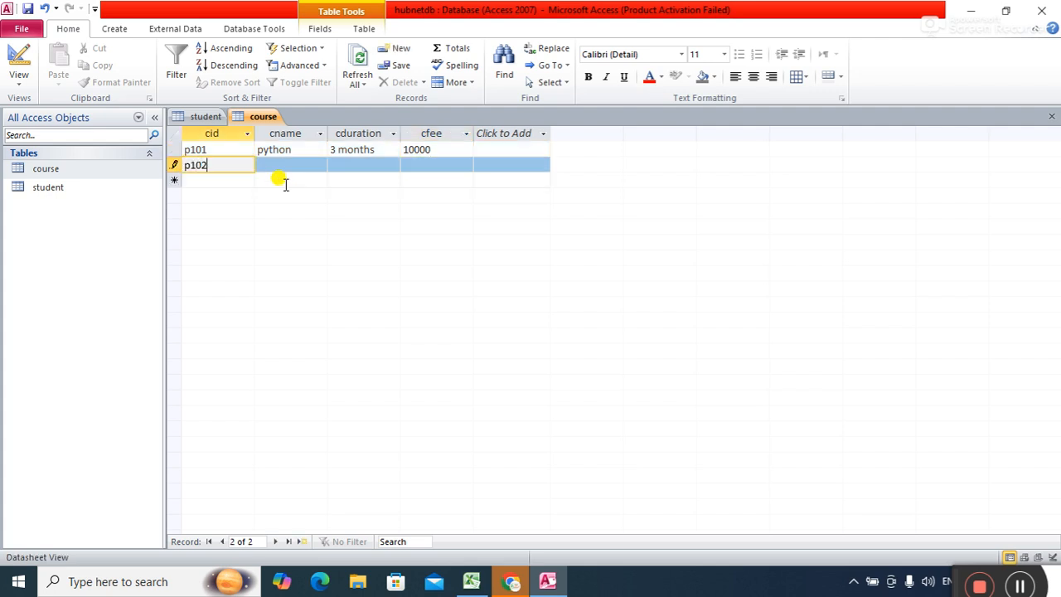
key(Tab)
text(java)
key(Tab)
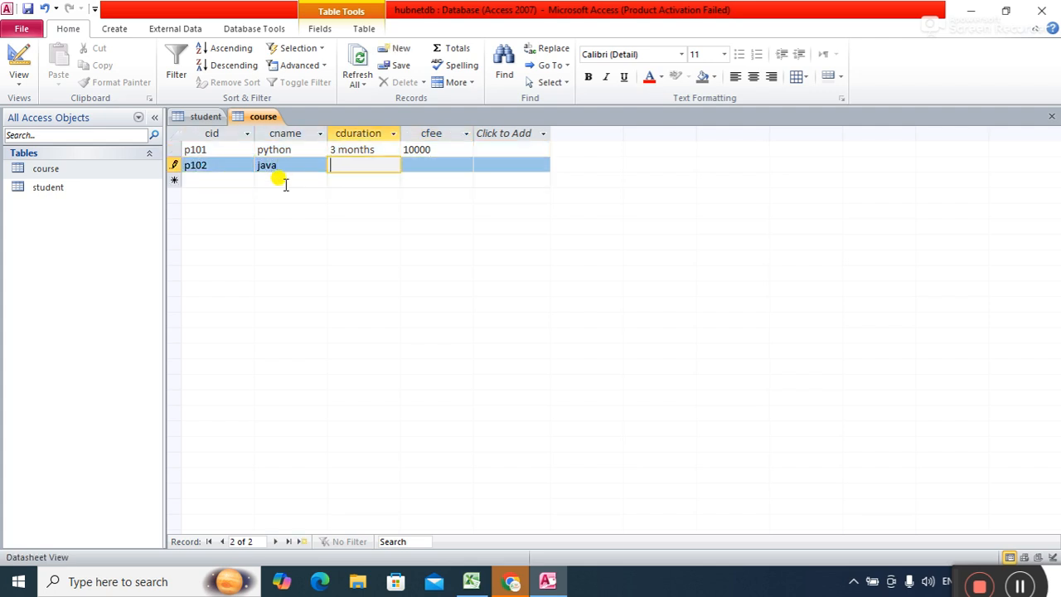
text(3 months)
key(Tab)
text(12000)
key(Tab)
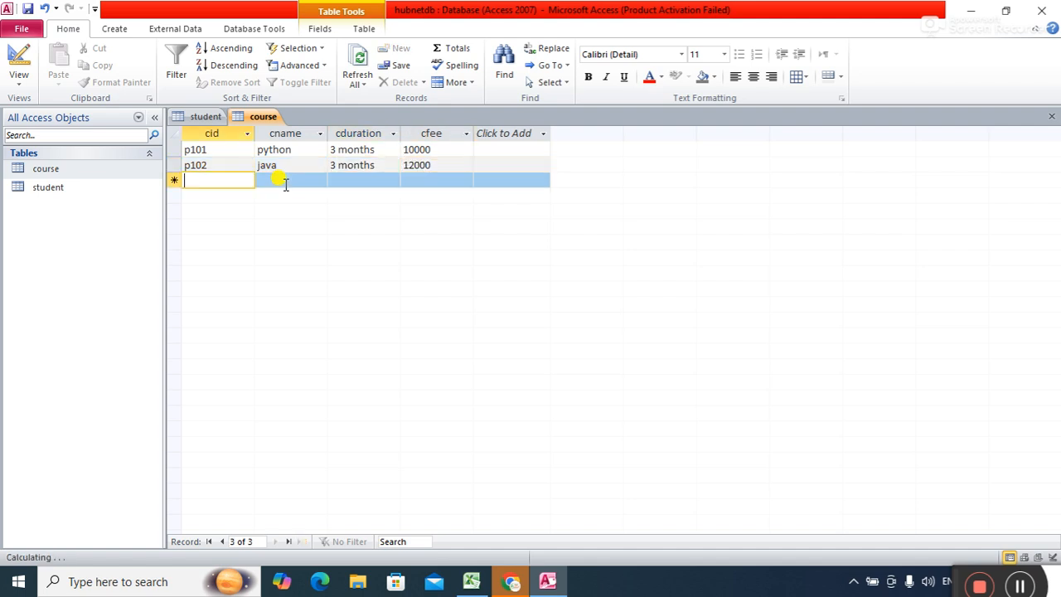
text(p103)
key(Tab)
text(php)
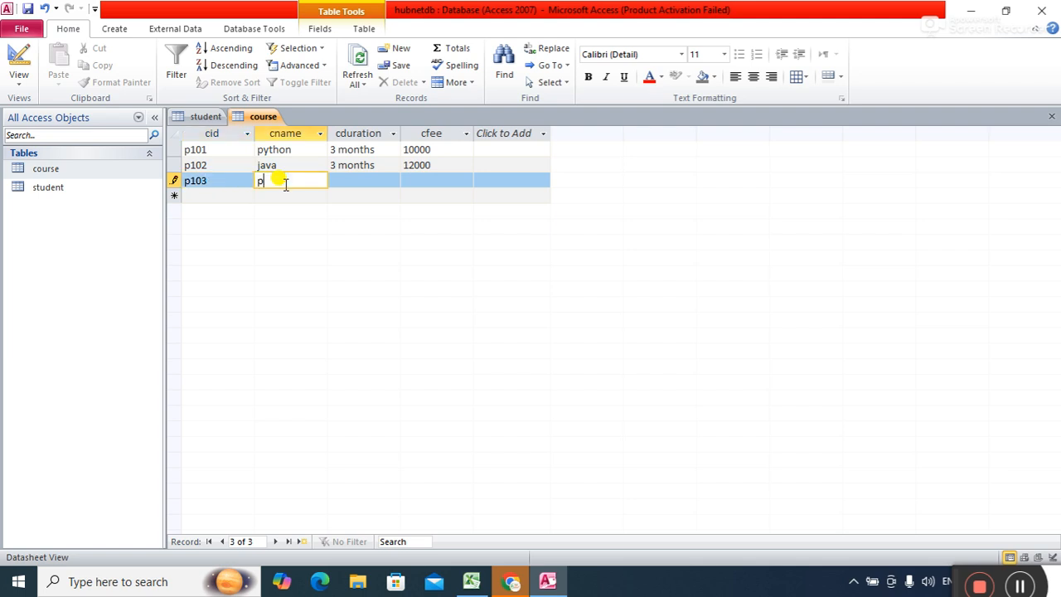
key(Tab)
text(2 months)
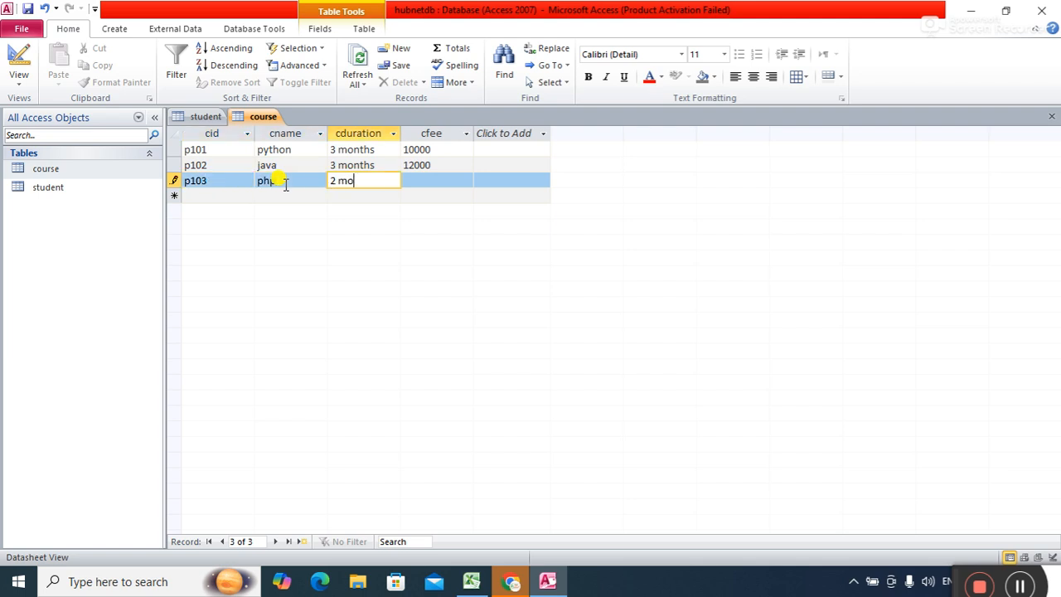
key(Tab)
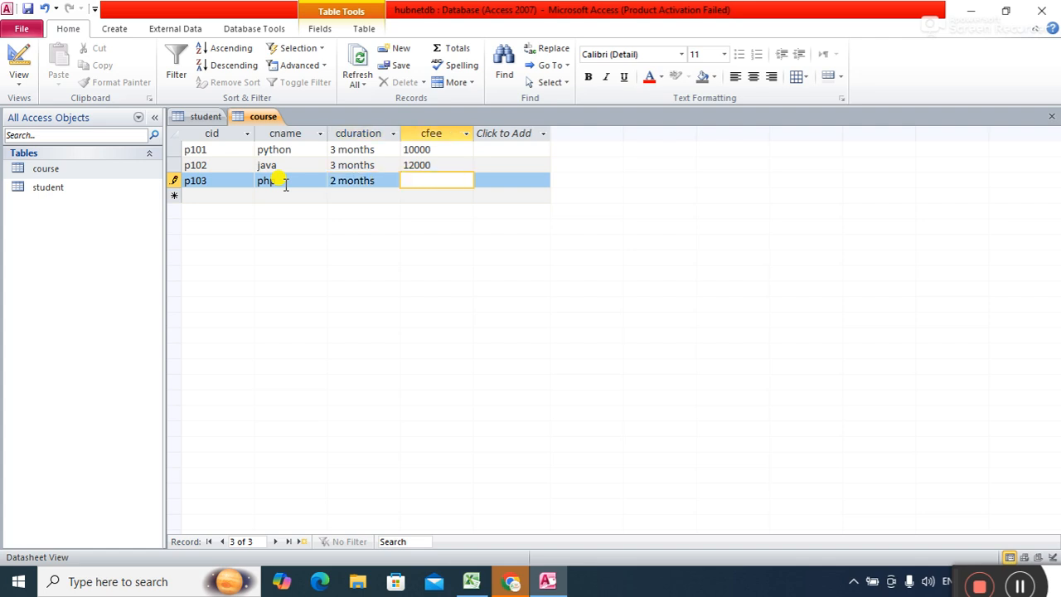
text(600)
key(Tab)
Add p104 java script with 2 months duration and fee 10000.
text(p10)
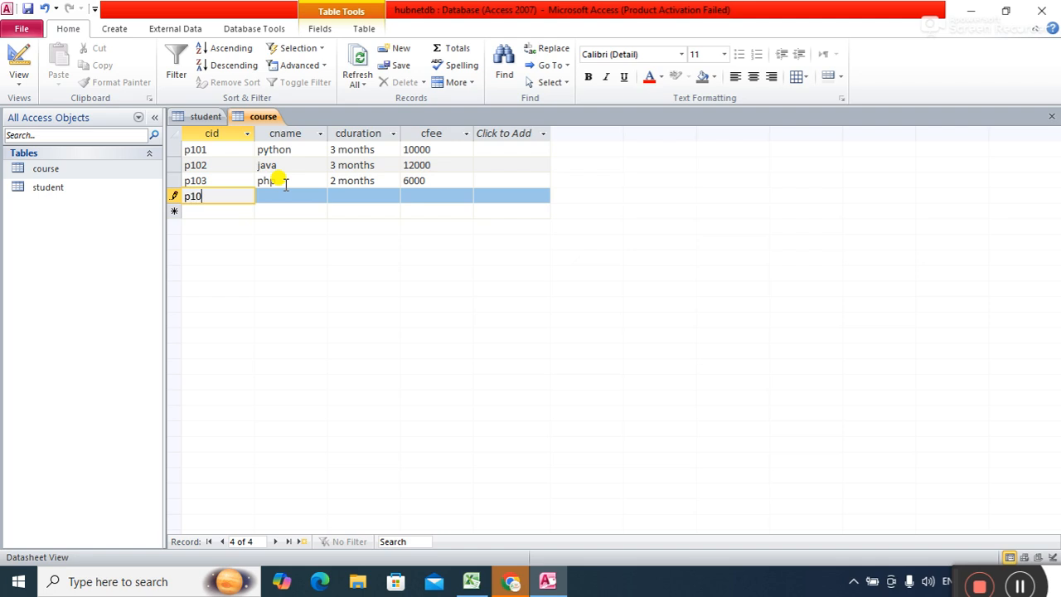
text(4)
key(Tab)
text(java script)
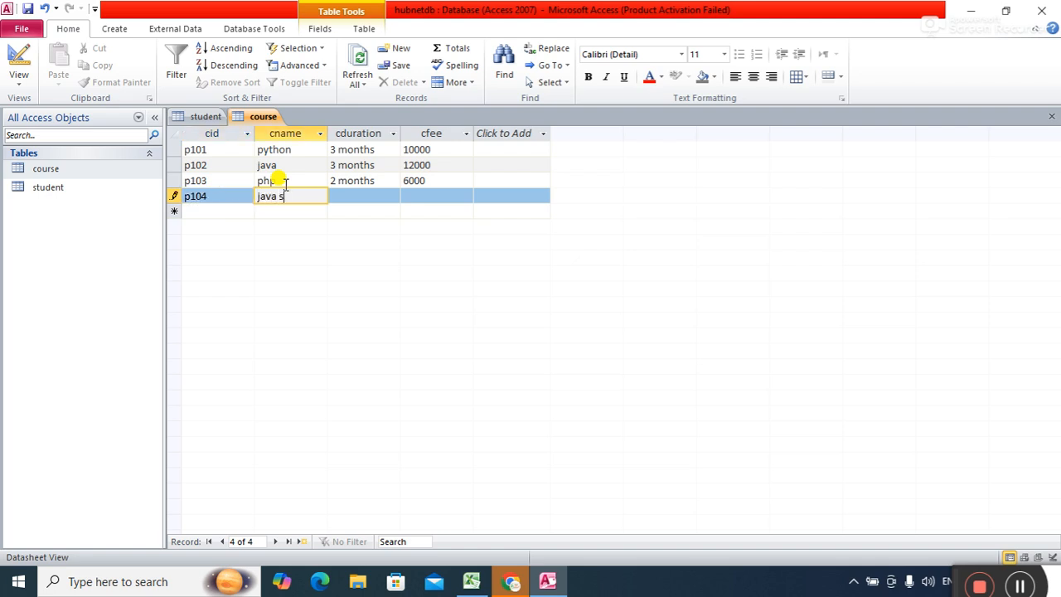
key(Tab)
text(2 months)
key(Tab)
text(10000)
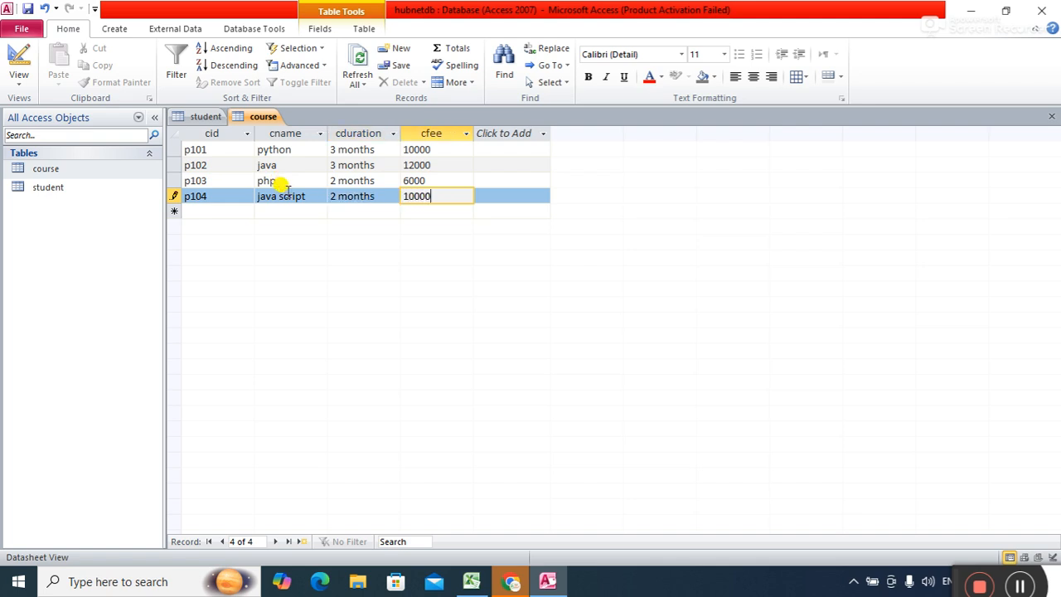
key(Tab)
Start a new row with course ID p105 and course name computer.
text(p104)
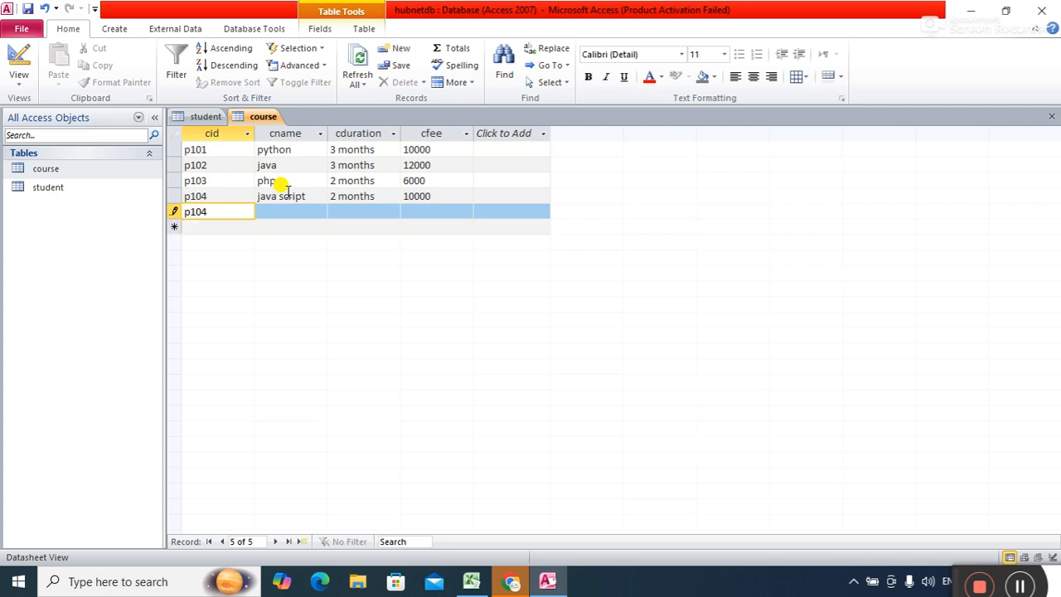
key(Tab)
text(c)
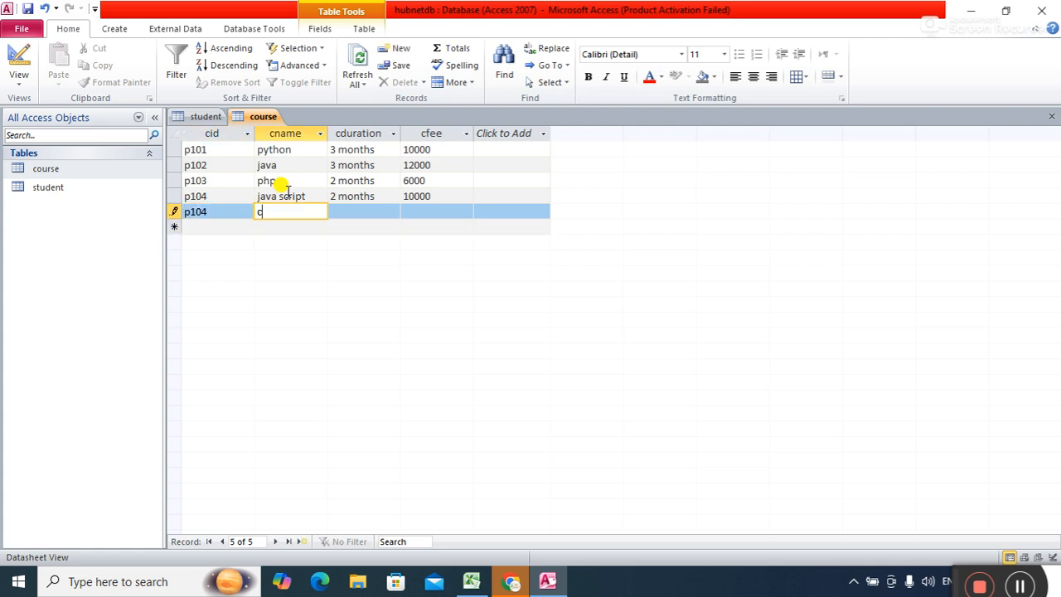
text(omputer)
key(shift+Tab)
text(p105)
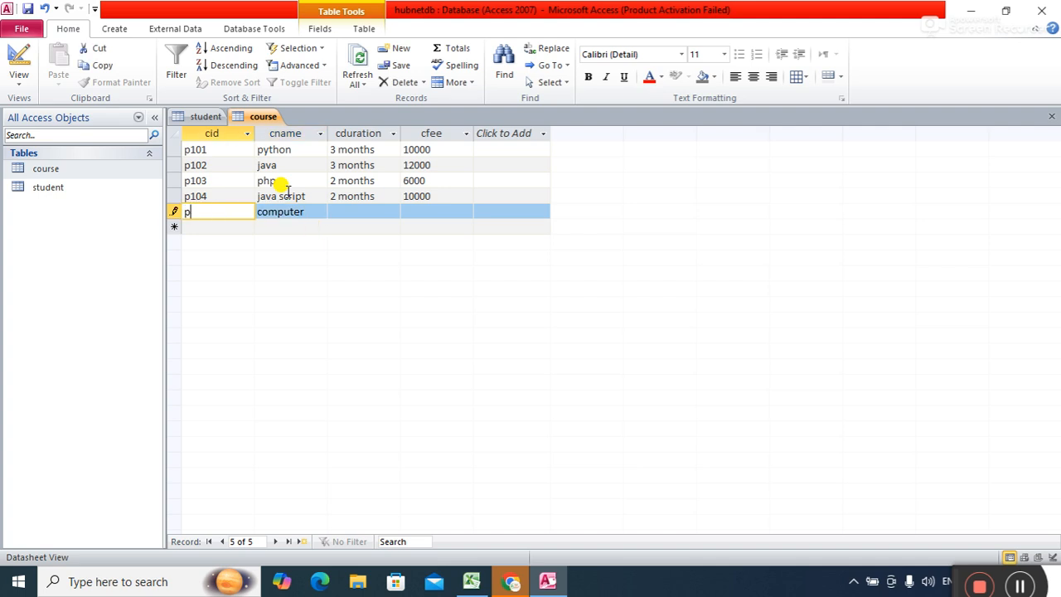
key(Tab)
text(computer++)
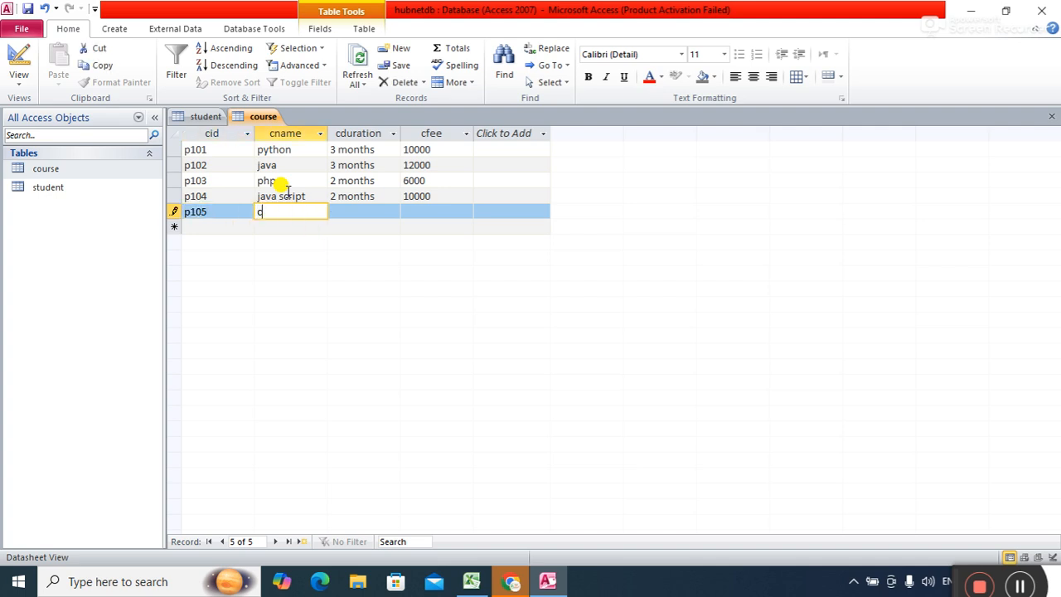
key(BackSpace)
key(BackSpace)
key(BackSpace)
key(BackSpace)
key(BackSpace)
key(BackSpace)
key(BackSpace)
key(BackSpace)
key(BackSpace)
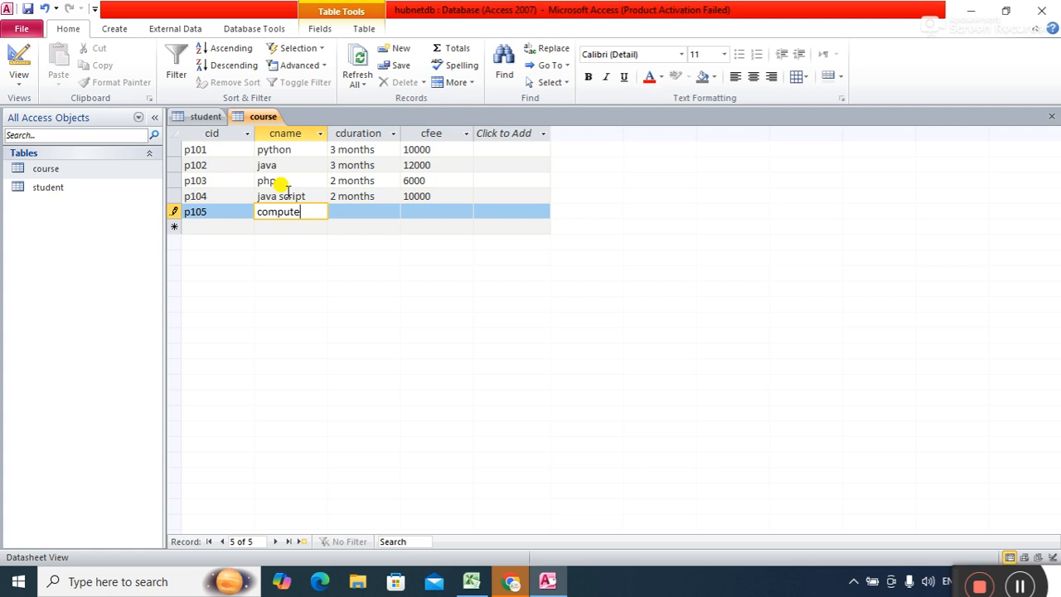
key(ctrl+z)
key(BackSpace)
key(BackSpace)
key(BackSpace)
key(BackSpace)
key(BackSpace)
key(BackSpace)
key(BackSpace)
key(BackSpace)
key(BackSpace)
key(BackSpace)
text(computer)
key(Tab)
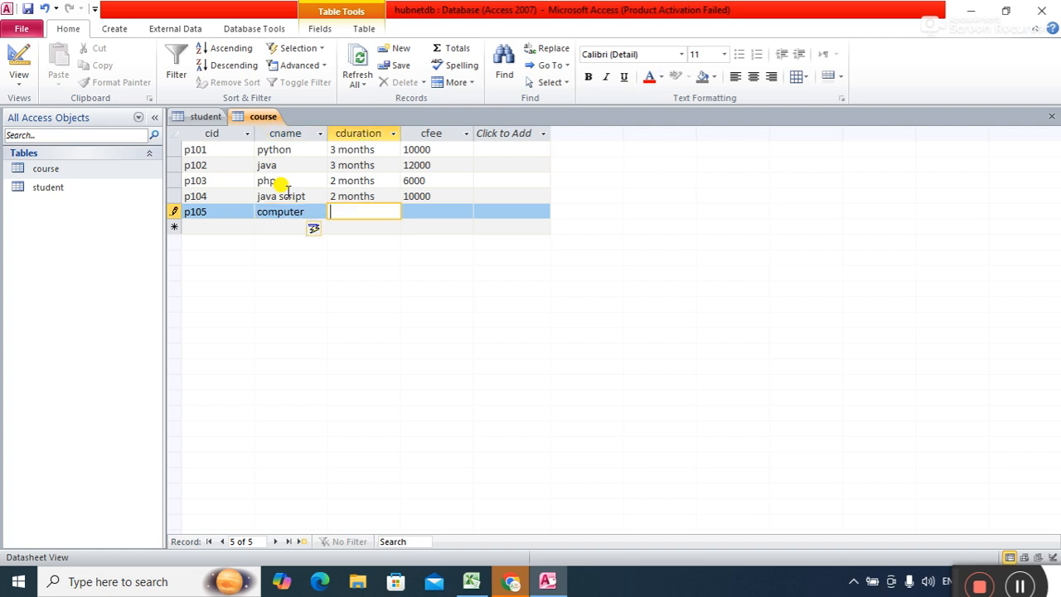
Open the AutoCorrect Options from Access Options' Proofing page.
click(22, 29)
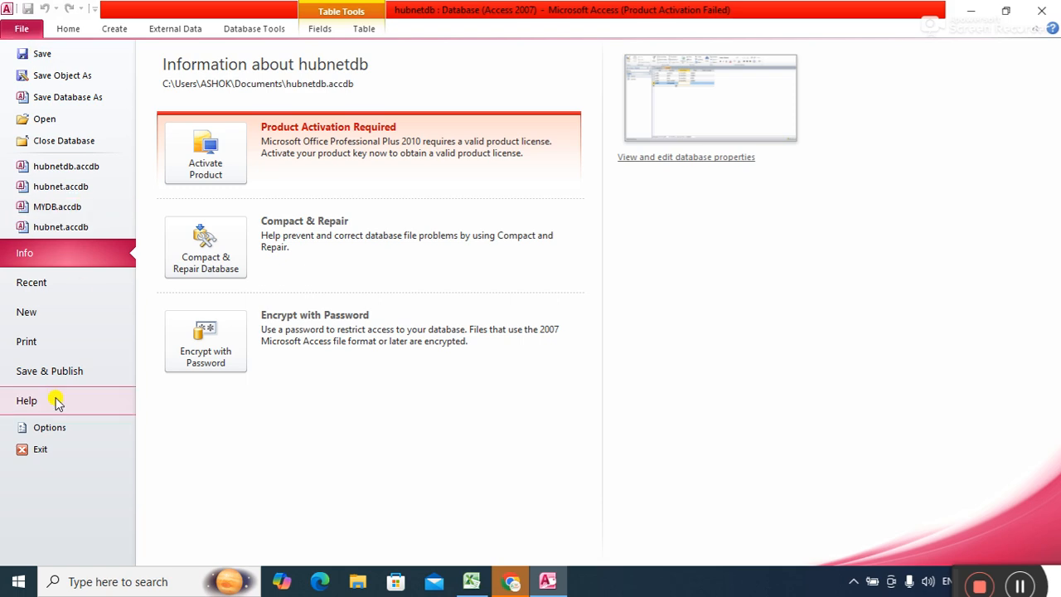
click(47, 427)
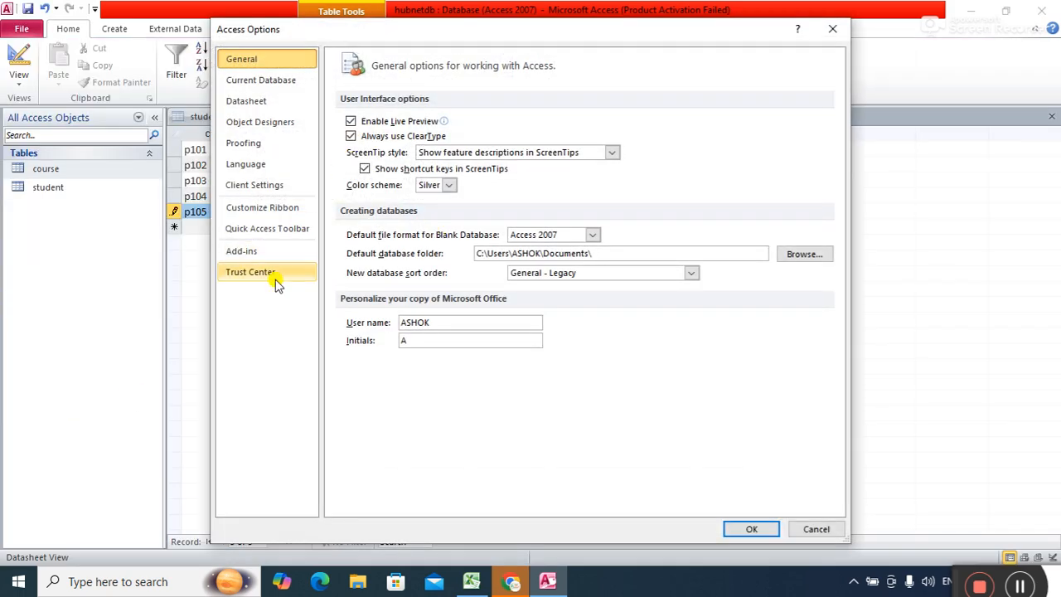
click(245, 143)
click(611, 124)
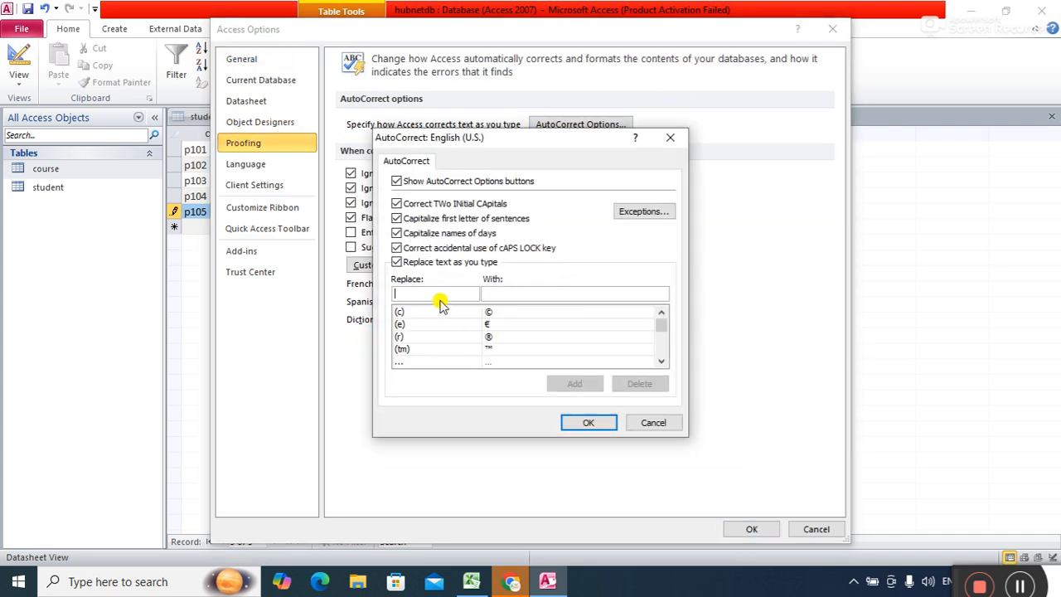
Delete the c → computer AutoCorrect entry, clear both boxes, and close the dialog.
click(432, 292)
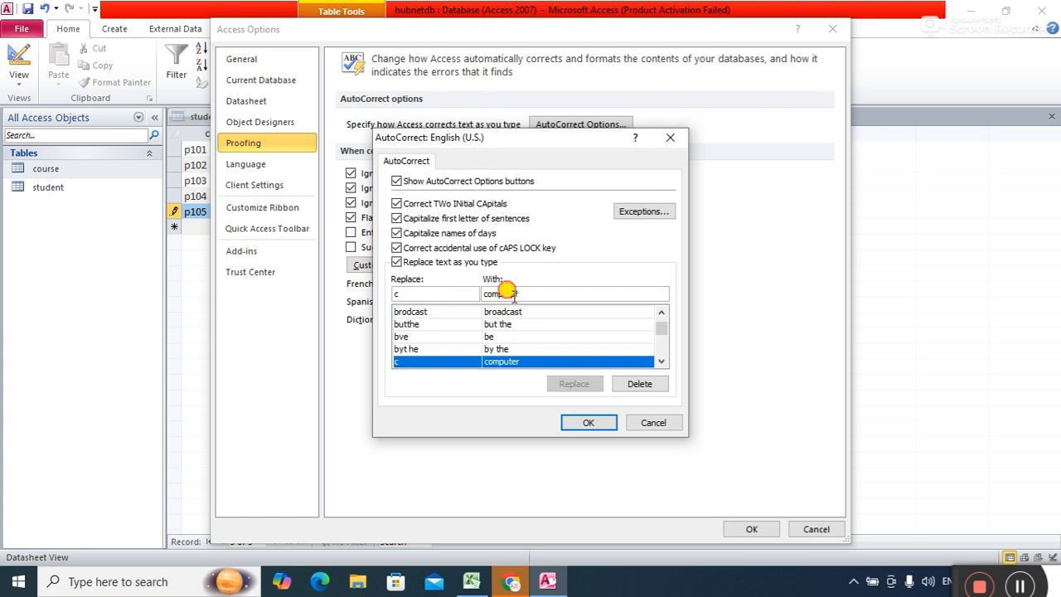
click(639, 383)
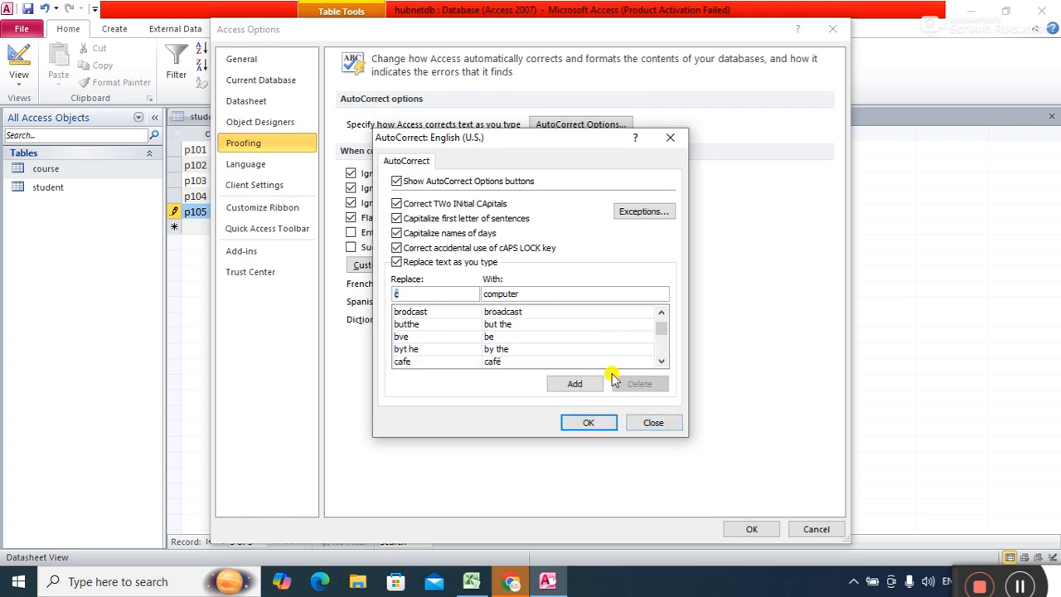
click(521, 293)
key(Tab)
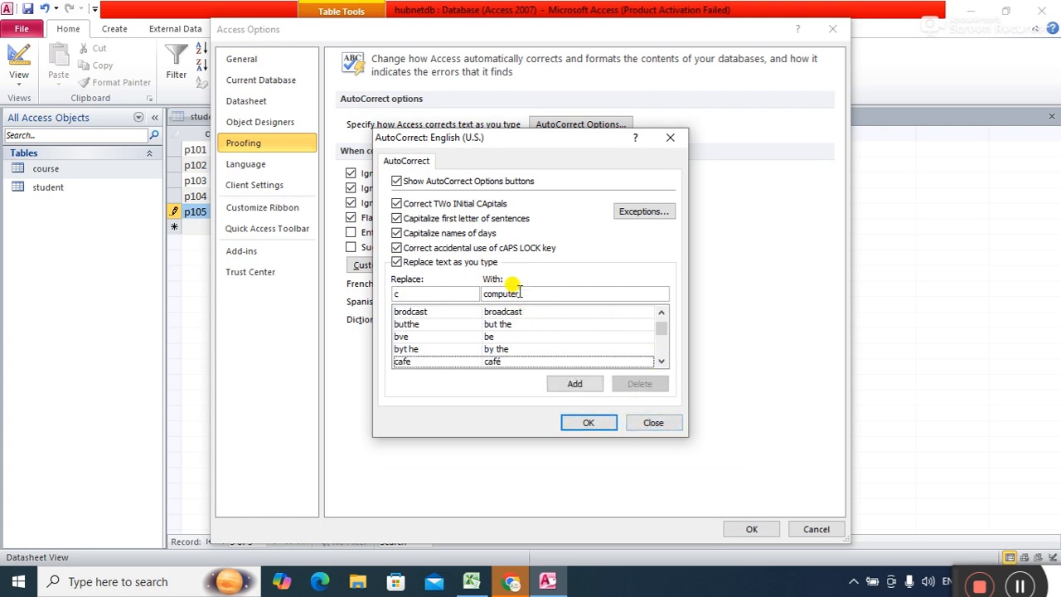
click(454, 290)
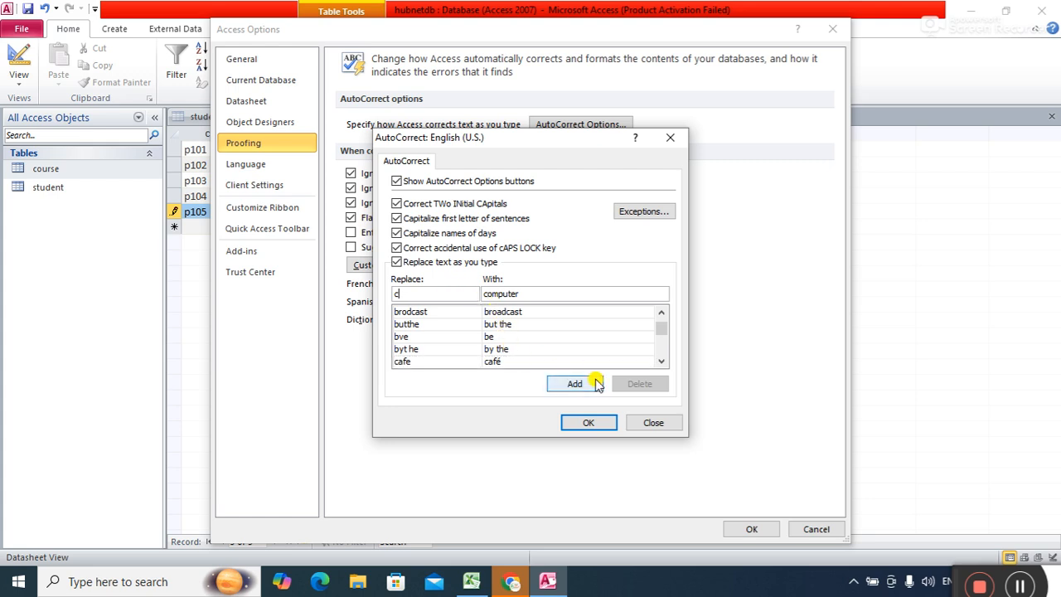
click(518, 292)
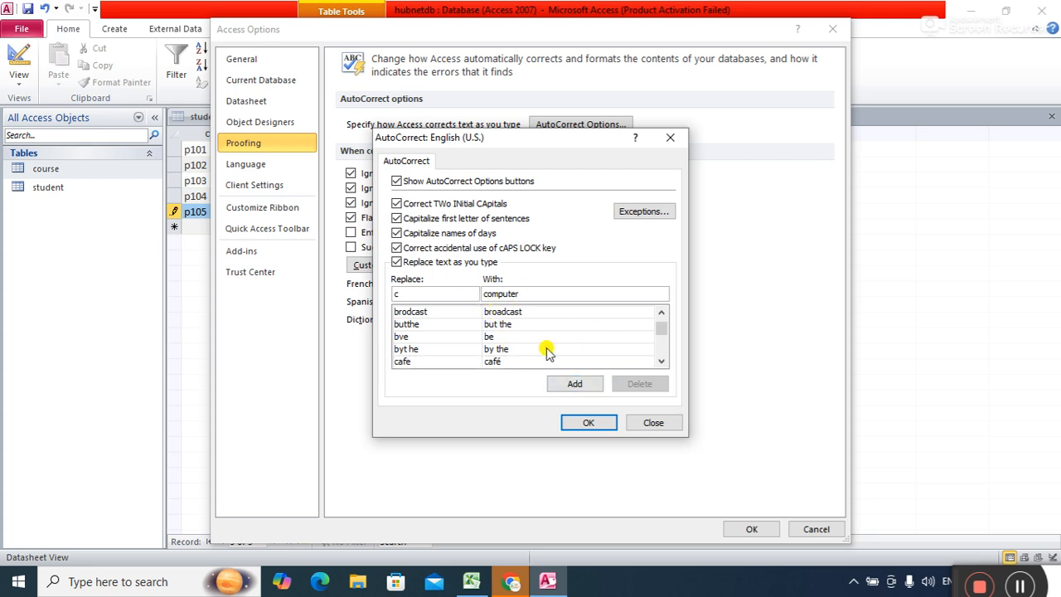
key(BackSpace)
key(BackSpace)
key(BackSpace)
key(BackSpace)
key(BackSpace)
key(BackSpace)
click(452, 288)
key(BackSpace)
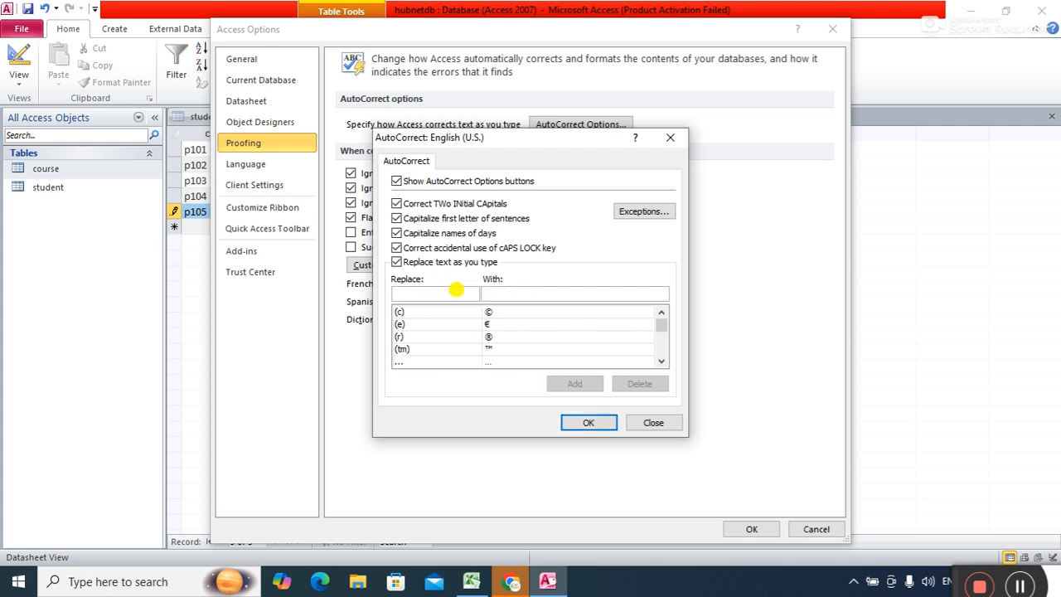
click(583, 422)
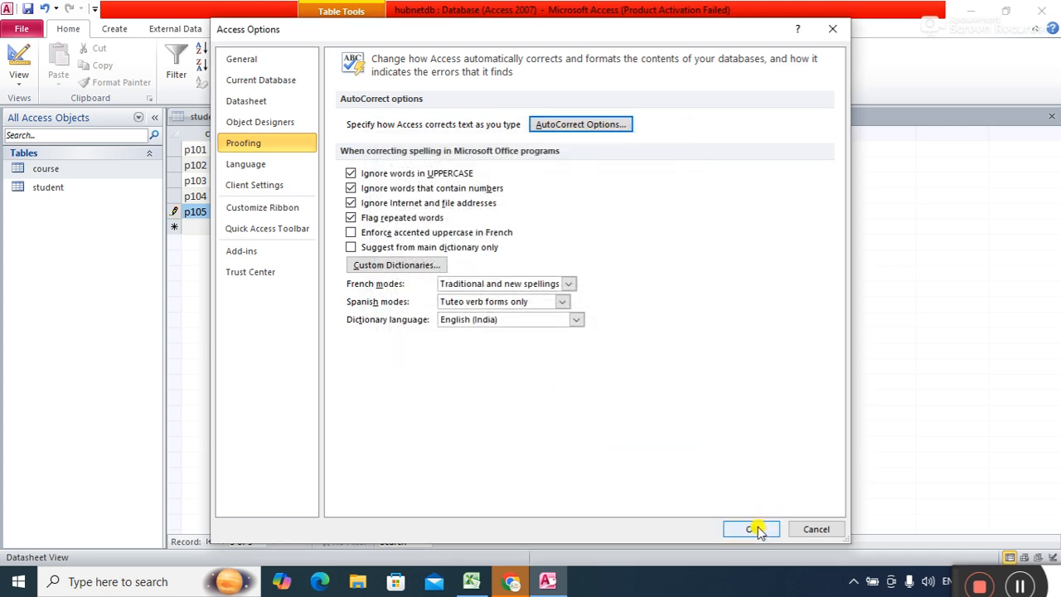
Close Access Options and complete p105 as c++, 2 months, fee 6000.
click(751, 529)
text(c)
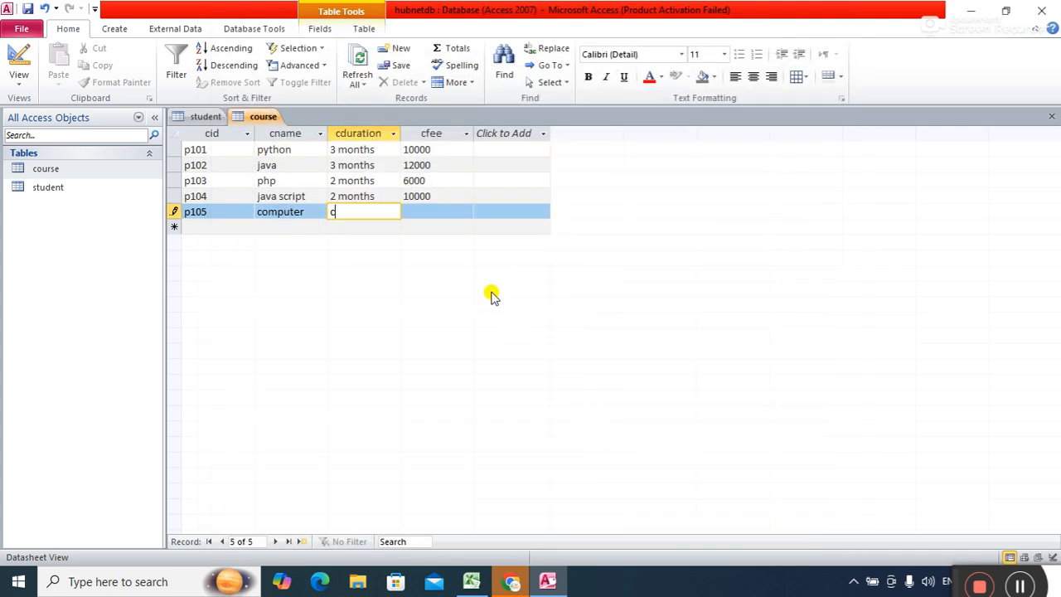
text(++)
key(Tab)
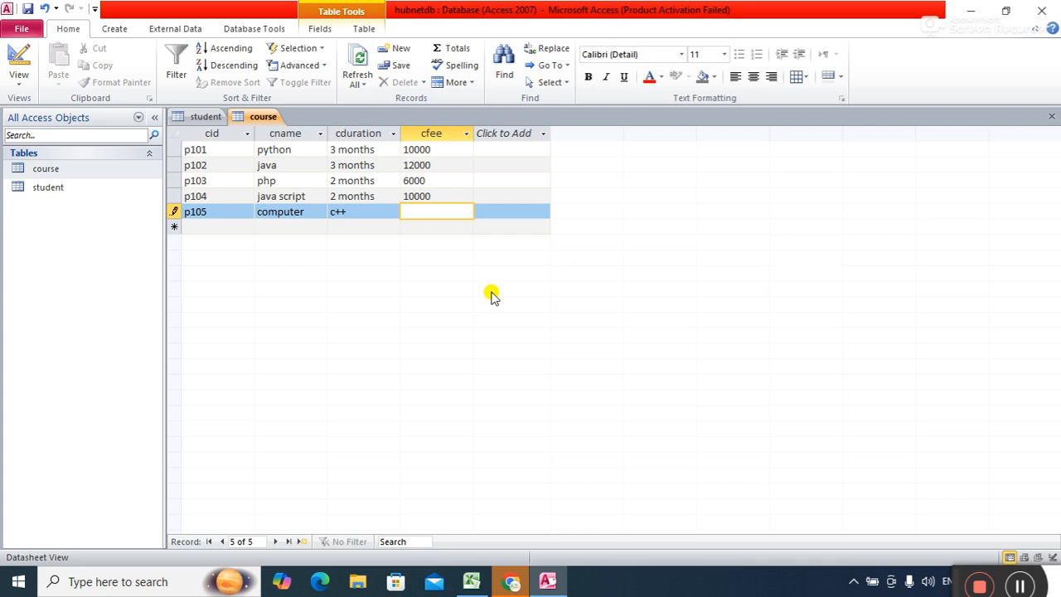
key(shift+Tab)
key(shift+Tab)
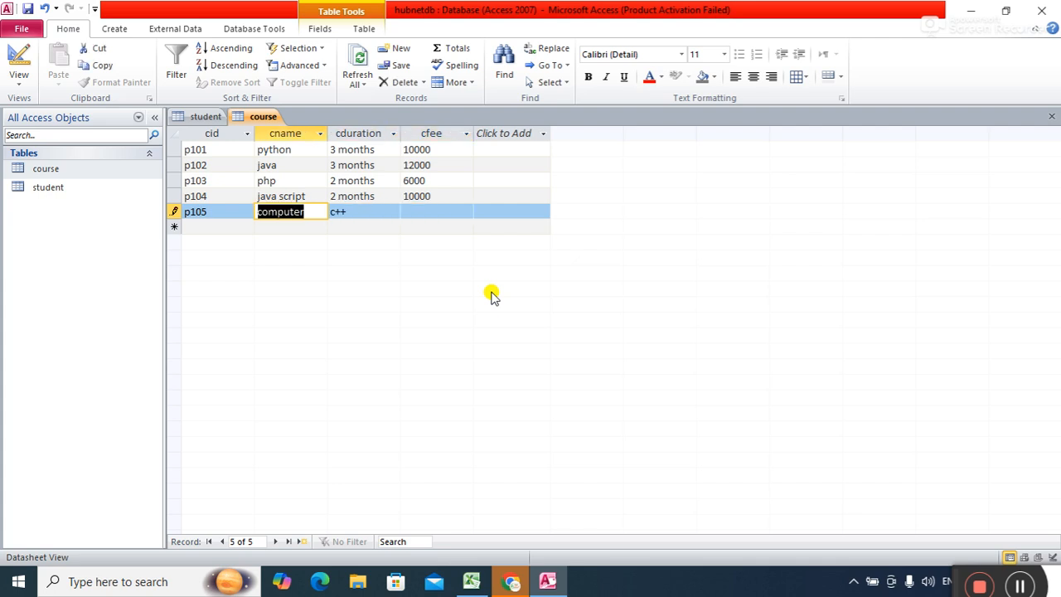
text(c++)
key(Tab)
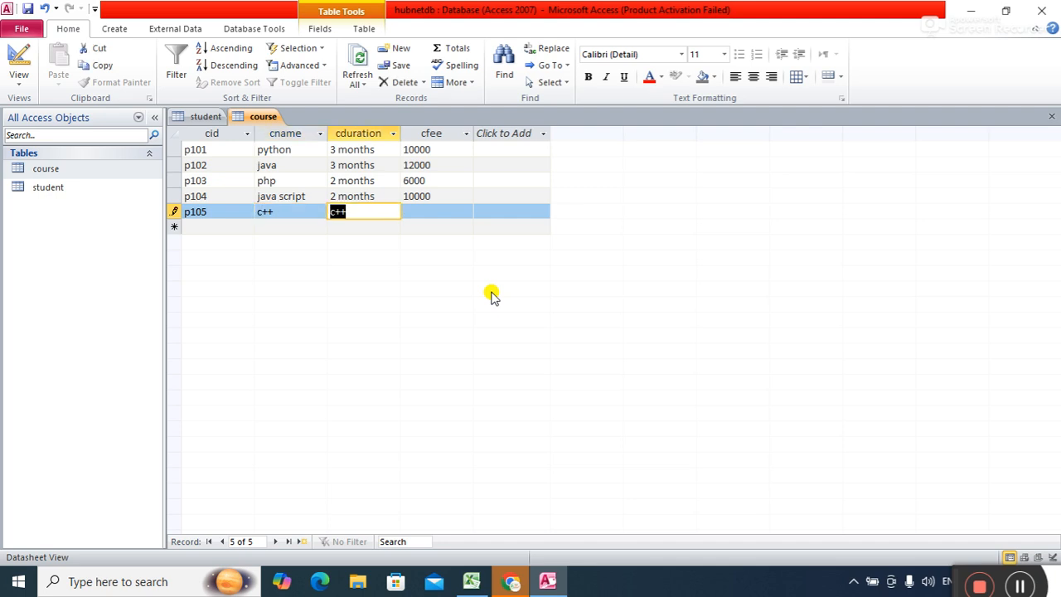
text(2 months)
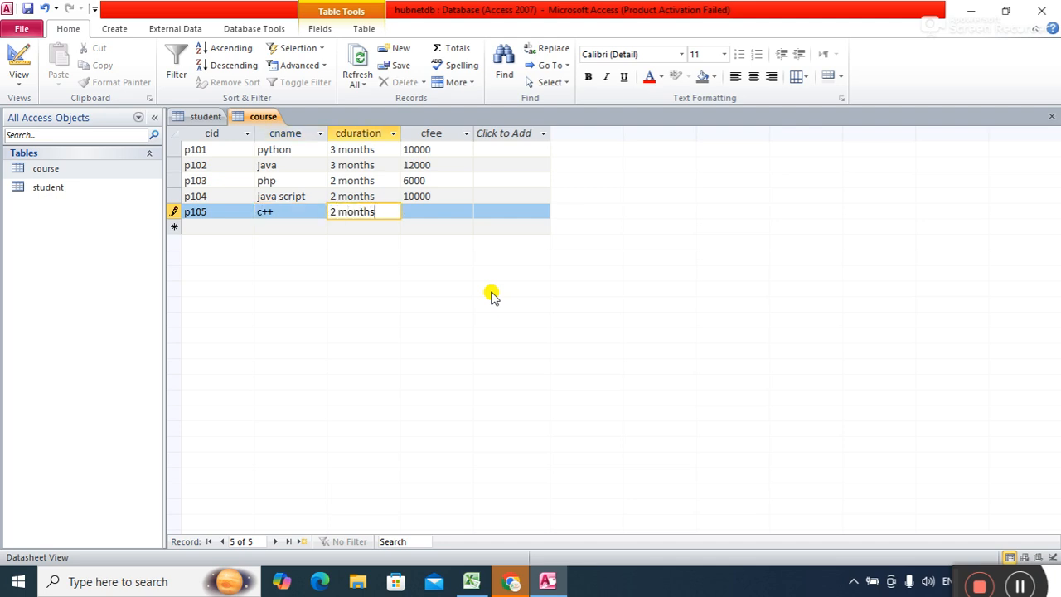
key(Tab)
text(6000)
key(Tab)
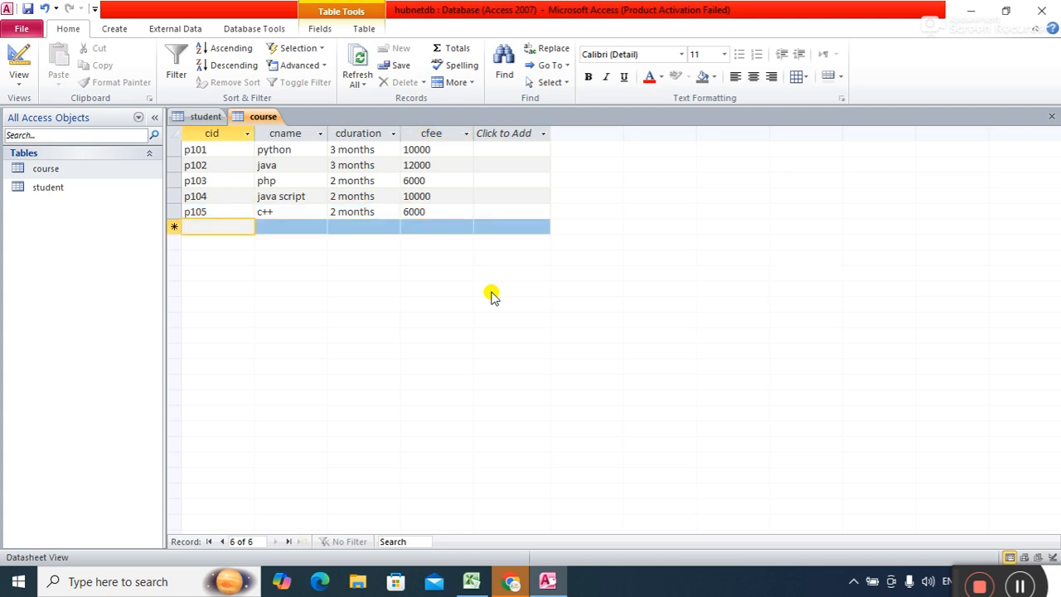
Add course n101 ccna with a 3 months duration.
text(n101)
key(Tab)
text(ccna)
key(Tab)
text(3 months)
key(Tab)
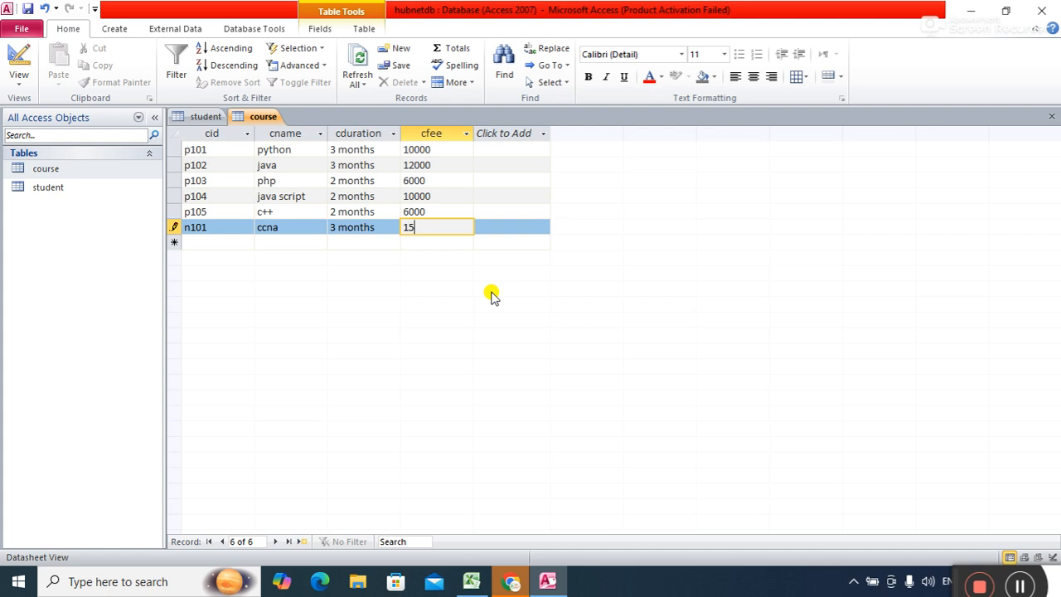
key(Tab)
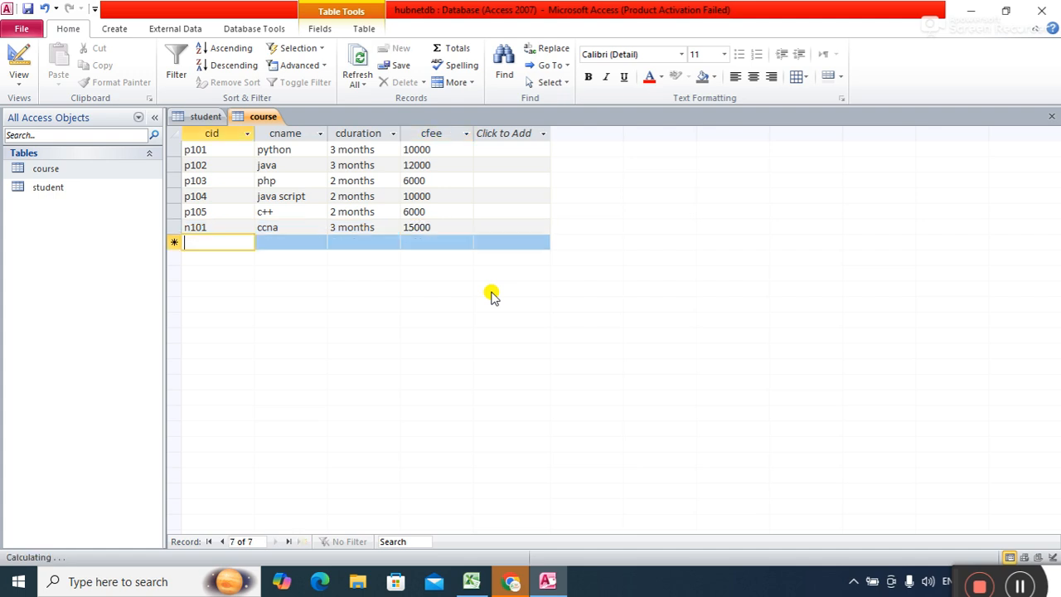
Add s101 rhce (3 months, fee 15000) and save the course table.
text(s101)
key(Tab)
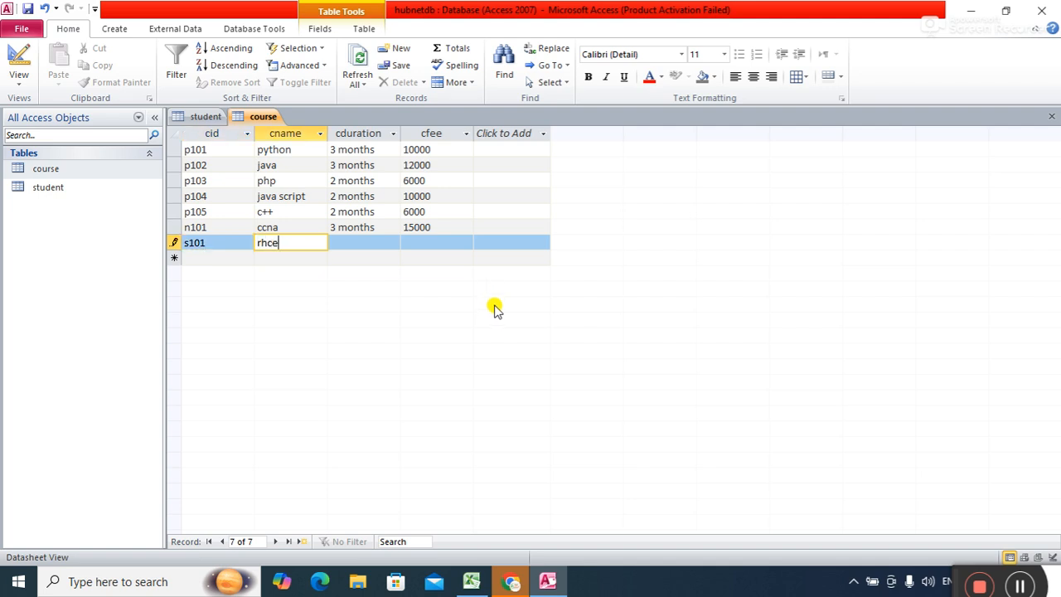
text(rhce)
key(Tab)
text(3 months)
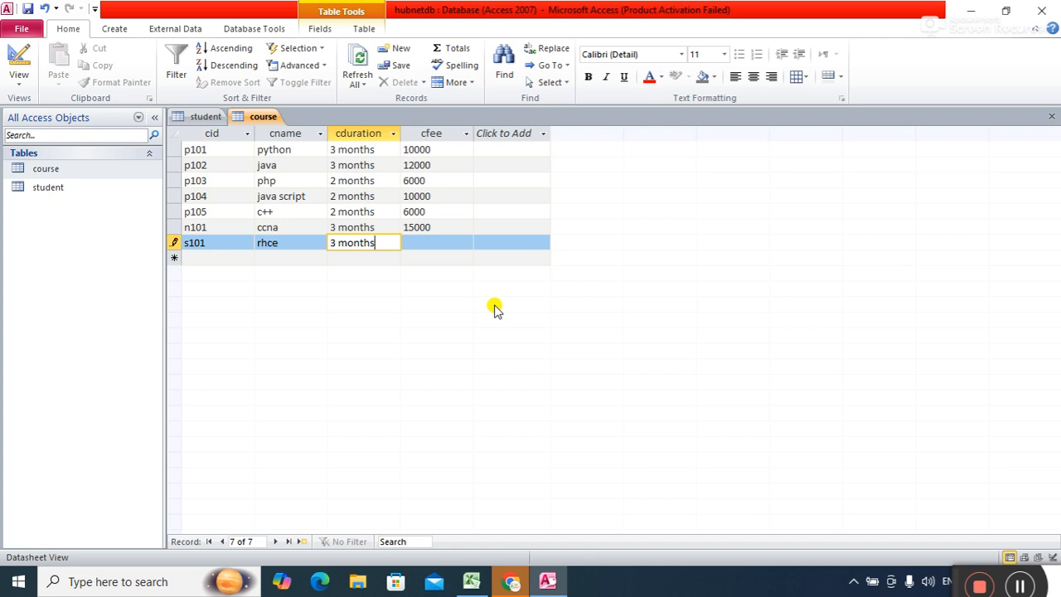
key(Tab)
text(15000)
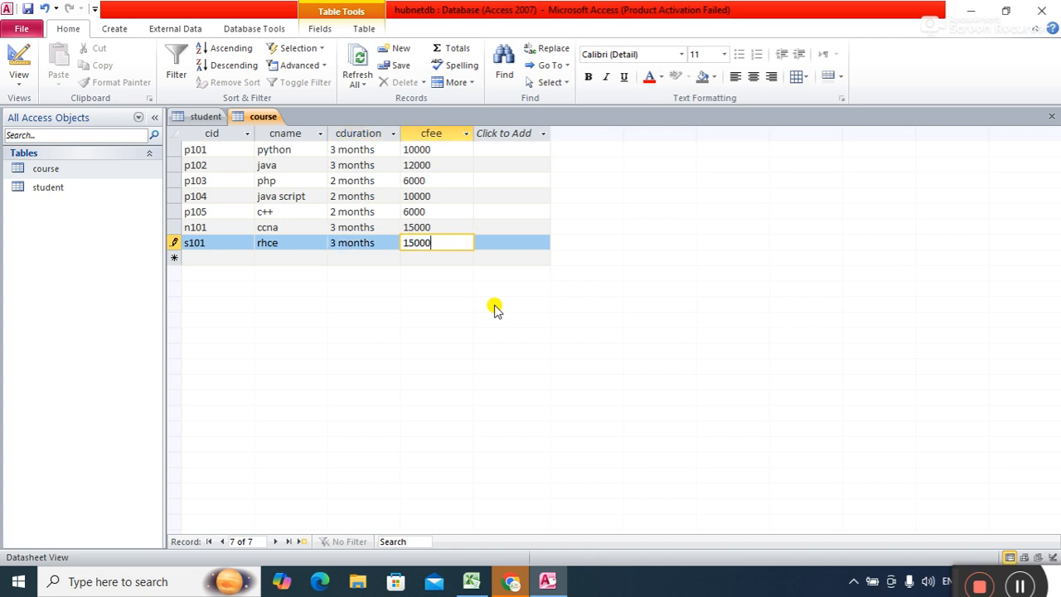
right_click(264, 118)
click(286, 128)
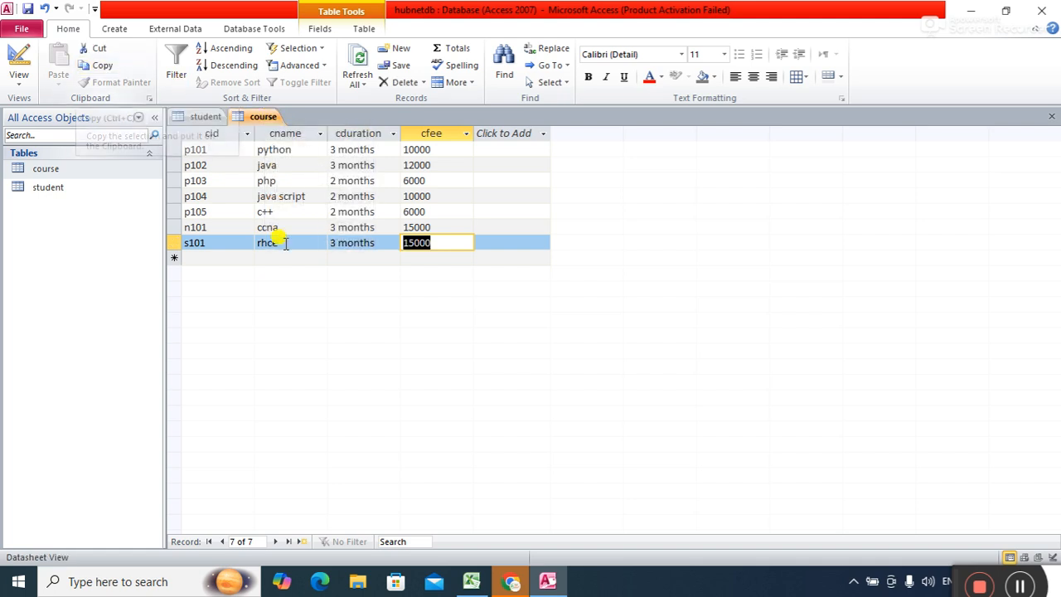
Enter d101 with 6 months duration and fee 25000, then save the table.
key(Tab)
text(d1)
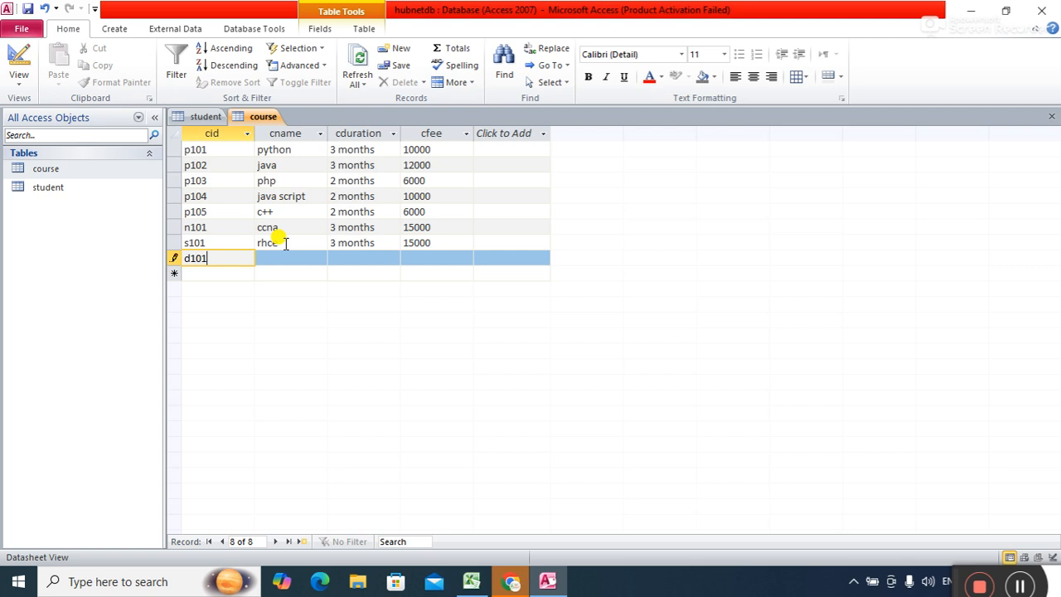
key(Tab)
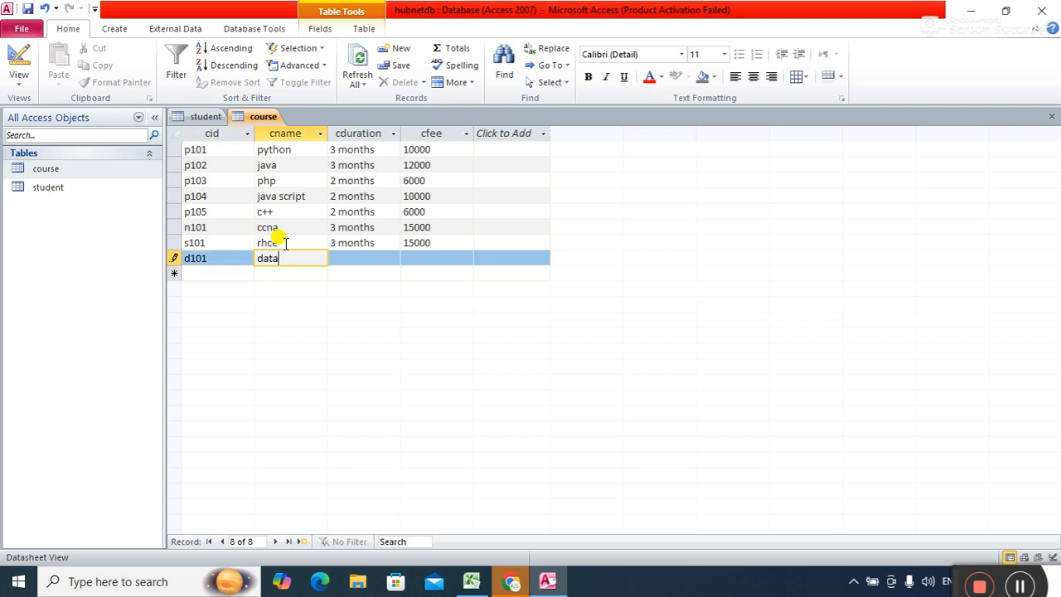
key(Tab)
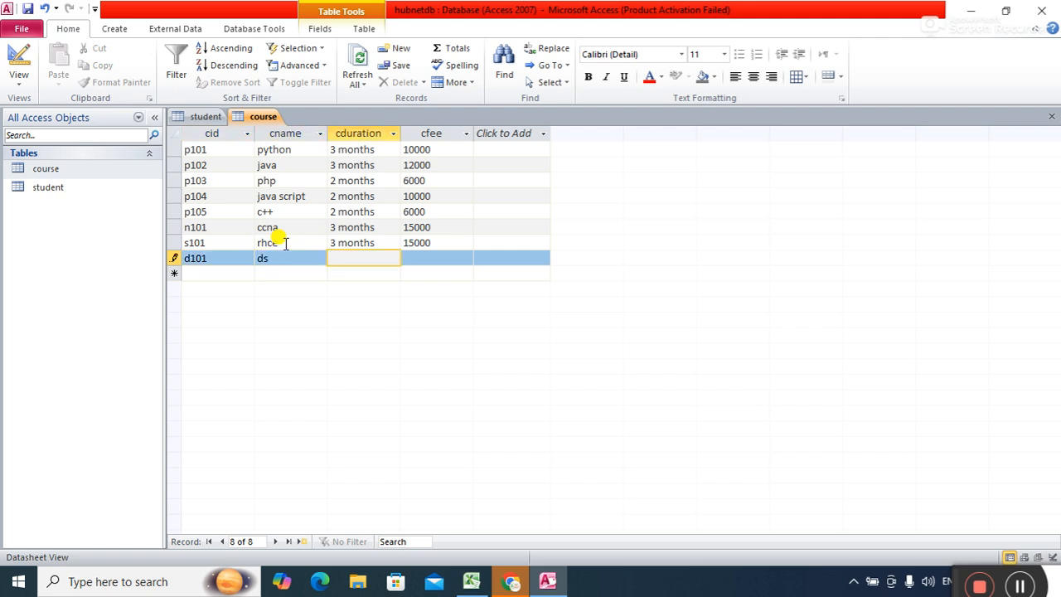
text(6 months)
key(Tab)
text(25000)
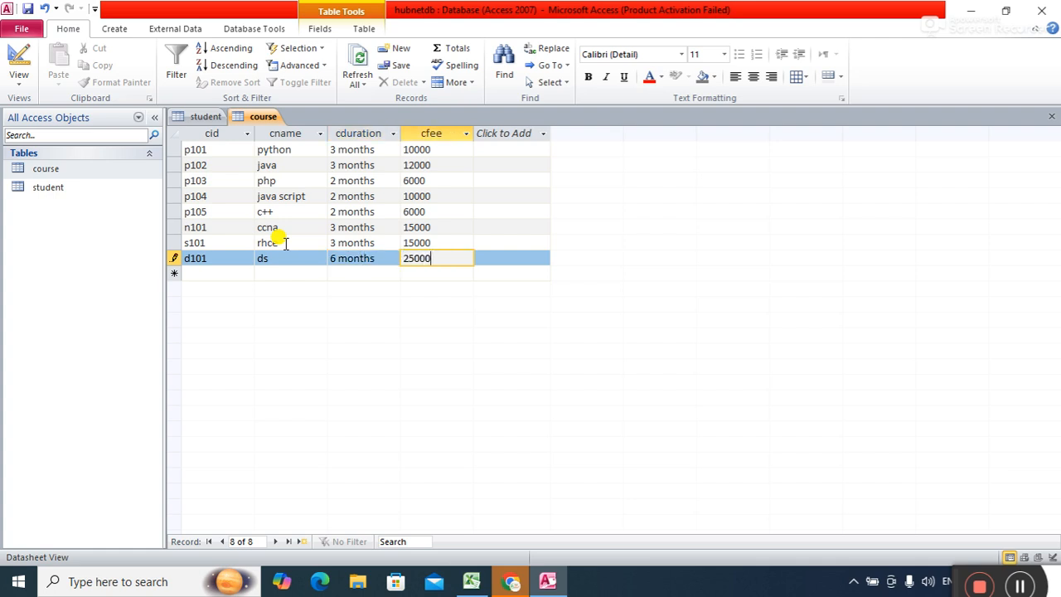
right_click(263, 121)
click(296, 130)
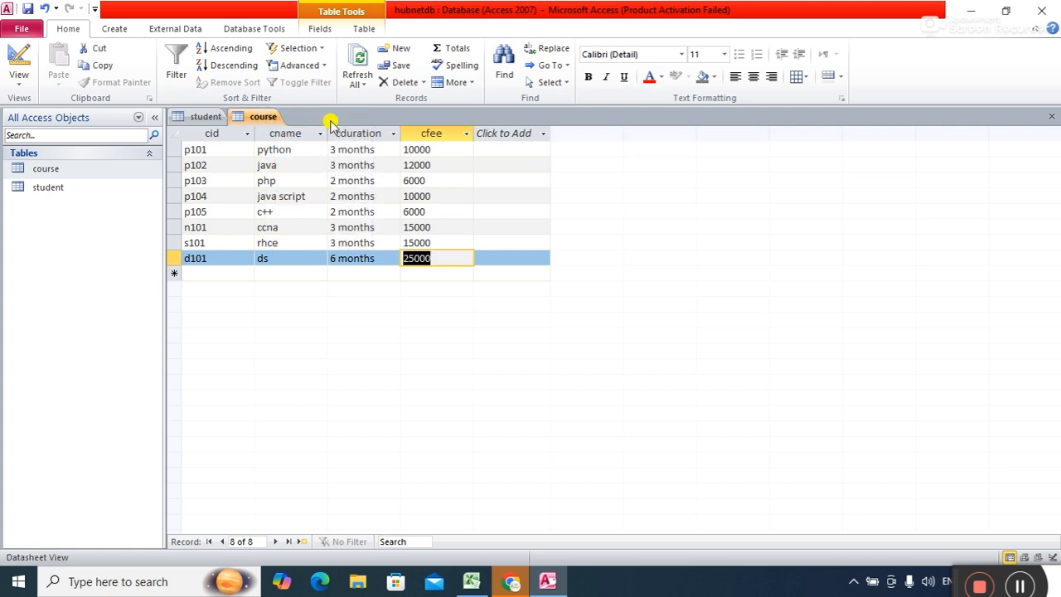
Close Access, switch to Excel's Book1, and rename Sheet1 to 'text'.
click(1051, 11)
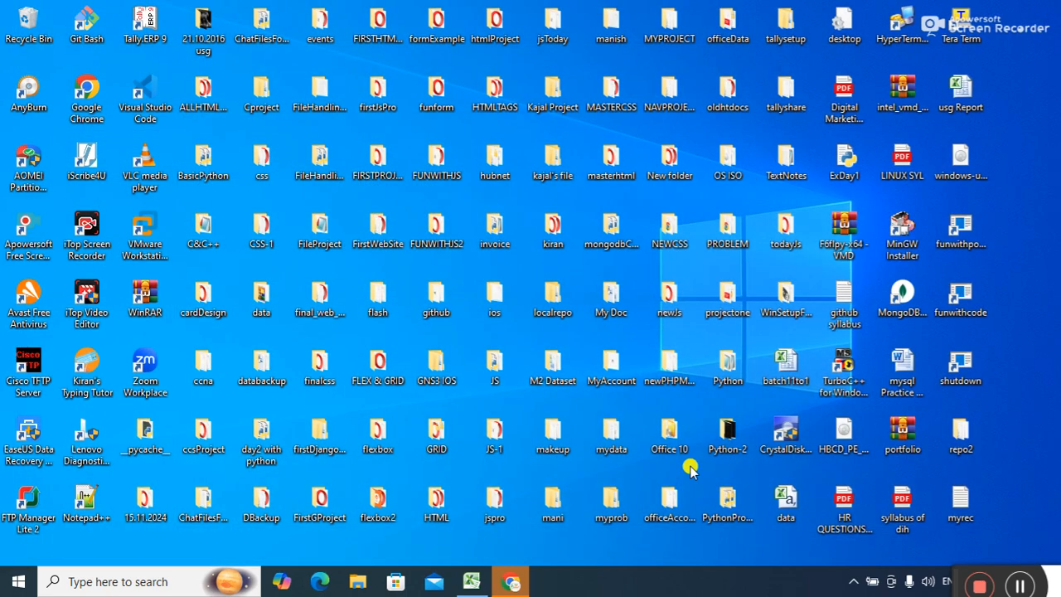
click(471, 583)
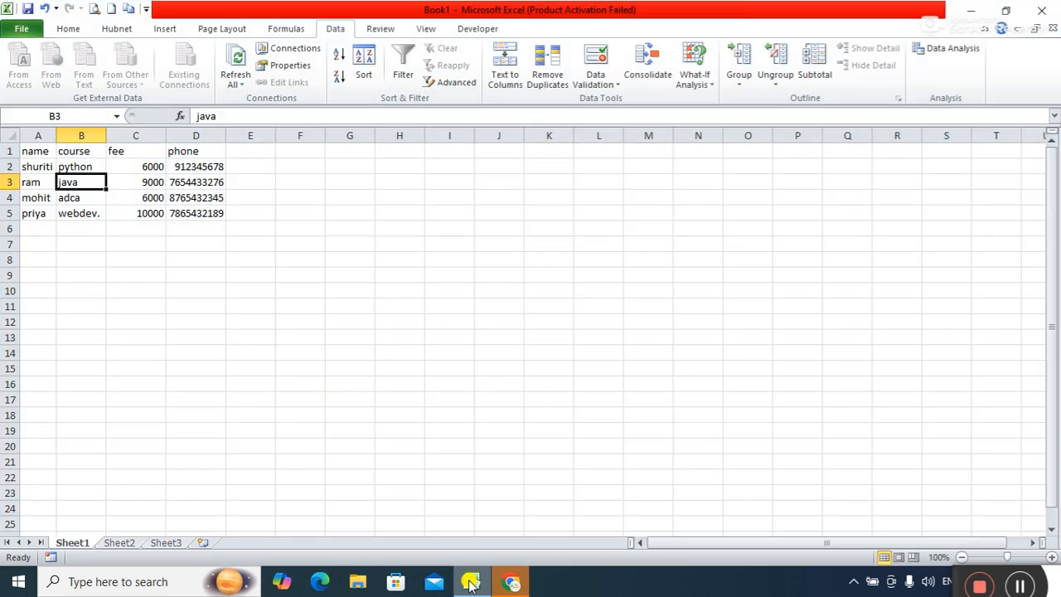
click(117, 545)
click(95, 545)
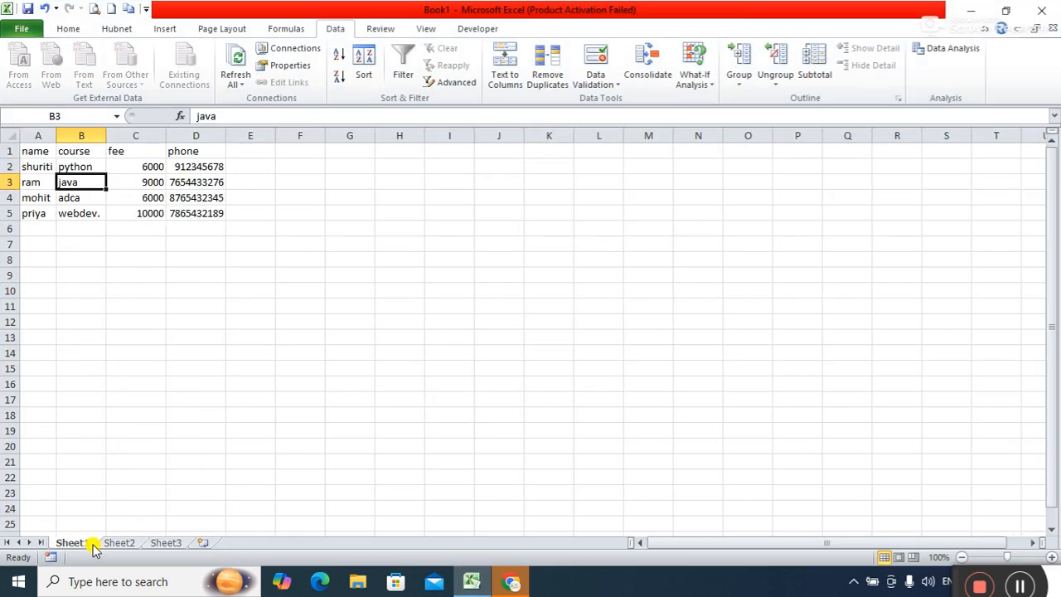
right_click(72, 543)
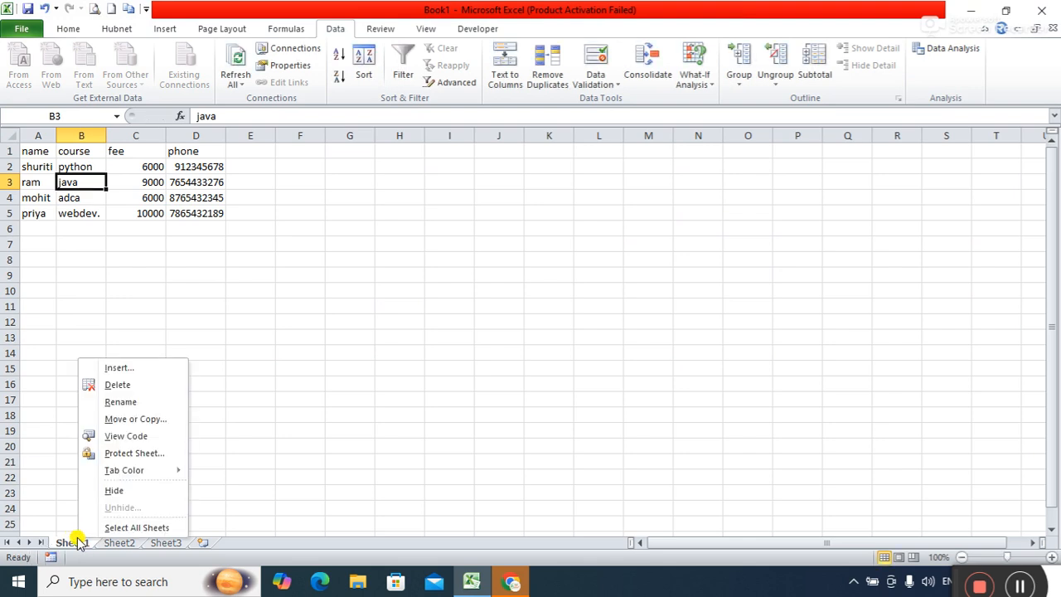
click(127, 402)
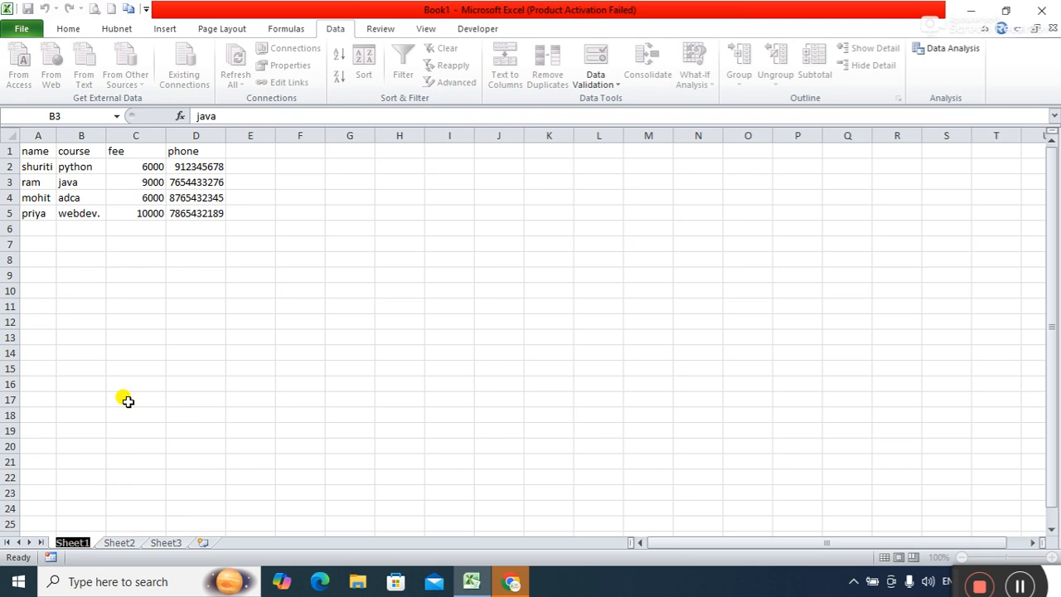
text(te)
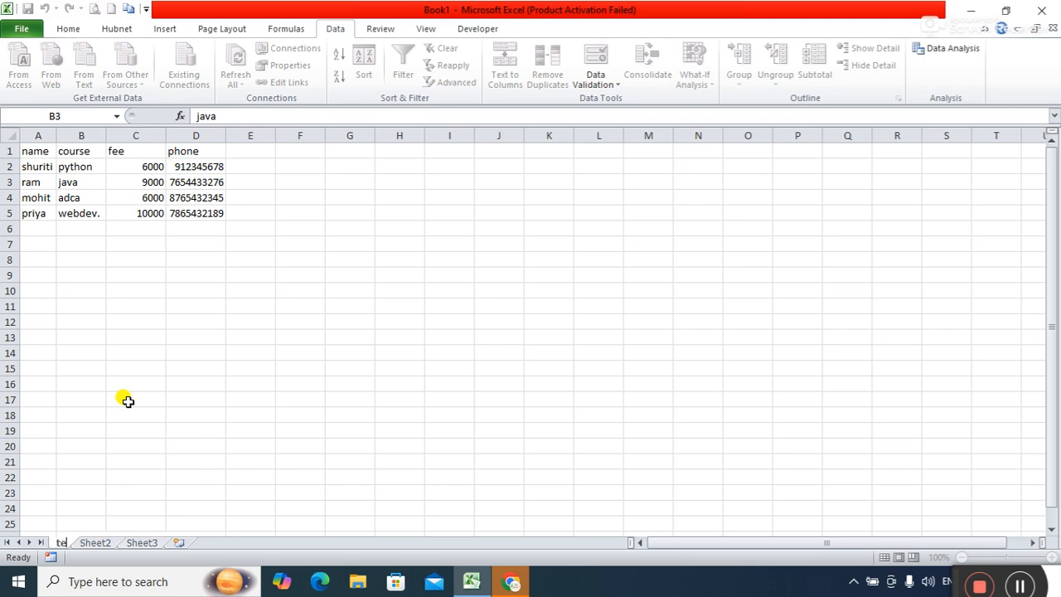
text(xt)
key(Return)
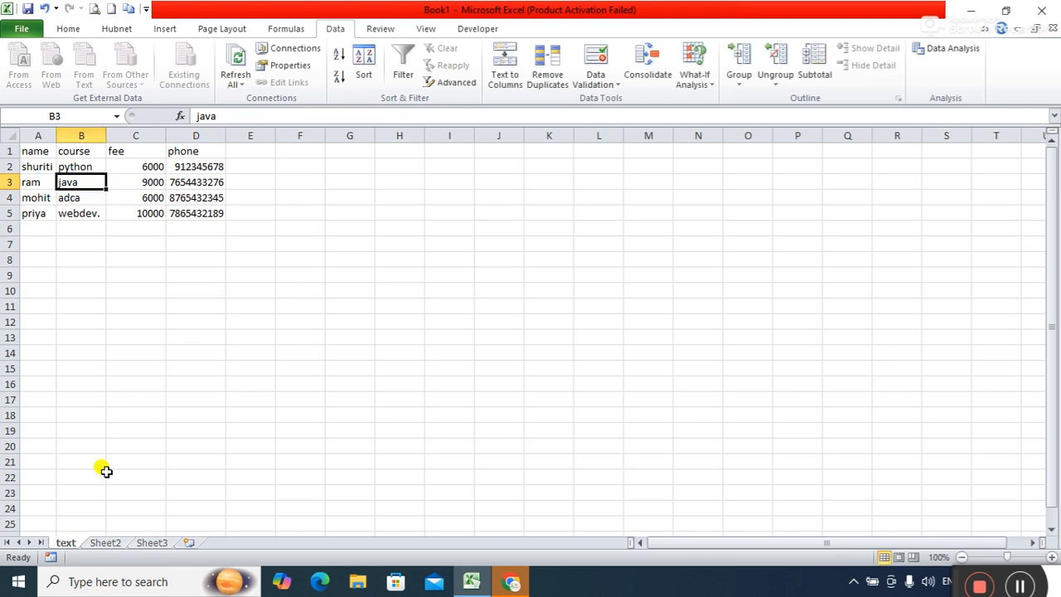
Rename Sheet2 to 'access'.
click(106, 542)
right_click(105, 543)
click(106, 542)
right_click(106, 542)
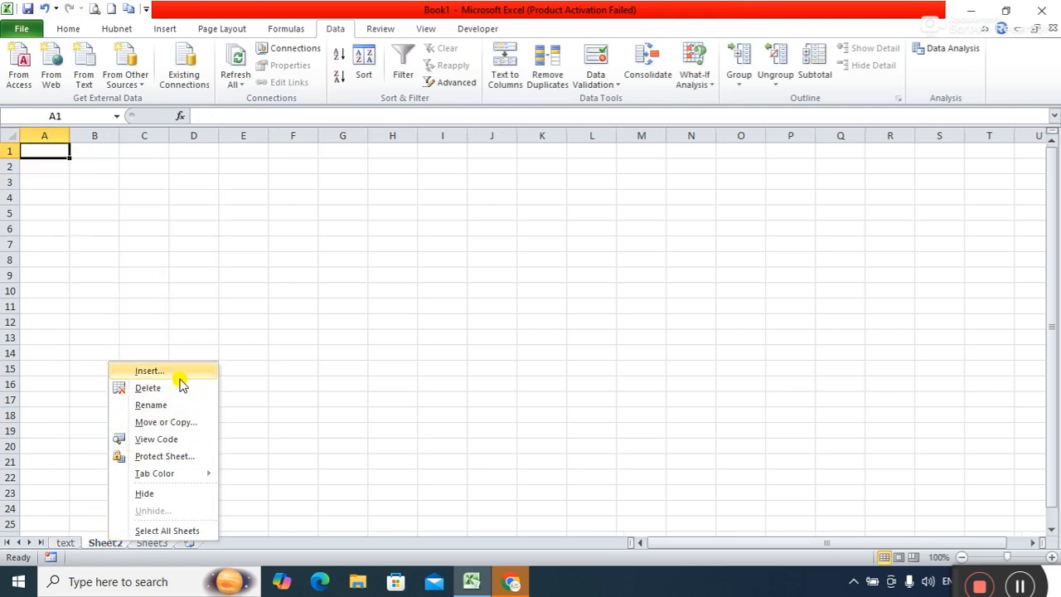
click(164, 405)
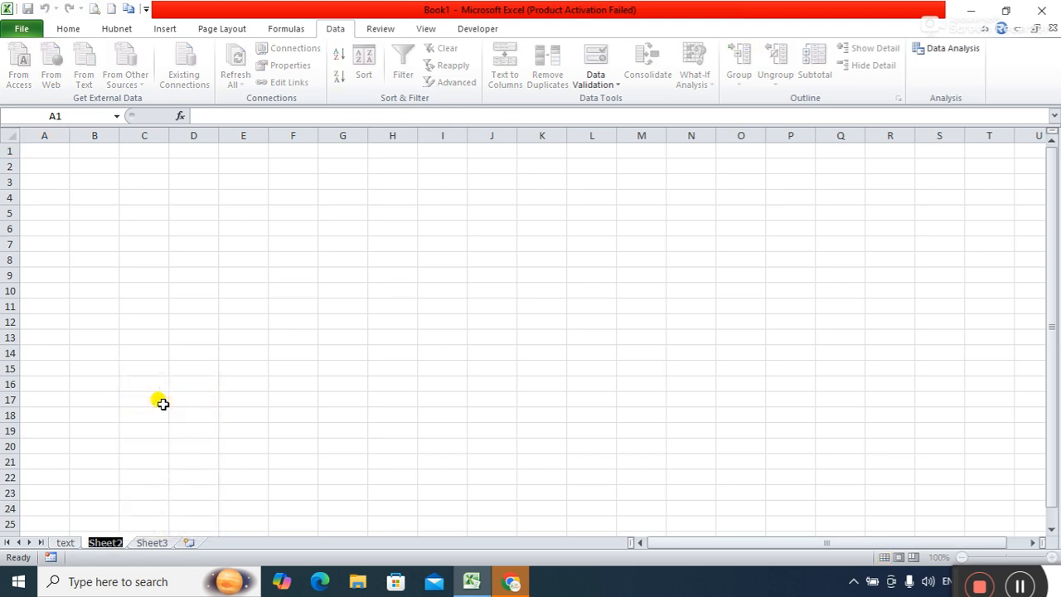
text(access)
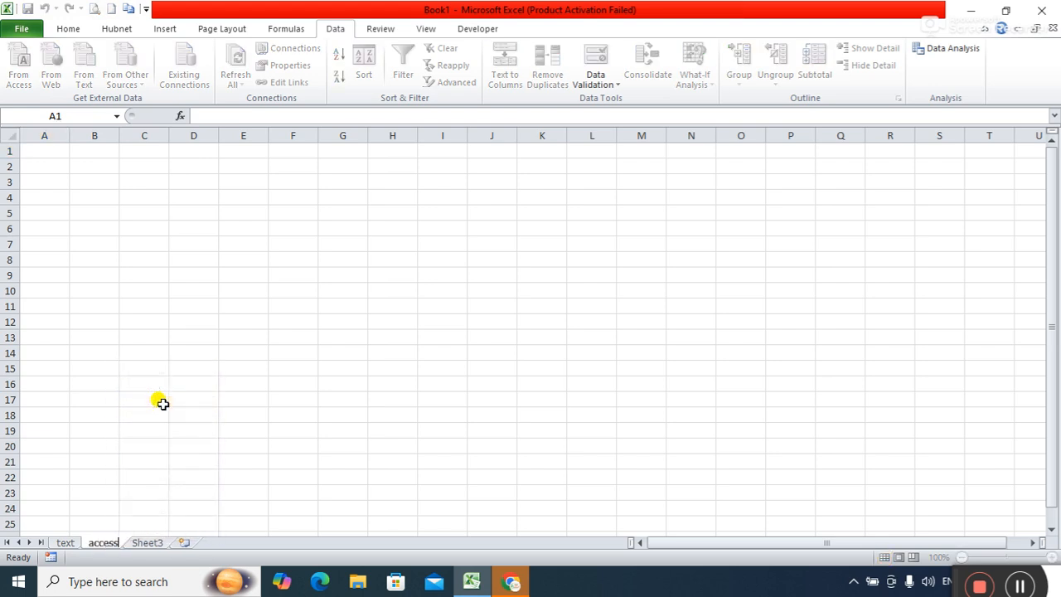
key(Return)
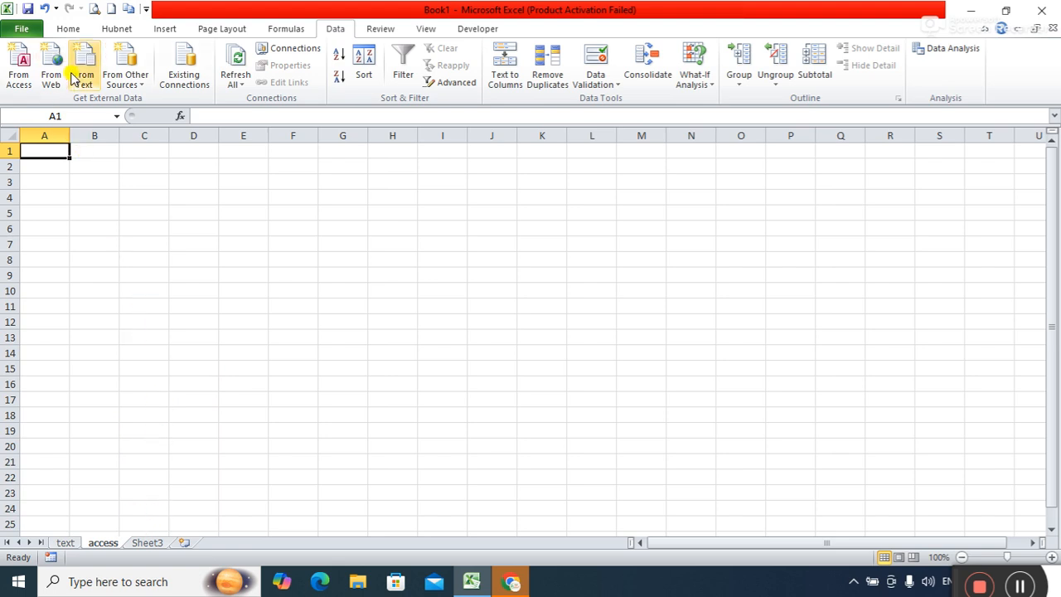
click(298, 31)
click(333, 28)
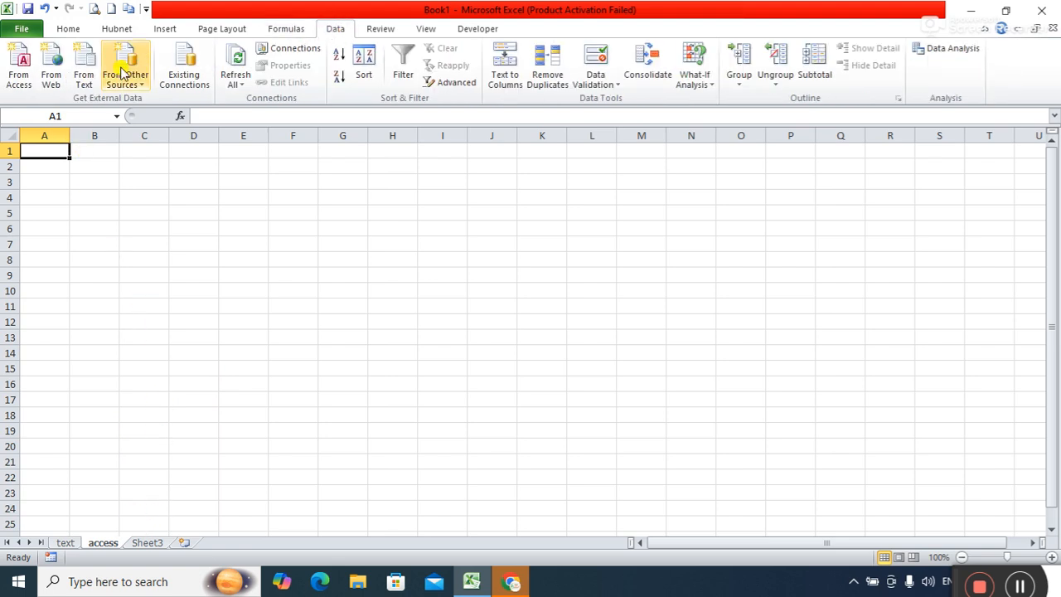
click(18, 83)
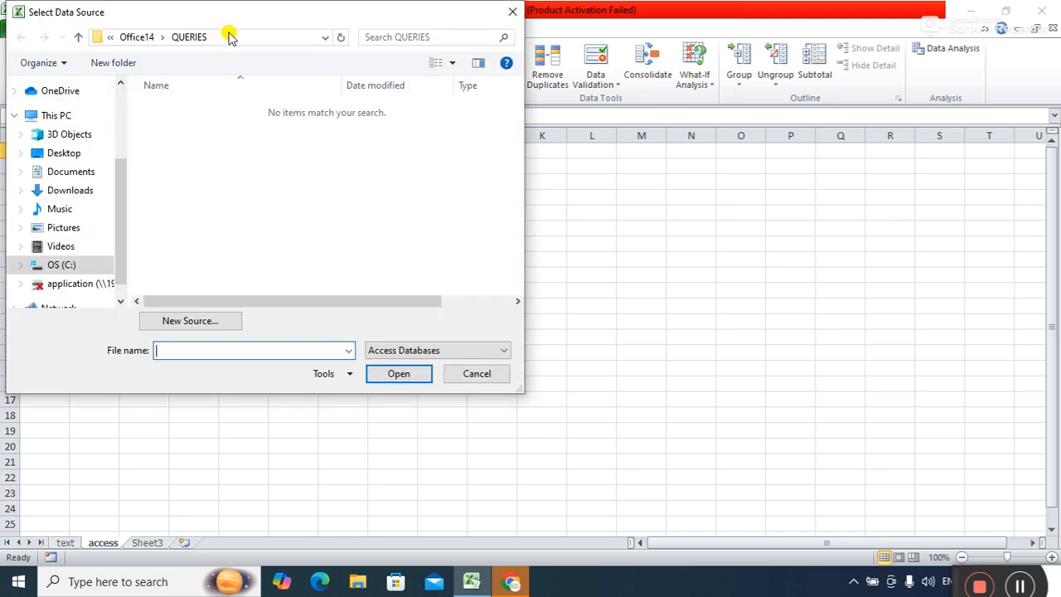
drag(229, 16, 384, 37)
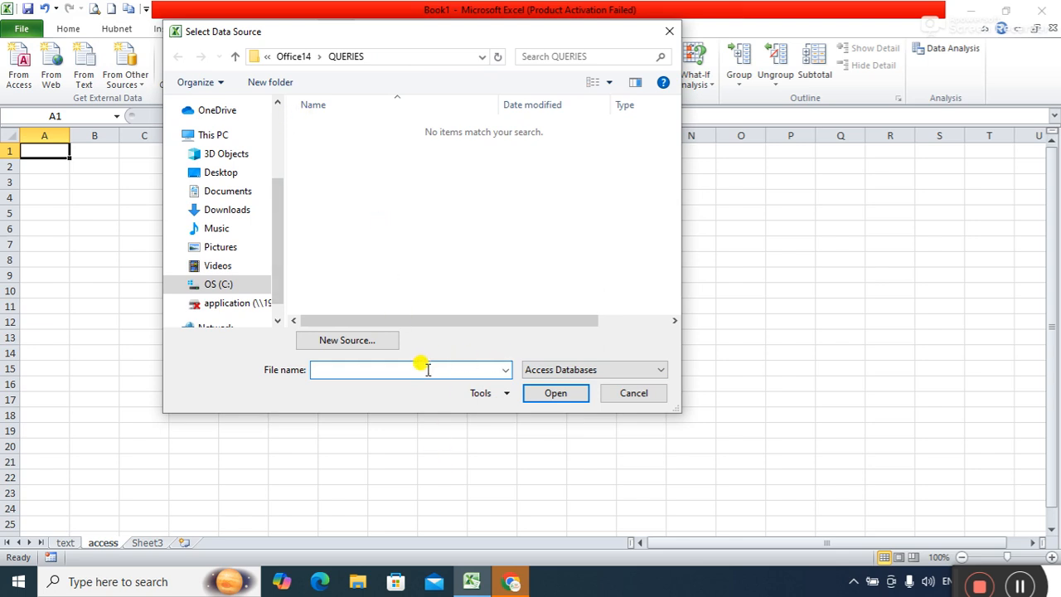
text(hubnetdb)
click(234, 57)
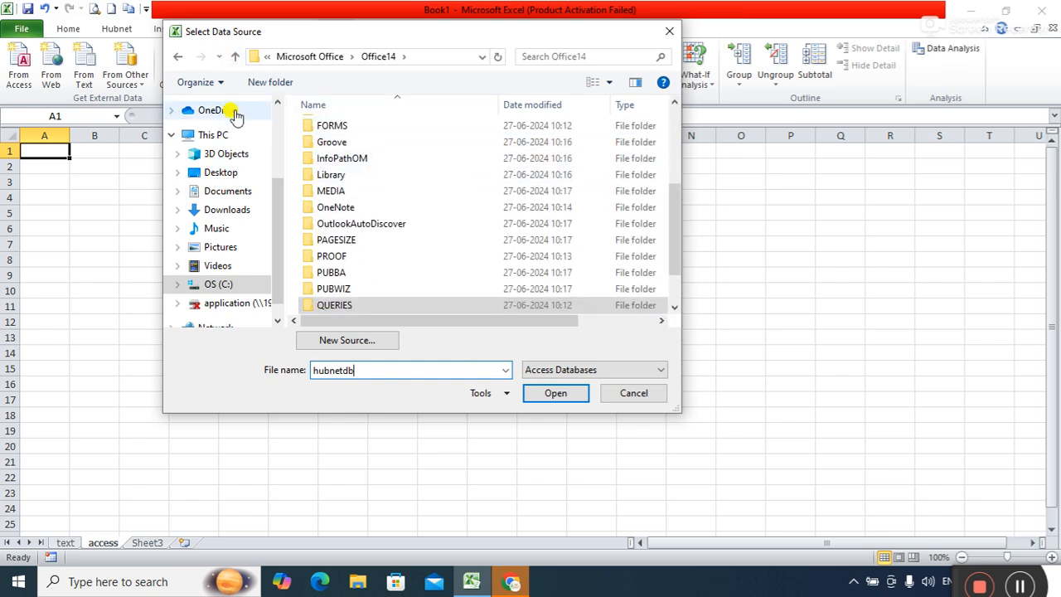
click(234, 58)
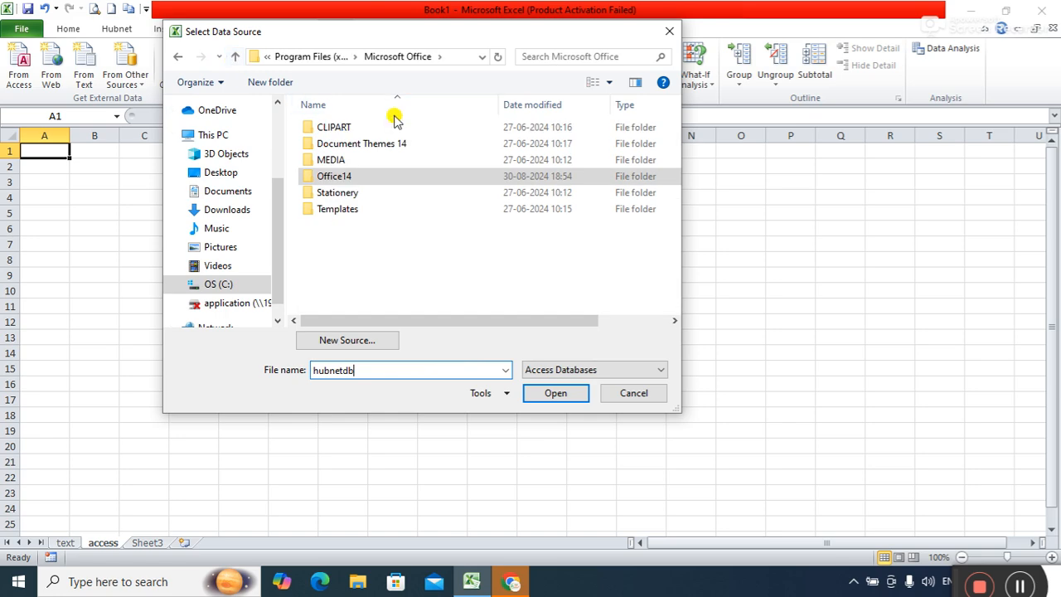
click(672, 33)
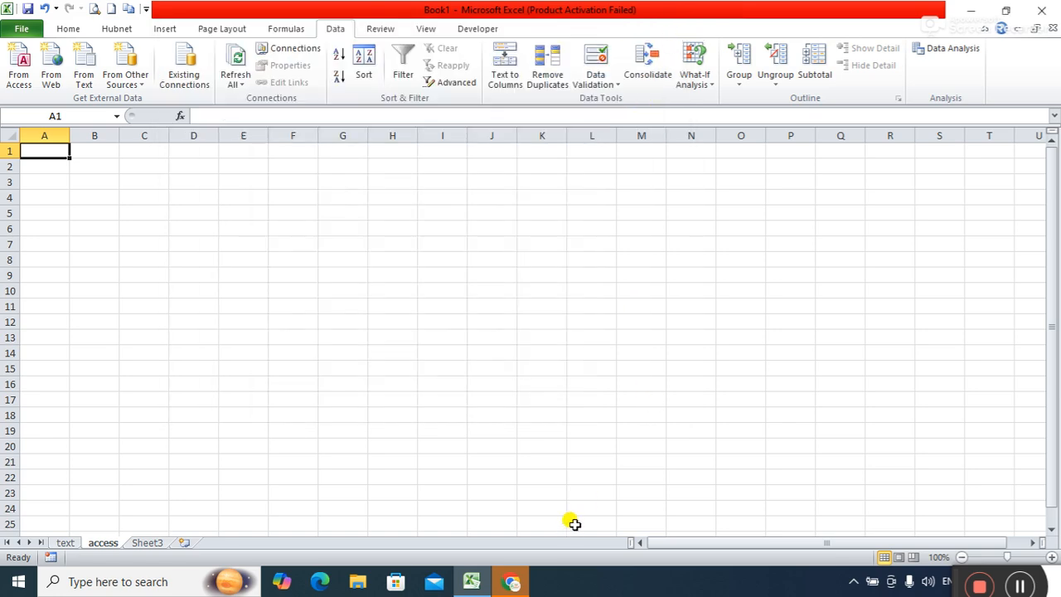
key(super+r)
Relaunch Access, open recent hubnetdb.accdb with content enabled, and open the course table.
key(Return)
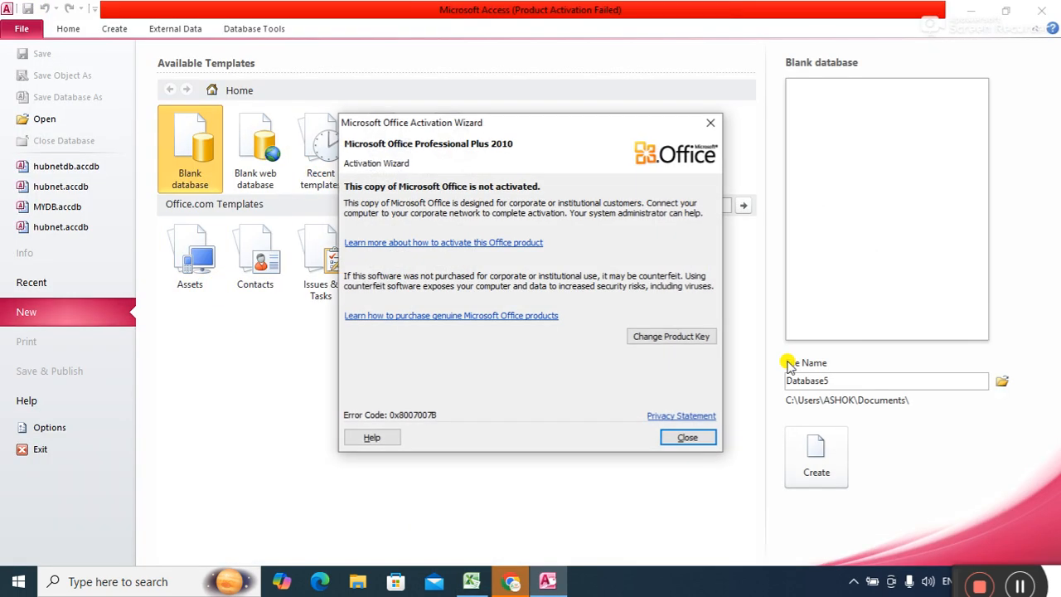
click(710, 133)
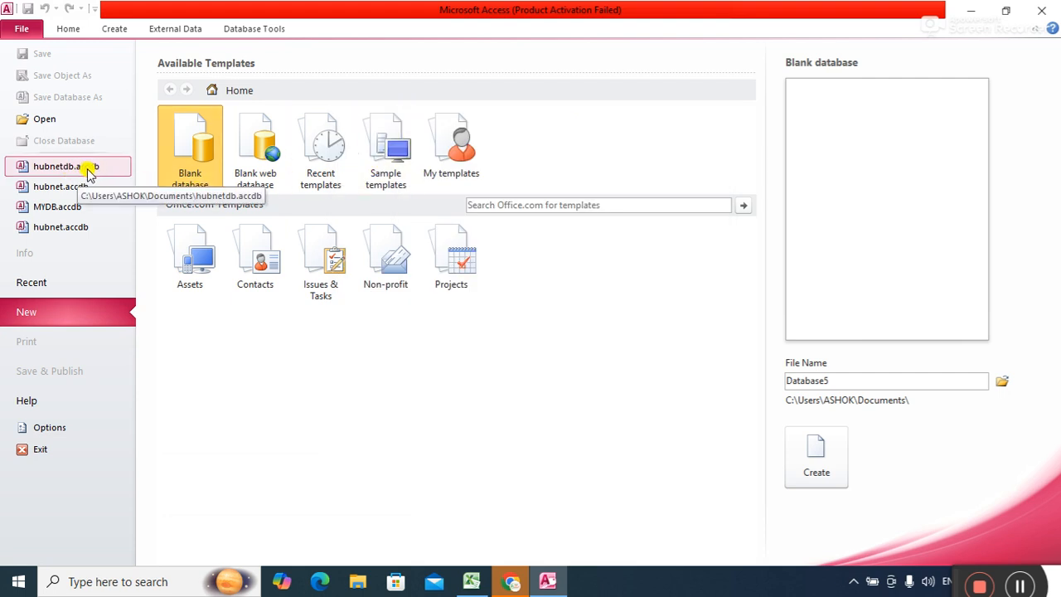
click(75, 169)
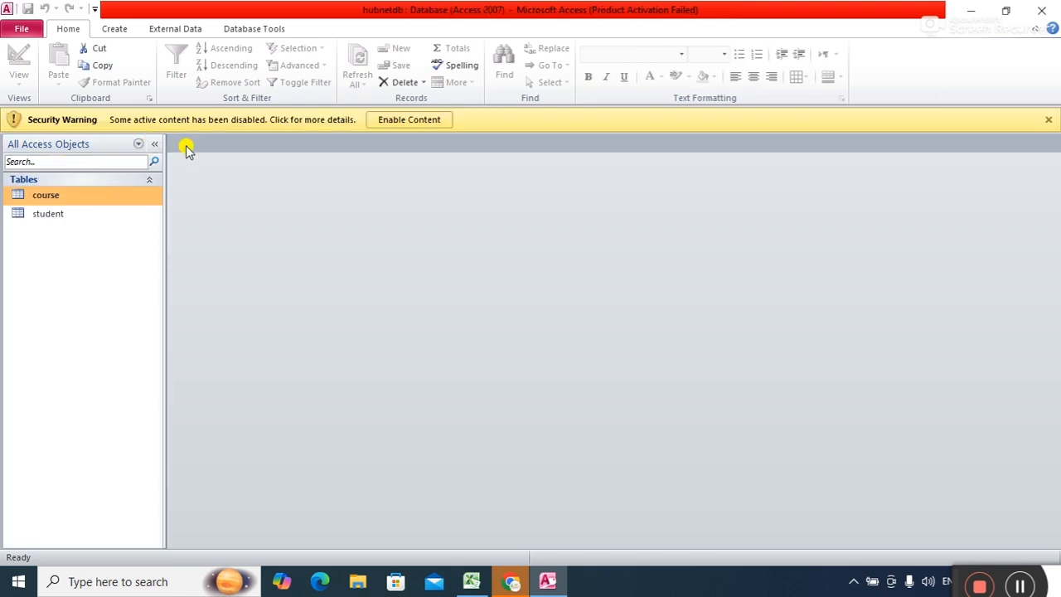
click(409, 121)
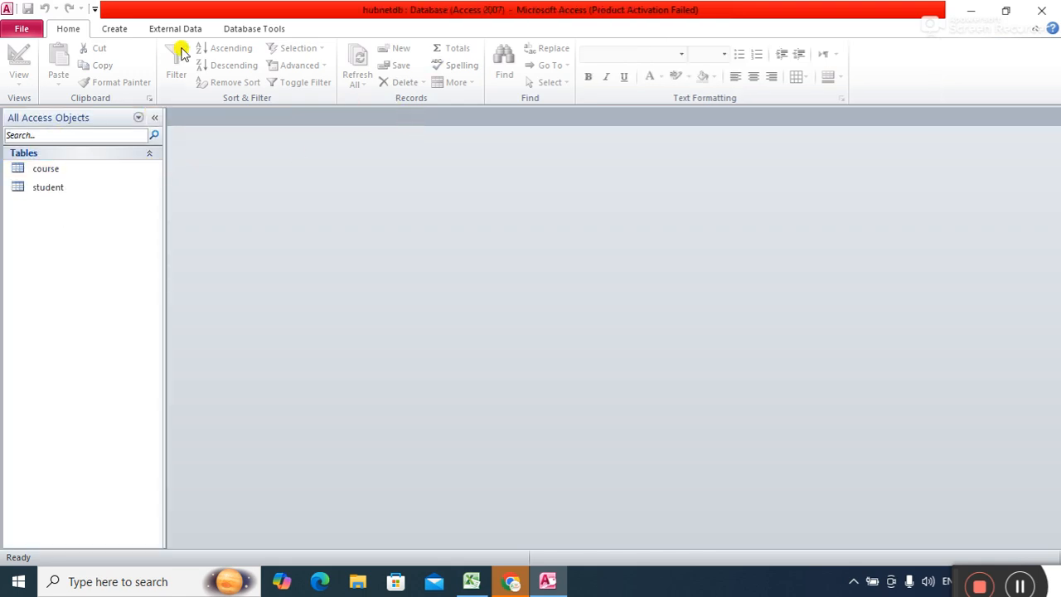
click(43, 186)
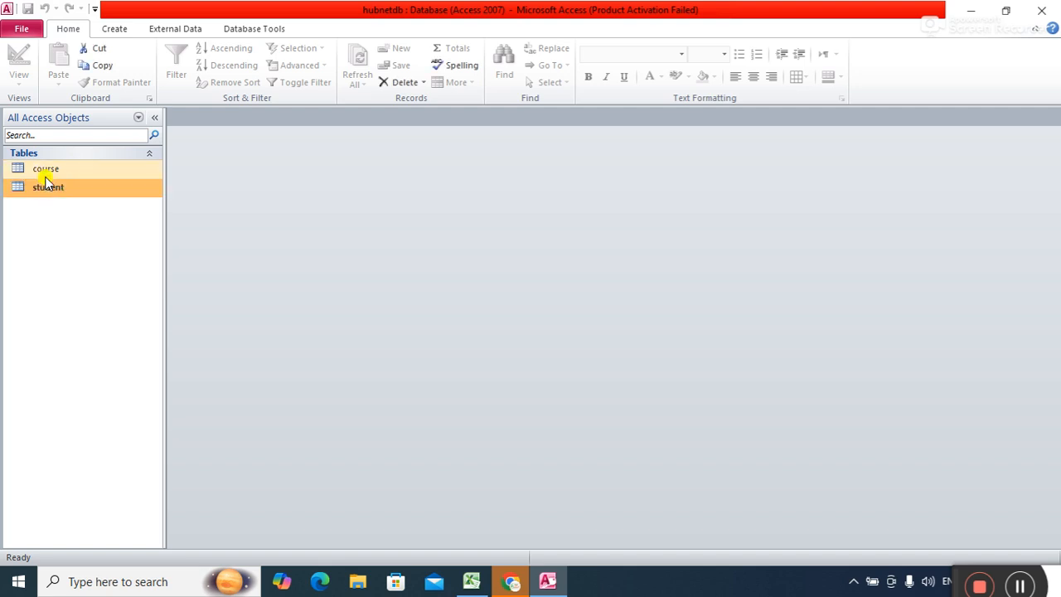
double_click(45, 174)
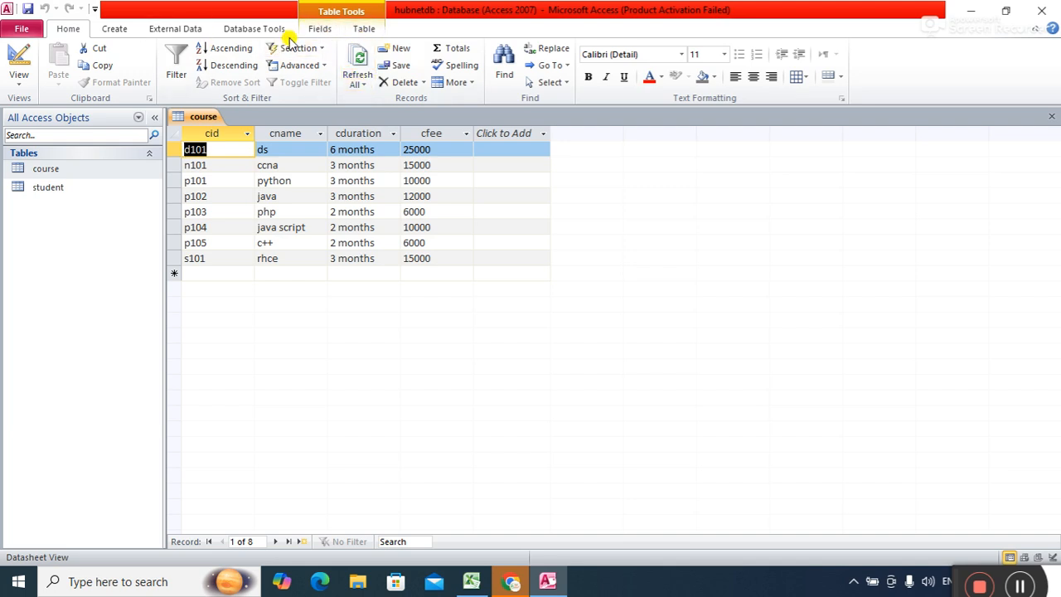
Go to the File info page for the hubnetdb database in Access.
click(249, 33)
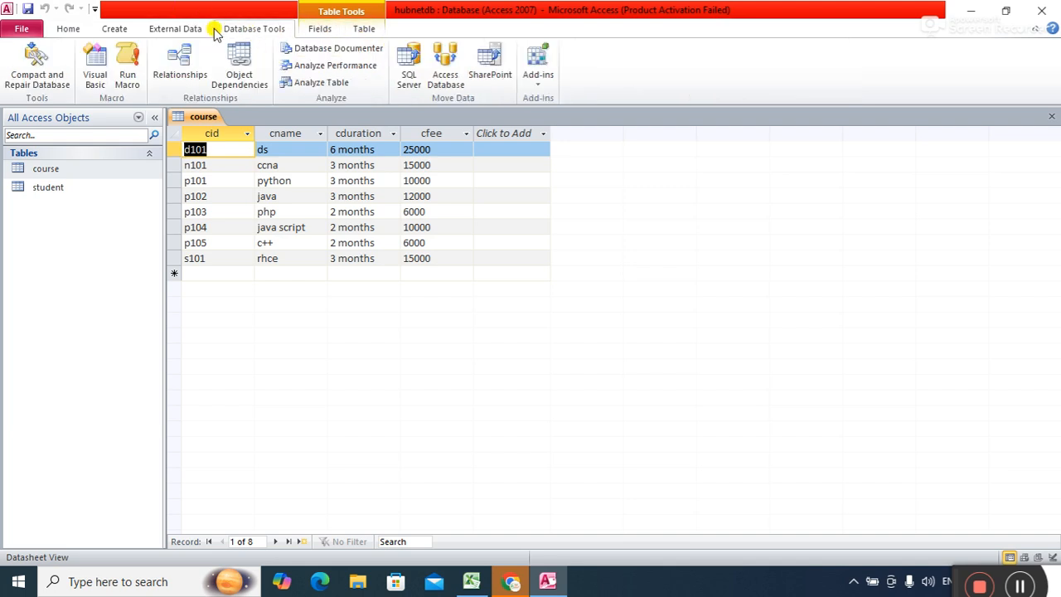
click(25, 30)
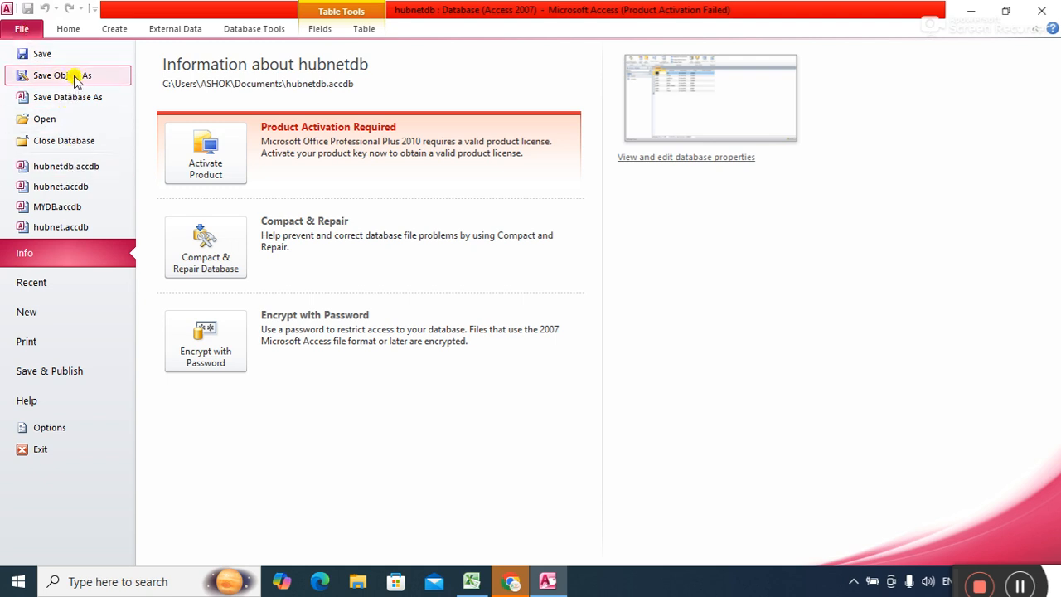
click(20, 30)
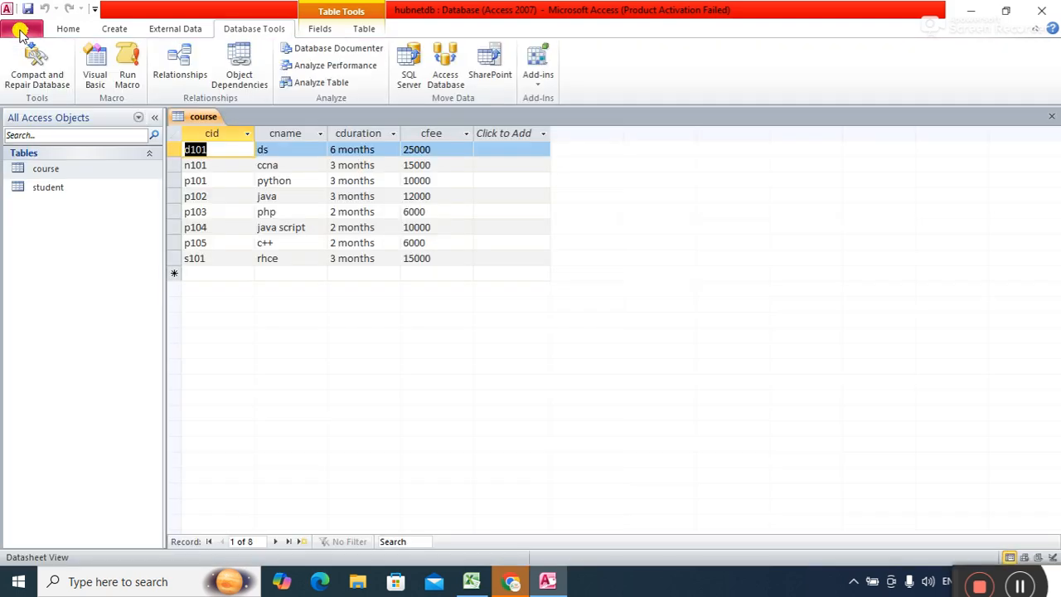
click(20, 30)
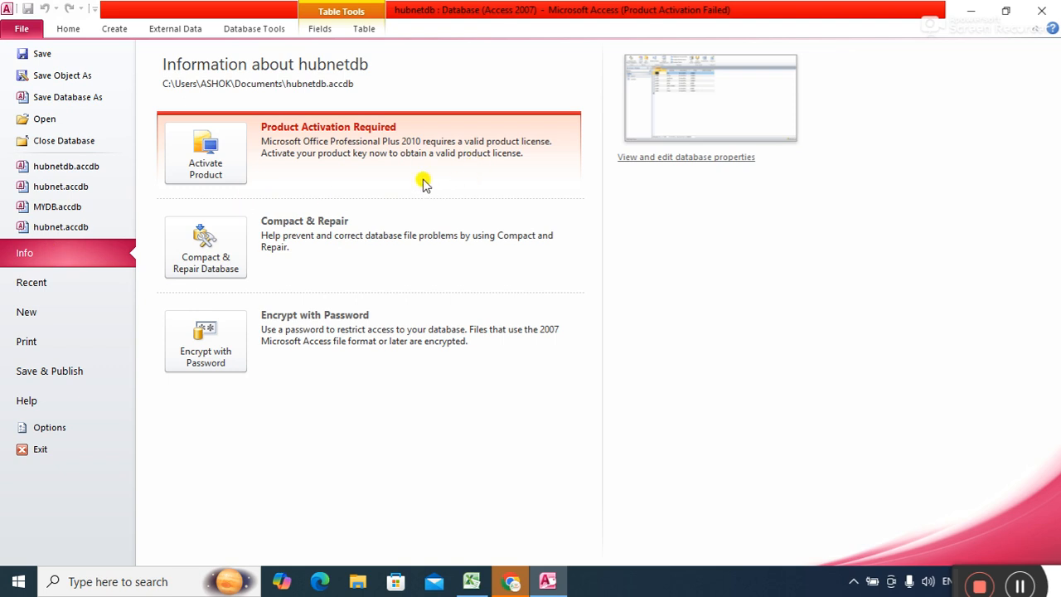
Check hubnetdb's general properties and storage location, then close the dialog and Access.
click(663, 159)
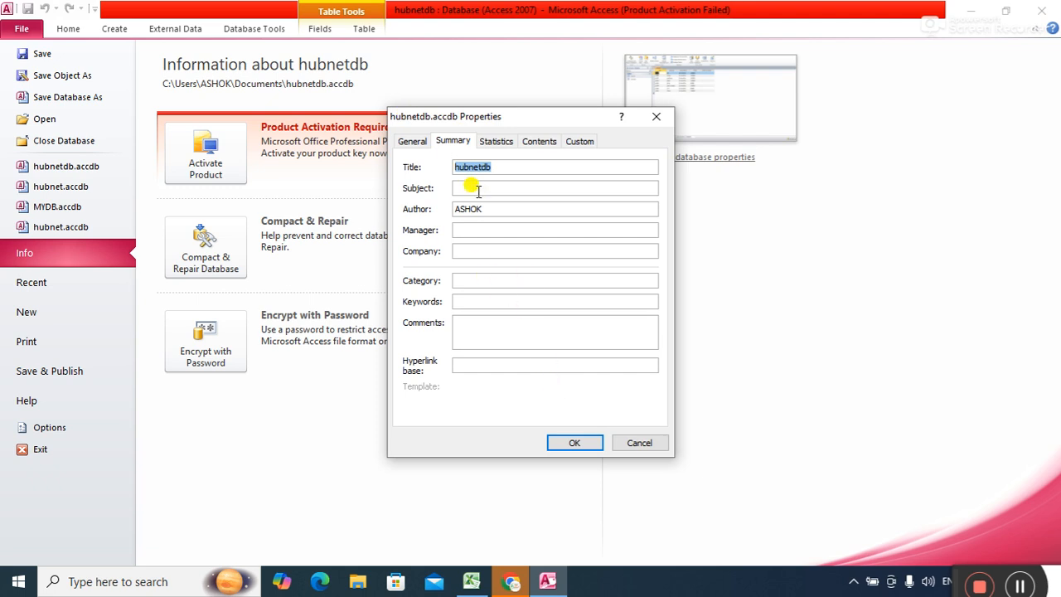
click(421, 141)
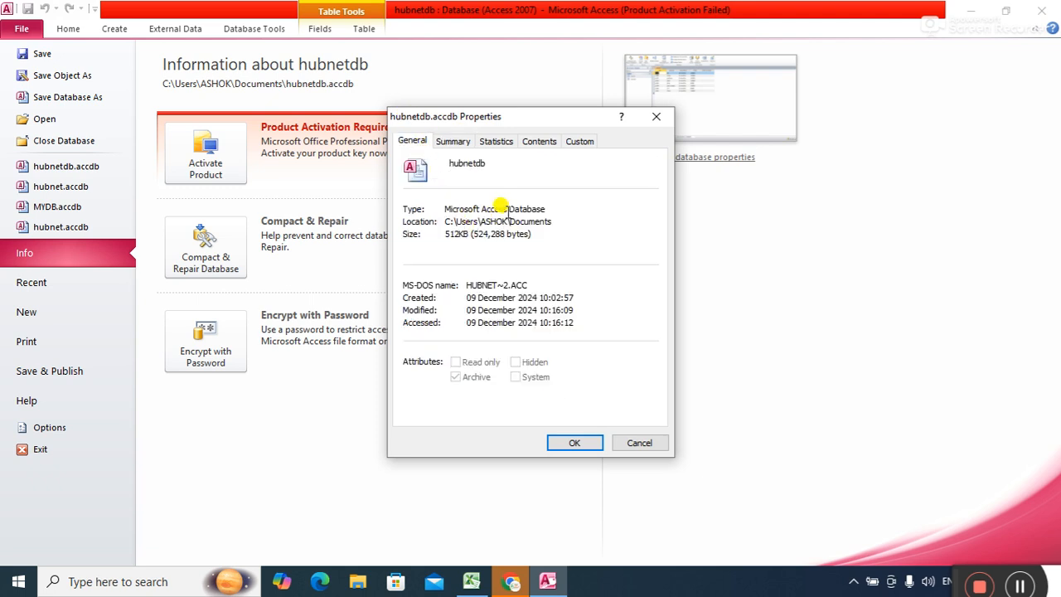
drag(544, 210, 488, 204)
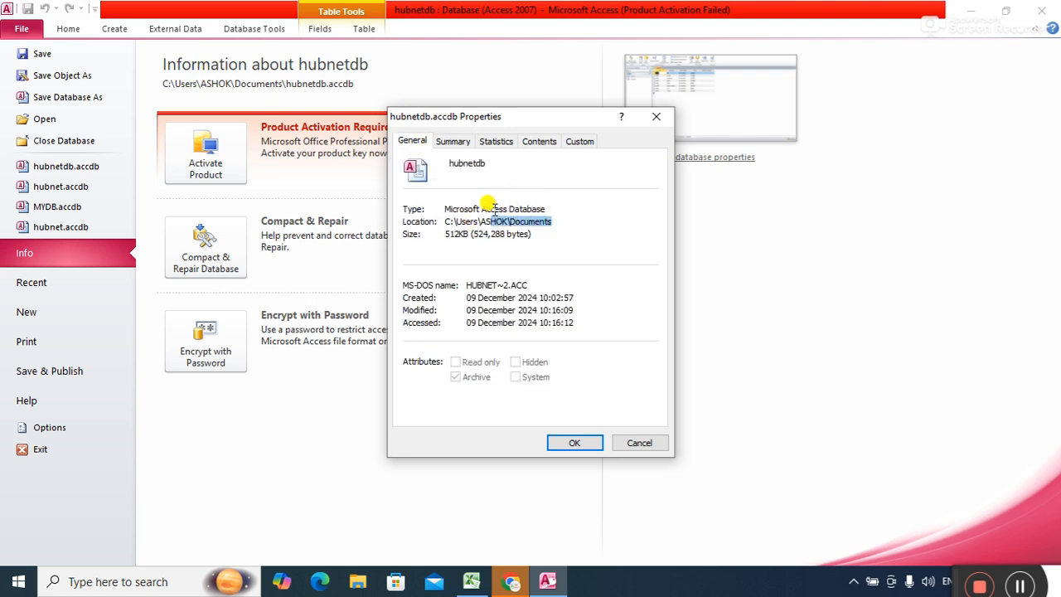
click(656, 117)
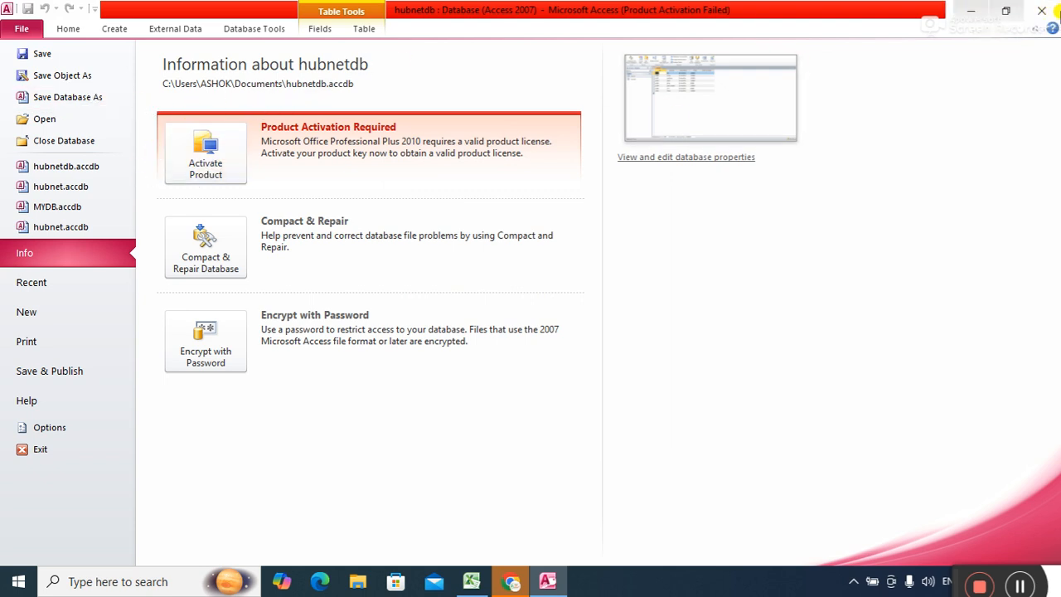
click(1050, 5)
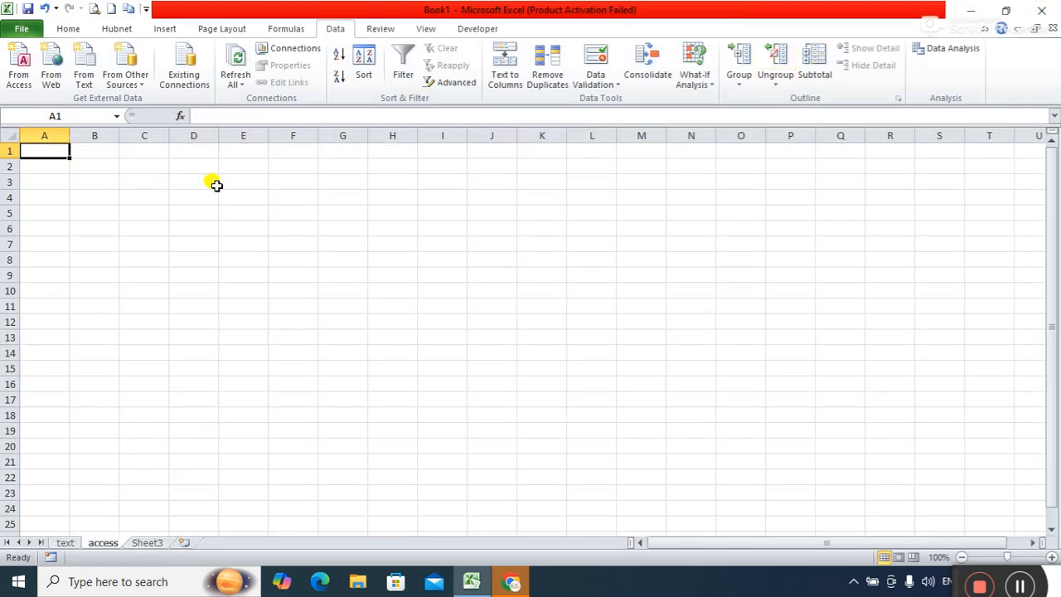
Use Data > From Access, show All Files in Documents, and open hubnetdb.accdb.
click(23, 75)
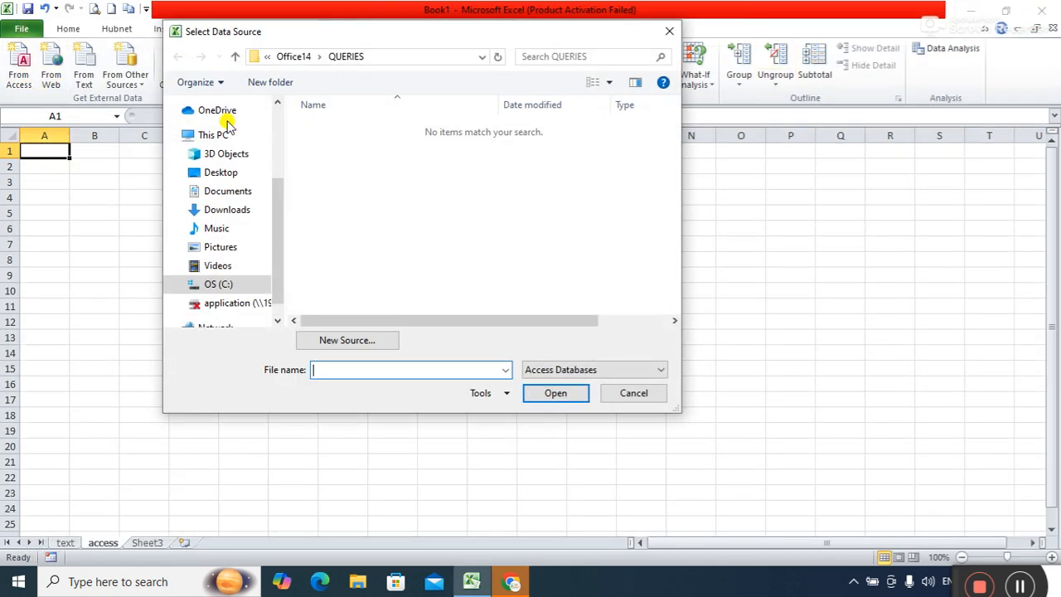
click(235, 193)
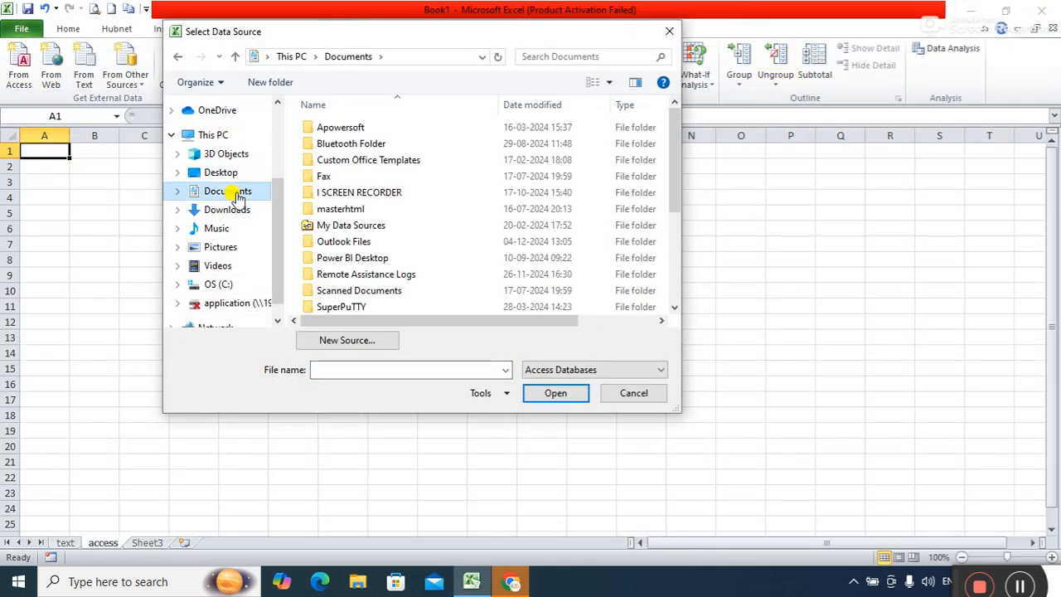
double_click(384, 225)
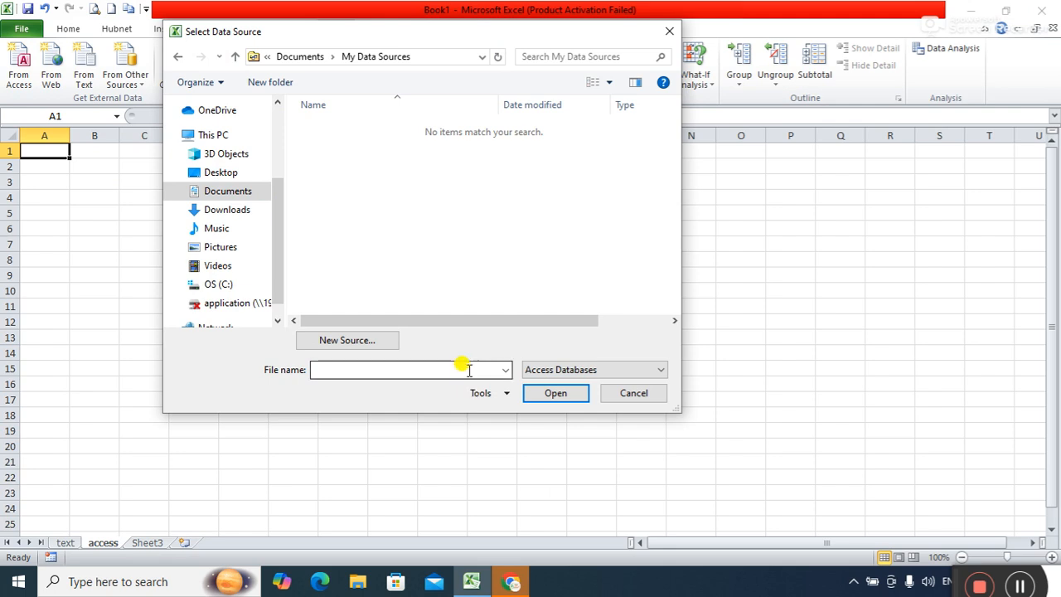
click(589, 374)
click(573, 382)
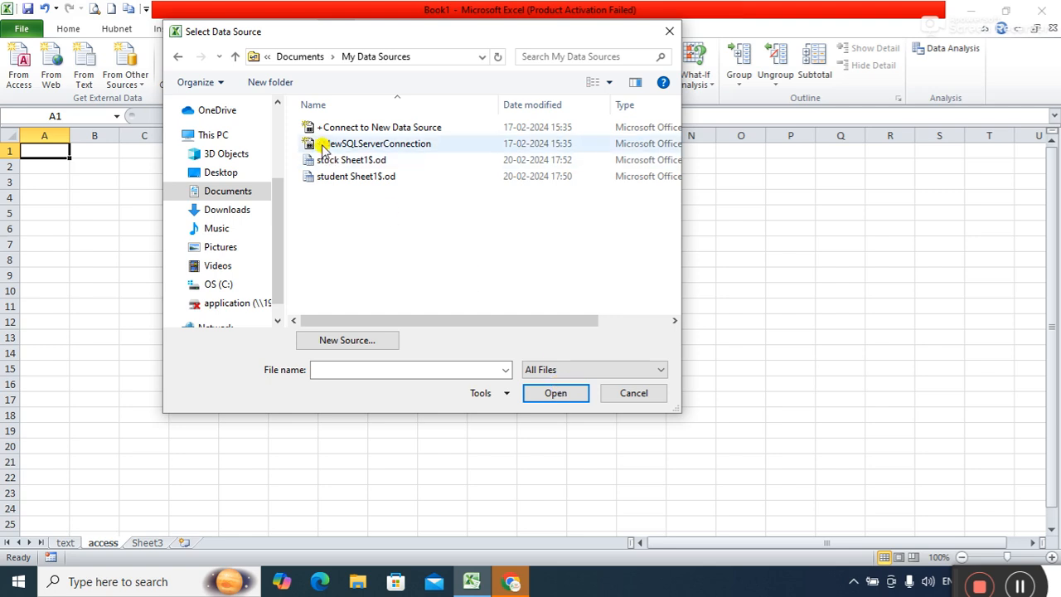
click(235, 56)
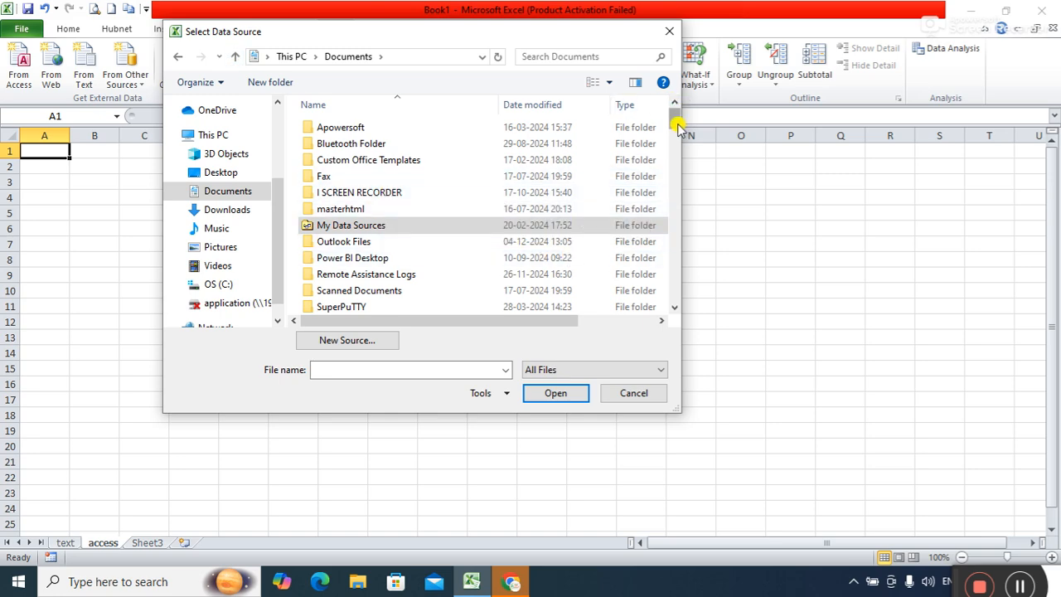
drag(676, 124, 691, 228)
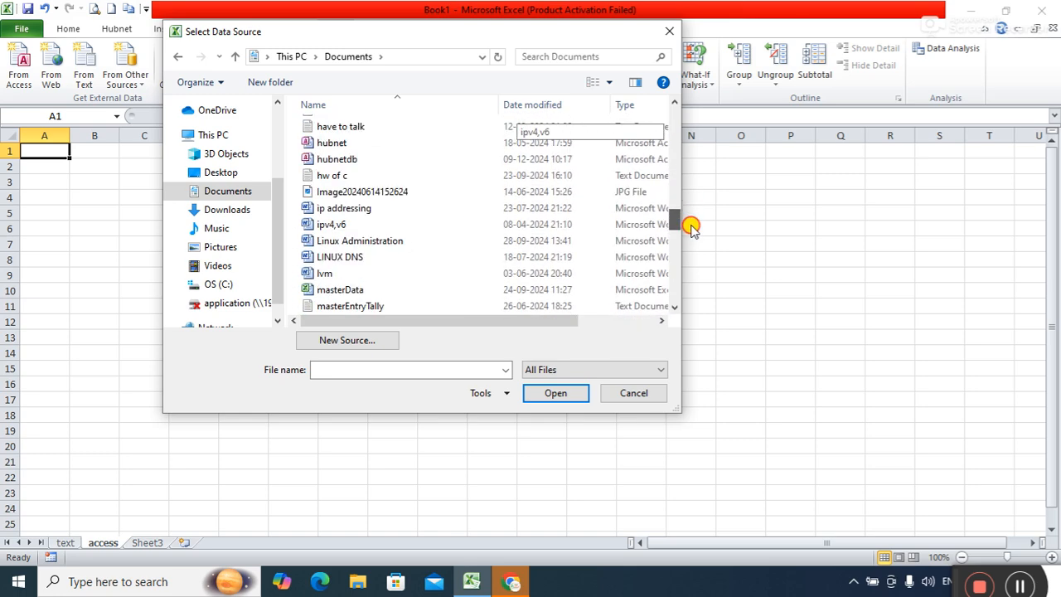
click(372, 162)
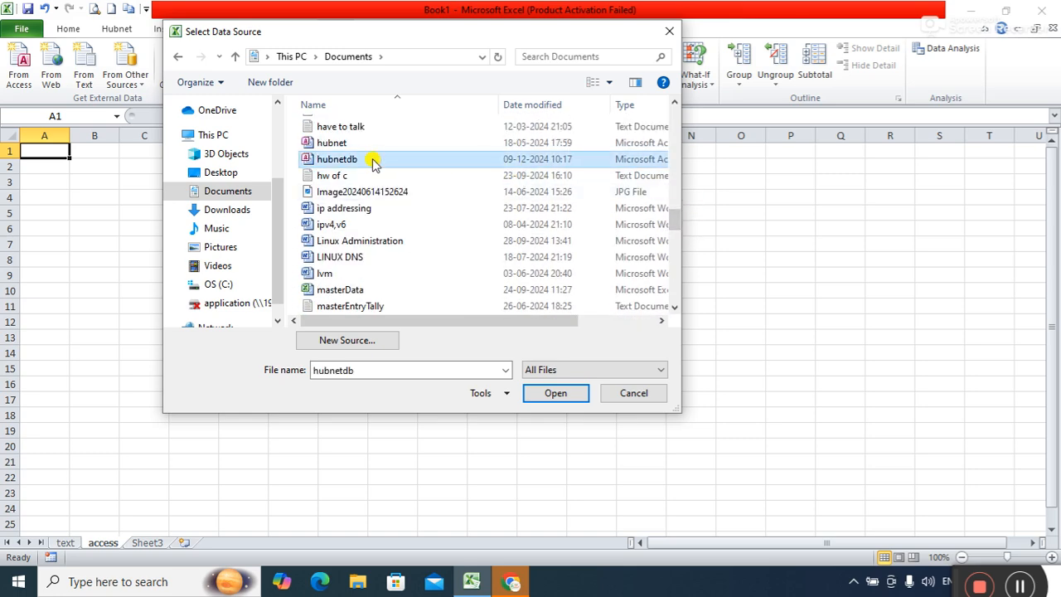
click(572, 400)
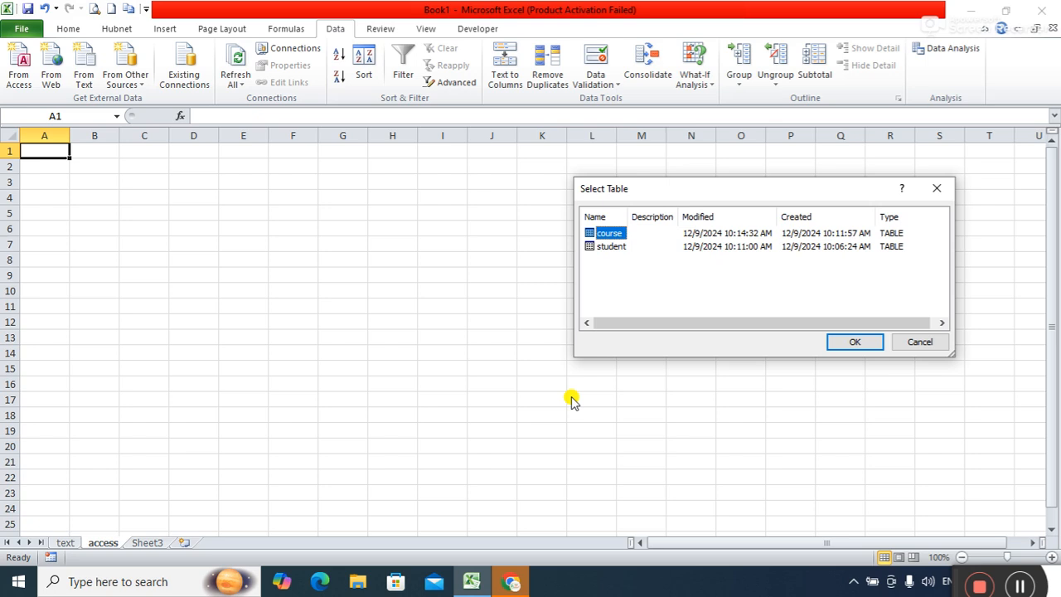
Select the student table and import it as a Table at =$A$1 of the access sheet.
click(610, 247)
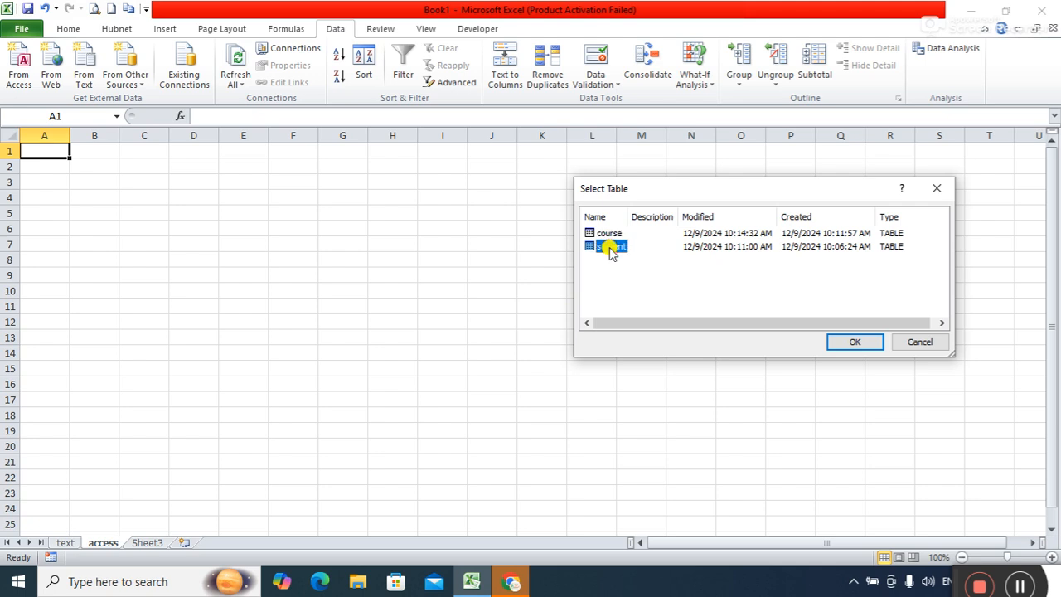
click(852, 344)
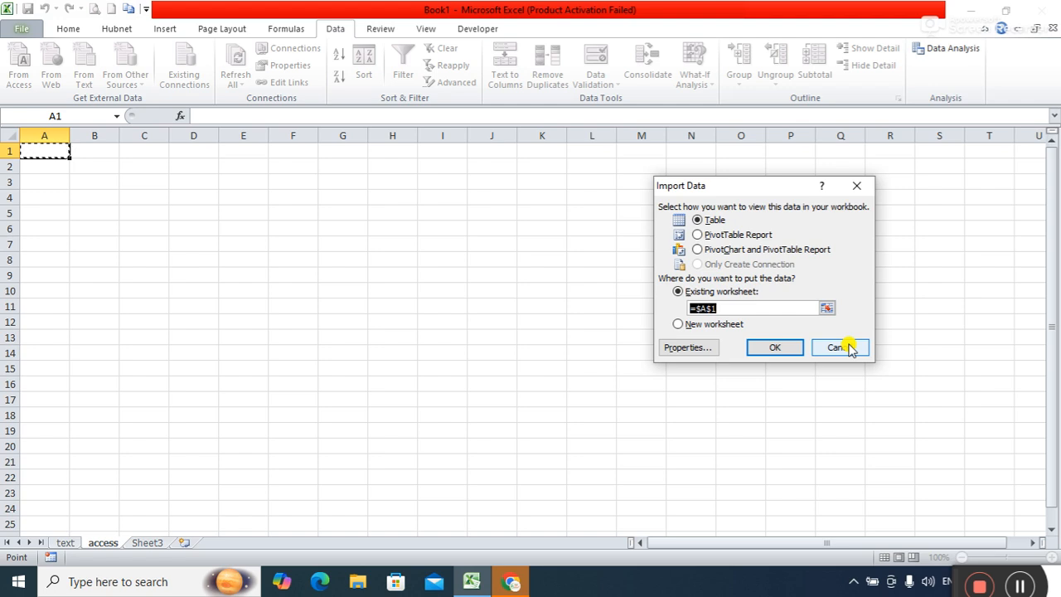
click(777, 350)
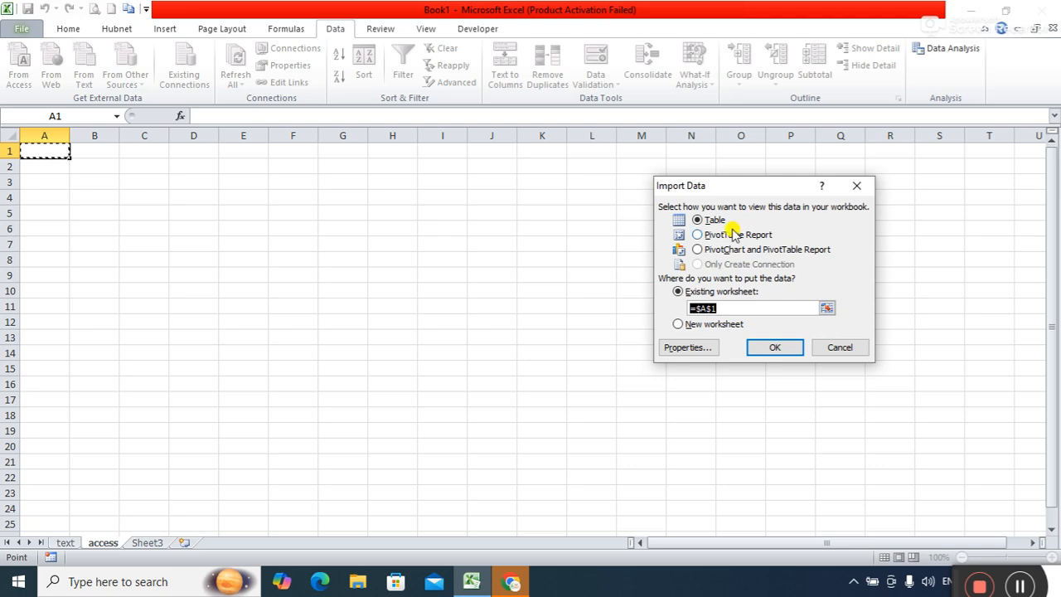
click(779, 348)
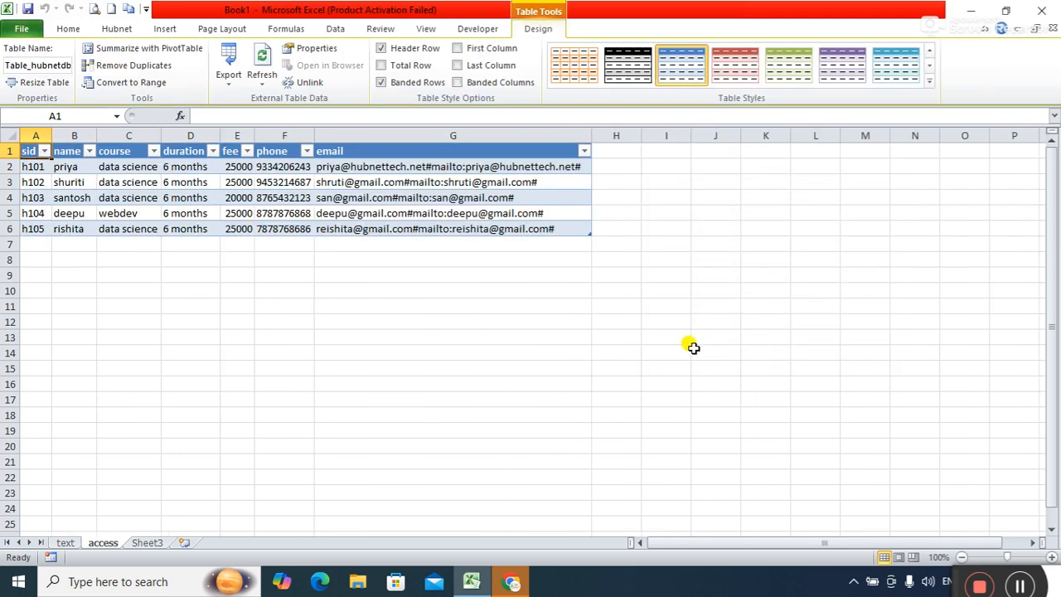
Widen the sid, name, course, duration, fee and phone columns, then select cell A13.
drag(315, 135, 355, 135)
drag(254, 134, 292, 135)
drag(221, 135, 260, 135)
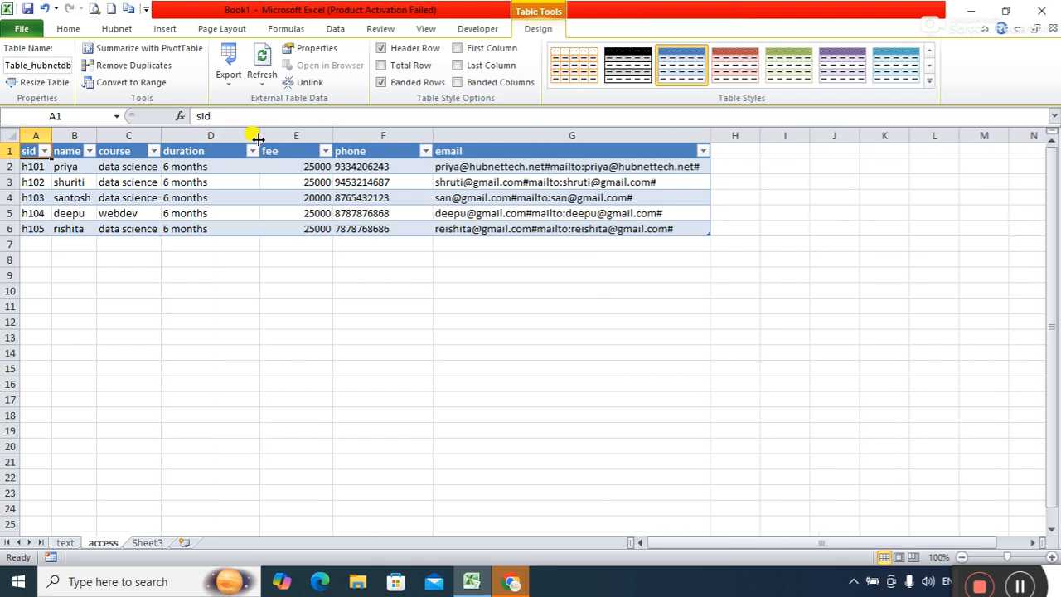
drag(161, 135, 212, 136)
drag(96, 135, 167, 135)
drag(50, 133, 123, 134)
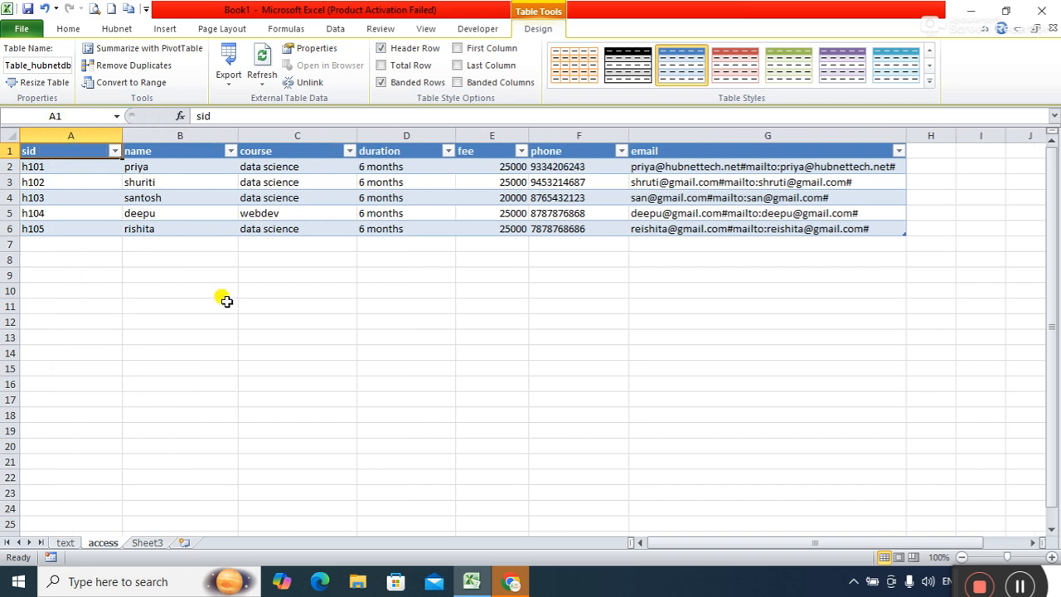
click(91, 332)
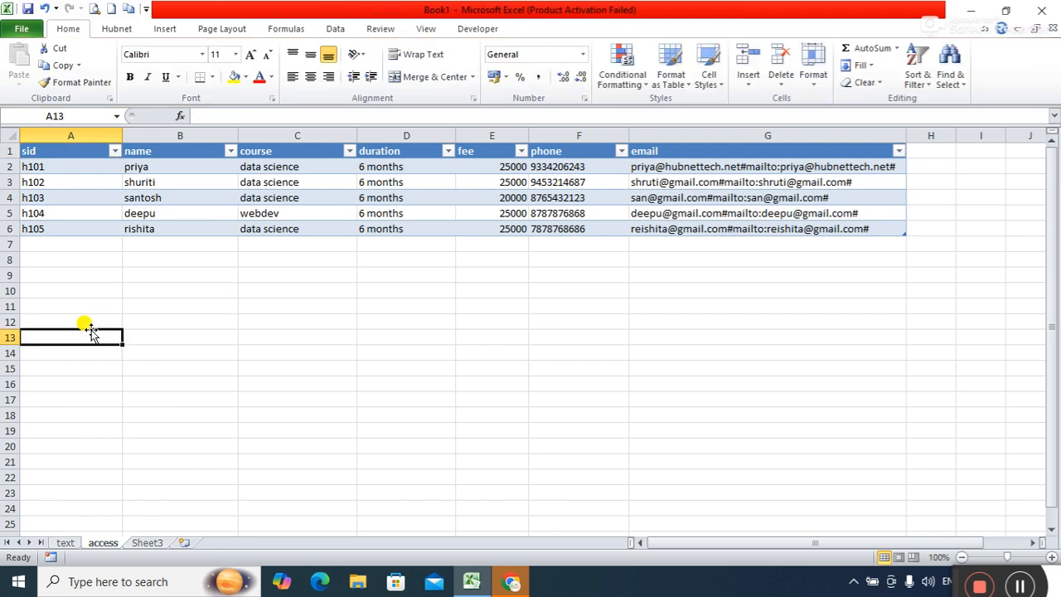
Import hubnetdb's course table from Documents as a Table at =$A$13.
click(334, 29)
click(18, 83)
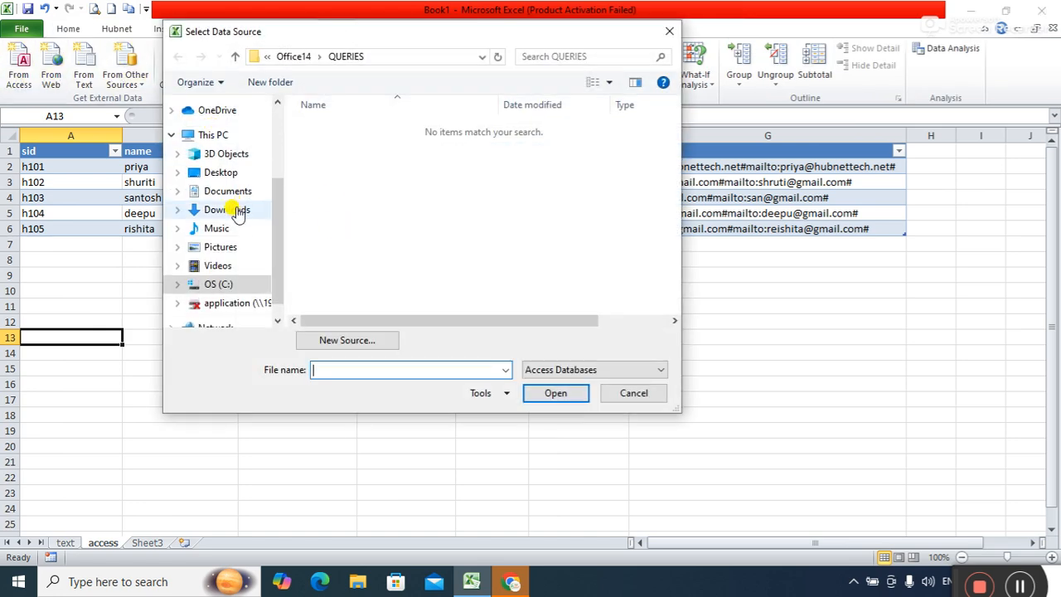
click(229, 177)
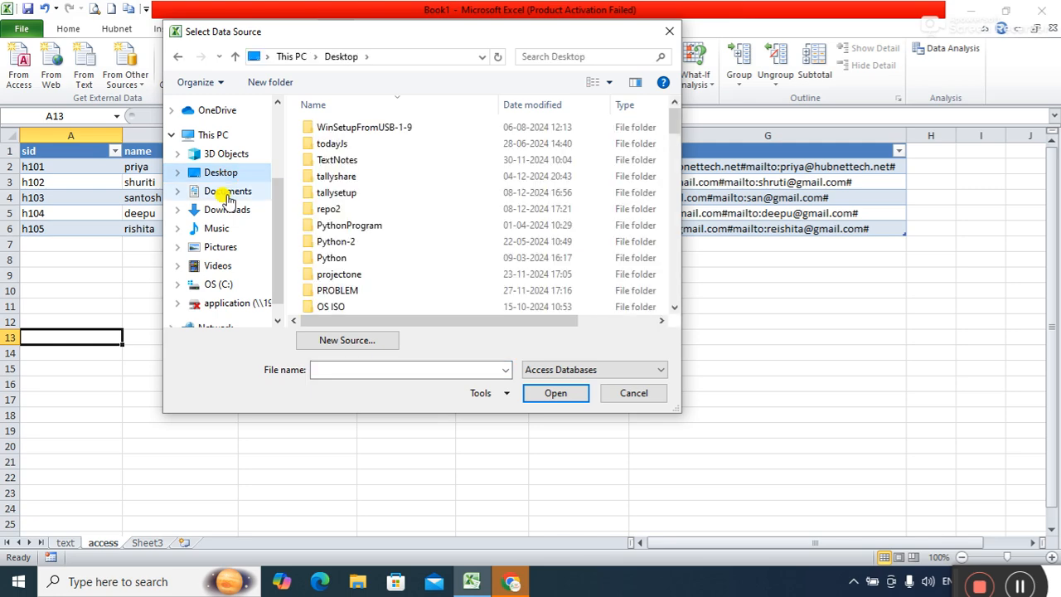
click(228, 192)
drag(670, 154, 713, 286)
double_click(403, 288)
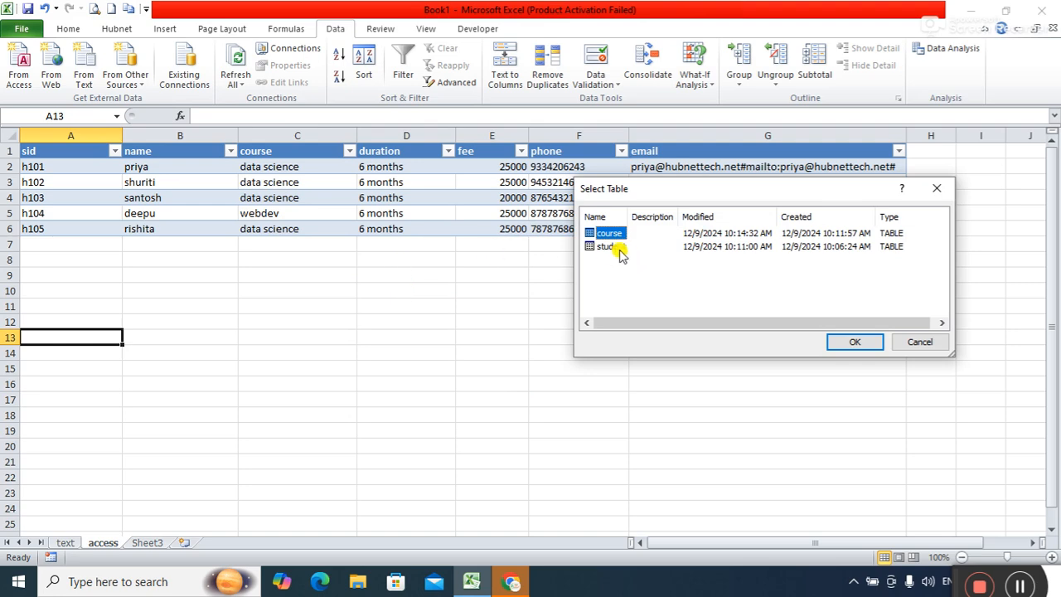
click(862, 342)
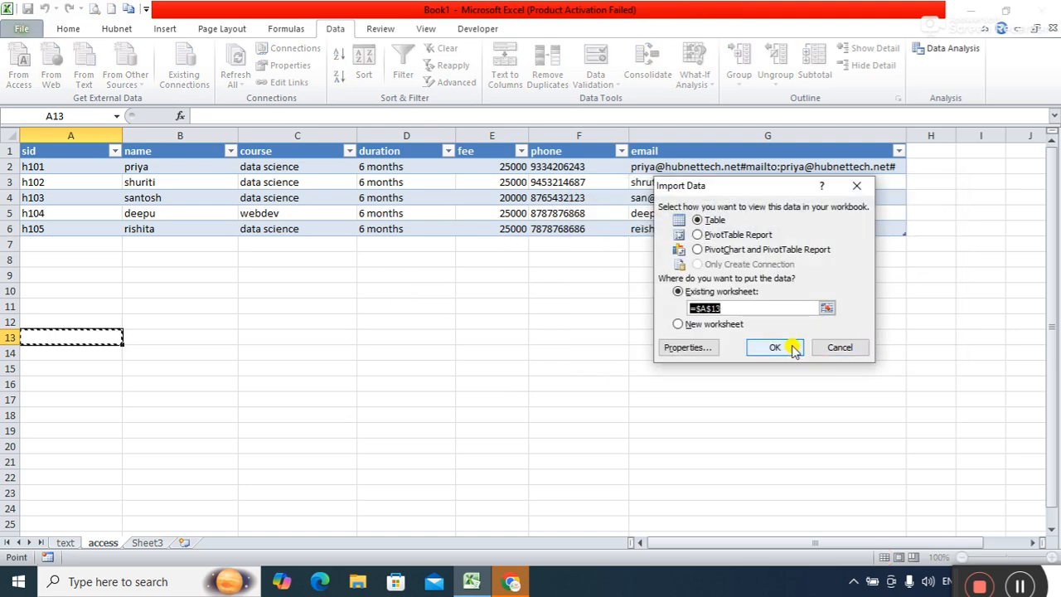
click(756, 349)
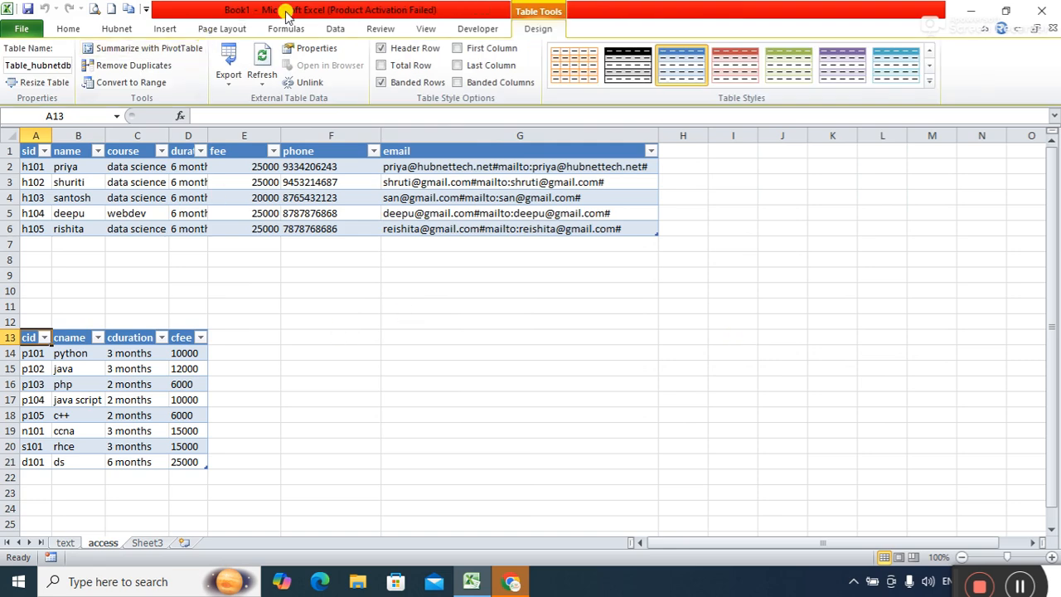
Deselect the tables by selecting empty cell F15, then minimize Excel.
click(337, 30)
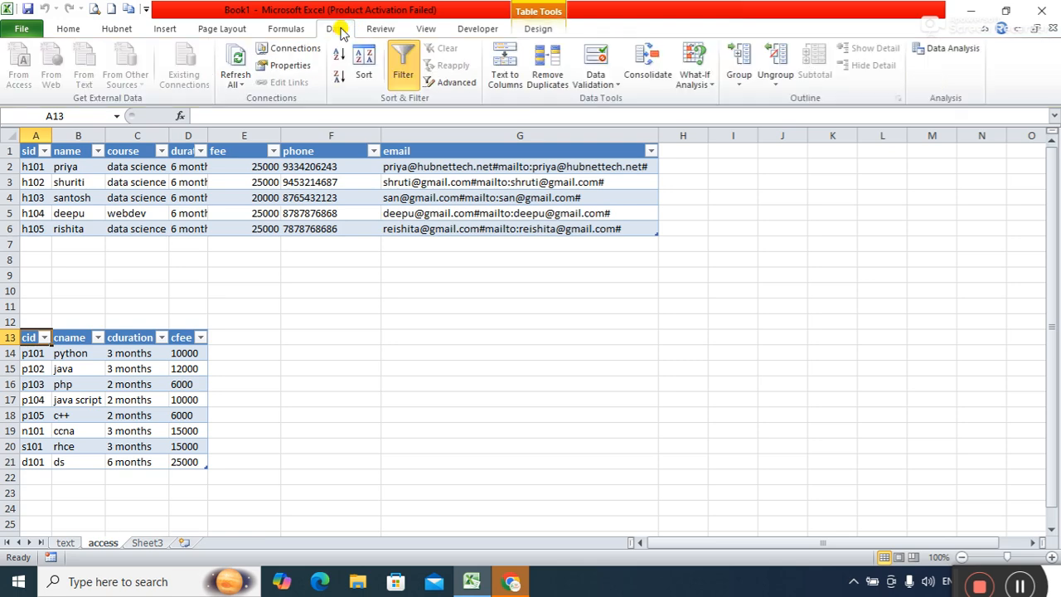
click(305, 213)
click(322, 363)
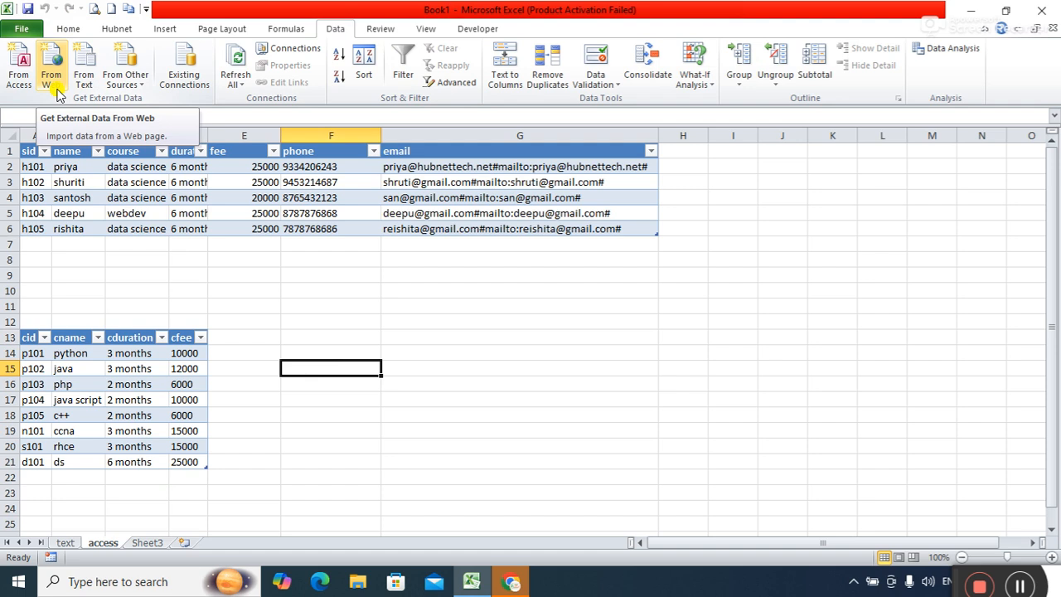
click(964, 9)
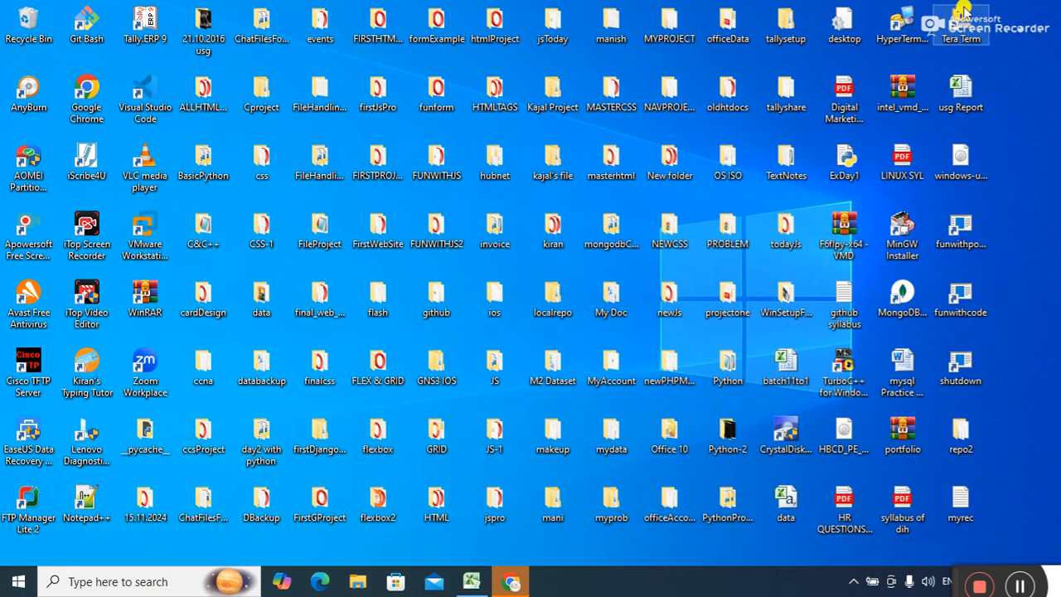
Bring up Chrome's unreachable ablebits page, check the network status, and return to Excel.
click(513, 584)
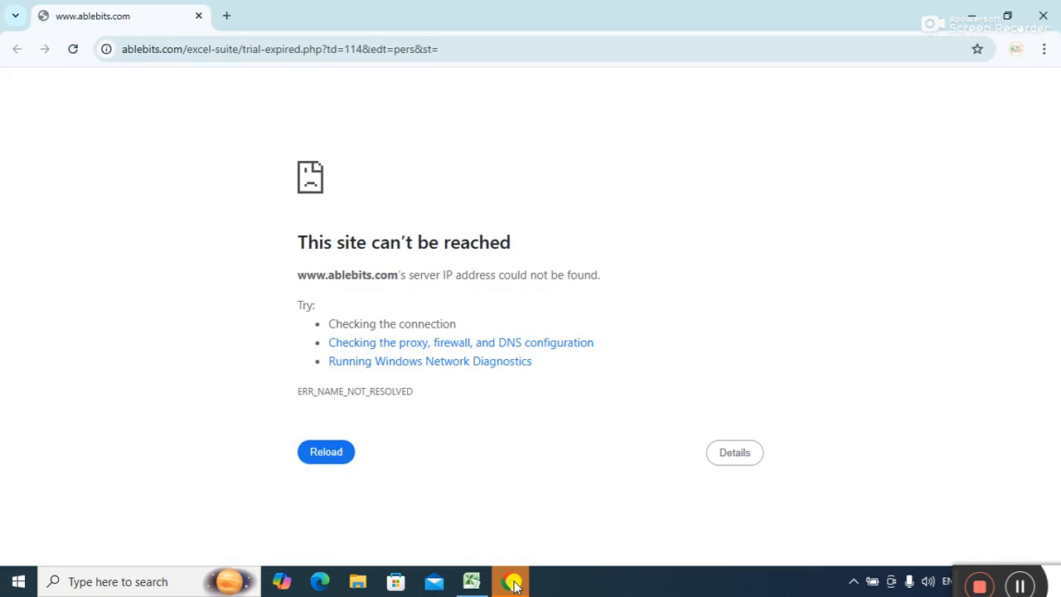
click(854, 583)
mouse_move(849, 524)
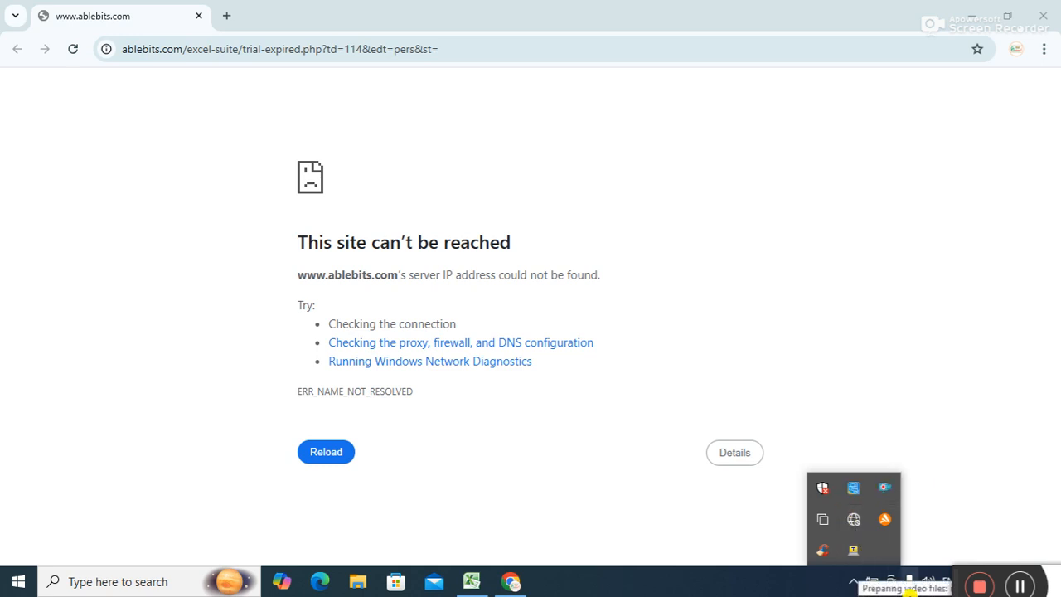
click(957, 581)
drag(957, 581, 906, 582)
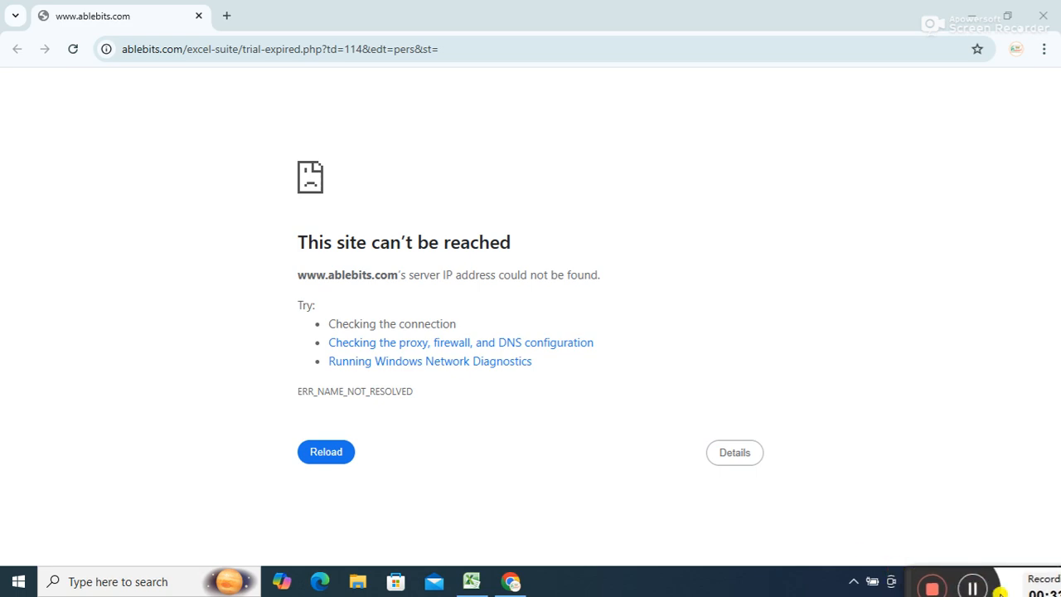
click(970, 587)
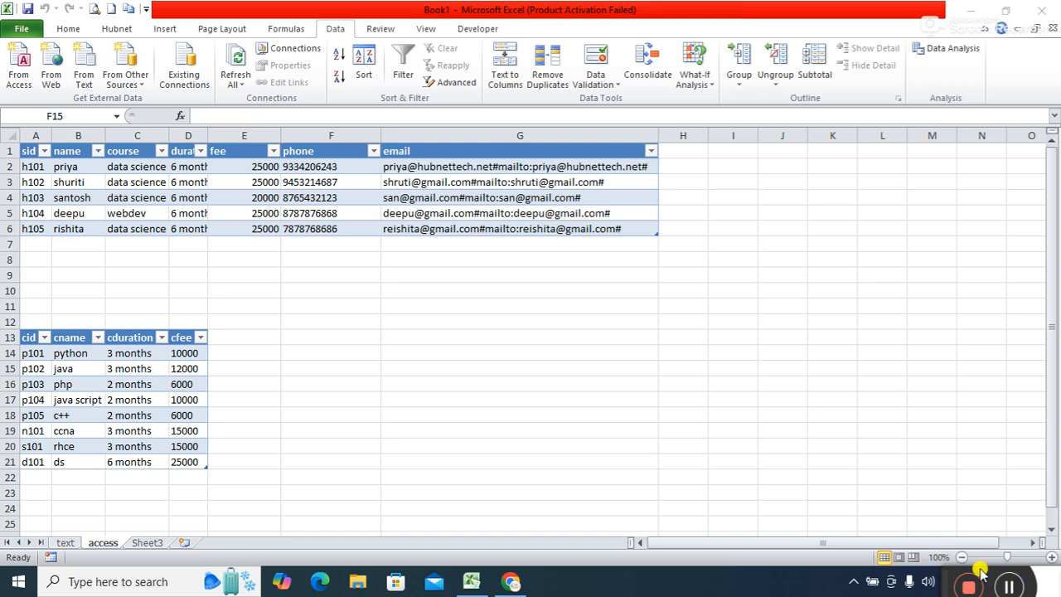
Rename Sheet3 to 'web'.
click(147, 544)
right_click(147, 544)
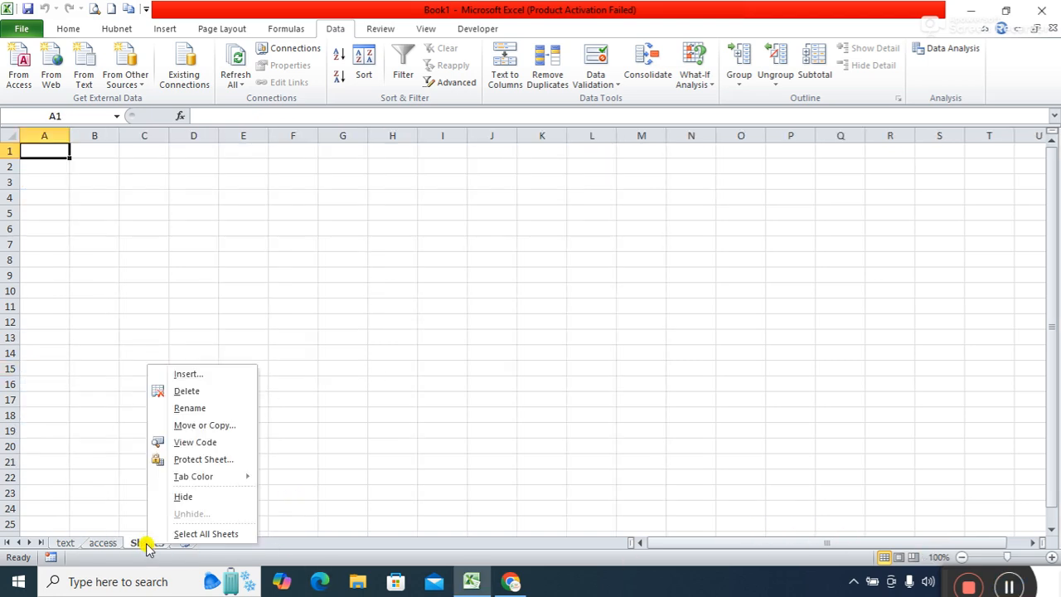
click(190, 408)
text(web)
key(Return)
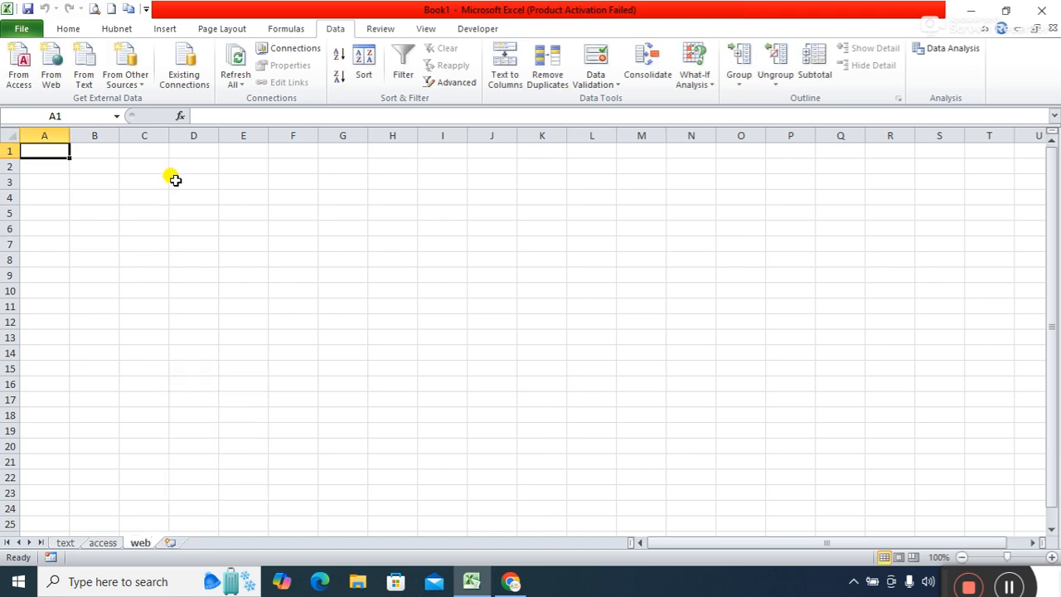
Start a From Web query at B2, dismiss its script errors, and close it without importing.
click(90, 169)
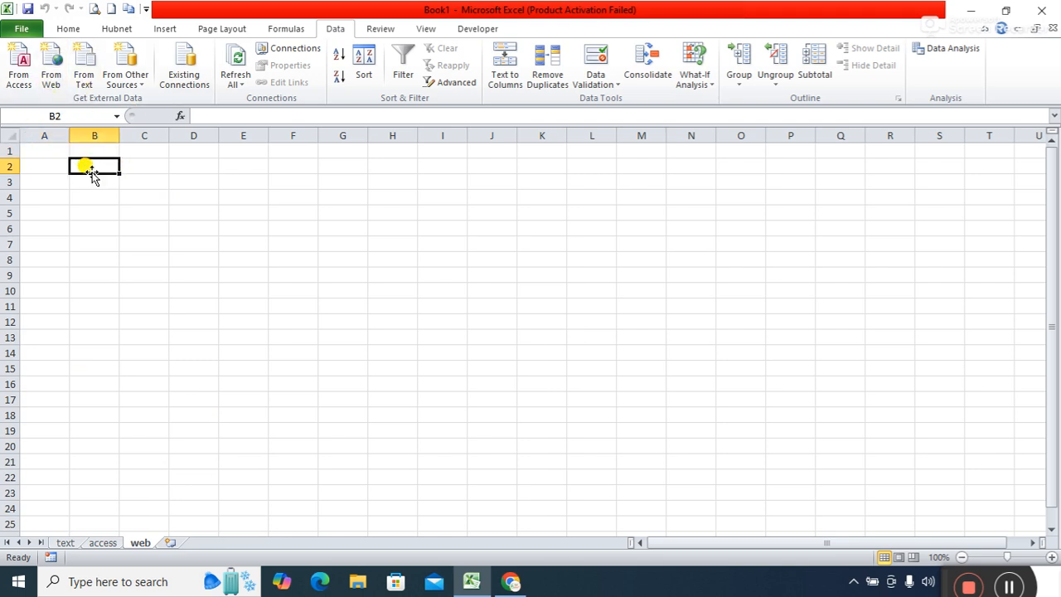
click(52, 73)
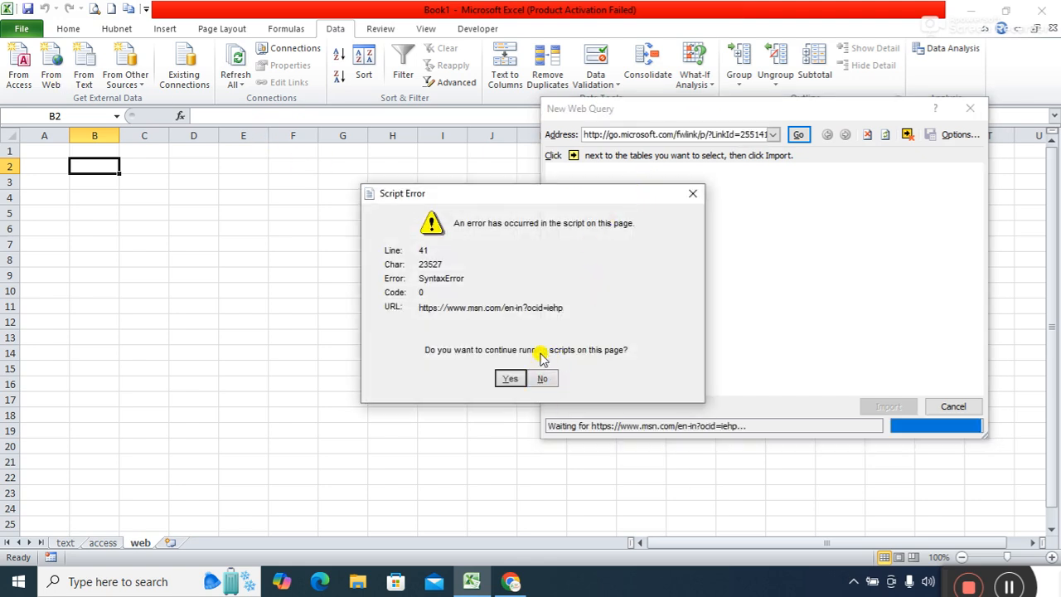
click(540, 379)
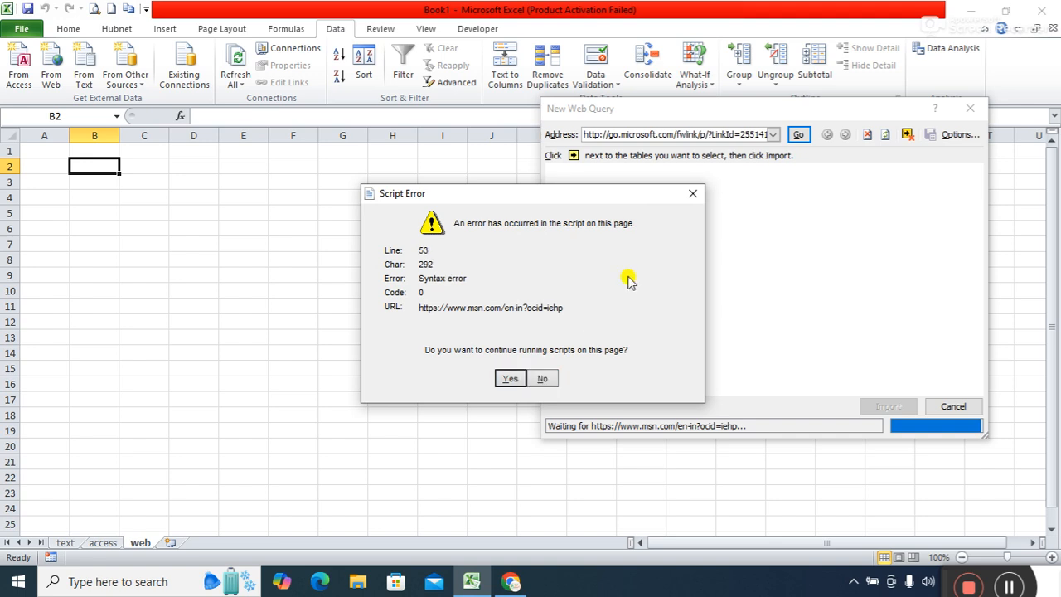
click(687, 198)
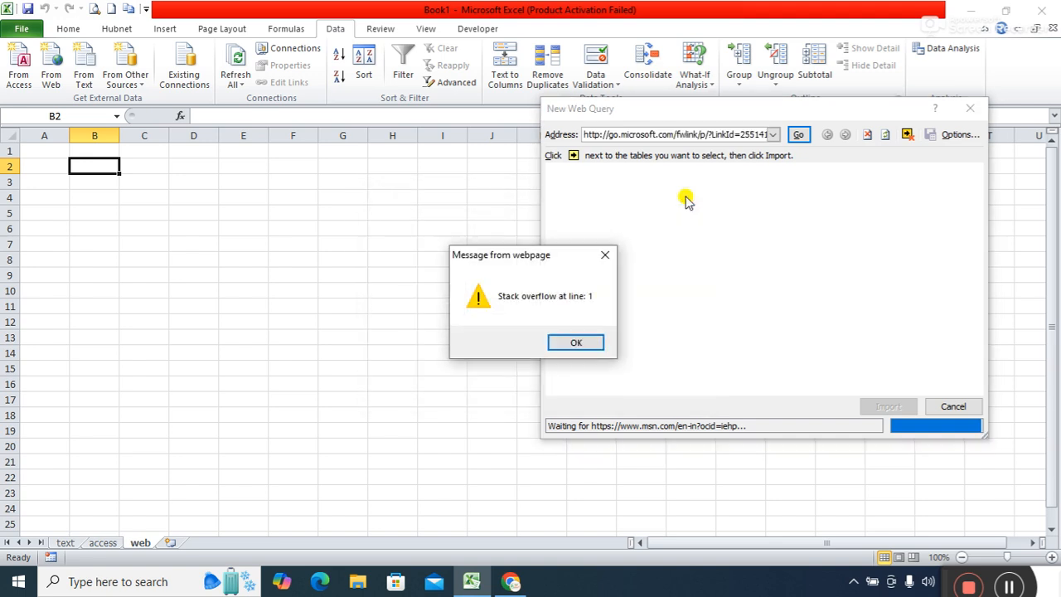
click(578, 342)
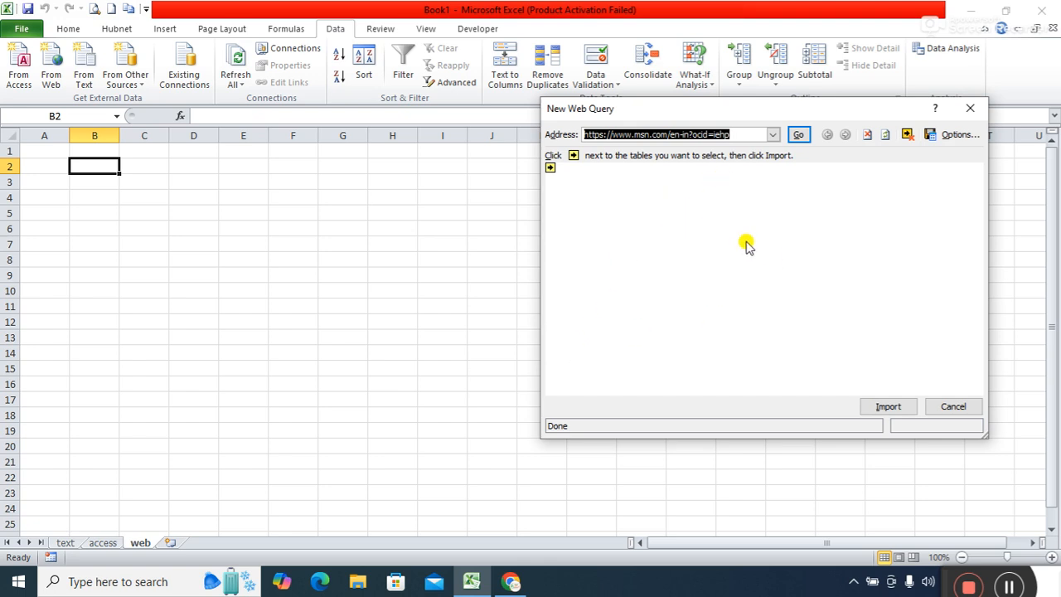
click(976, 112)
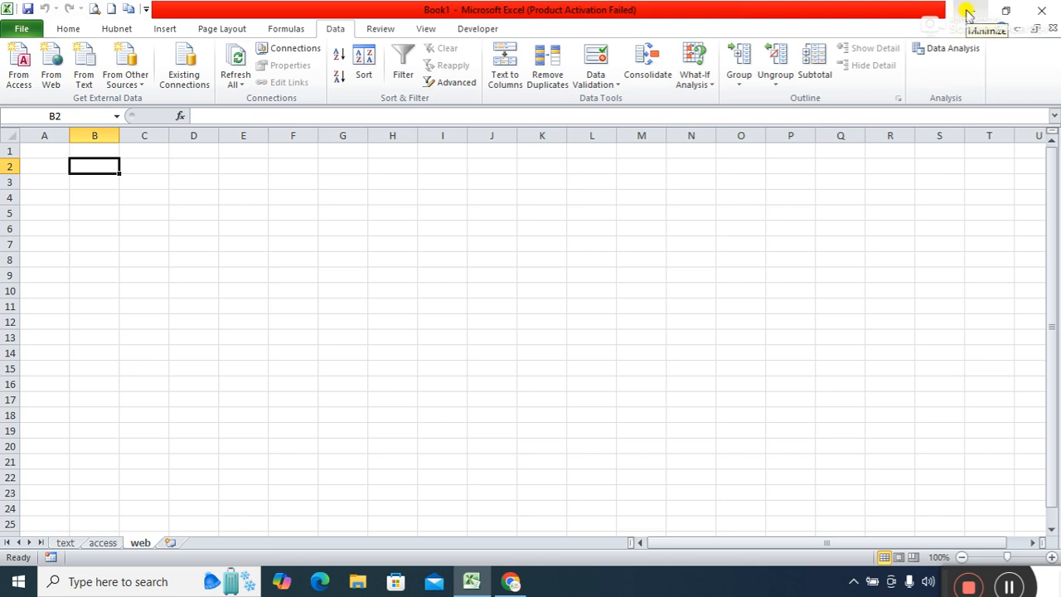
Minimize Excel and open the Google homepage in Chrome by searching 'google'.
click(968, 11)
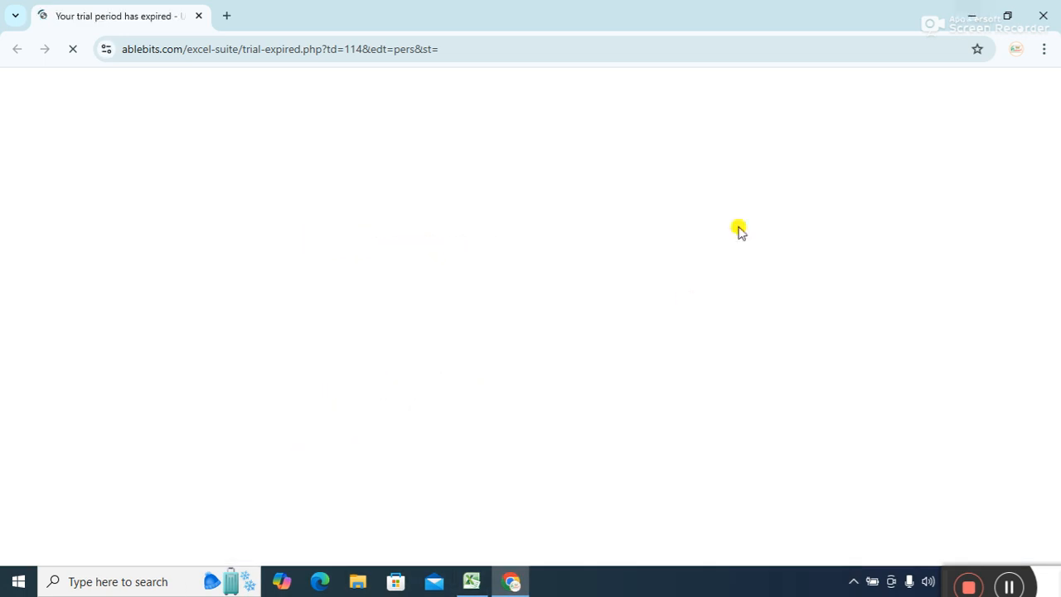
click(354, 52)
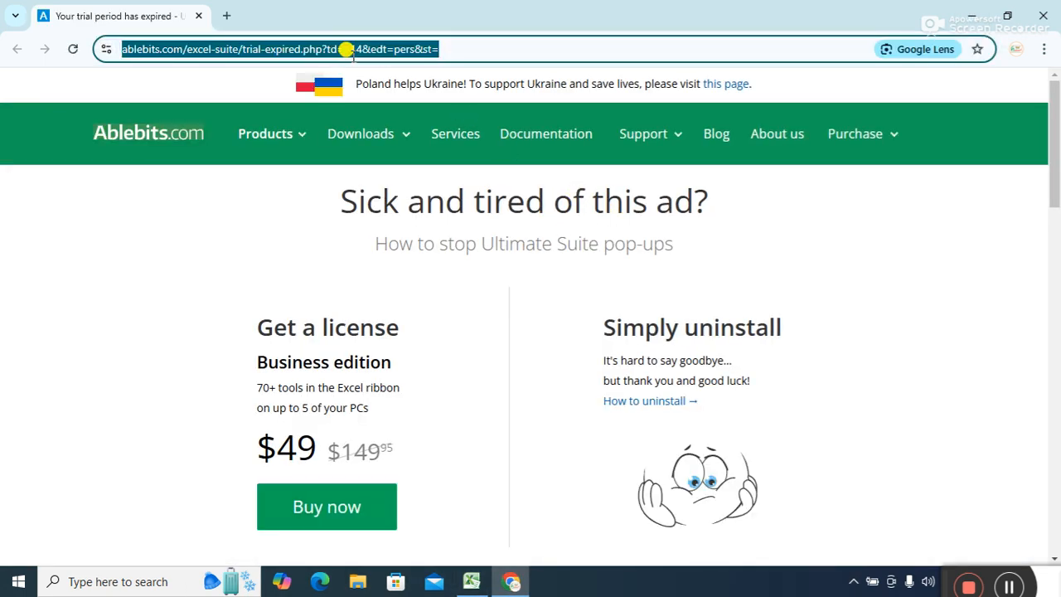
text(google)
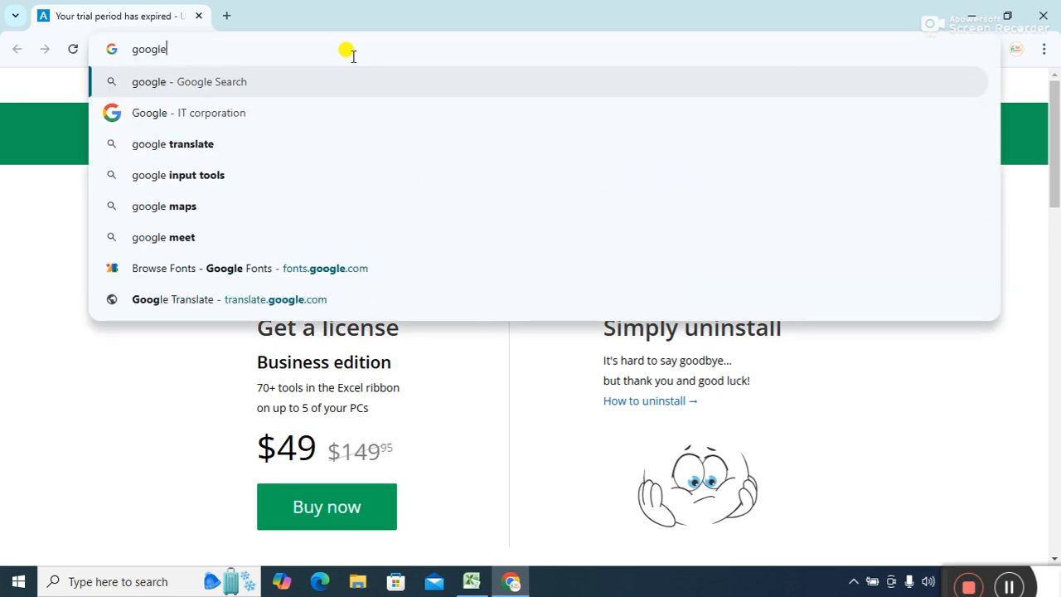
key(Return)
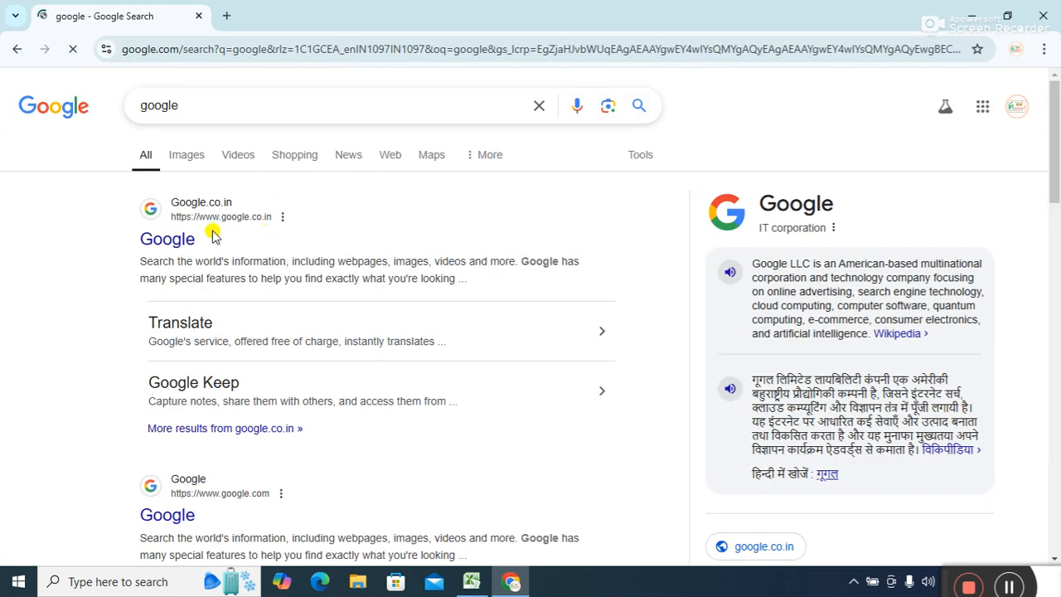
click(184, 240)
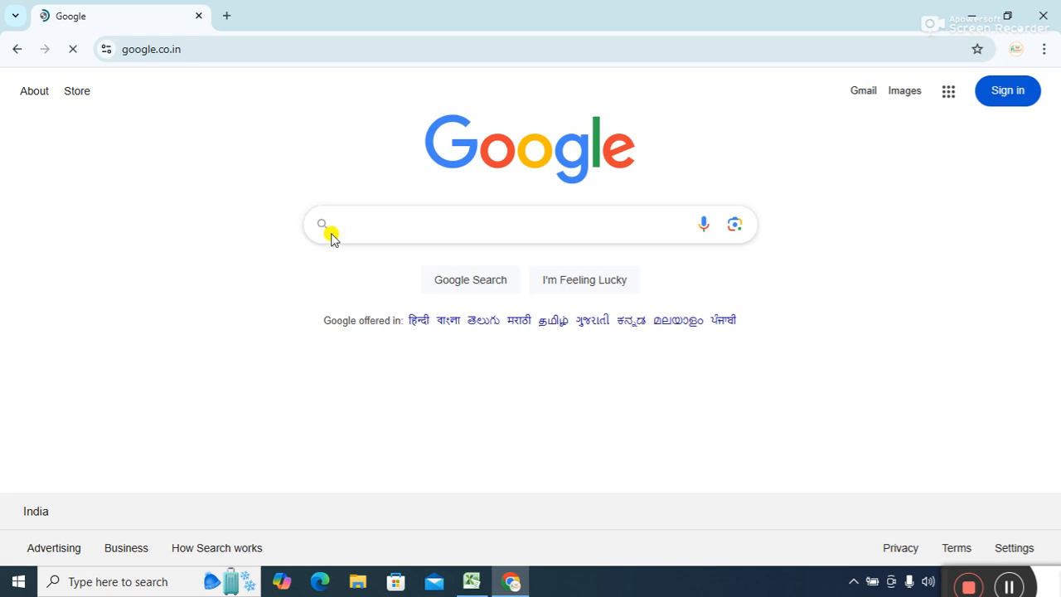
Search Google for 'covid 19 dataset' using the suggestions.
click(344, 225)
text(co)
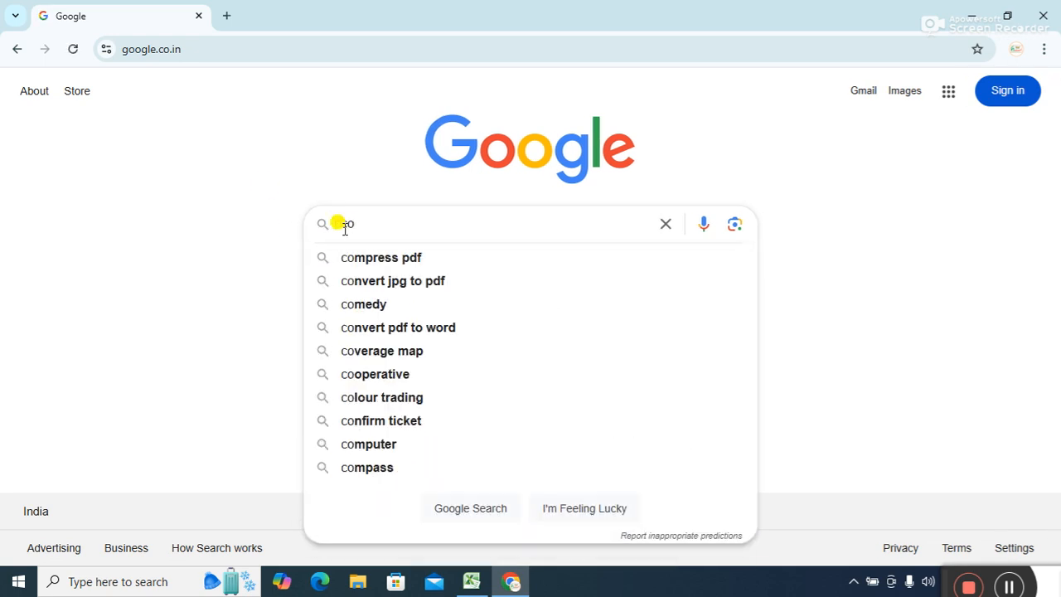
text(vid)
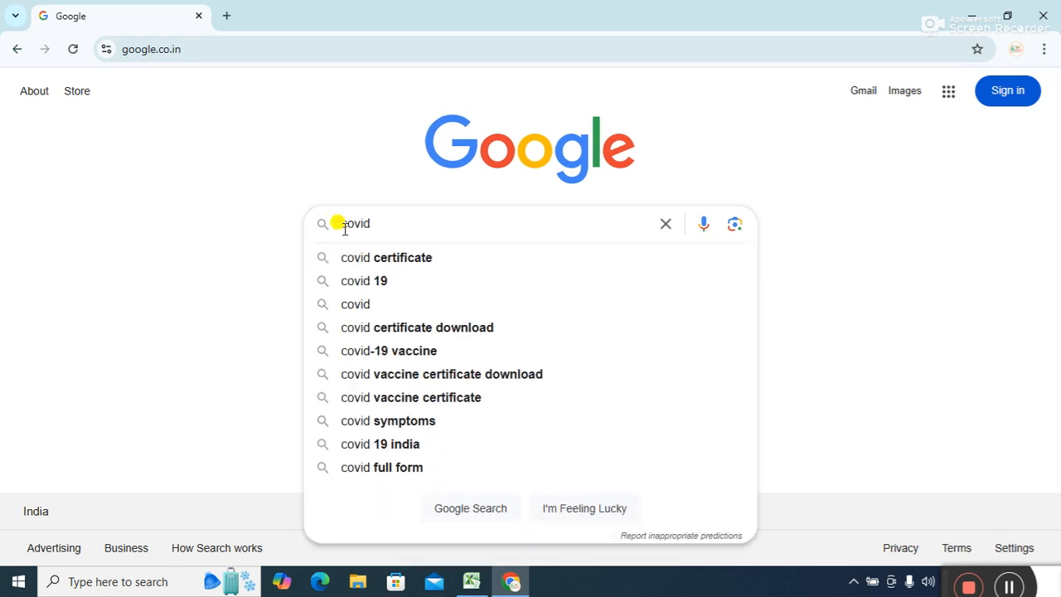
key(Down)
key(Down)
text(dat)
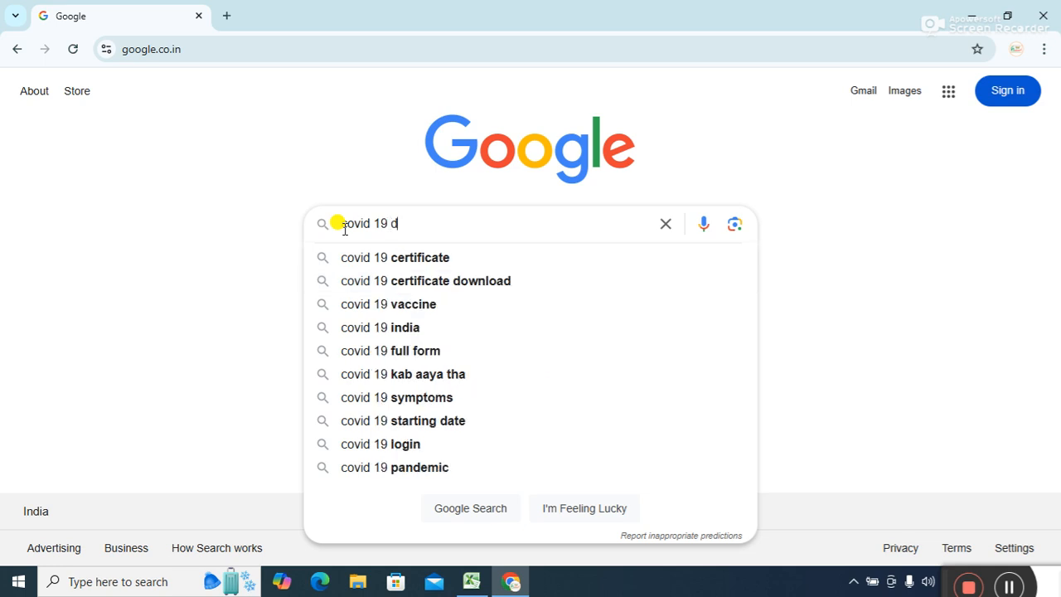
key(Down)
key(Down)
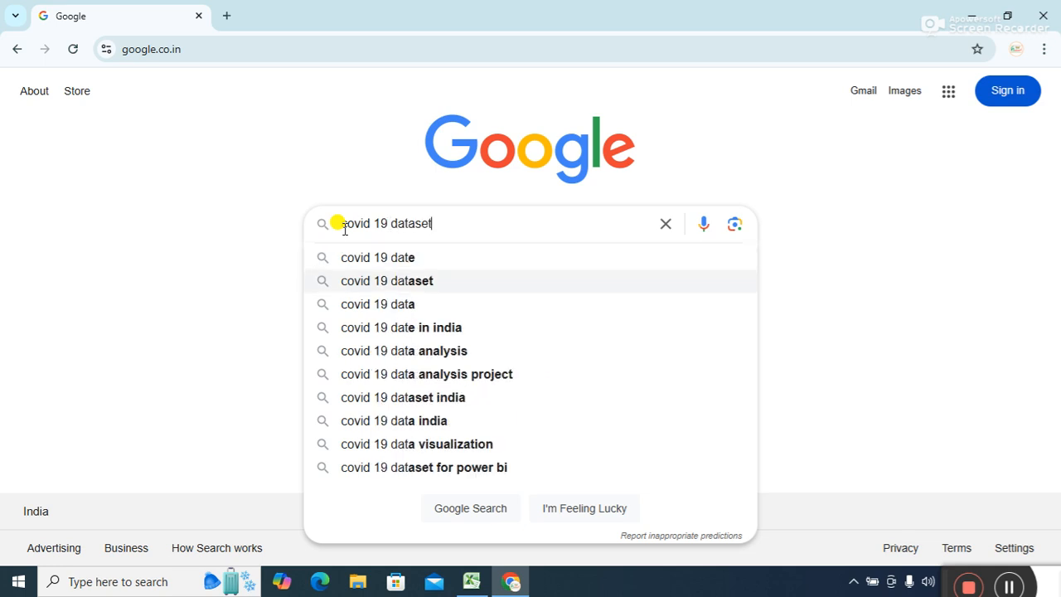
key(Return)
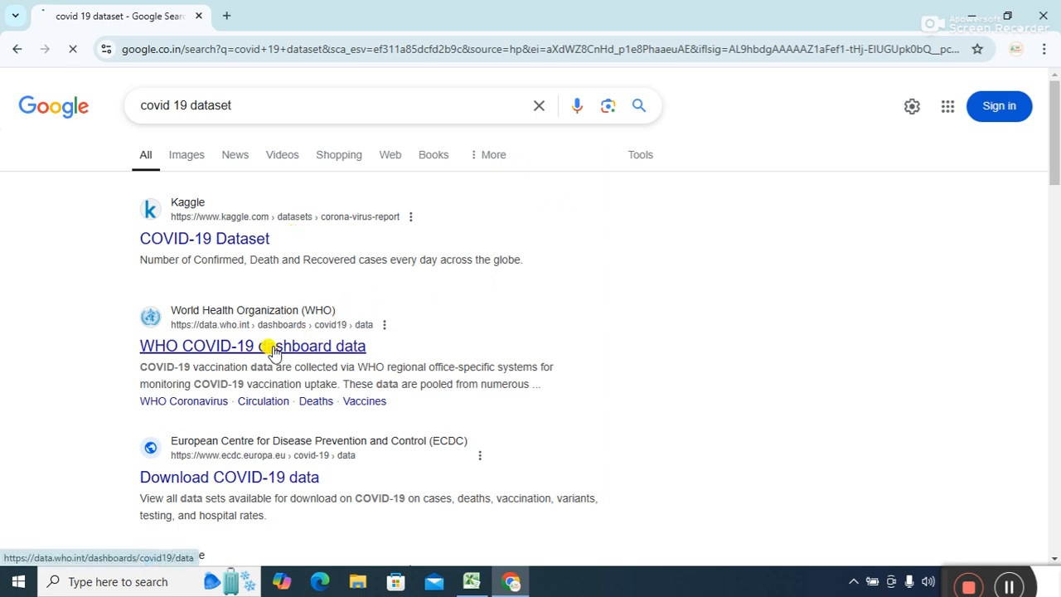
Open the WHO COVID-19 dashboard, view its Deaths page (2,665 deaths in 28 days), then go back.
click(273, 349)
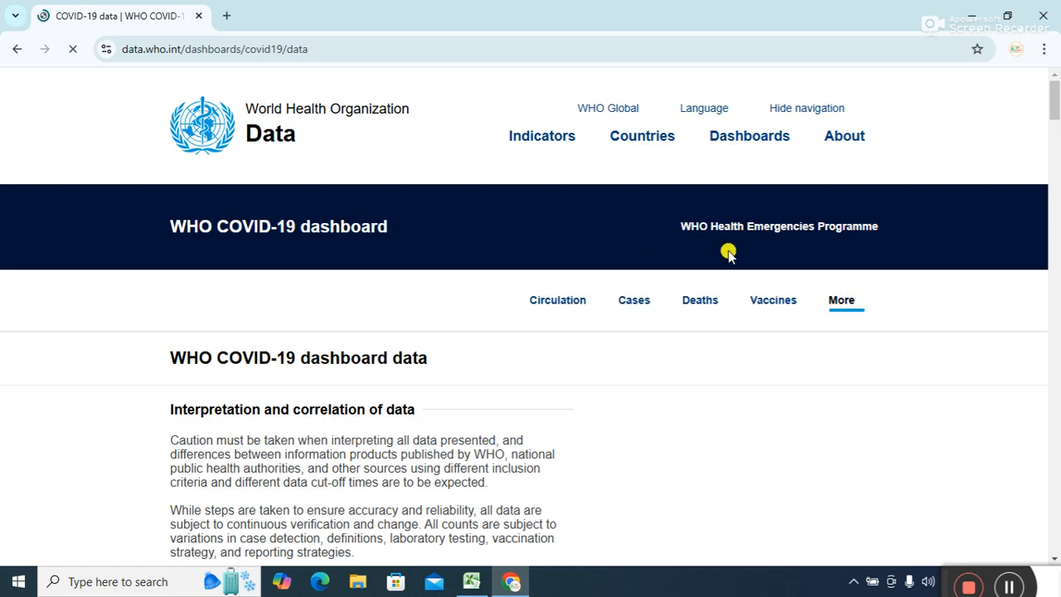
drag(1056, 94, 943, 547)
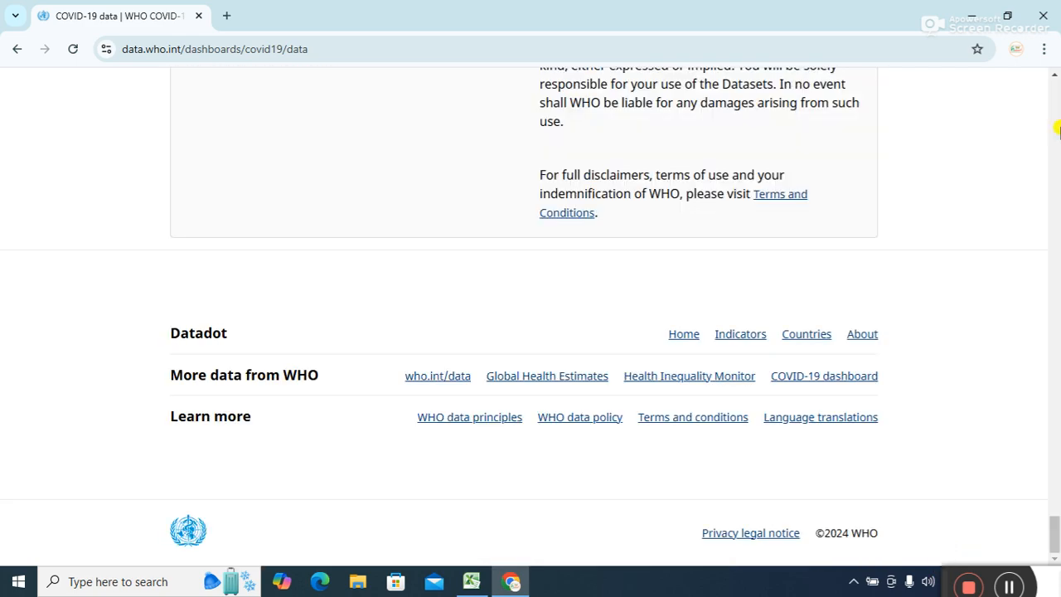
drag(1051, 528, 1046, 164)
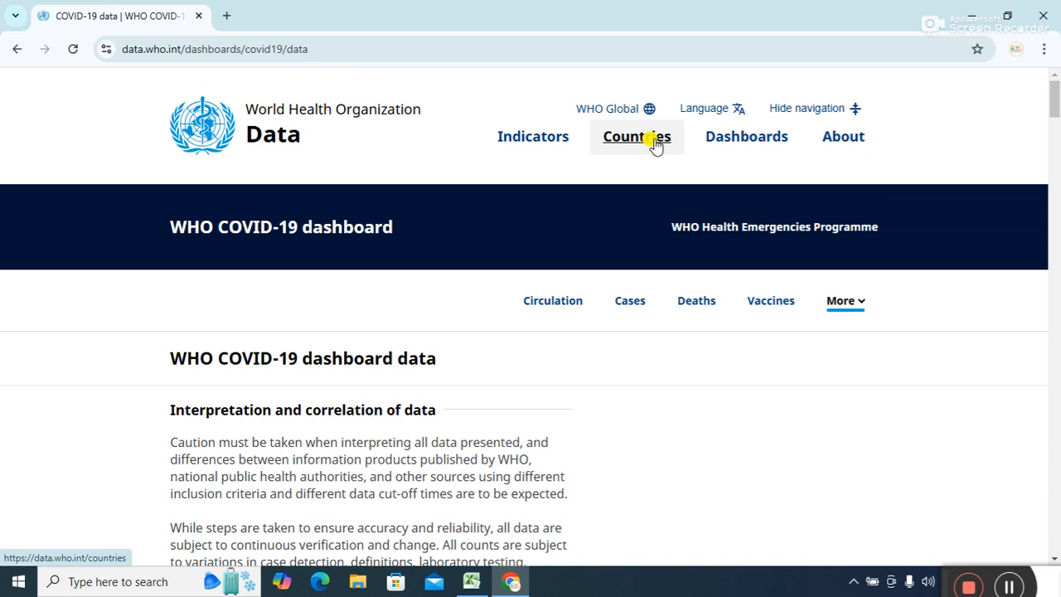
click(691, 307)
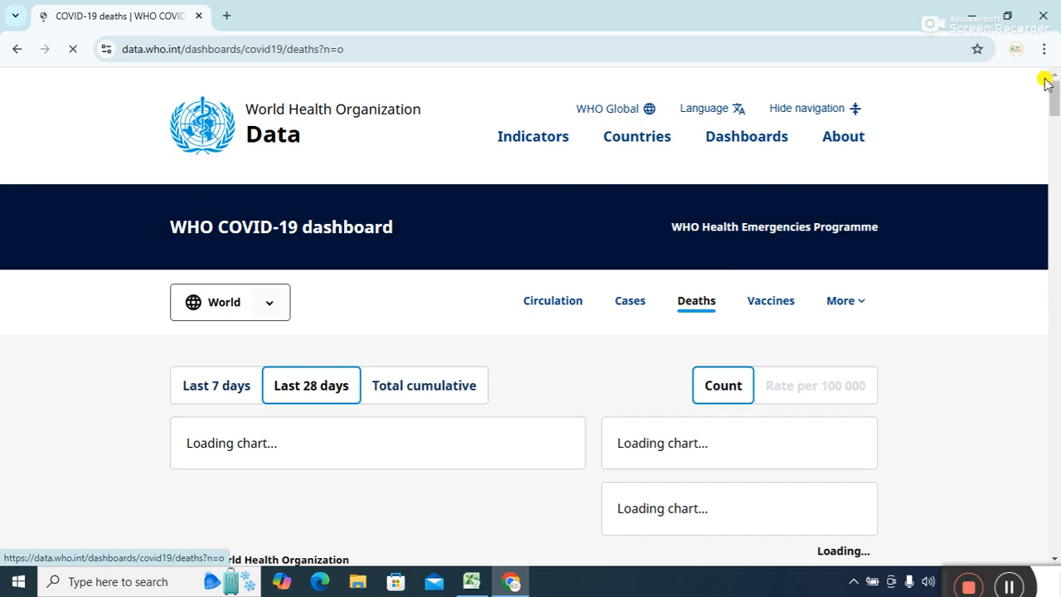
drag(1057, 97, 905, 27)
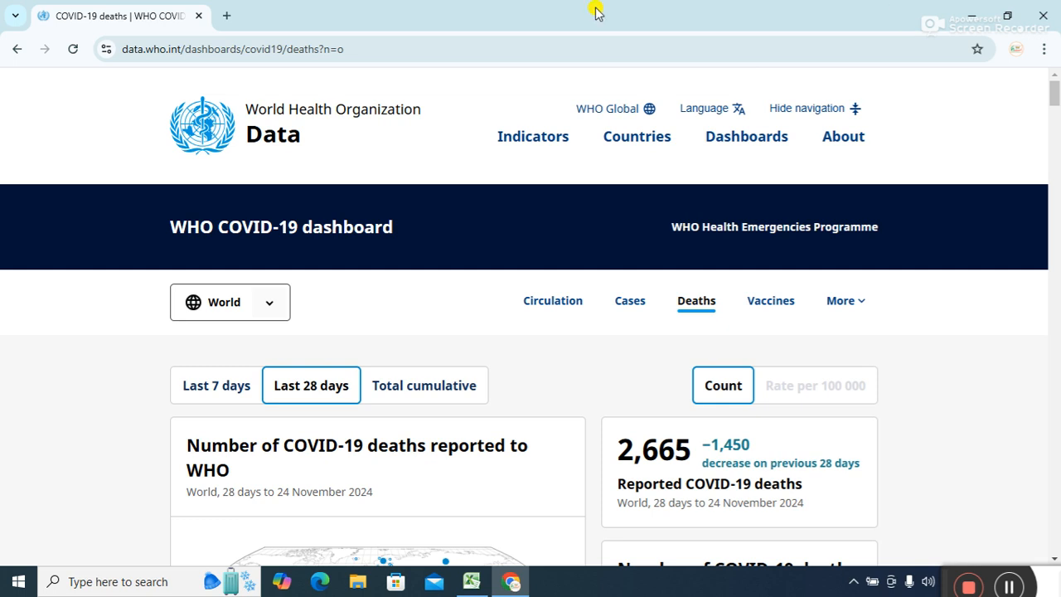
click(17, 49)
click(17, 49)
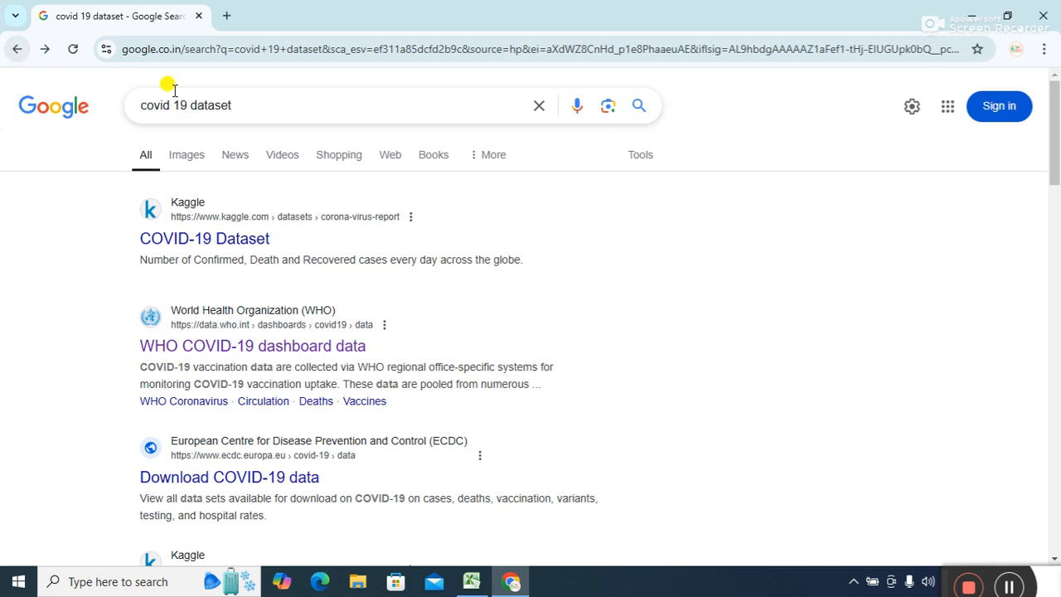
drag(1053, 170, 1056, 321)
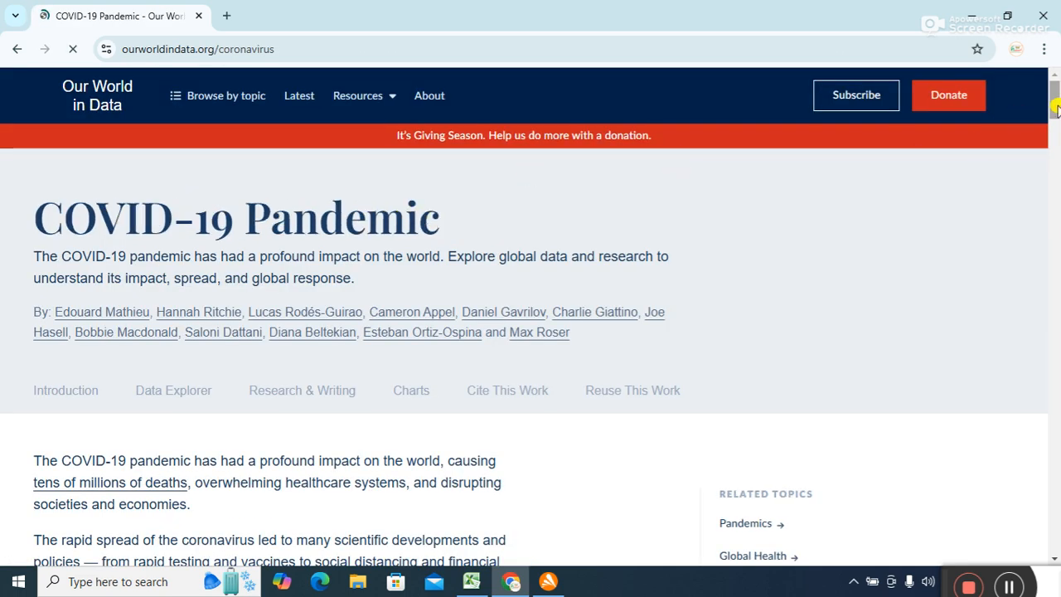
drag(1054, 106, 959, 11)
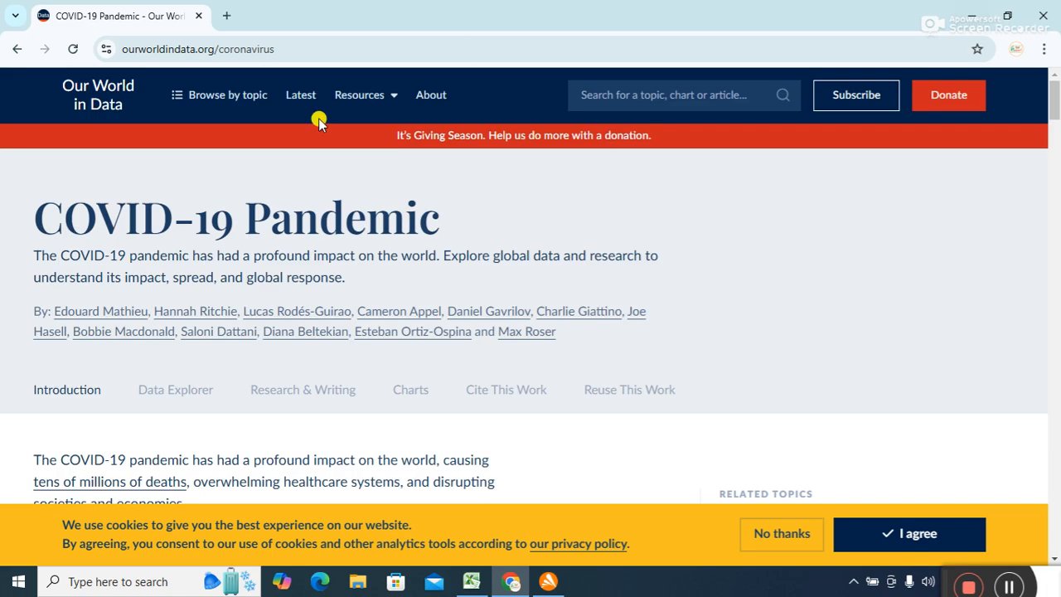
click(17, 49)
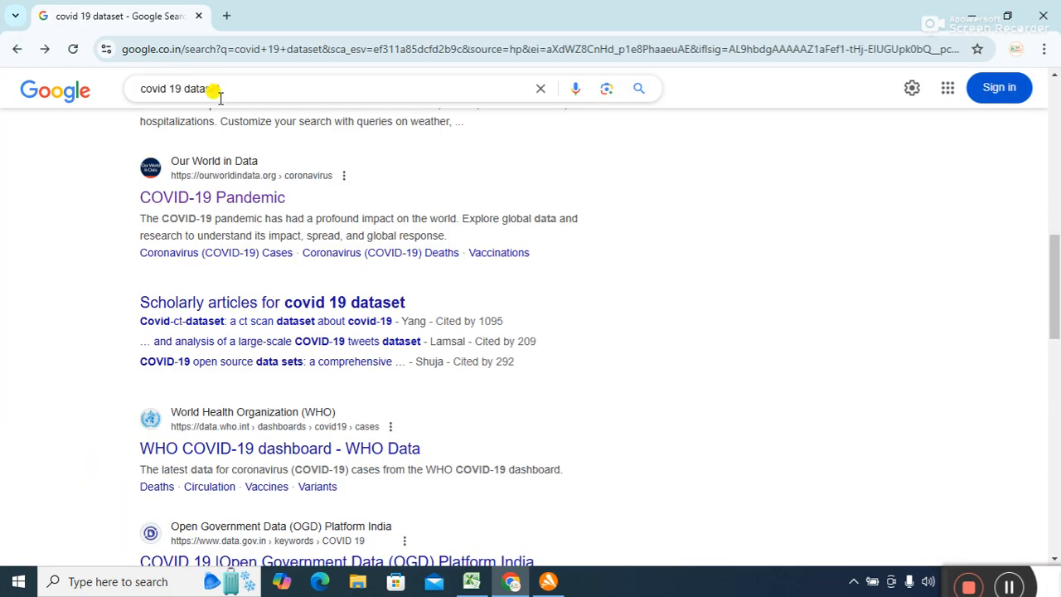
Search Google for the World Economic Outlook database by replacing the existing search text.
drag(217, 93, 79, 29)
text(world ec)
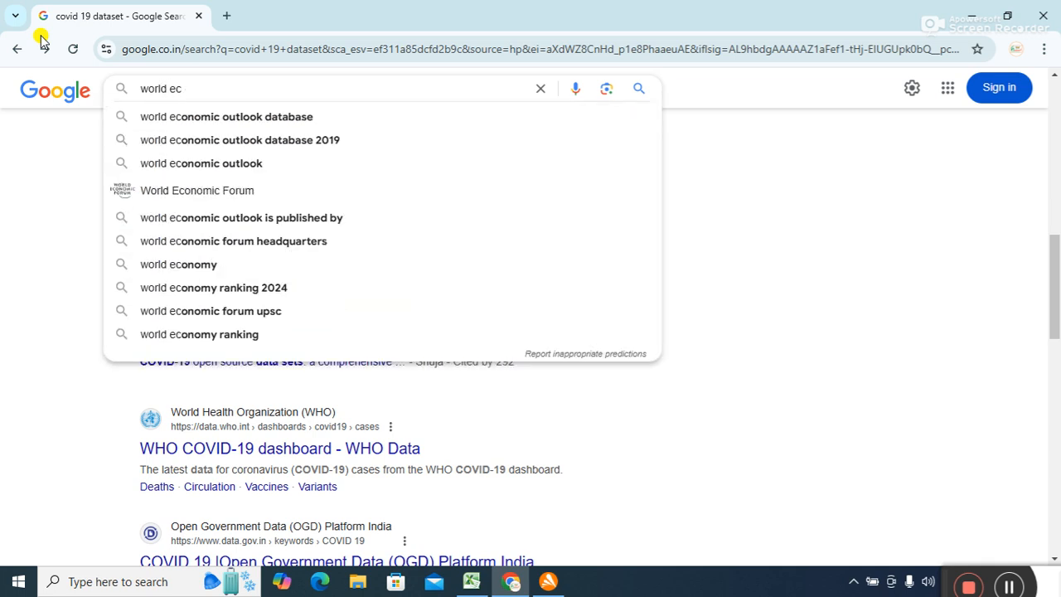
key(Down)
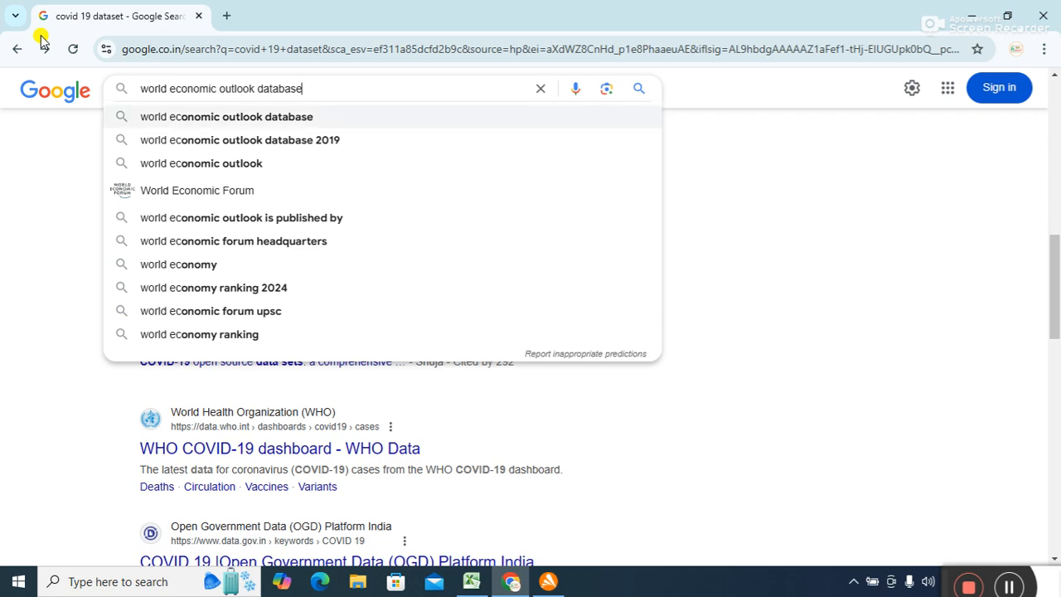
key(Return)
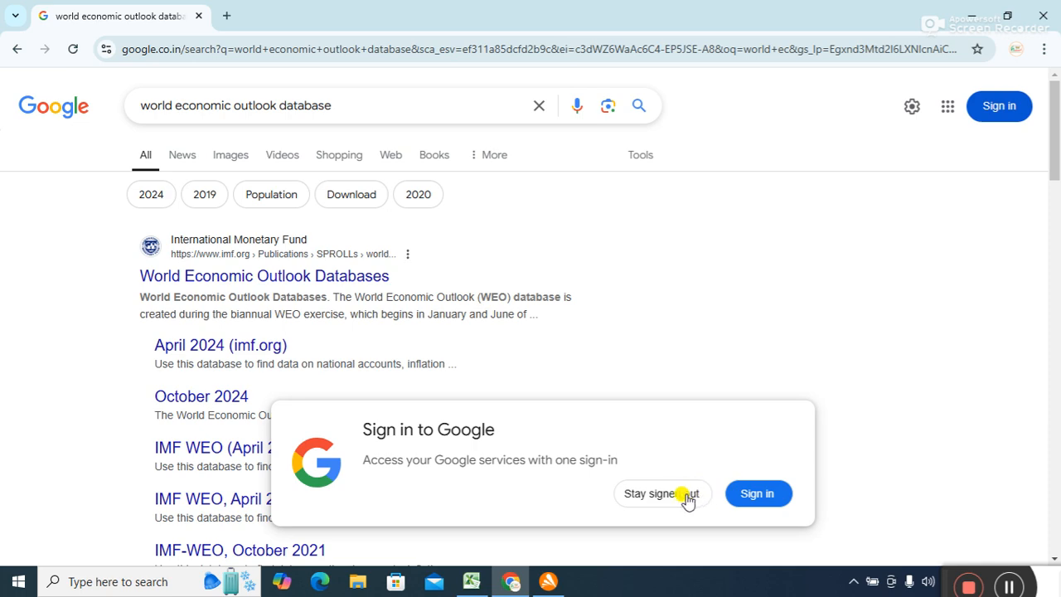
Open the imf.org World Economic Outlook Databases result, then its October 2024 edition.
click(659, 494)
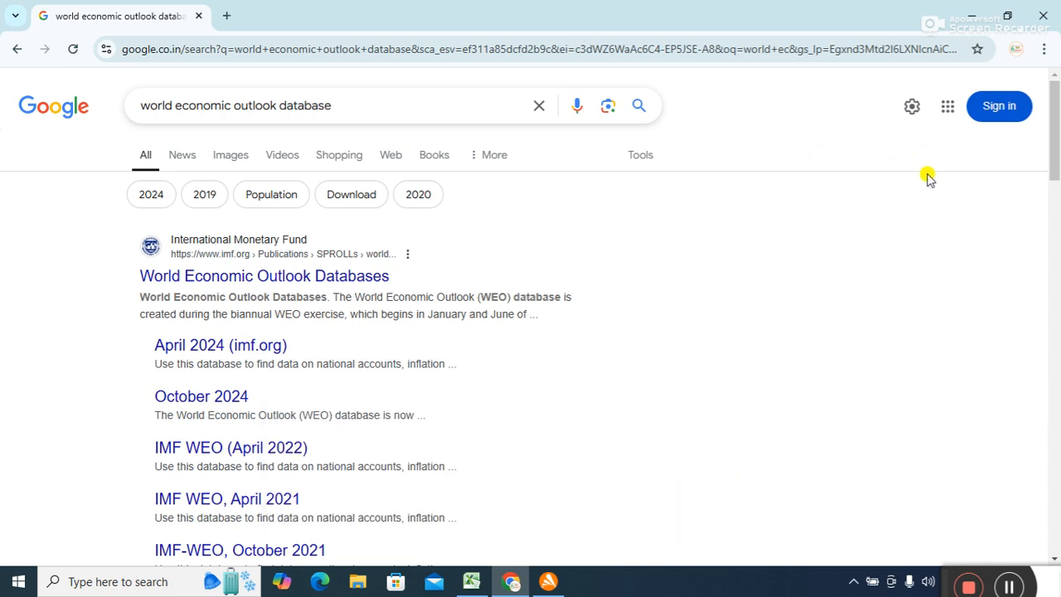
mouse_move(1056, 142)
mouse_down()
mouse_move(1056, 224)
mouse_move(1054, 149)
mouse_up()
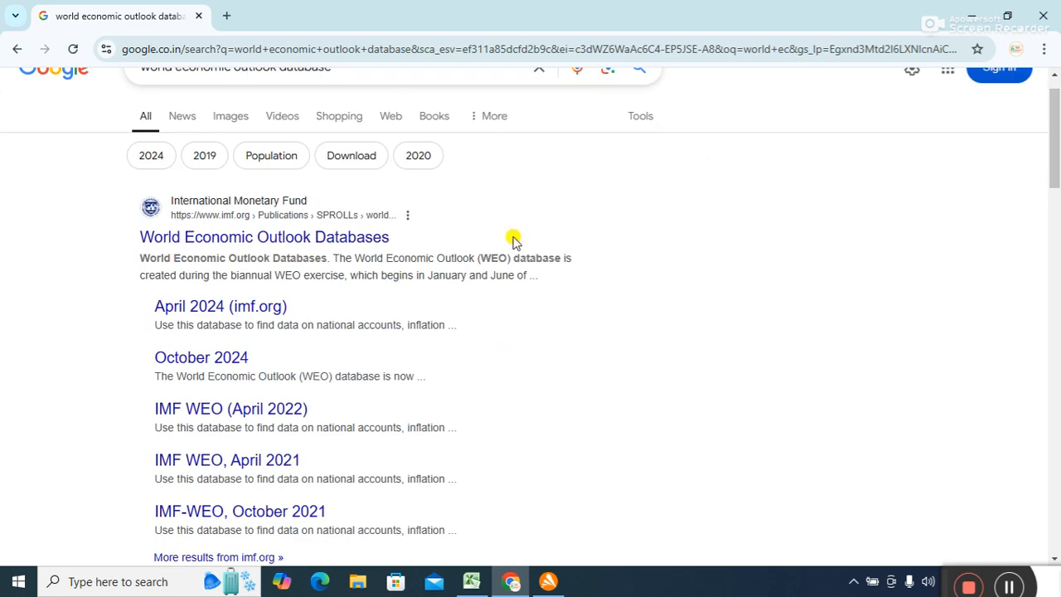
click(320, 238)
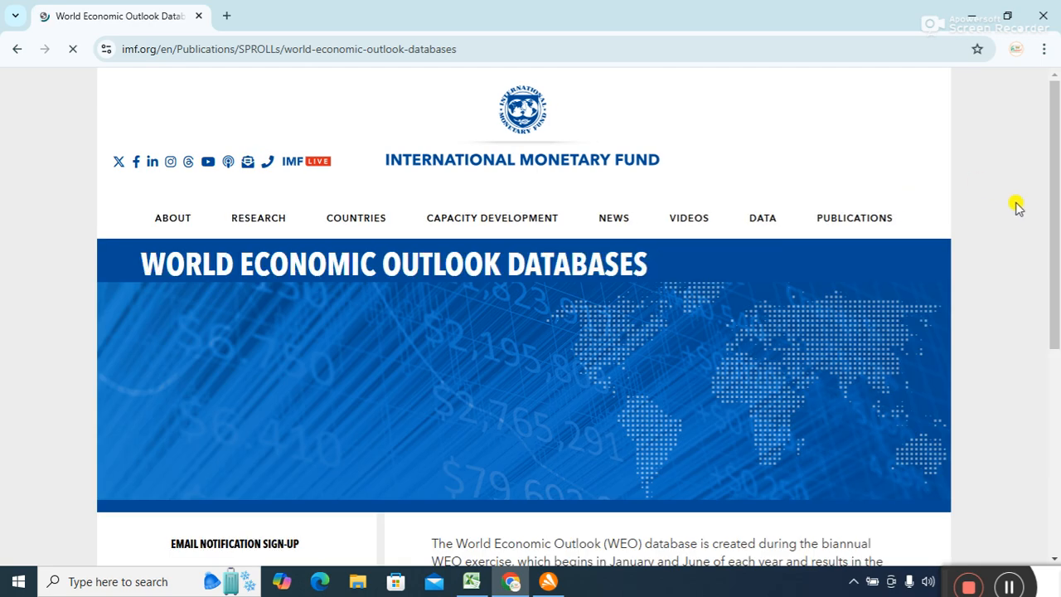
drag(1056, 145, 1004, 247)
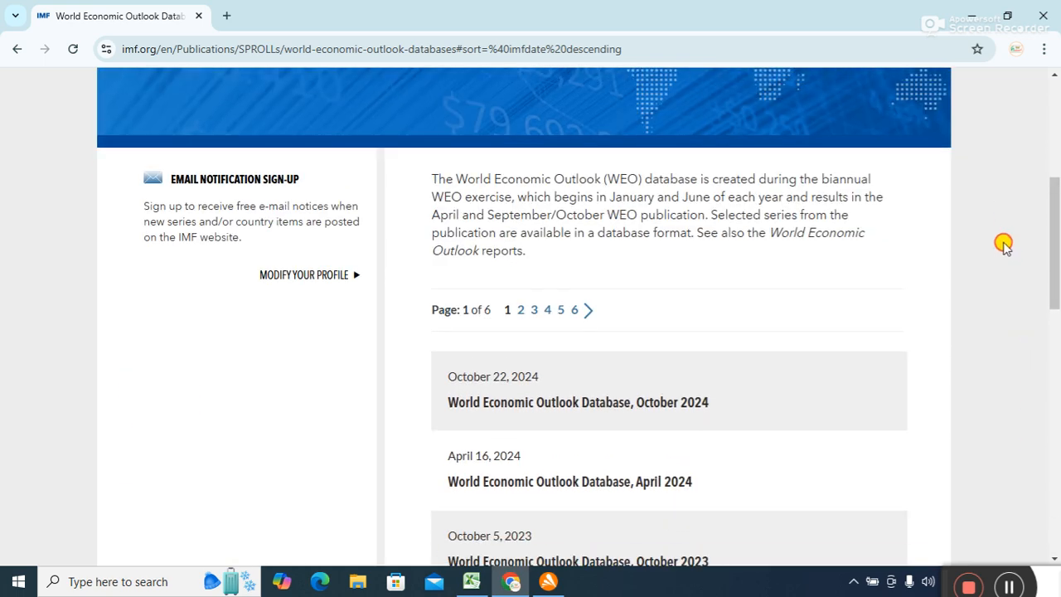
click(547, 392)
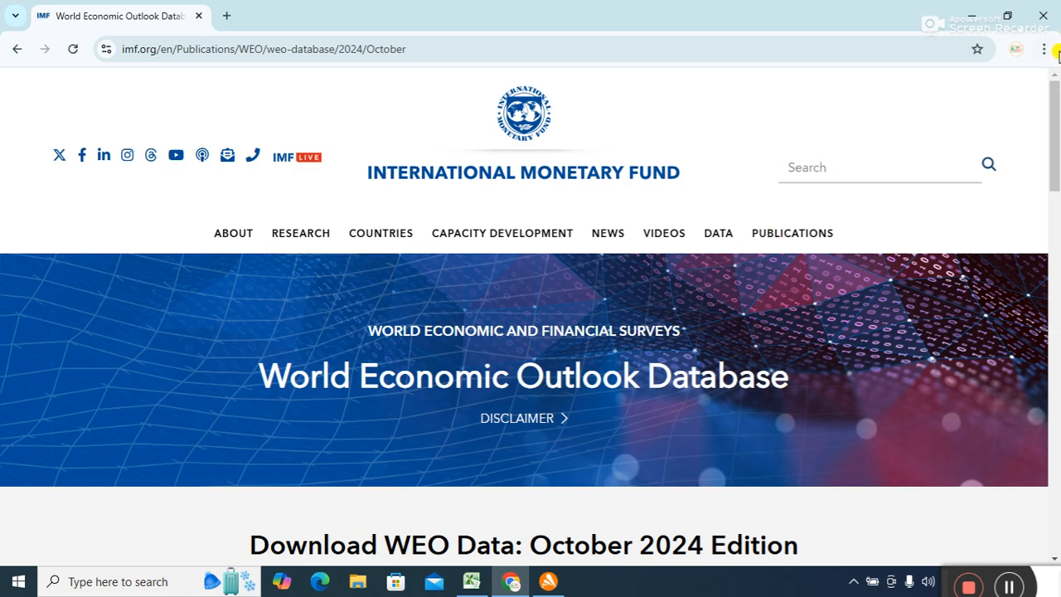
Go to the Entire Dataset page and choose the By Countries data file.
drag(1055, 102, 1017, 217)
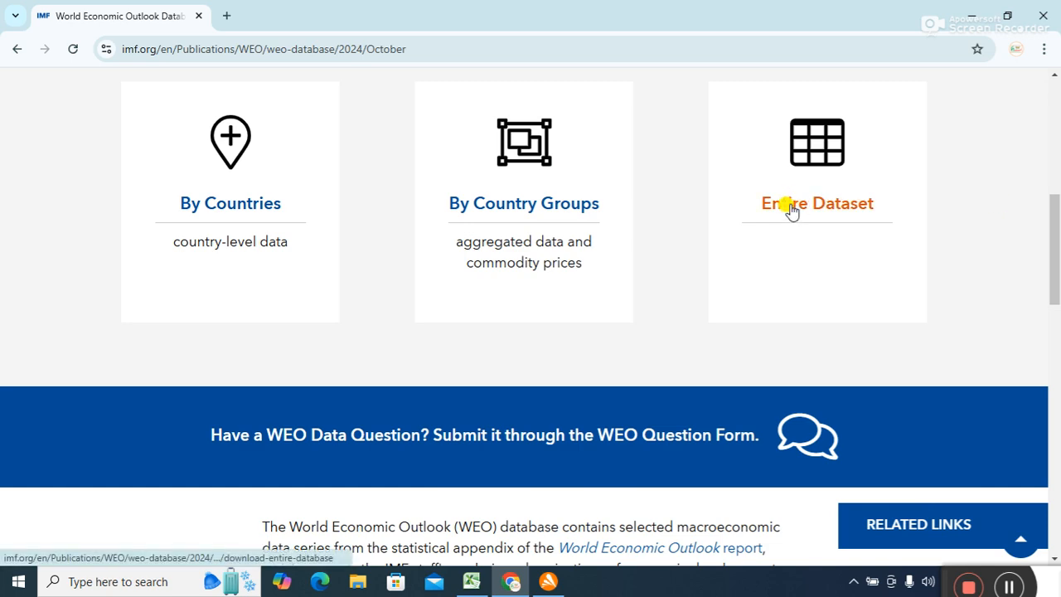
click(790, 208)
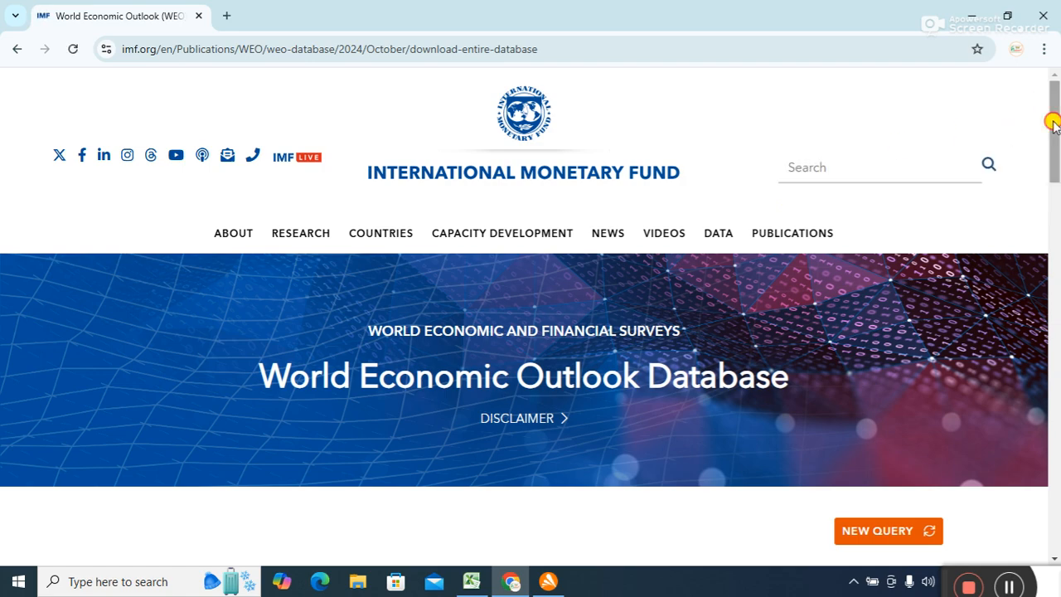
drag(1053, 119, 1009, 219)
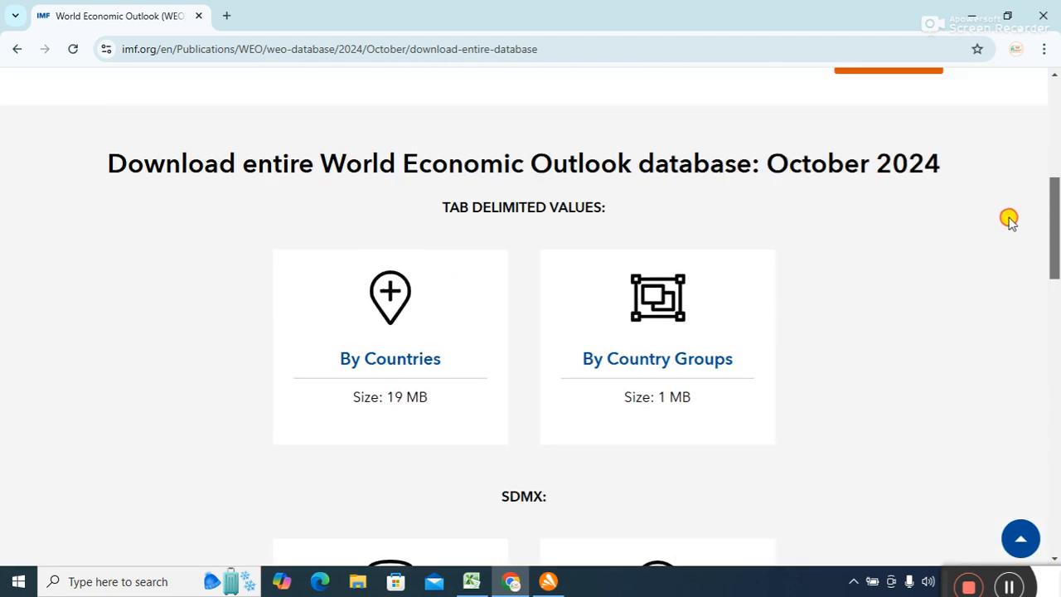
scroll(1009, 221, down, 2)
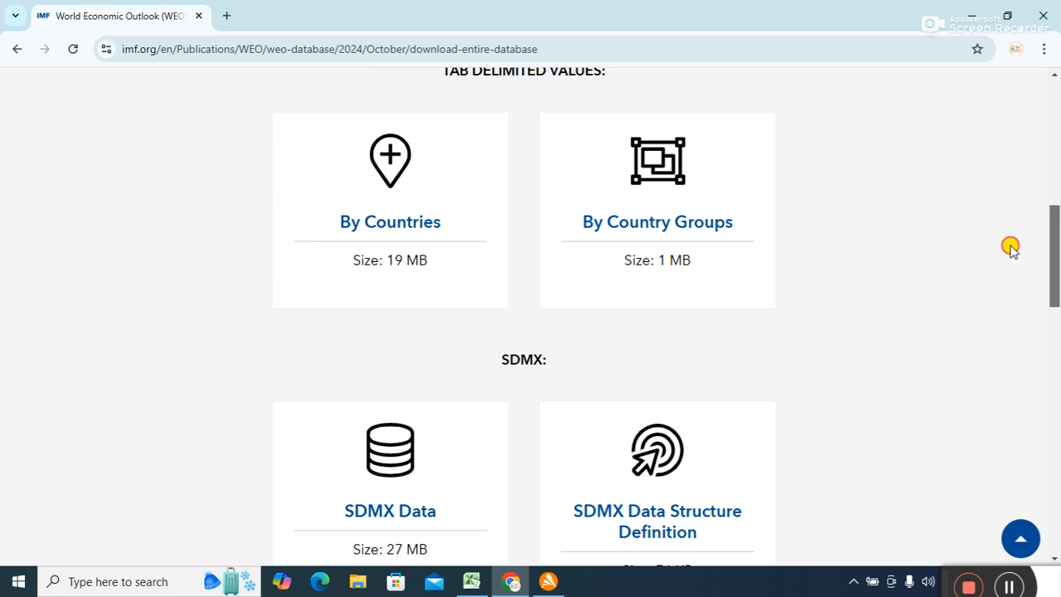
scroll(1011, 249, down, 1)
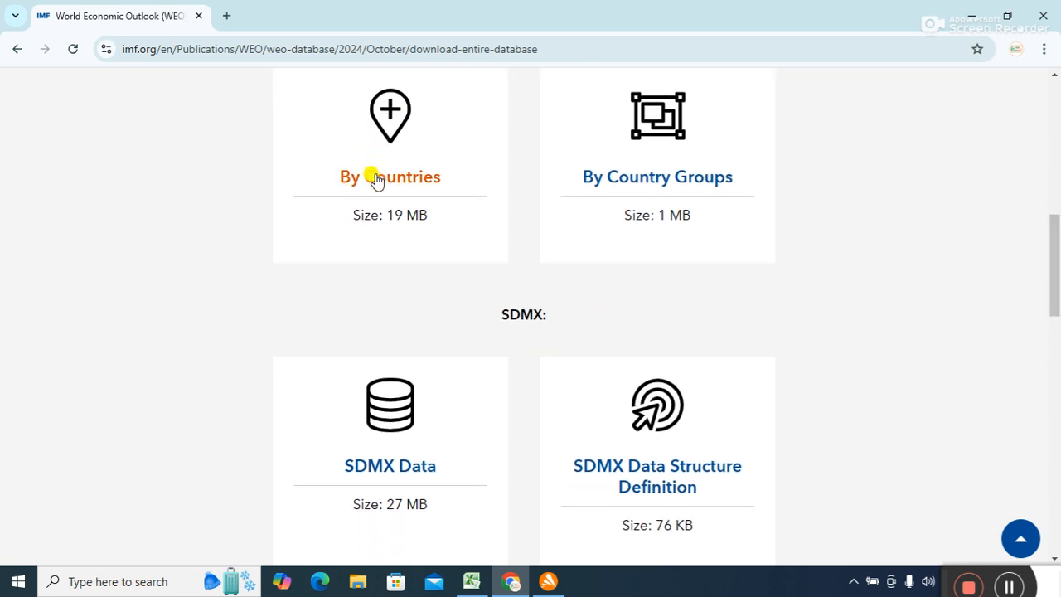
click(373, 176)
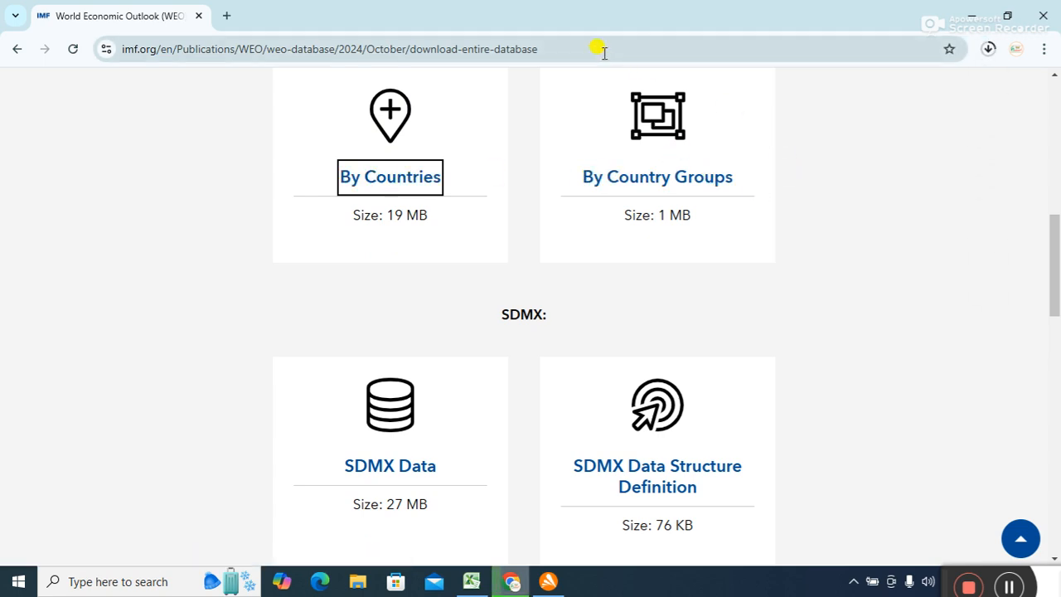
Return to the October 2024 page, select its URL, minimize Chrome and close the Avast alert.
click(18, 48)
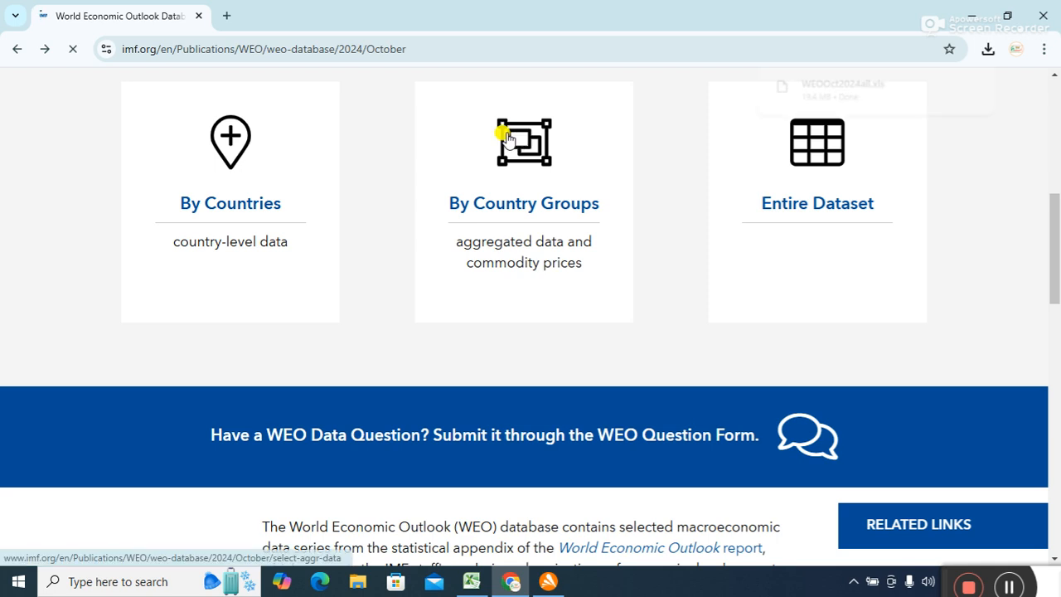
click(422, 48)
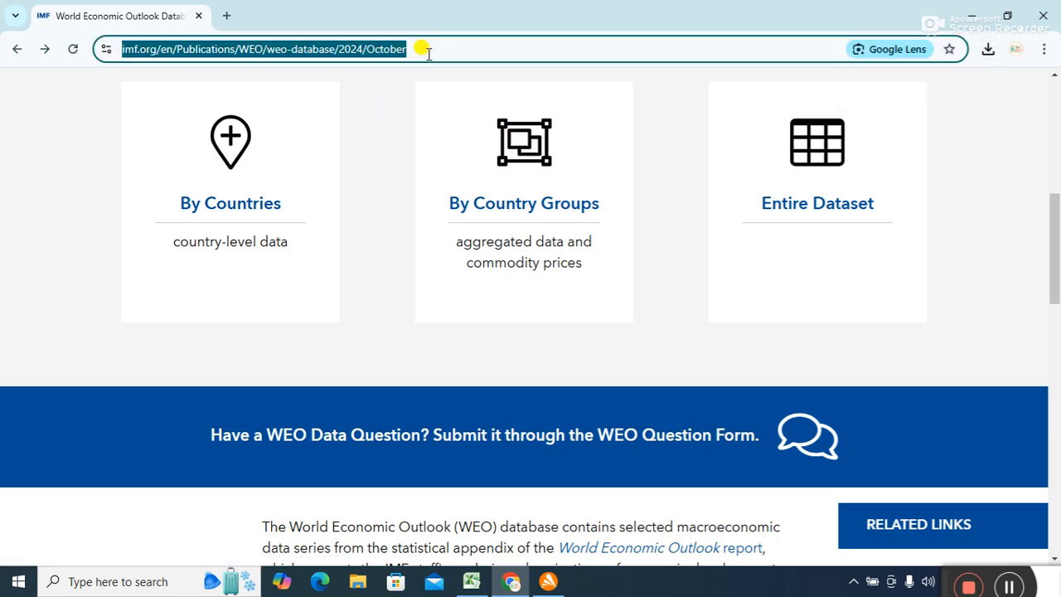
click(971, 15)
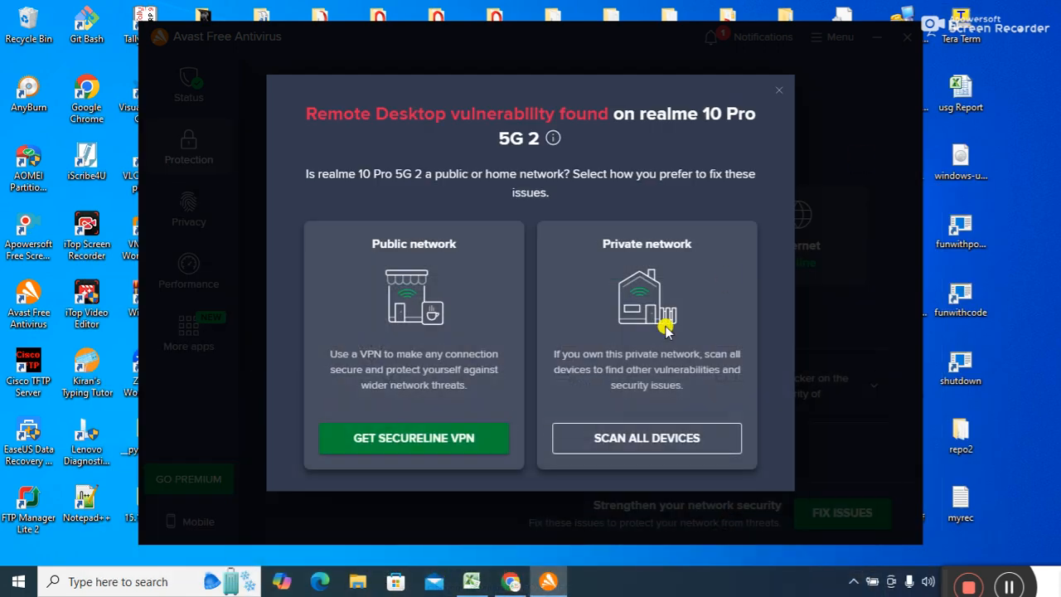
click(779, 90)
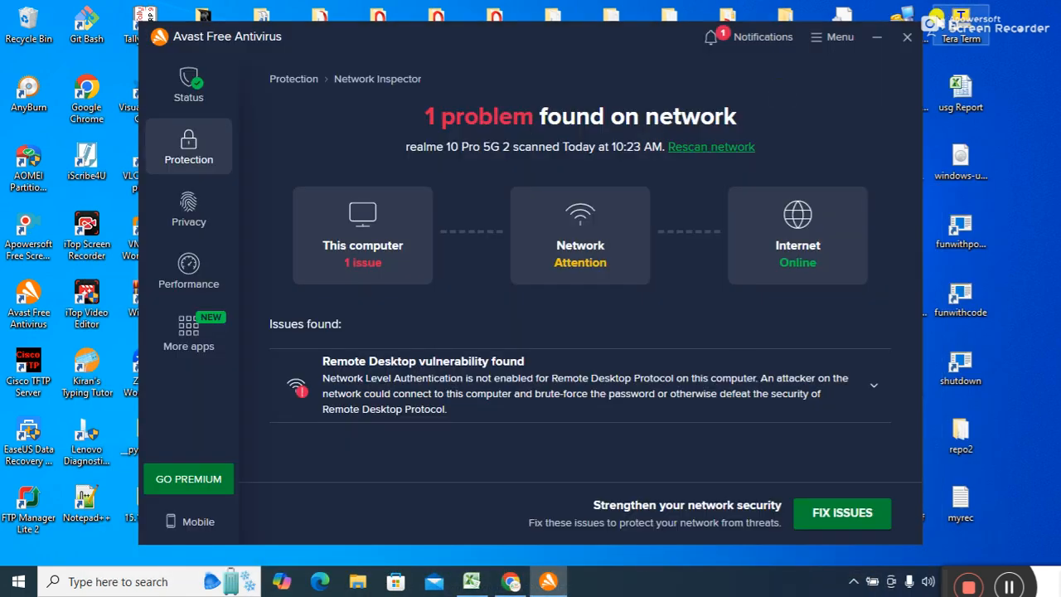
click(906, 39)
Start a From Web query in Excel and dismiss the default page's script errors.
click(470, 578)
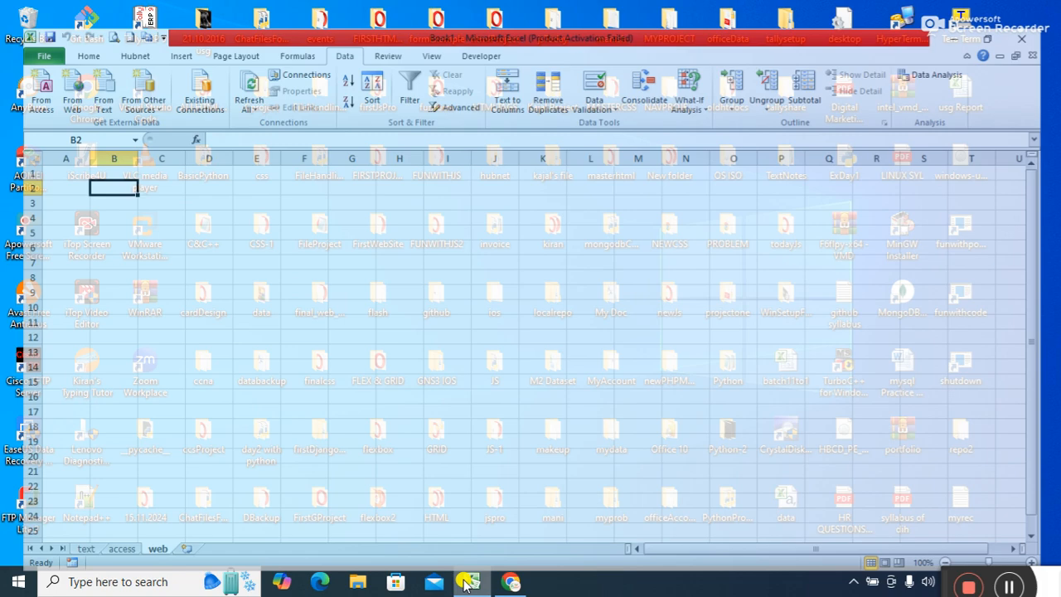
click(51, 71)
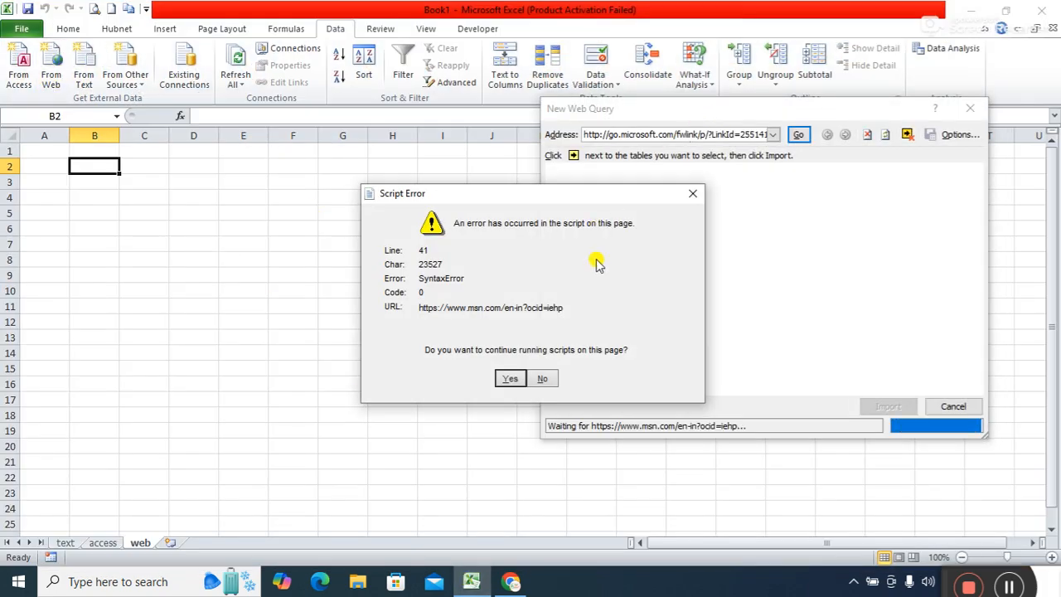
click(541, 380)
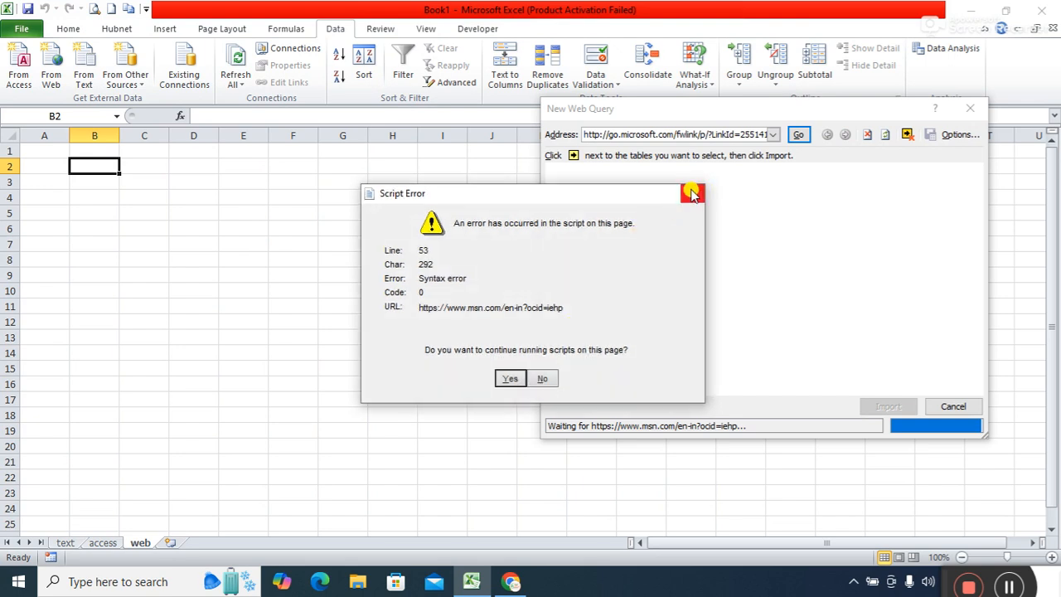
click(693, 193)
click(582, 341)
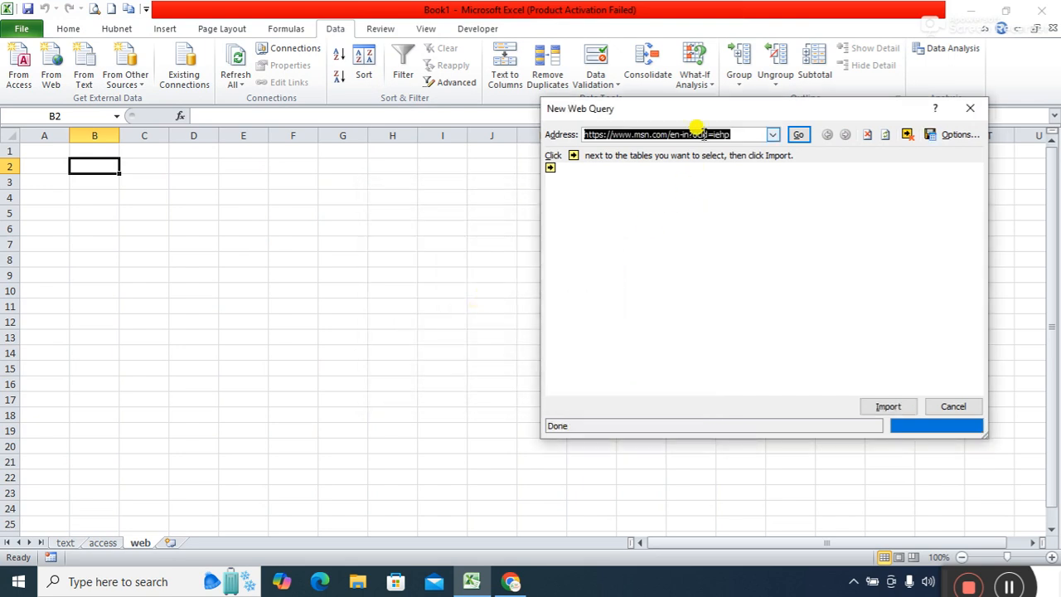
Paste the IMF WEO October 2024 address and load it, answering Yes to each script error.
key(ctrl+v)
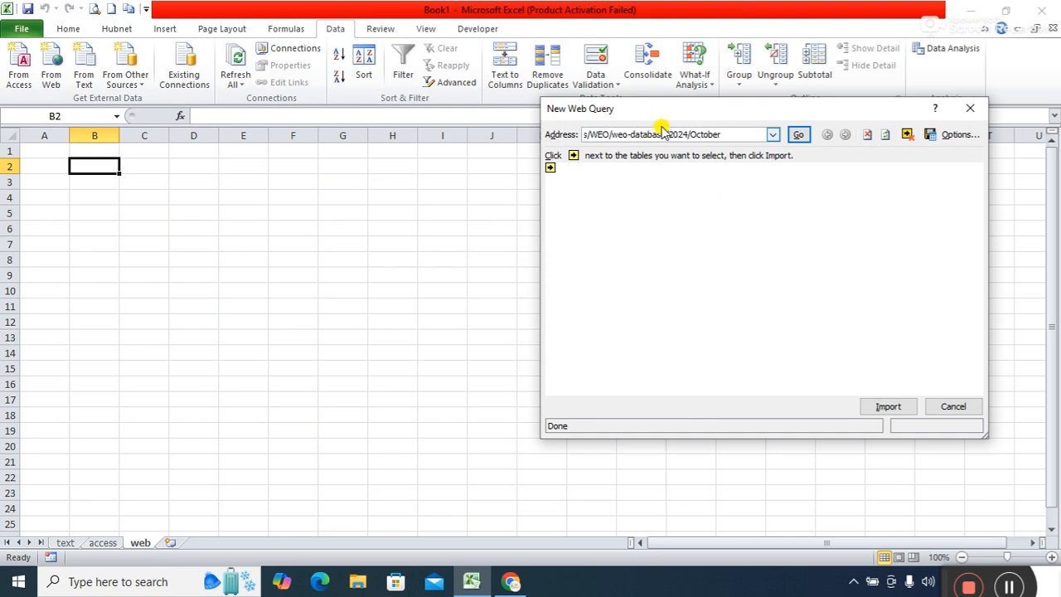
click(797, 135)
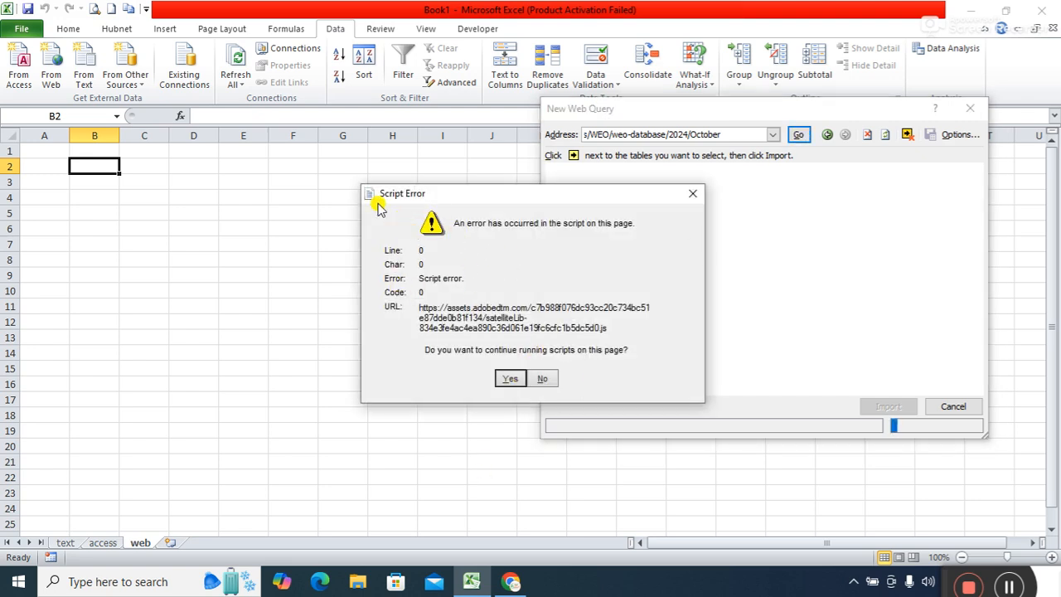
click(513, 378)
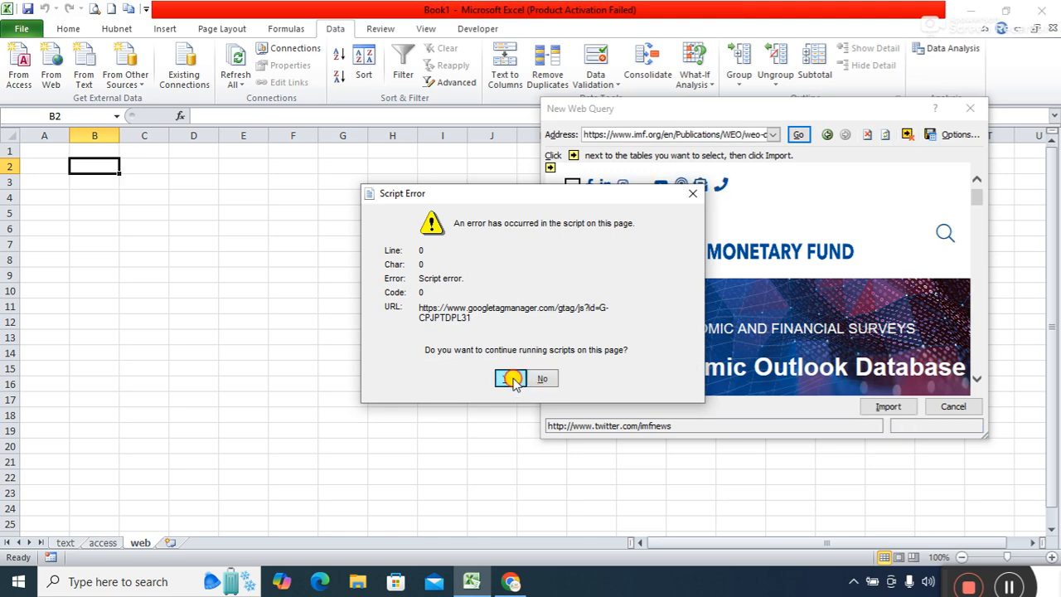
click(513, 378)
click(513, 378)
click(513, 378)
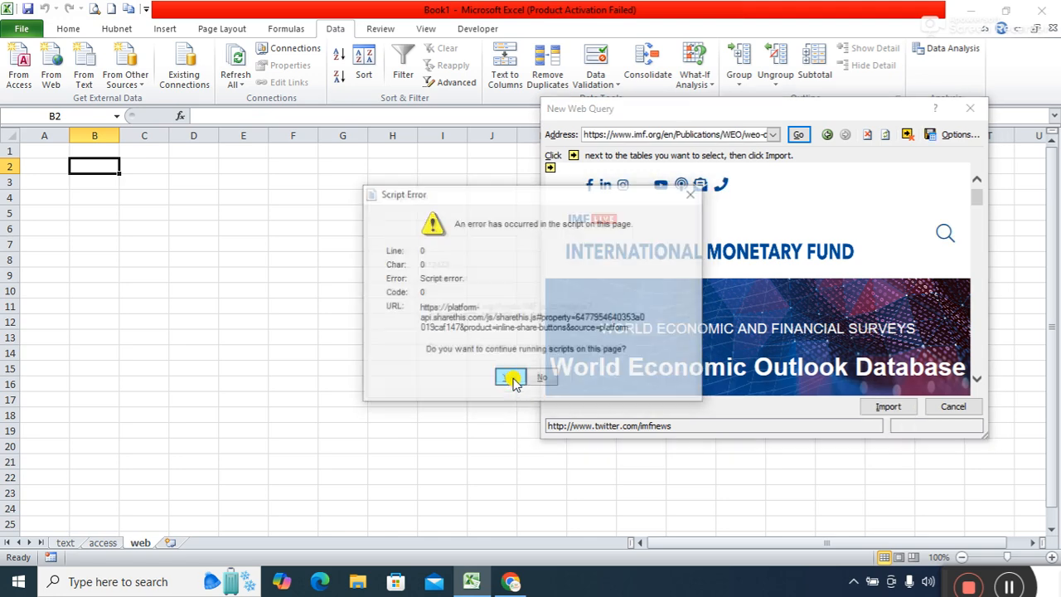
click(513, 378)
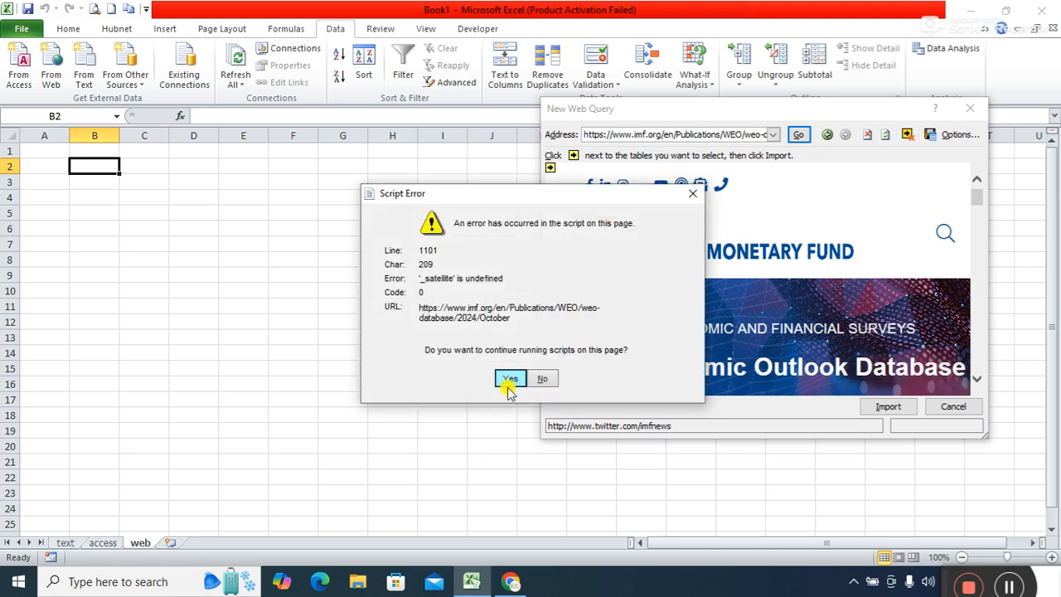
click(510, 378)
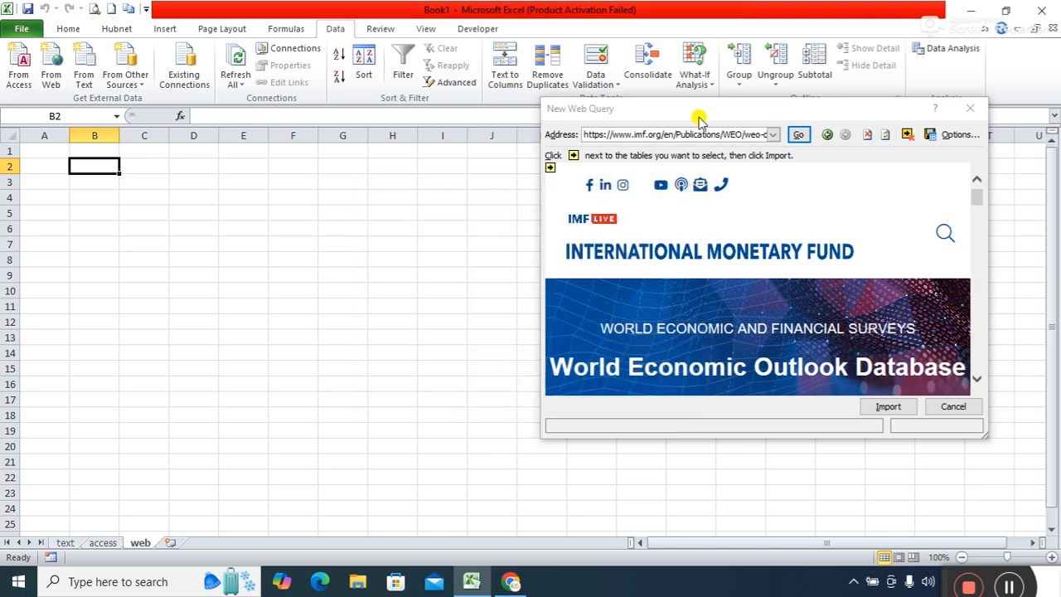